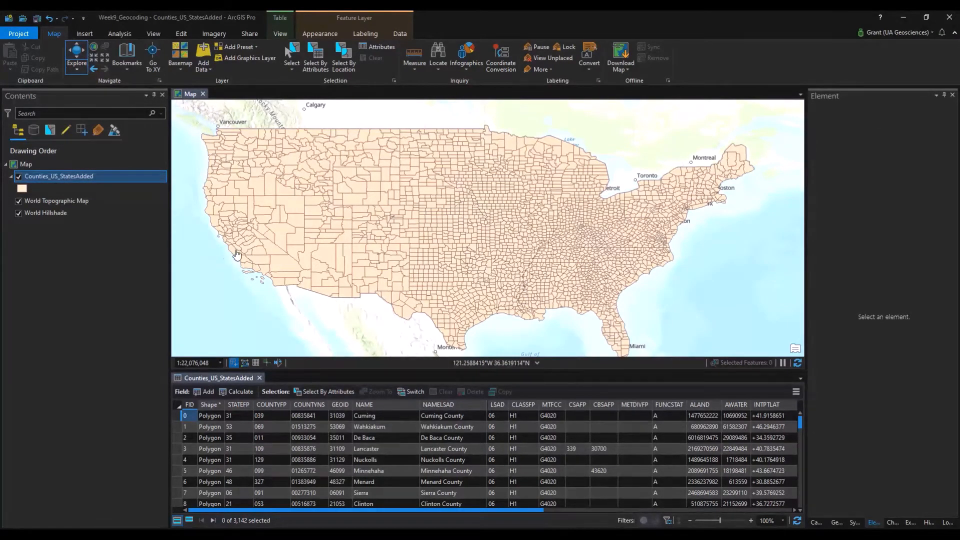
Pan and zoom the map back to center on the lower 48 states.
scroll(369, 254, down, 4)
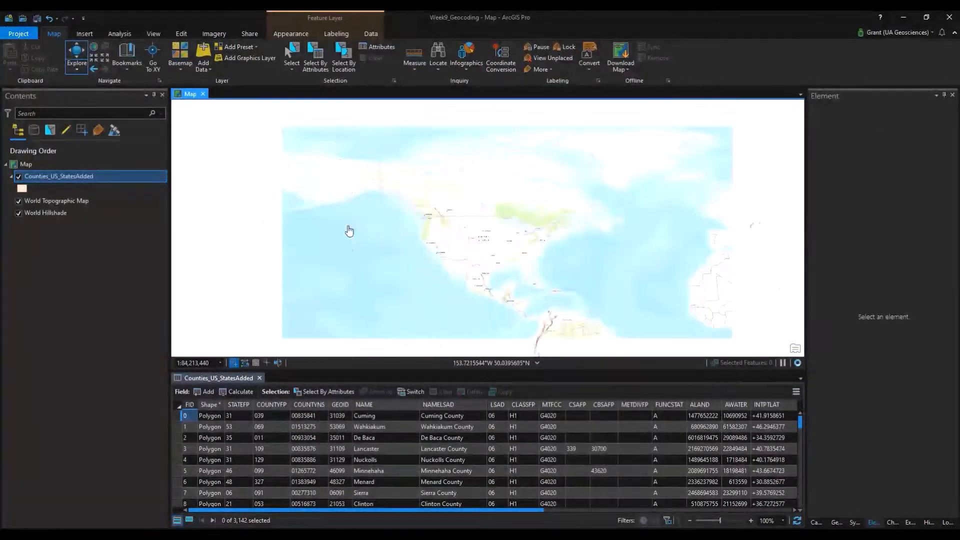
scroll(451, 247, up, 4)
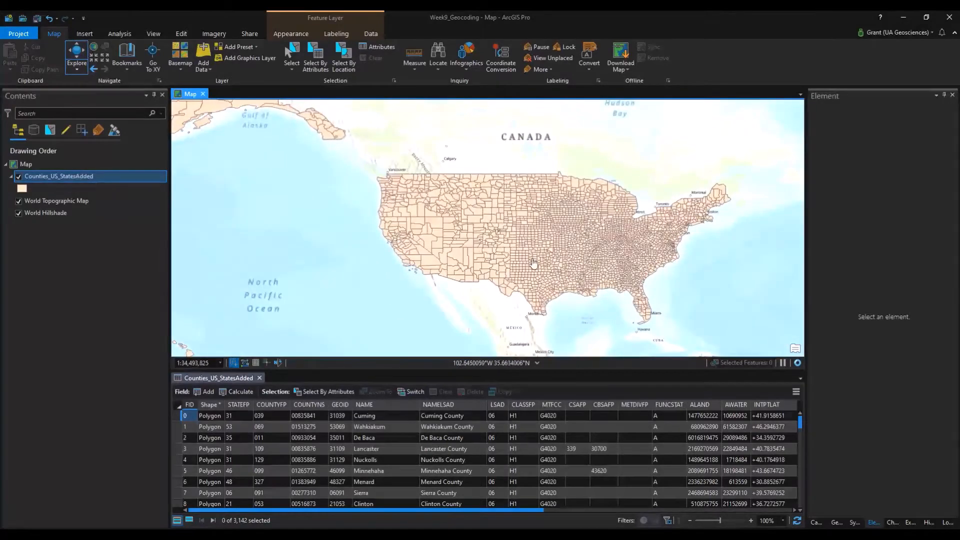
drag(592, 255, 547, 267)
scroll(454, 258, up, 2)
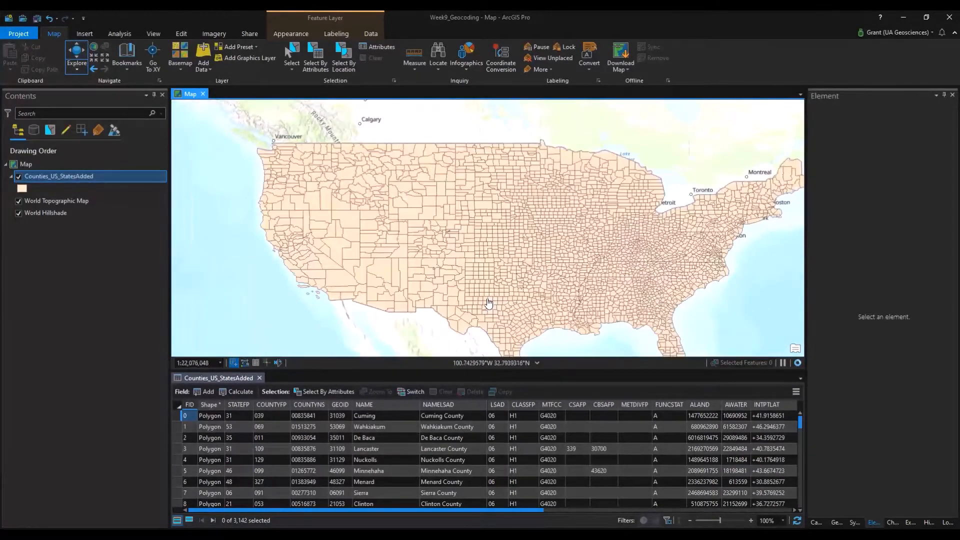
drag(488, 299, 448, 260)
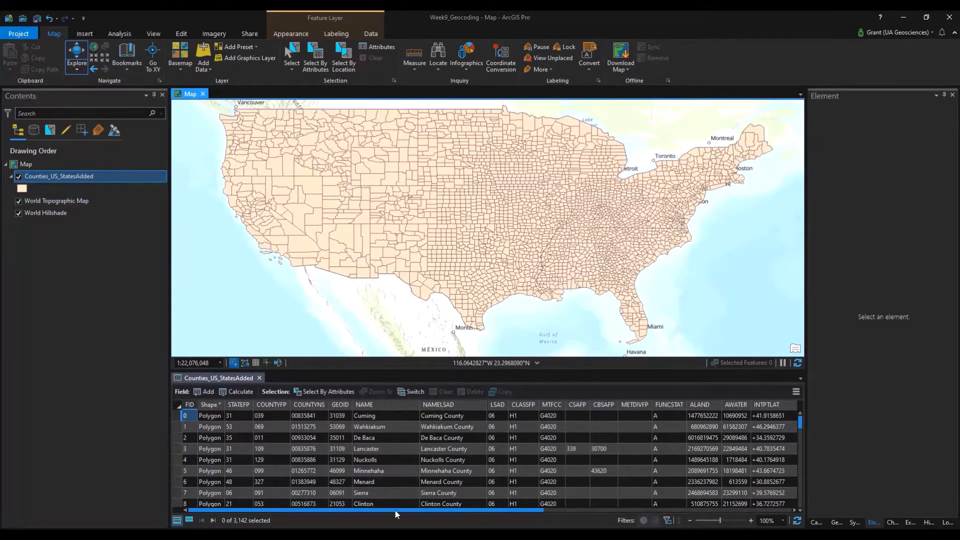
In Excel's FarRight_County sheet, scroll across the columns and inspect a Far-right CATEGORY value.
drag(395, 510, 735, 512)
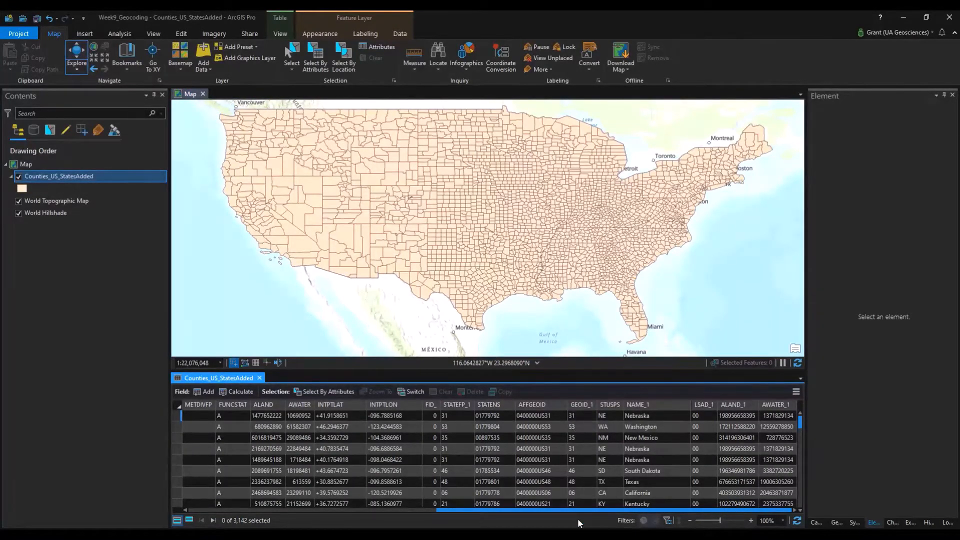
drag(578, 511, 257, 508)
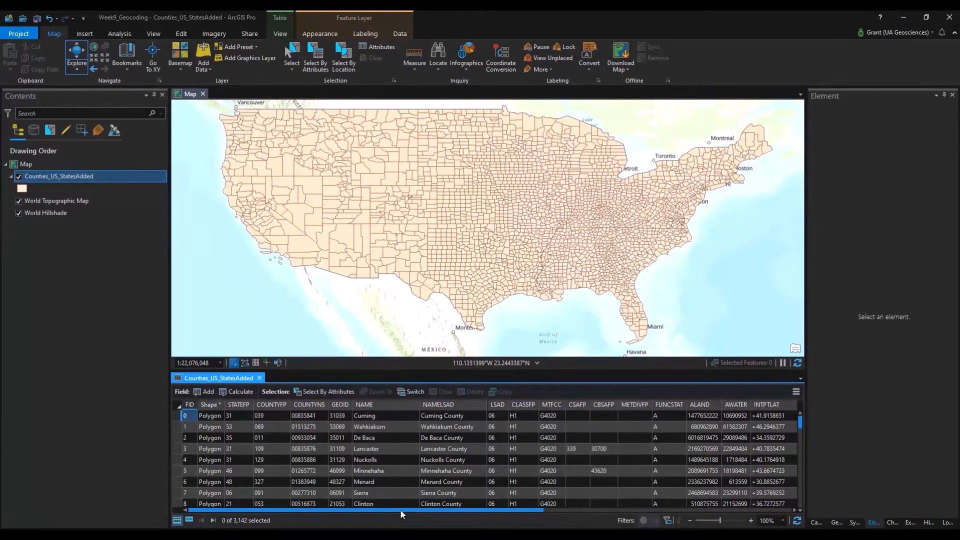
drag(401, 510, 702, 511)
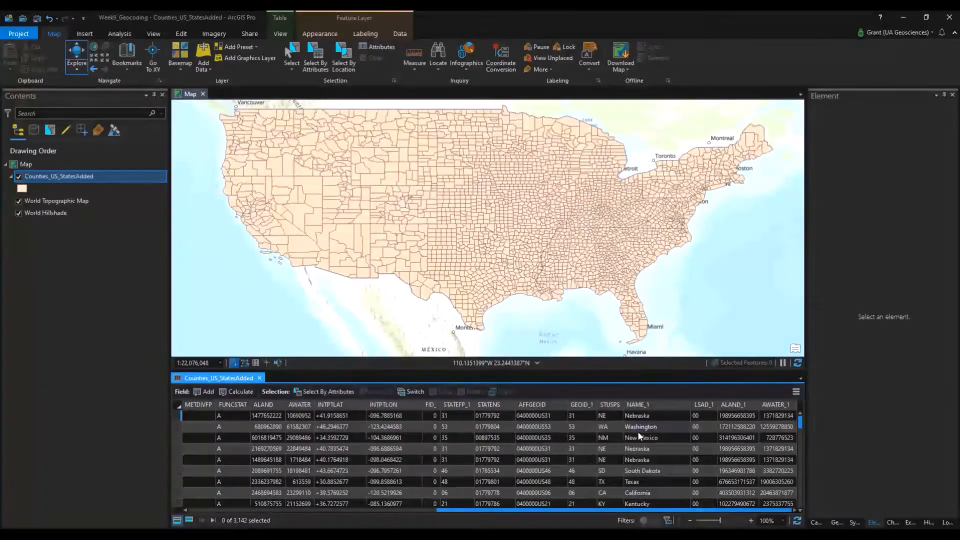
drag(609, 512, 319, 507)
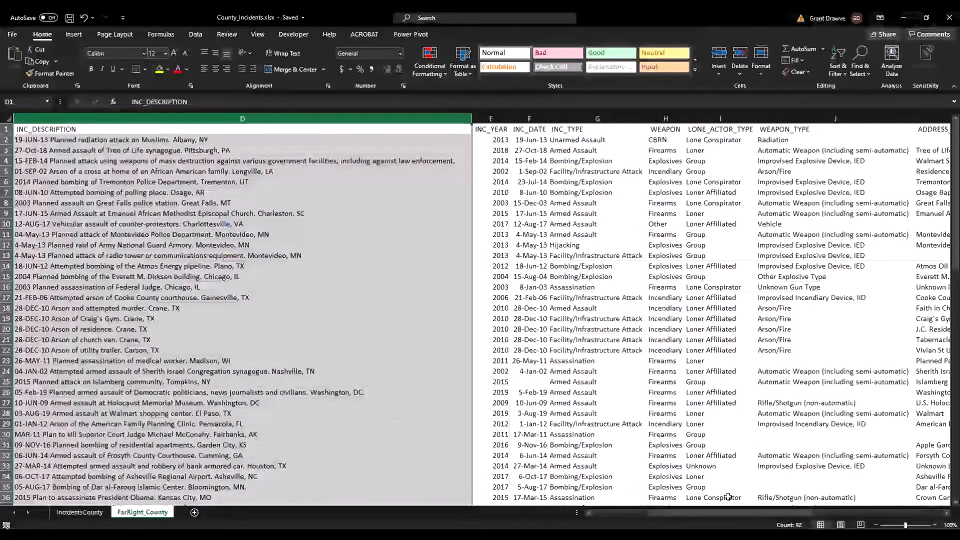
drag(686, 515, 626, 518)
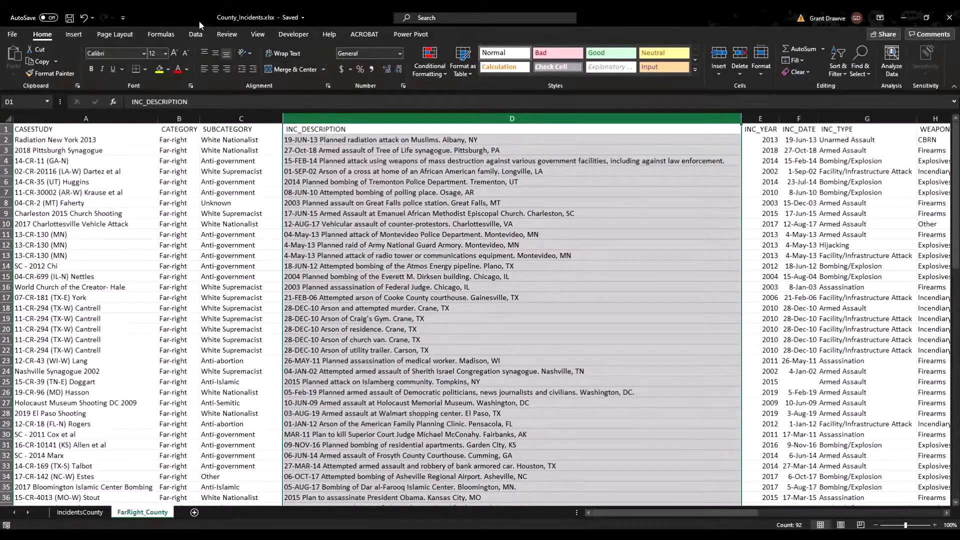
click(179, 149)
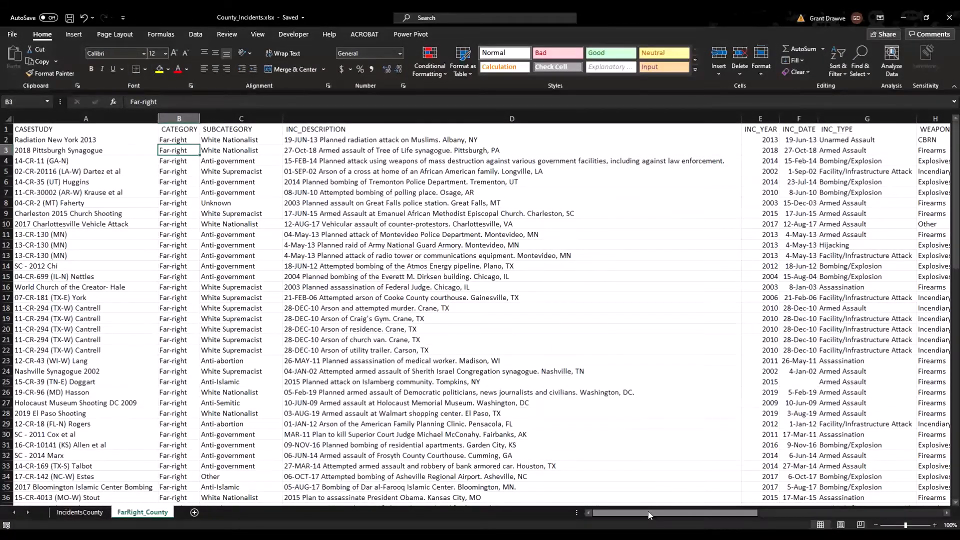
Check an incident's full street address in Q23 and the county columns, then close Excel.
drag(648, 515, 828, 510)
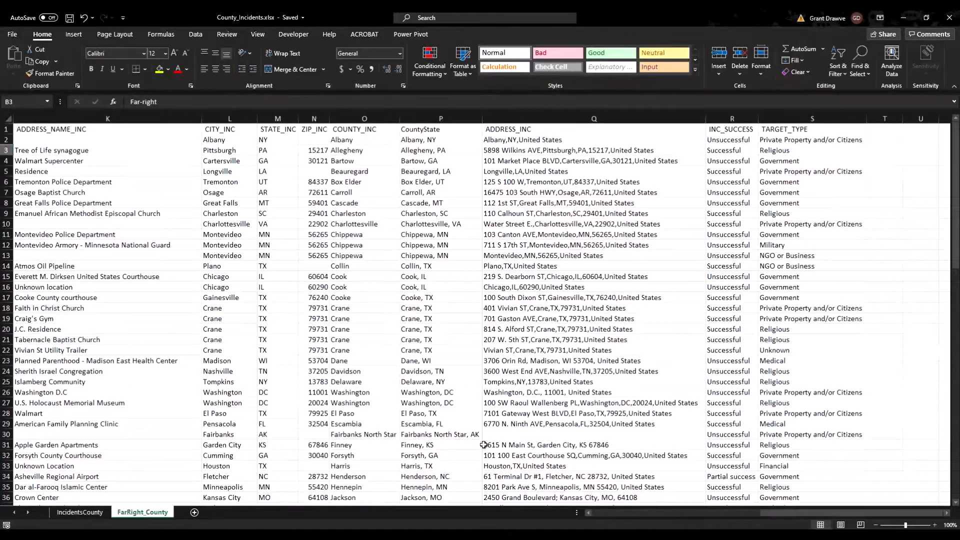
click(506, 362)
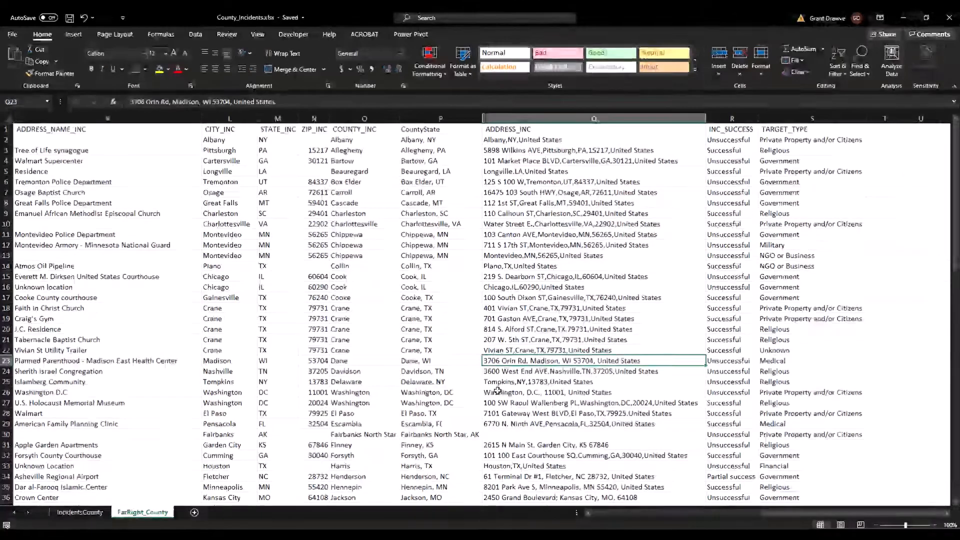
scroll(635, 454, down, 7)
scroll(635, 454, down, 16)
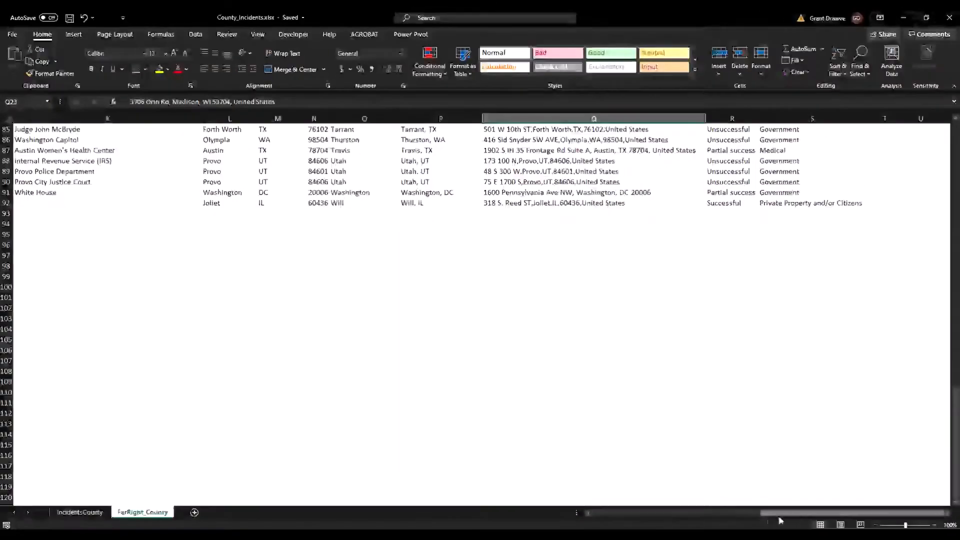
drag(765, 515, 576, 519)
scroll(569, 418, up, 20)
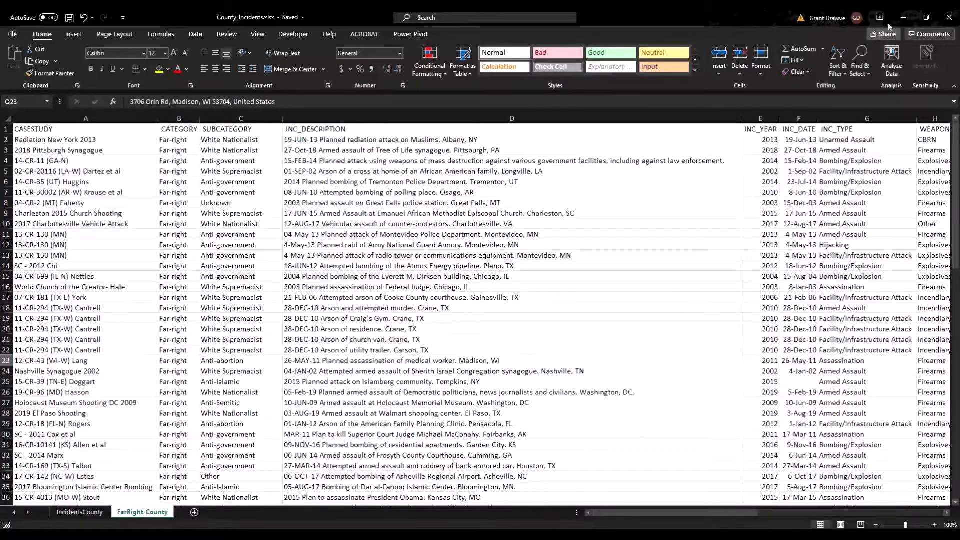
click(950, 18)
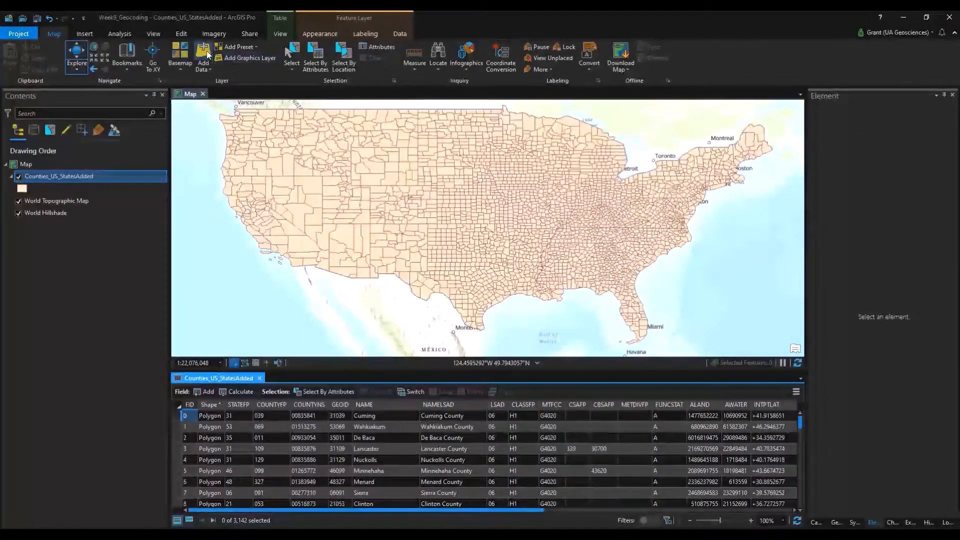
In Add Data, browse Desktop > Courses > Spring2021 > SpatialAnalysis > Weekly Material > Week 9 > TutorialData.
click(206, 50)
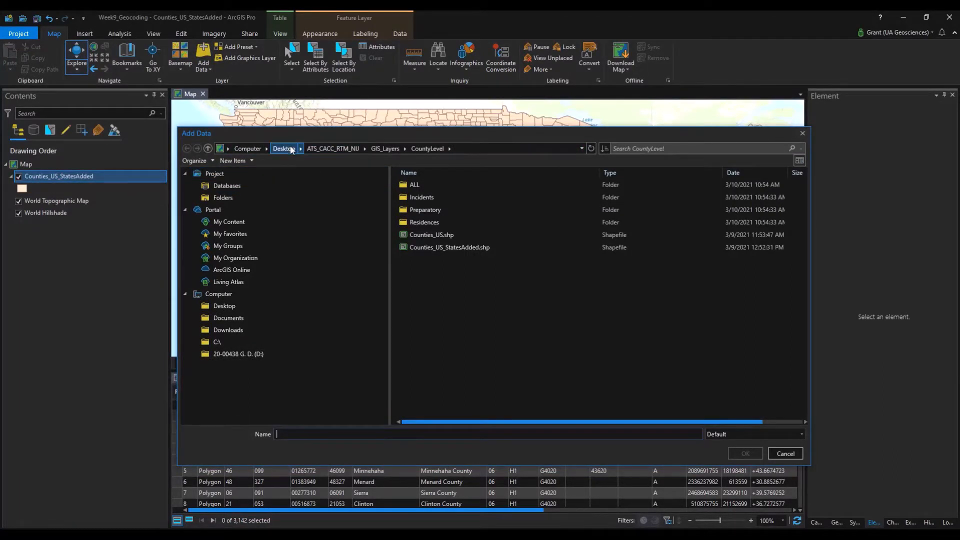
click(291, 150)
scroll(467, 298, down, 3)
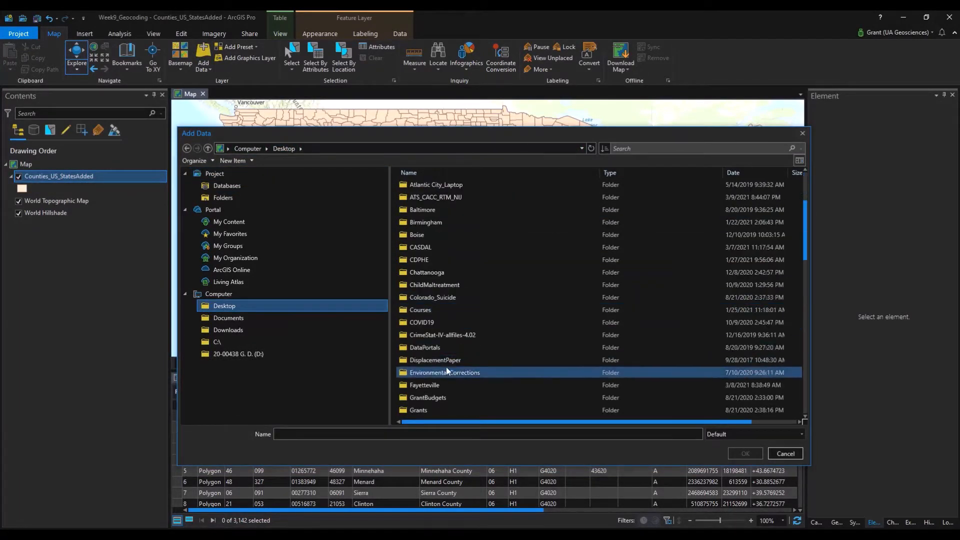
double_click(443, 310)
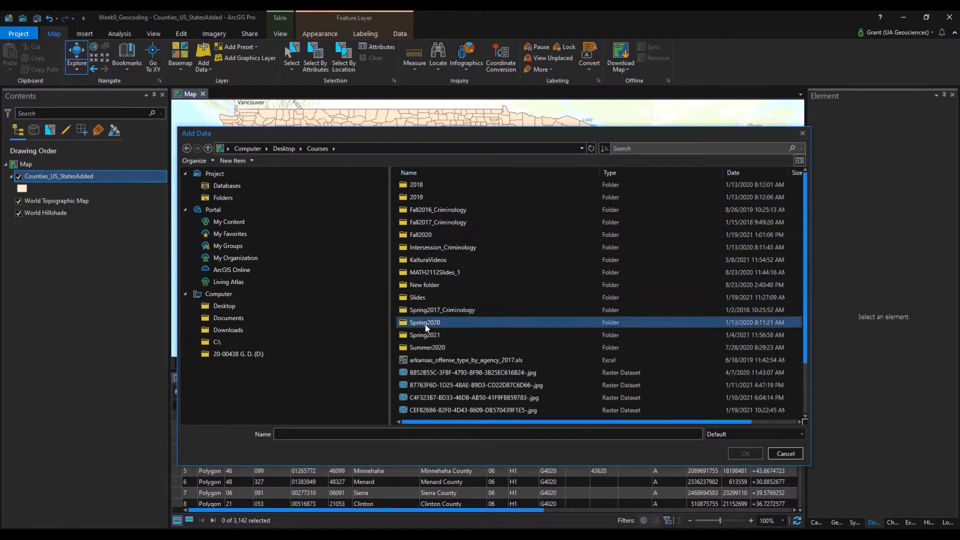
double_click(424, 335)
double_click(433, 196)
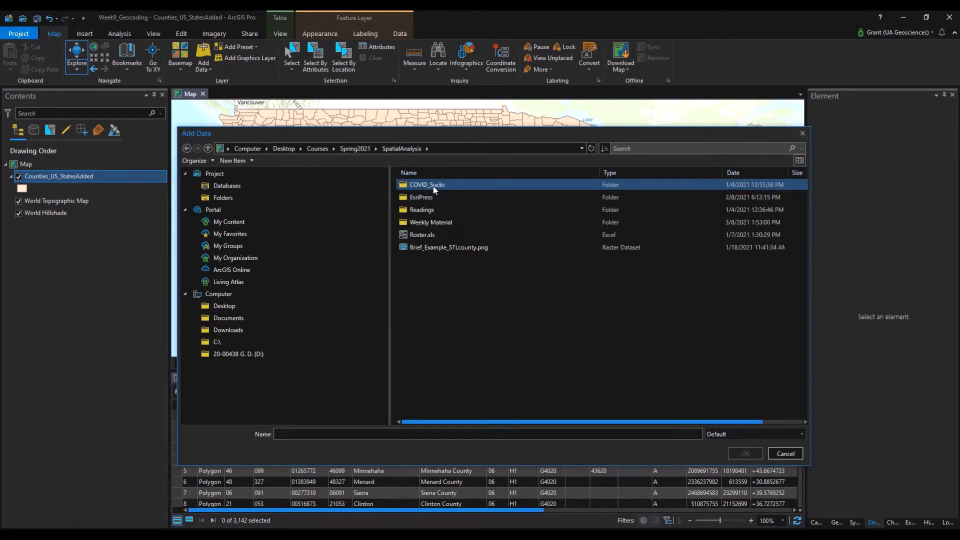
double_click(427, 221)
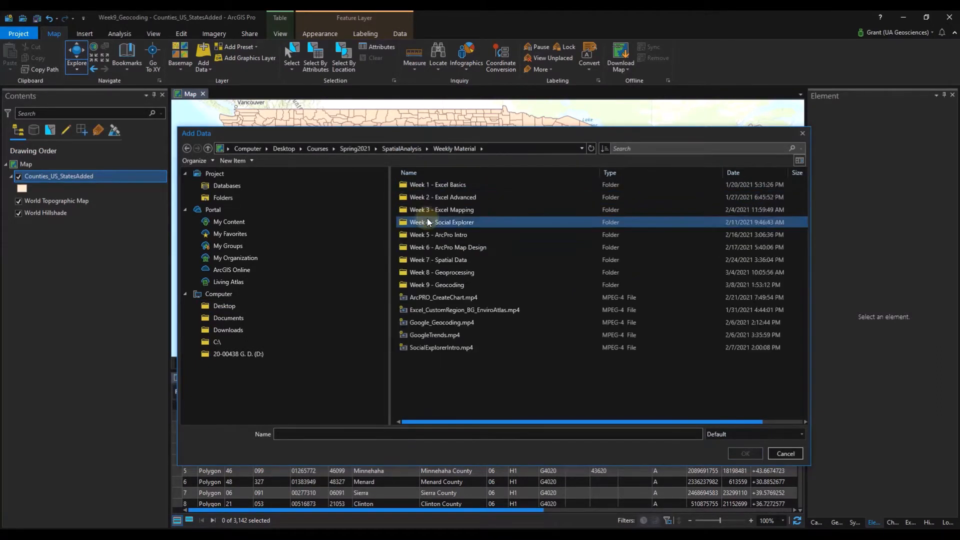
double_click(434, 283)
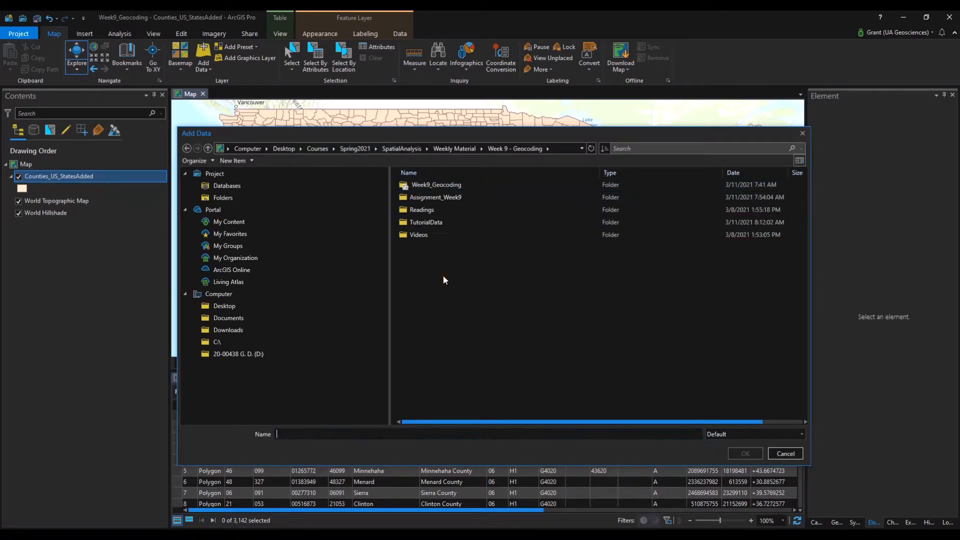
double_click(440, 222)
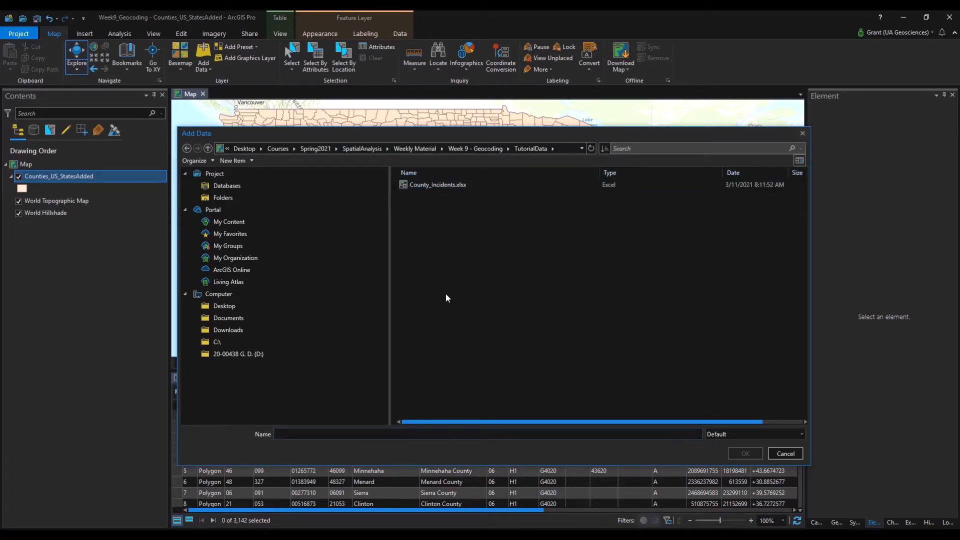
Open County_Incidents.xlsx and add its FarRight_County$ sheet to the map.
click(453, 149)
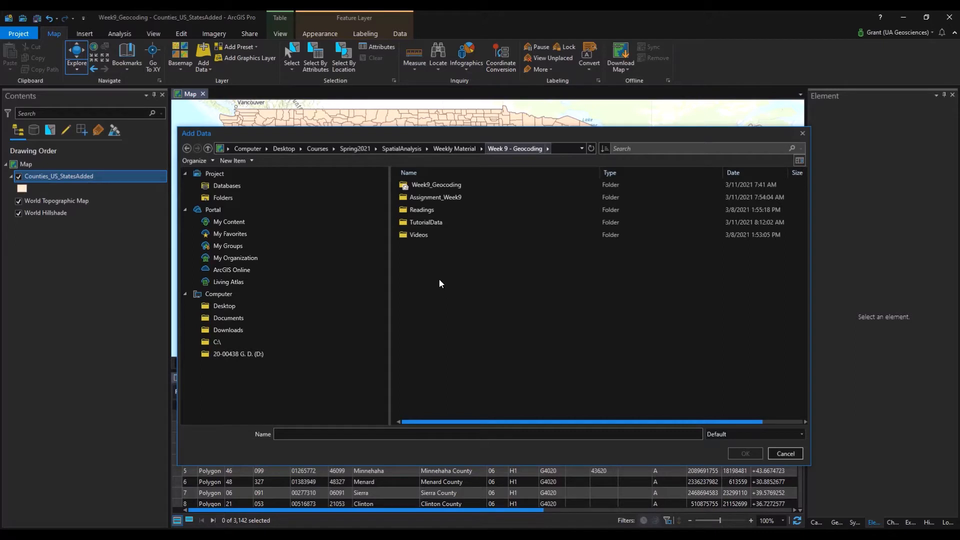
double_click(431, 222)
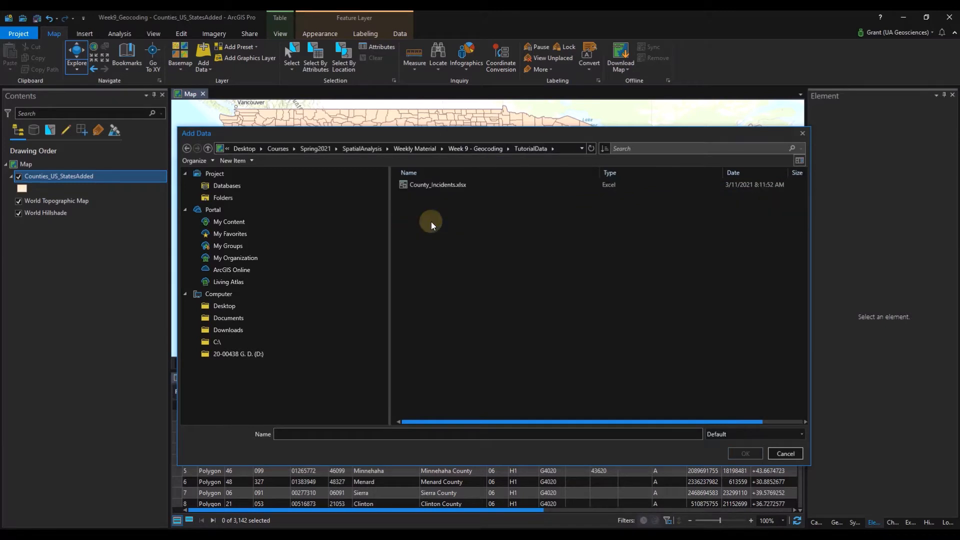
double_click(440, 185)
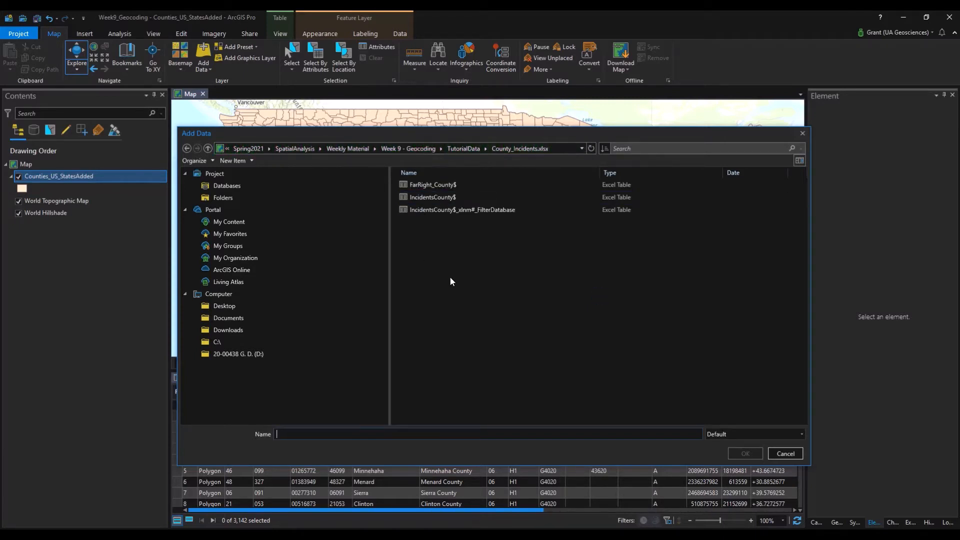
click(514, 211)
click(433, 186)
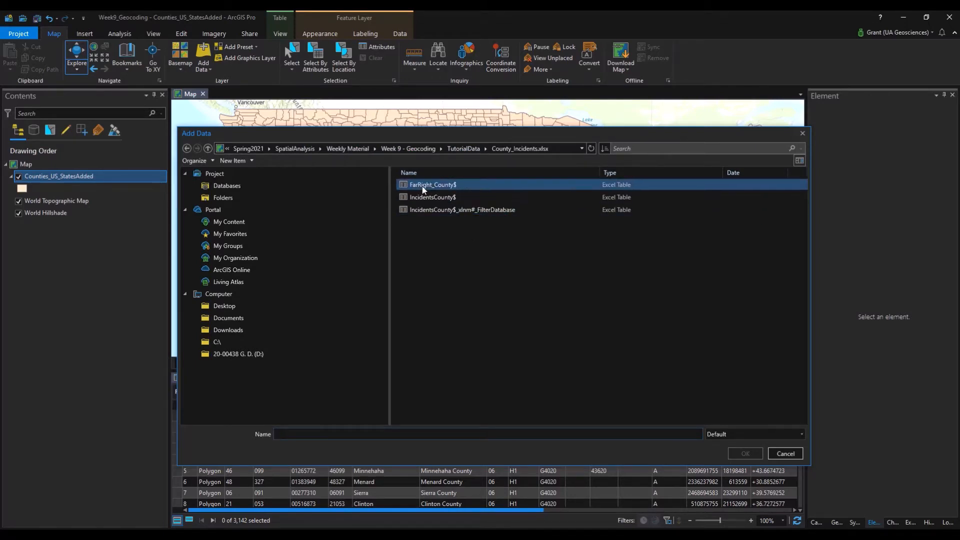
click(423, 186)
double_click(422, 186)
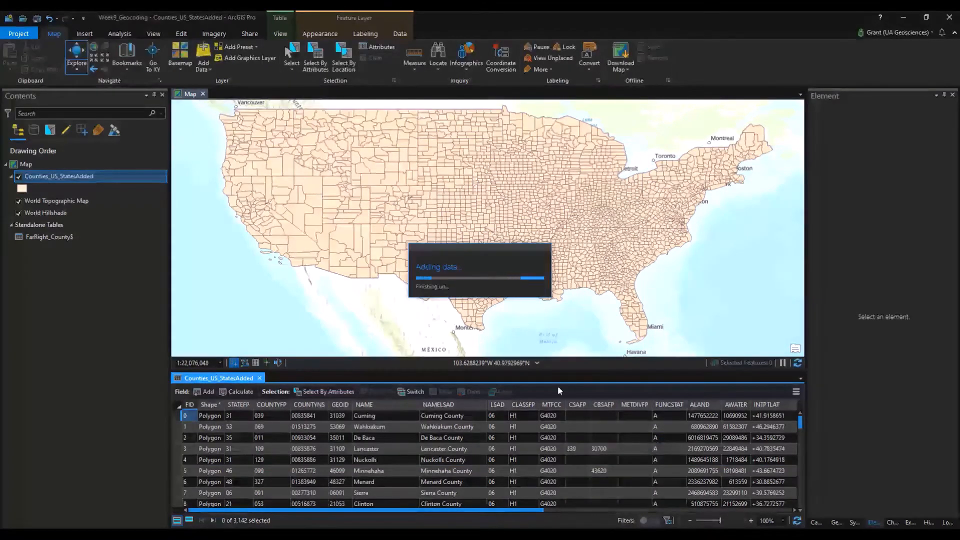
Open the FarRight_County$ attribute table and scroll through its incident fields.
click(64, 238)
right_click(64, 239)
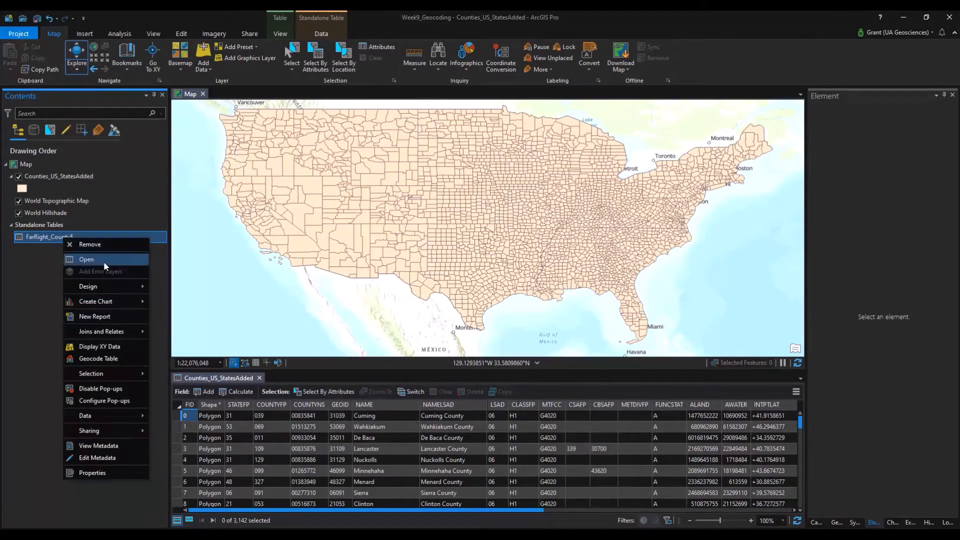
click(103, 261)
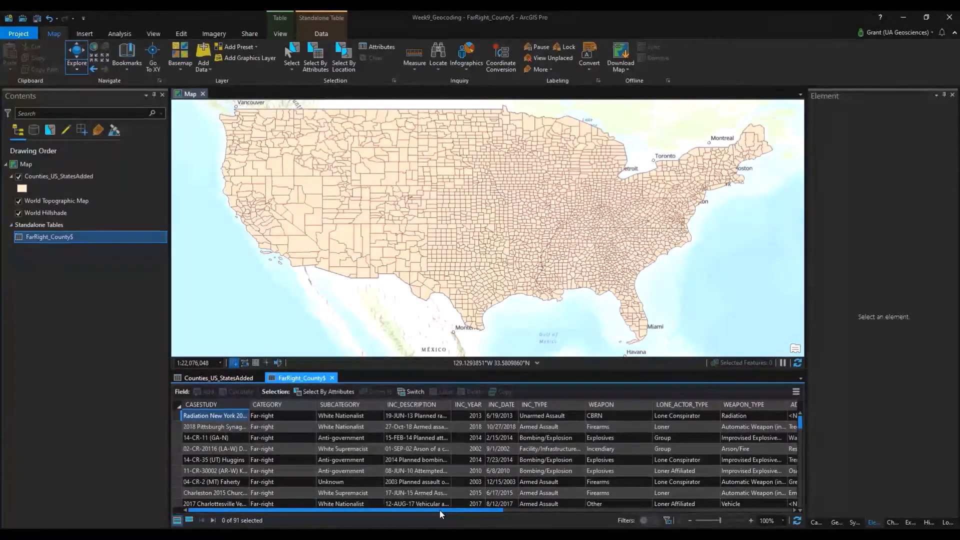
drag(444, 511, 681, 511)
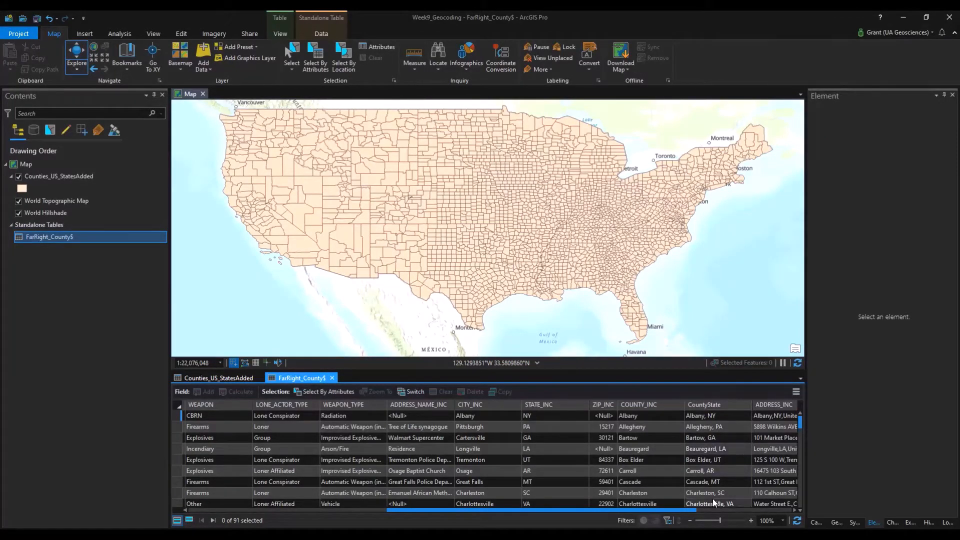
drag(682, 509, 694, 511)
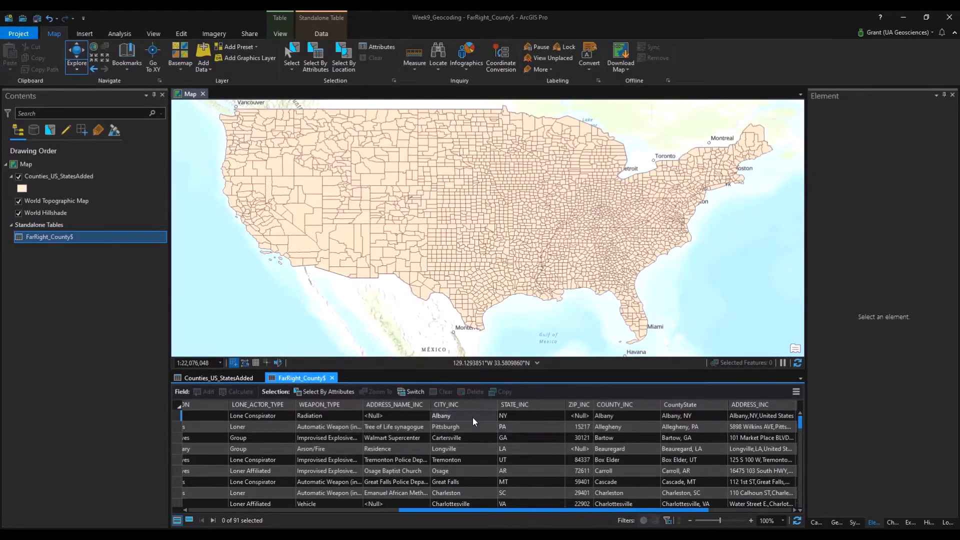
Select the Albany COUNTY_INC value, then switch to the Counties_US_StatesAdded table.
click(630, 415)
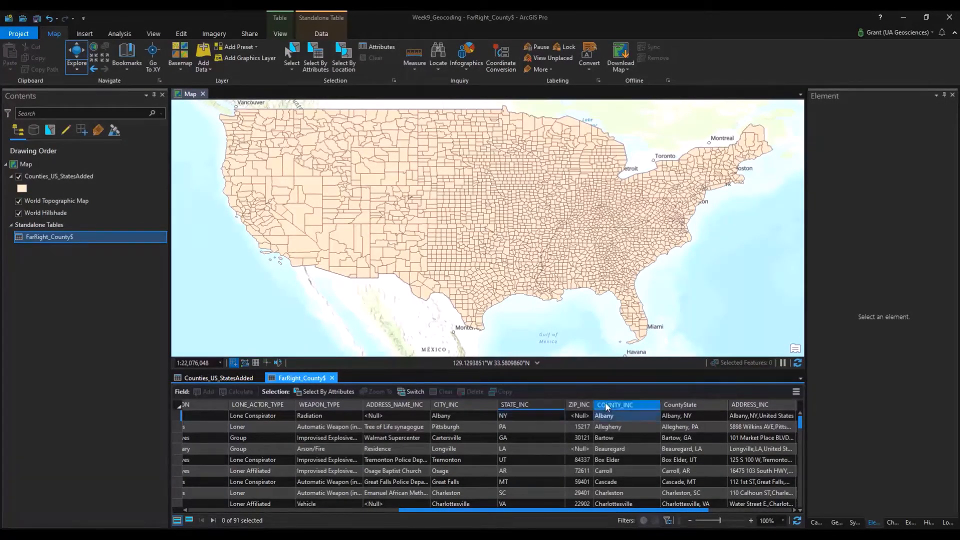
drag(495, 516, 285, 515)
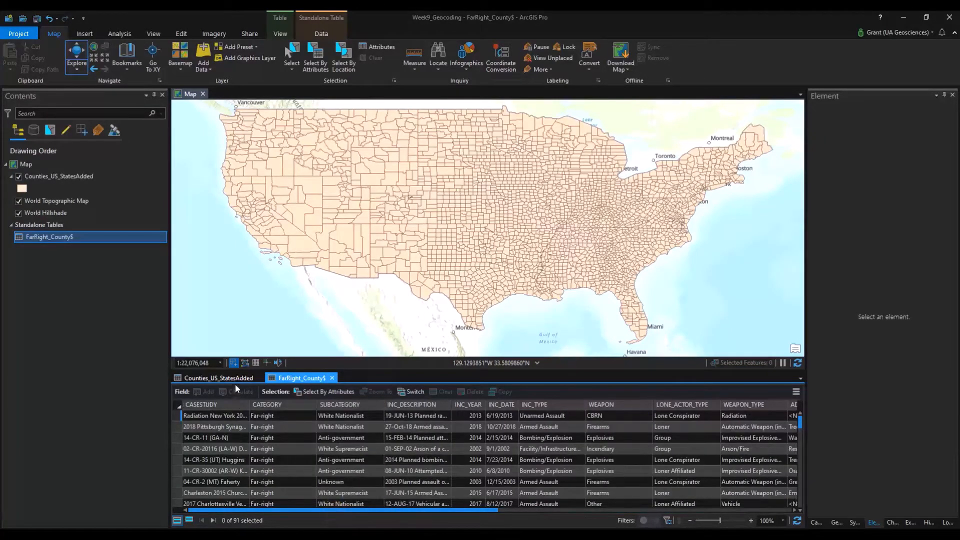
click(219, 378)
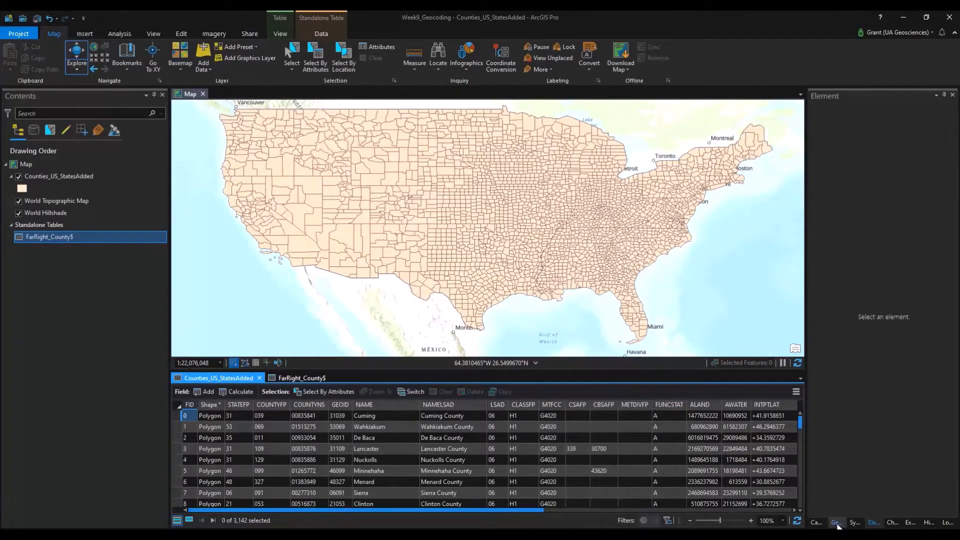
In Geoprocessing Toolboxes, expand Geocoding Tools and launch Create Locator.
click(836, 522)
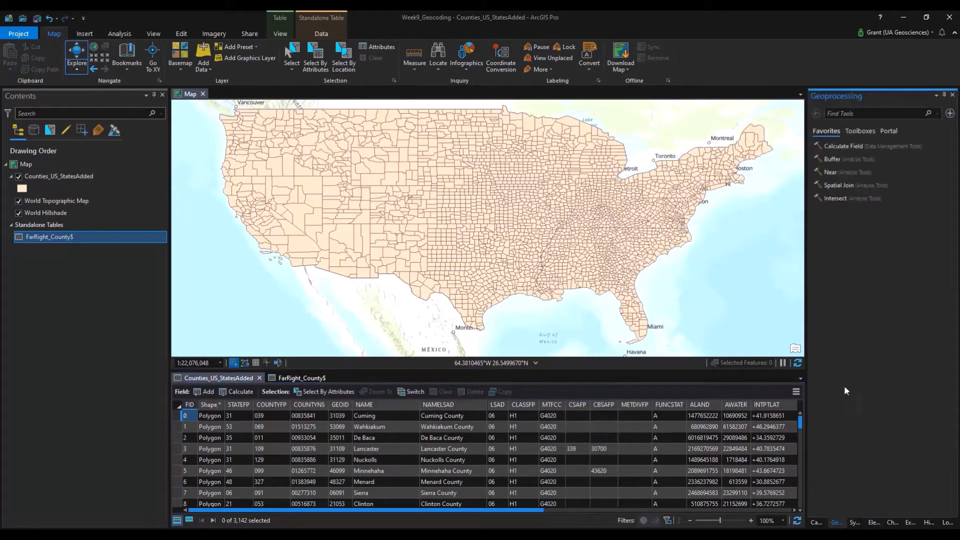
click(861, 131)
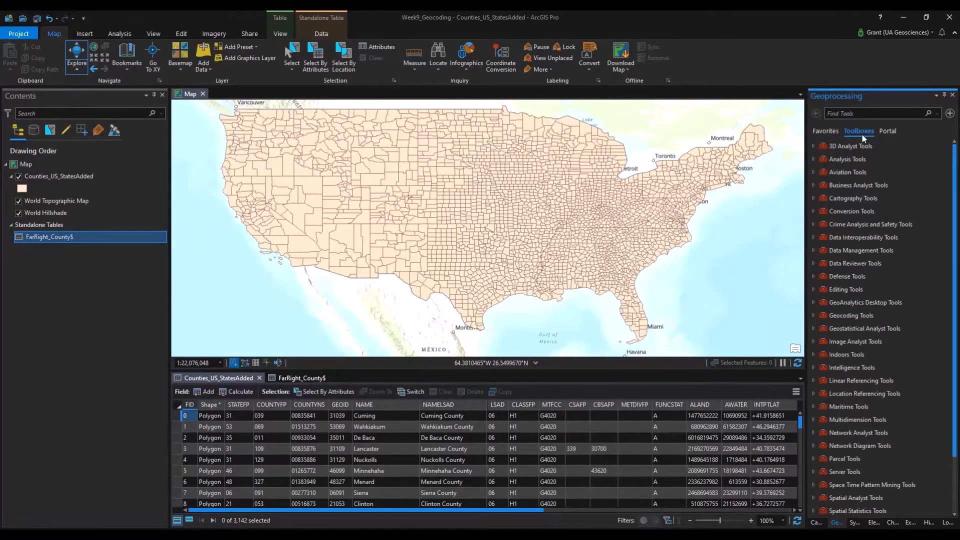
click(812, 315)
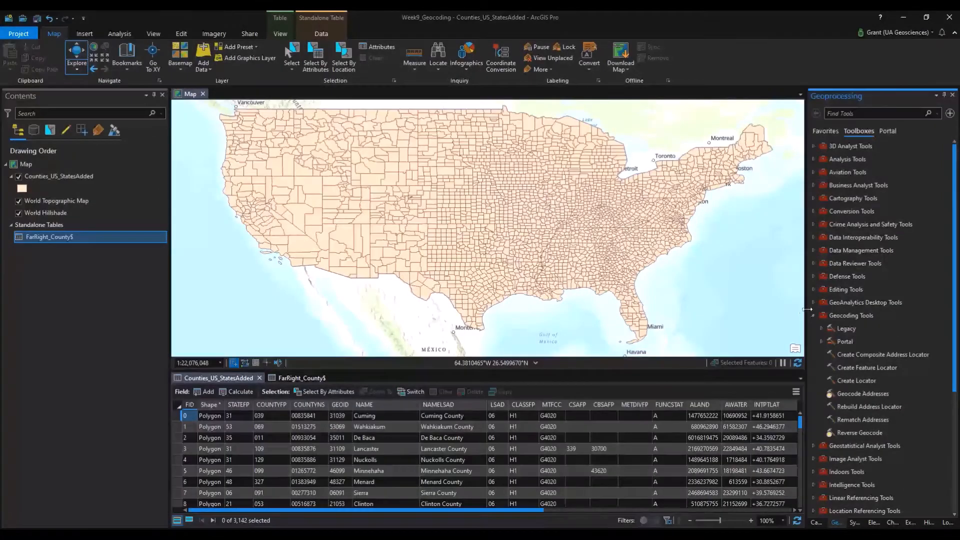
click(856, 382)
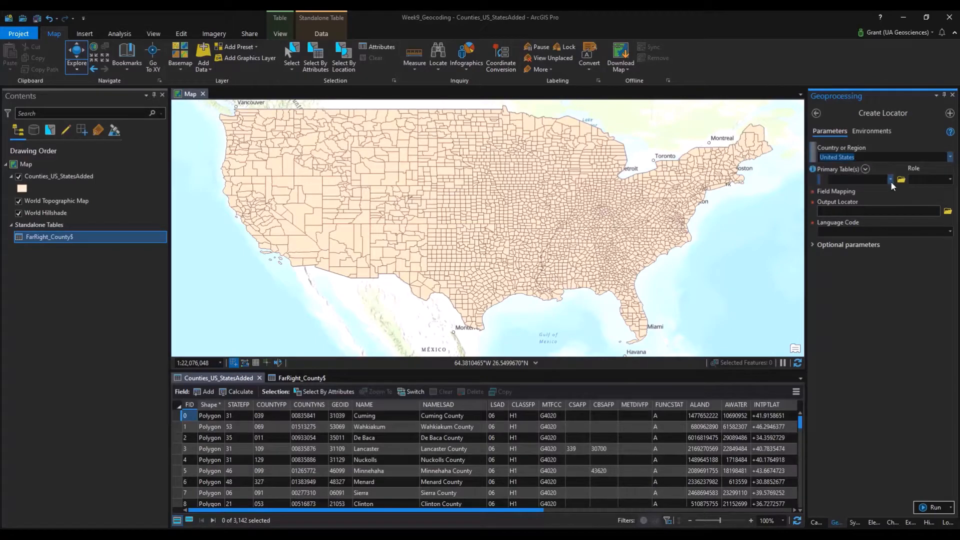
Keep United States and set Counties_US_StatesAdded as primary table with the County role.
click(950, 159)
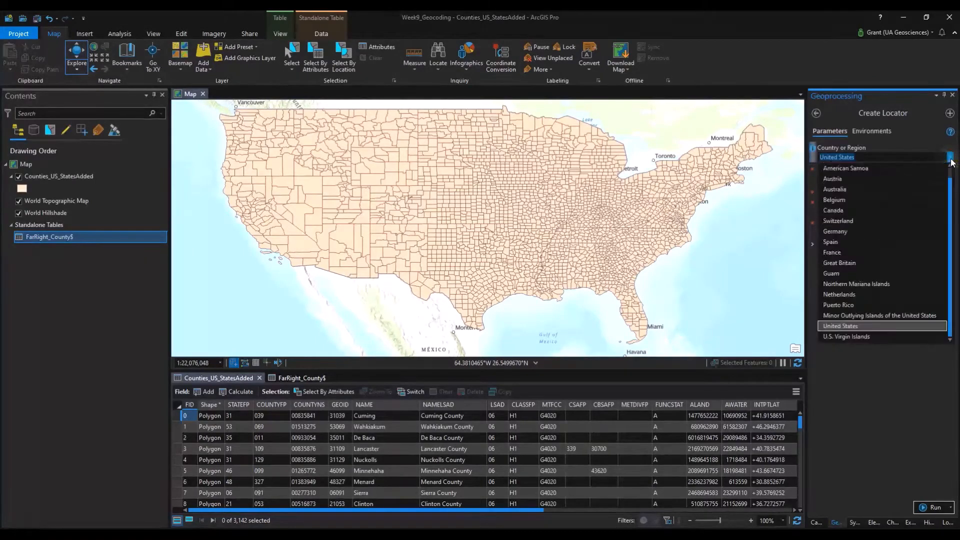
click(858, 401)
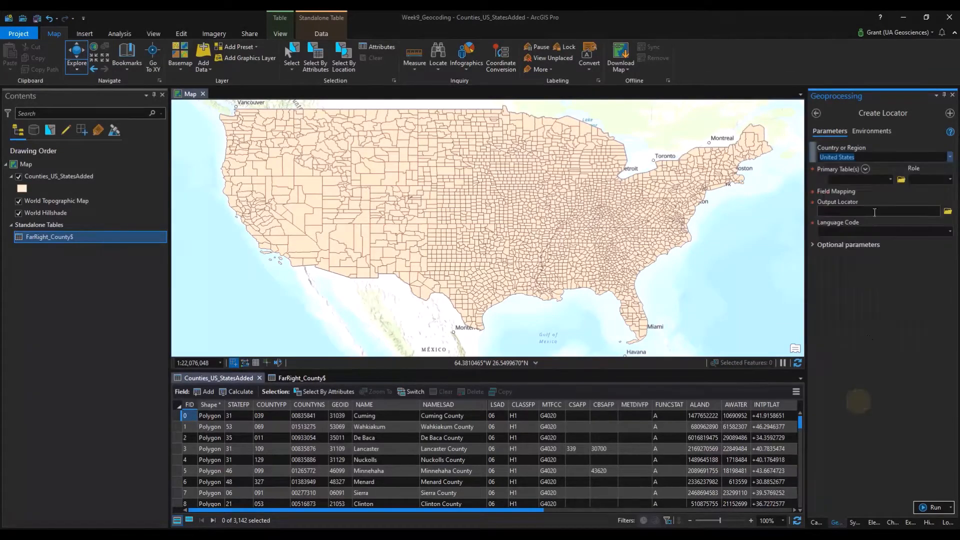
click(891, 179)
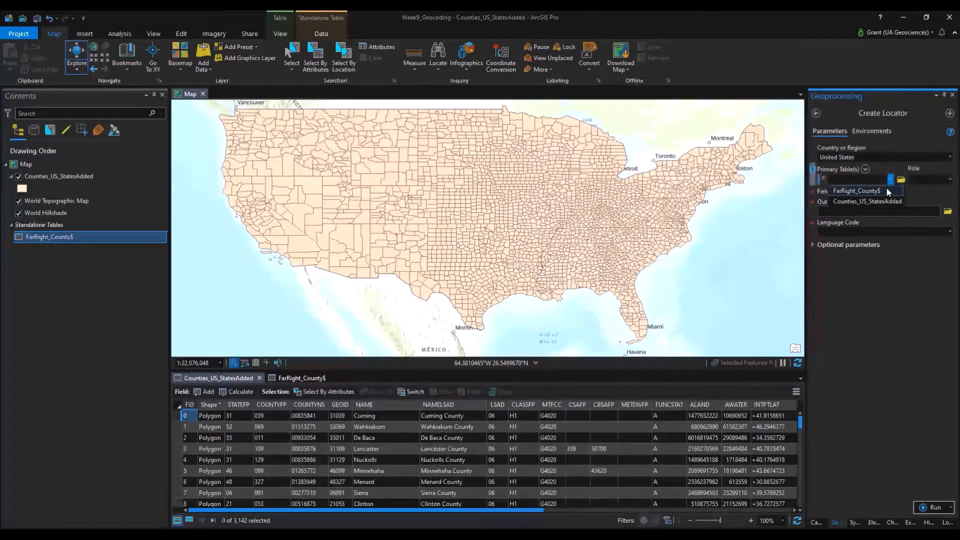
click(886, 201)
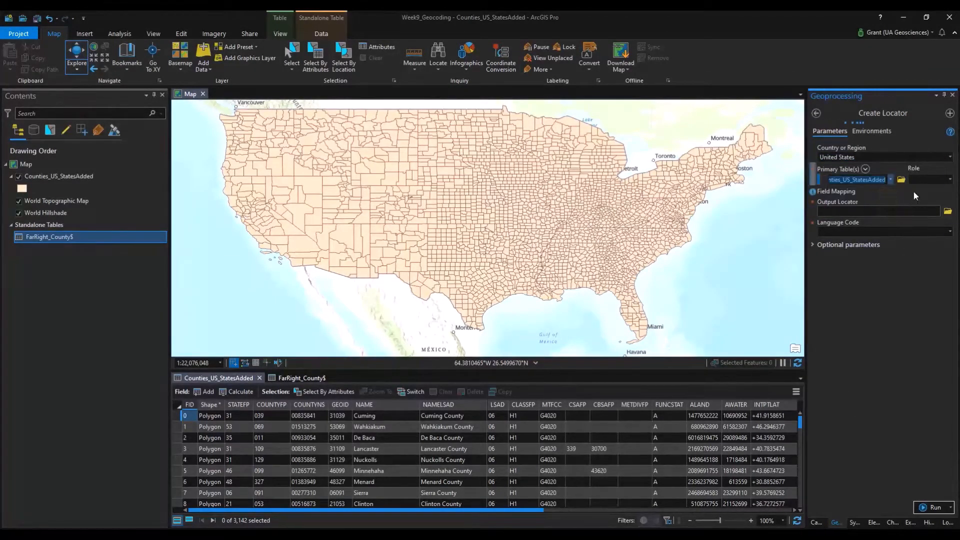
click(951, 180)
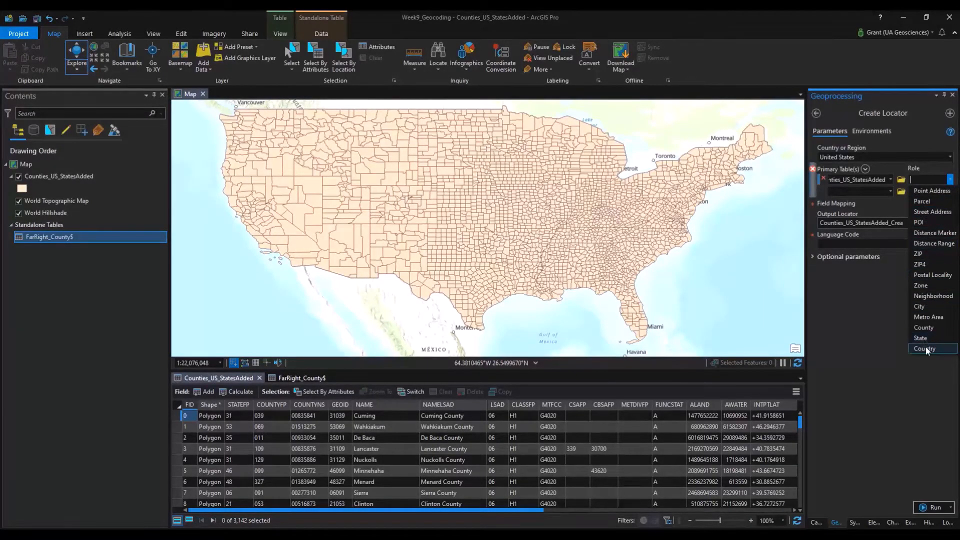
click(938, 328)
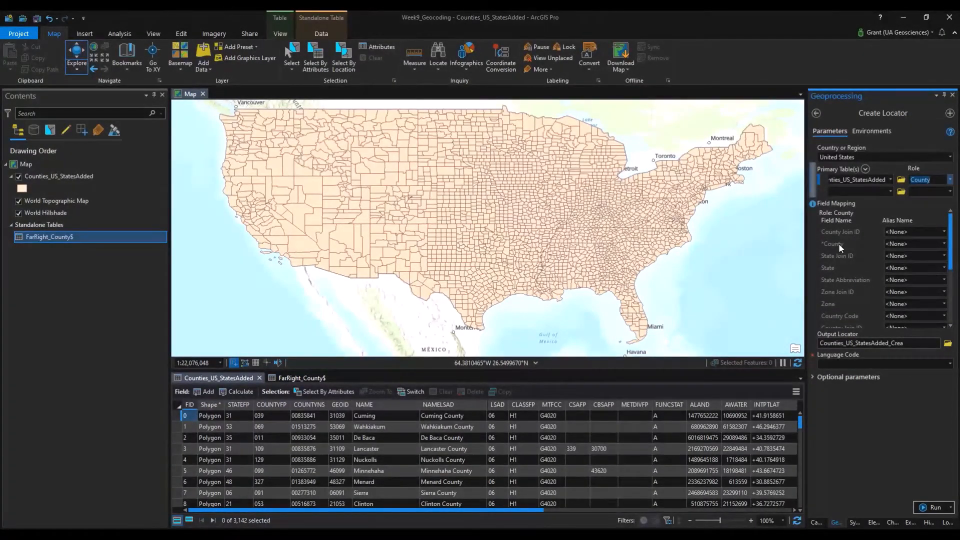
Map the County field to NAME and State Abbreviation to STUSPS.
click(943, 245)
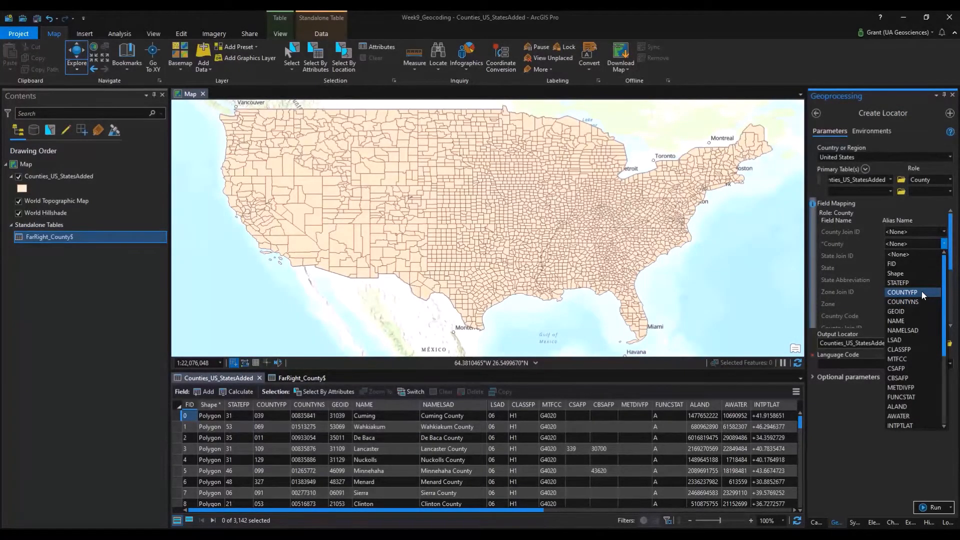
click(914, 321)
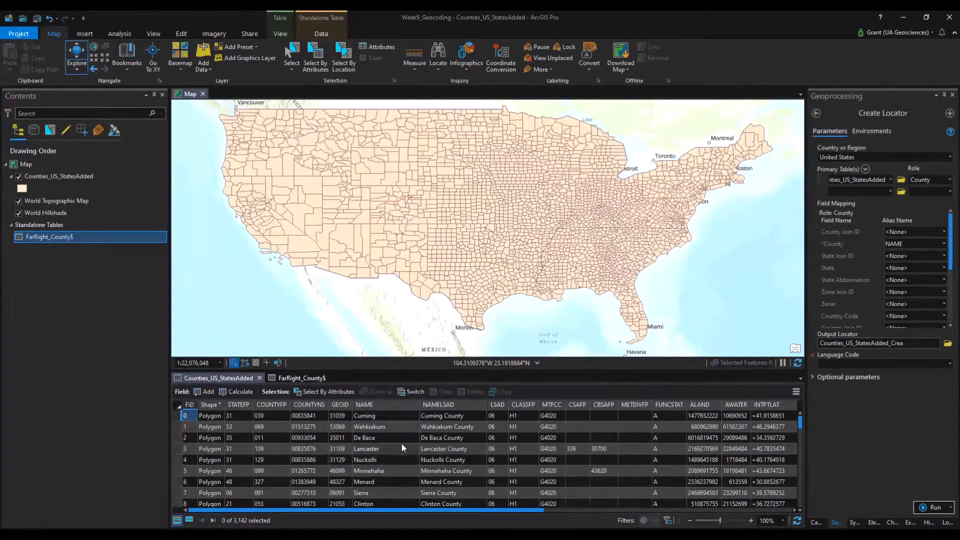
drag(460, 511, 708, 511)
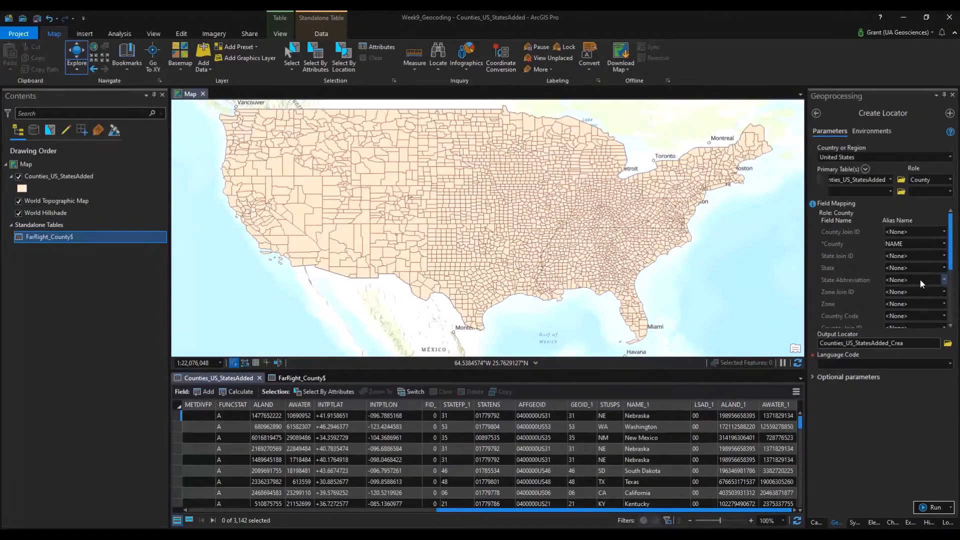
click(944, 280)
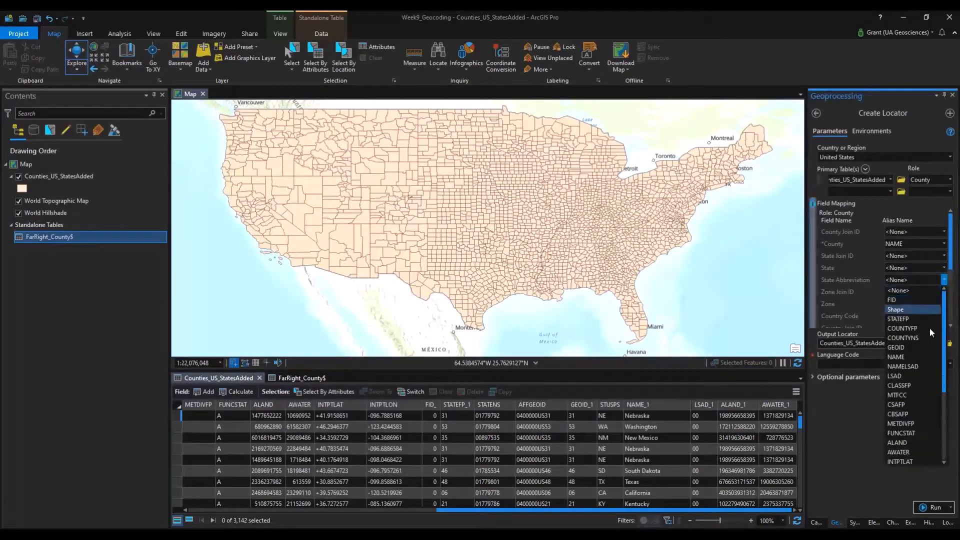
scroll(922, 376, down, 4)
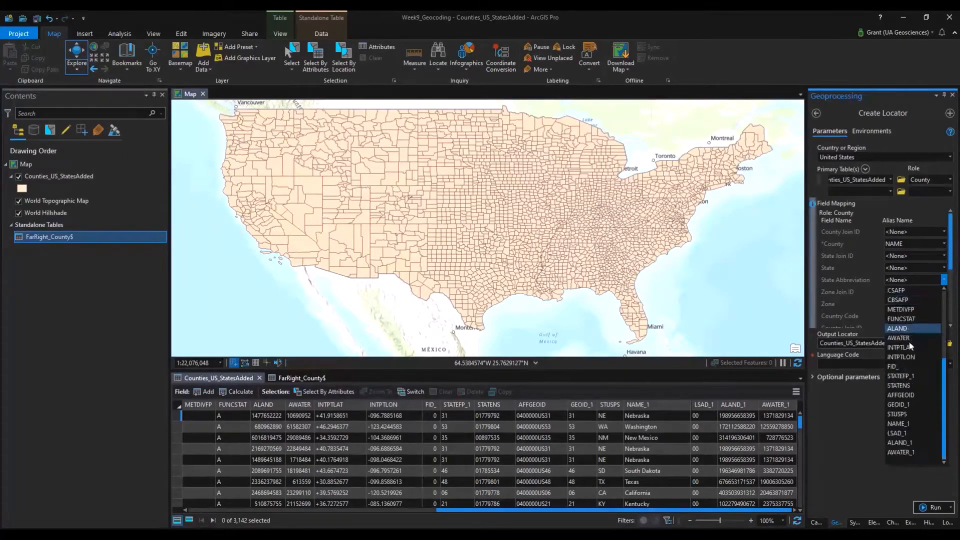
click(910, 413)
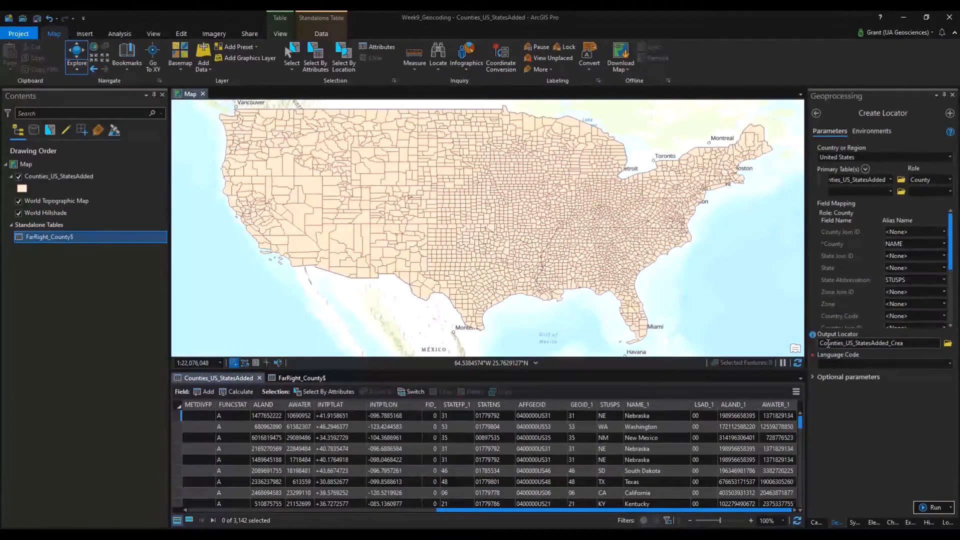
Name the output locator County_Locator_Example and set Language Code to English.
click(948, 343)
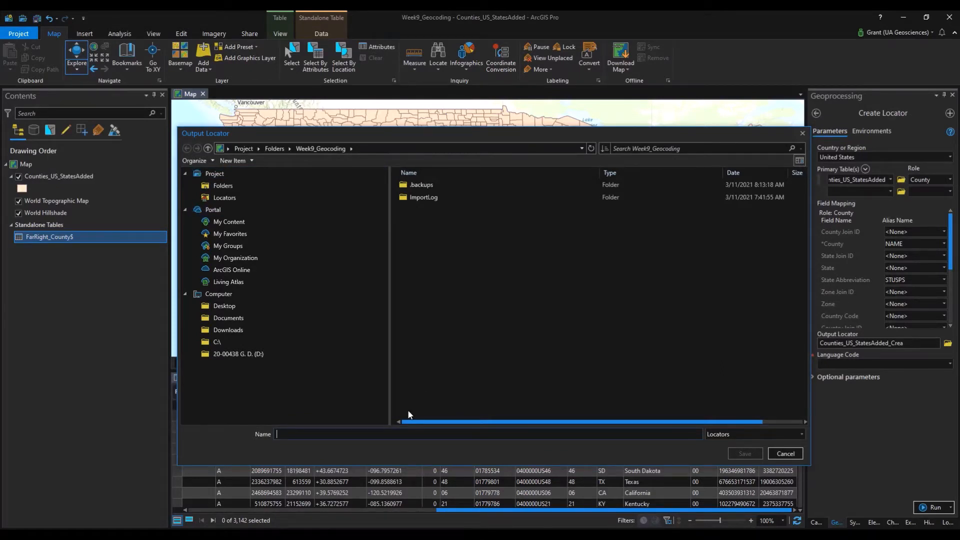
text(County_L)
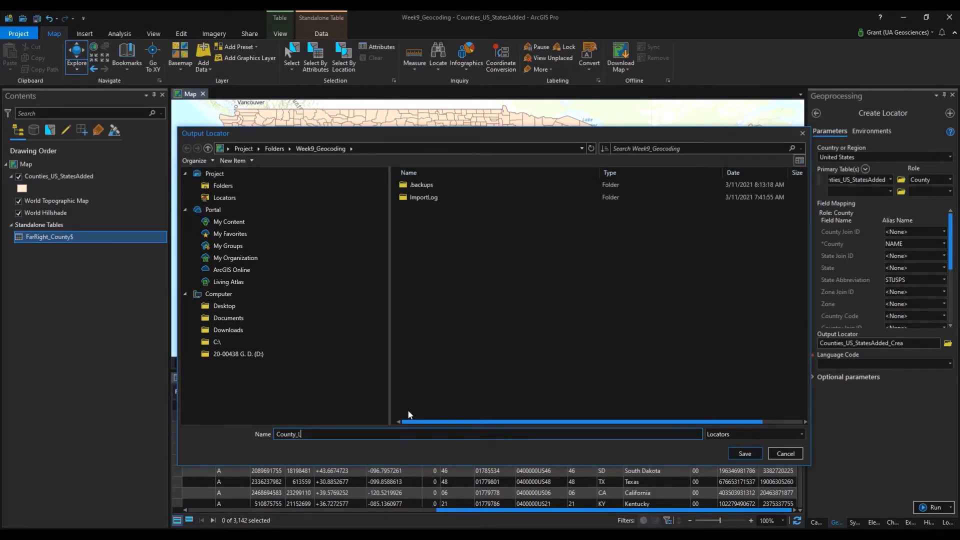
text(ocator_Example)
key(Return)
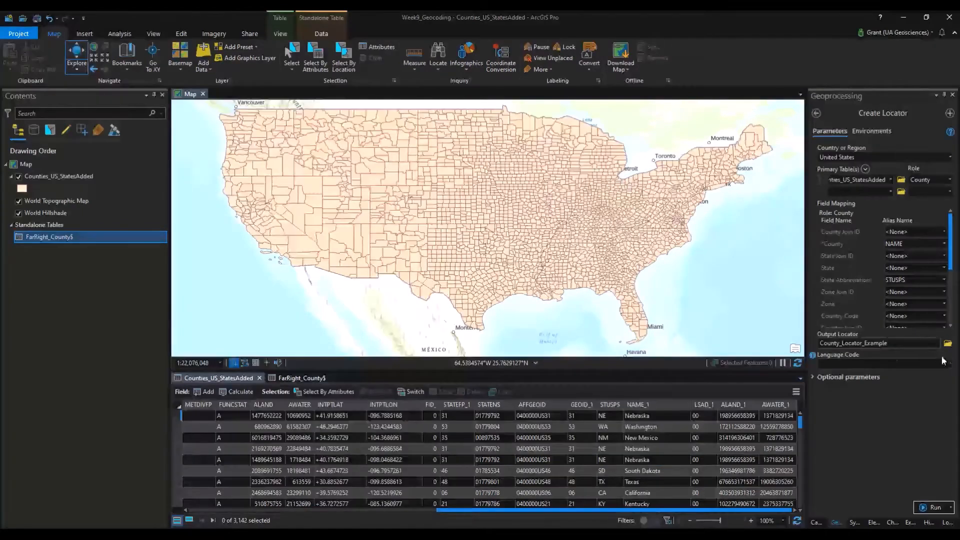
click(950, 364)
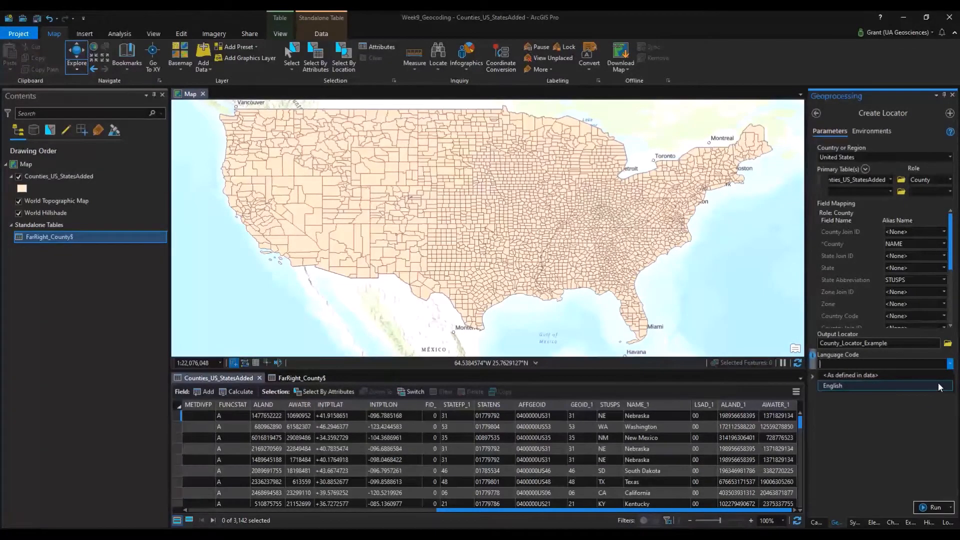
click(939, 387)
Briefly expand and collapse the optional parameters, then show the FarRight_County$ table.
click(813, 379)
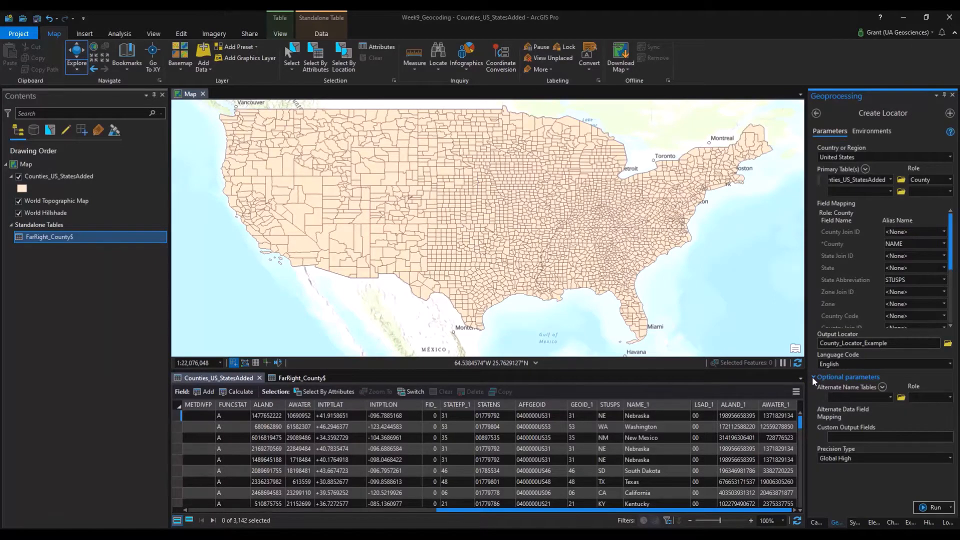
click(812, 377)
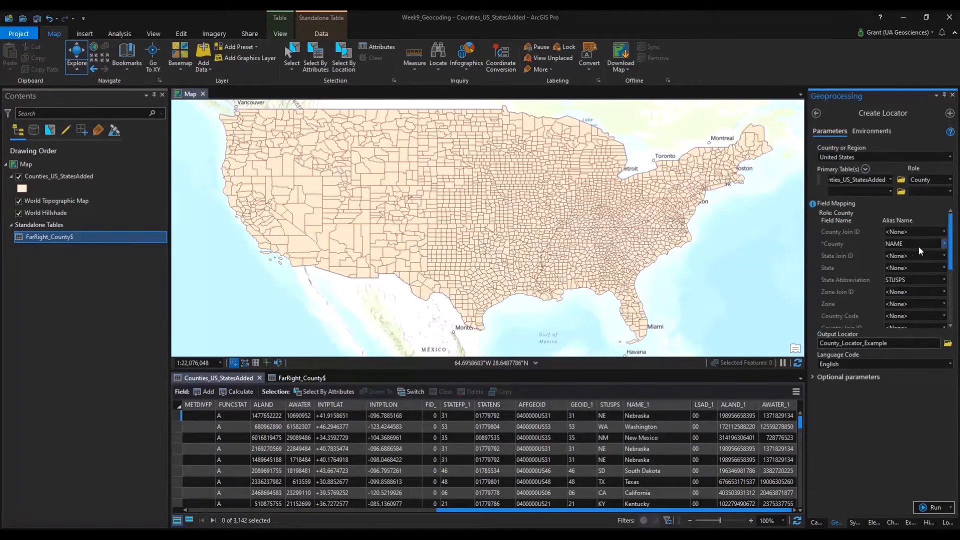
click(300, 379)
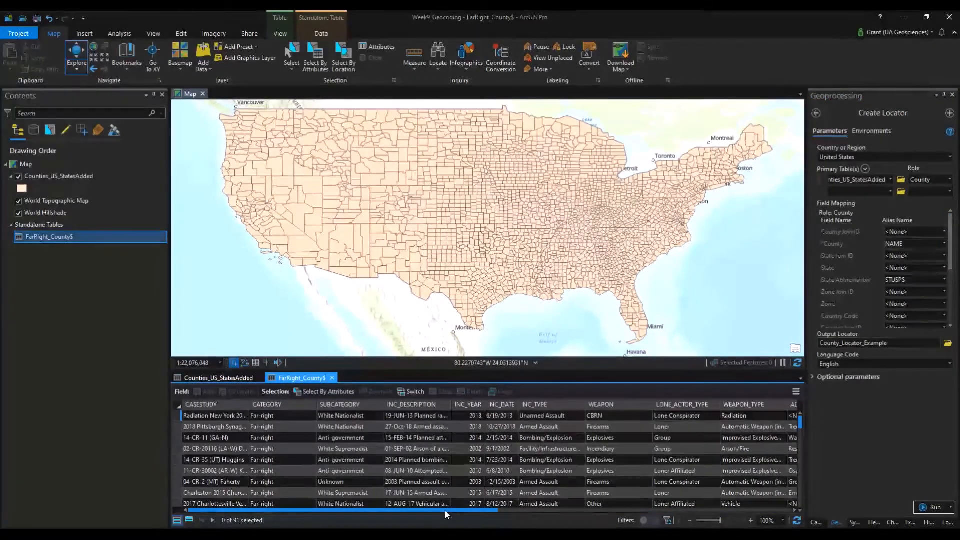
Scroll FarRight_County$ to its county columns, then close that table view.
drag(445, 511, 700, 512)
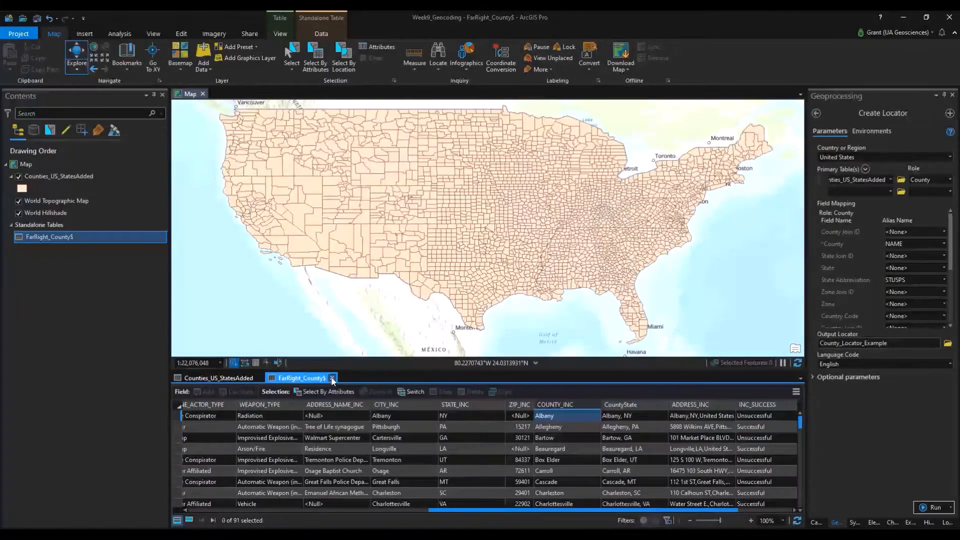
click(332, 380)
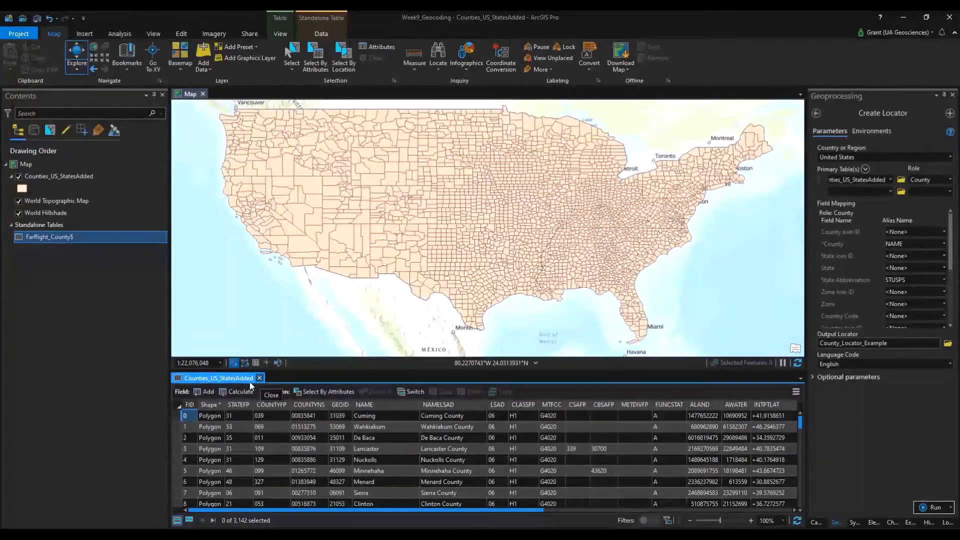
Run Create Locator to build County_Locator_Example, then close the Counties_US_StatesAdded table.
click(942, 508)
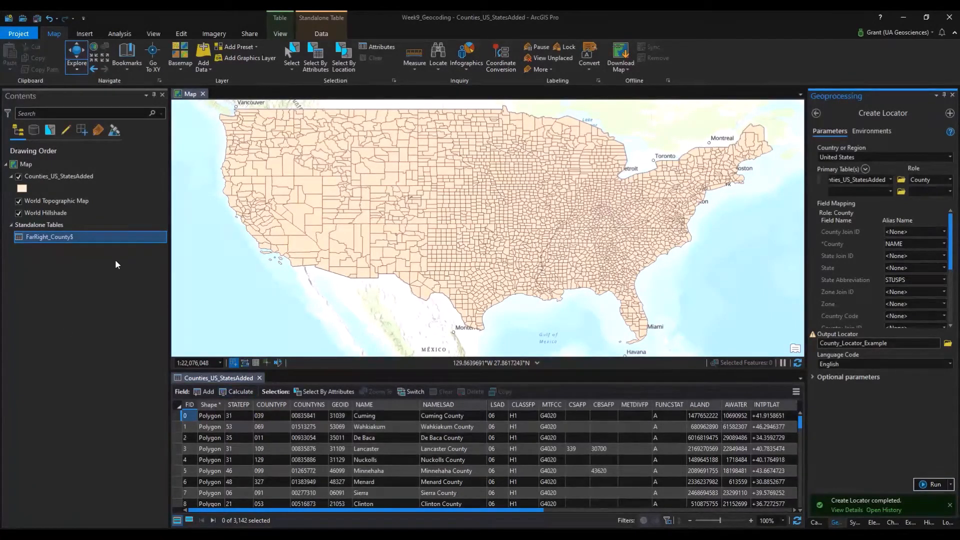
click(260, 378)
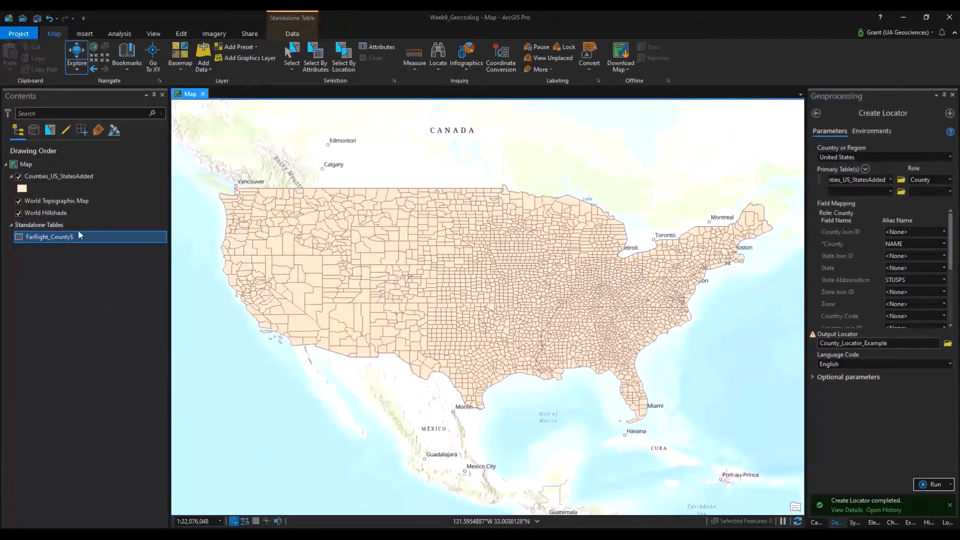
Launch Geocode Table for FarRight_County$ from its Contents context menu.
right_click(48, 239)
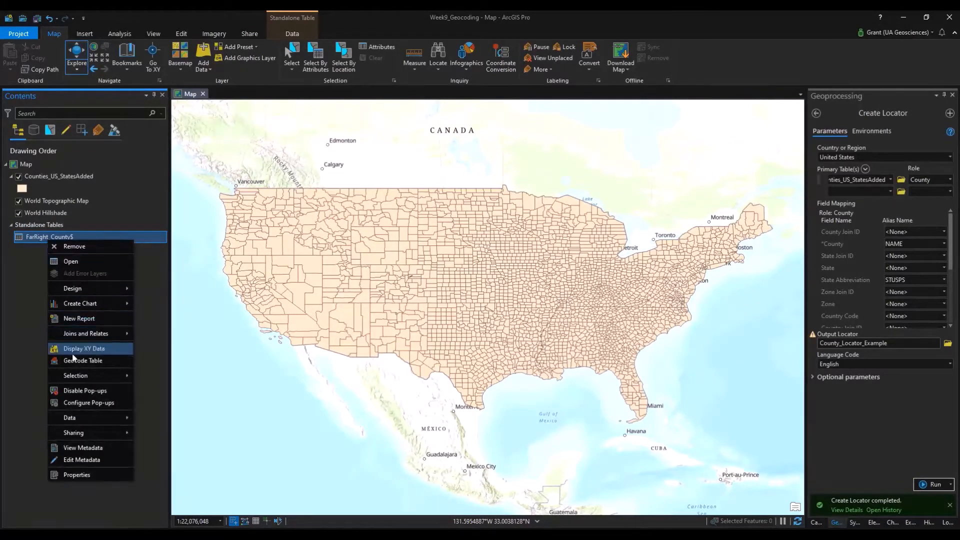
click(99, 361)
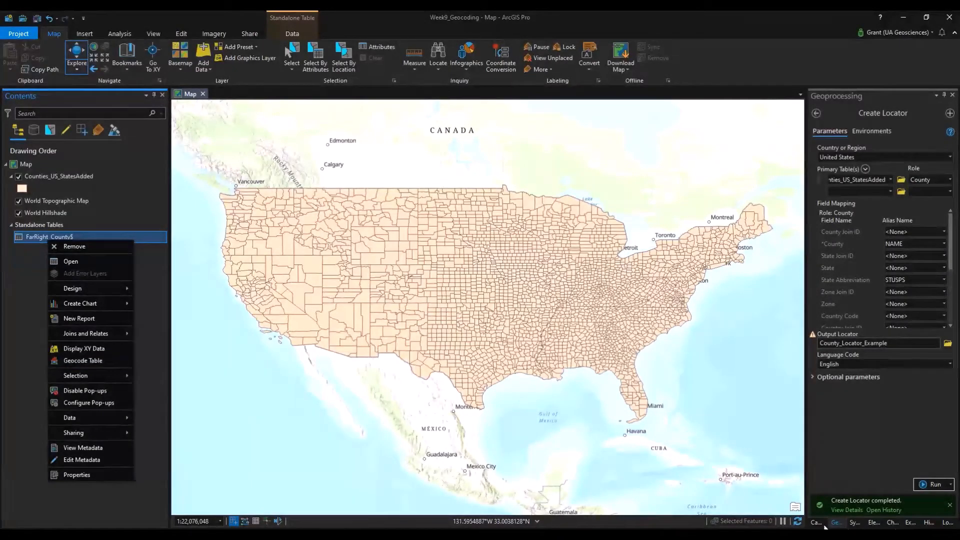
click(815, 113)
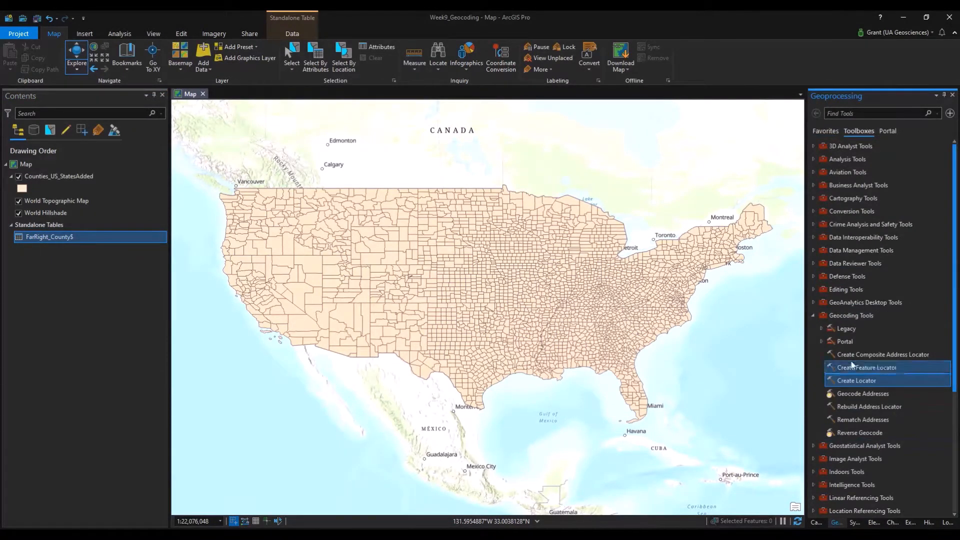
right_click(43, 241)
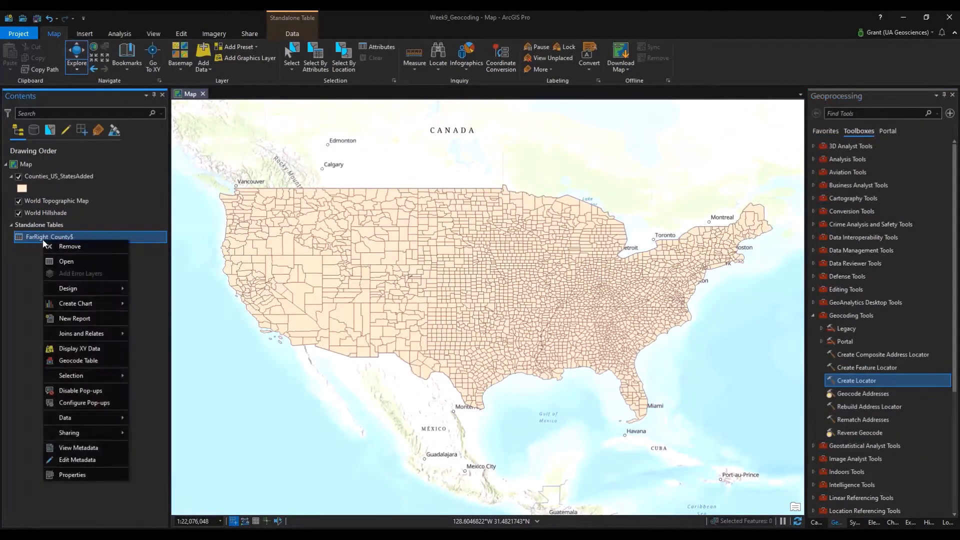
click(83, 361)
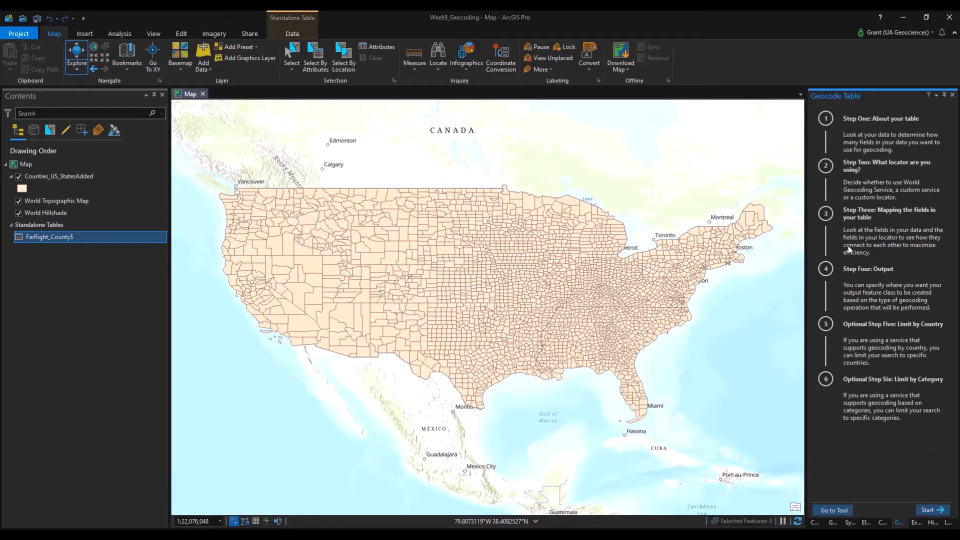
Start the guided geocoding and choose County_Locator_Example as the input locator.
click(932, 509)
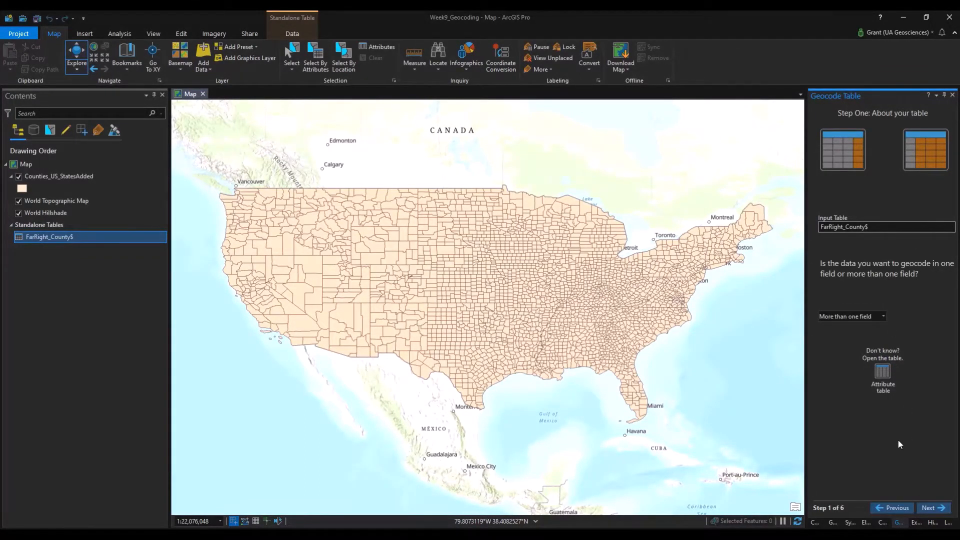
click(941, 508)
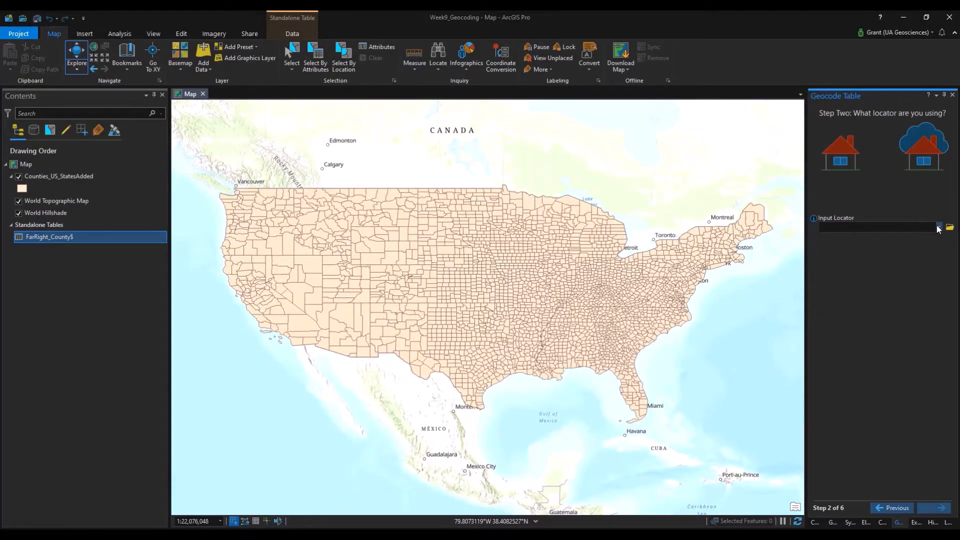
click(940, 227)
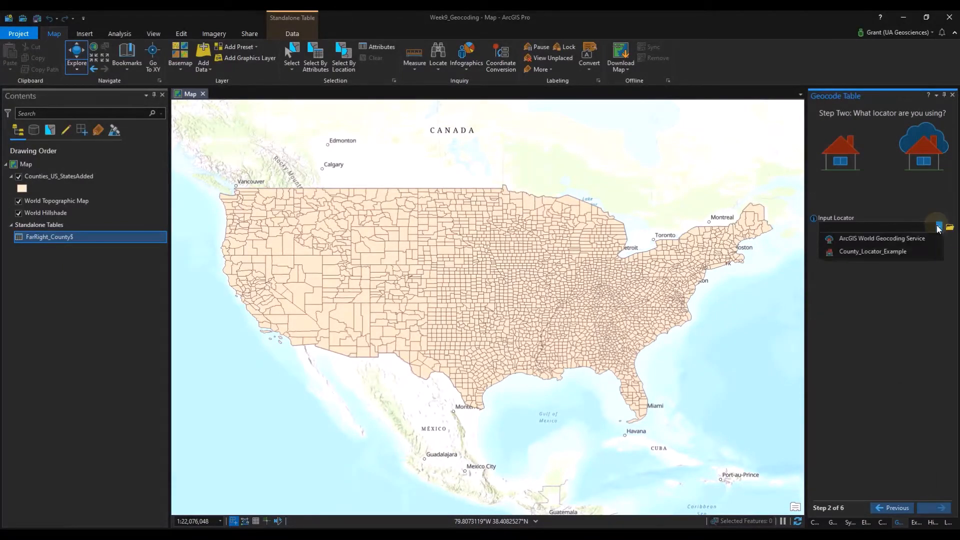
click(854, 251)
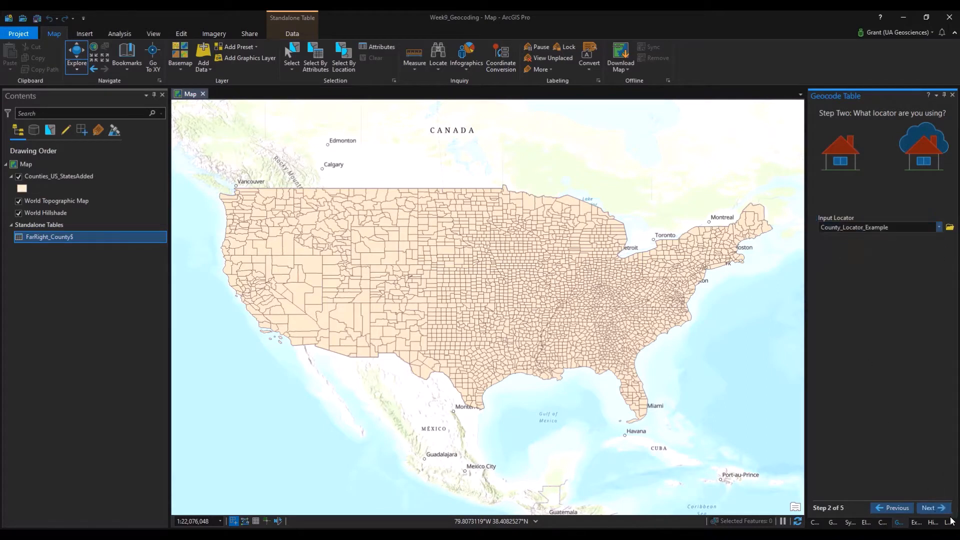
Map the County field to COUNTY_INC and the State field to STATE_INC.
click(933, 508)
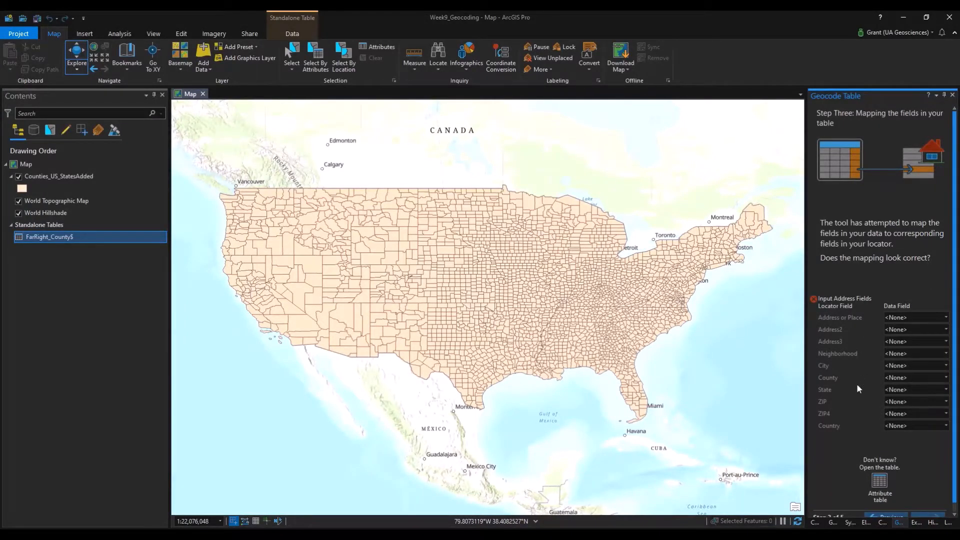
click(913, 377)
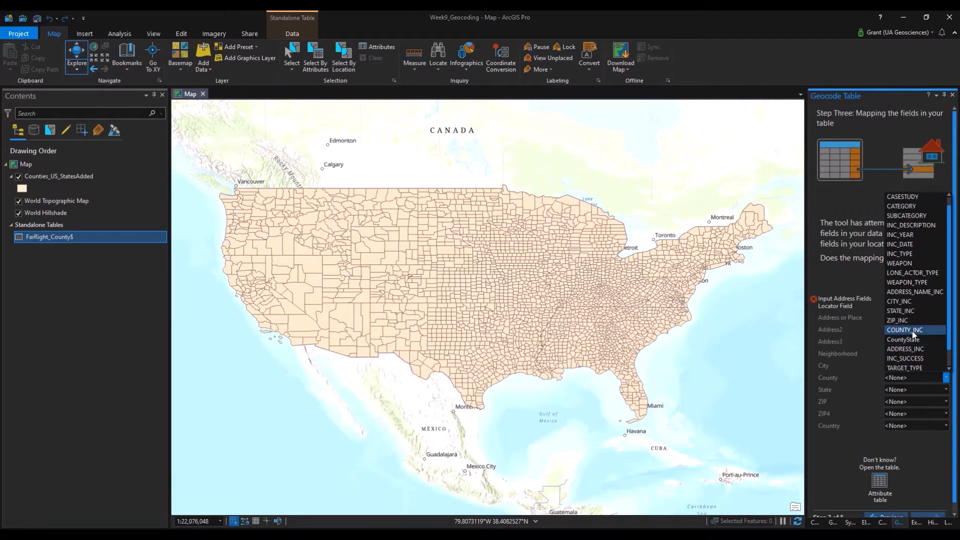
click(913, 330)
click(907, 388)
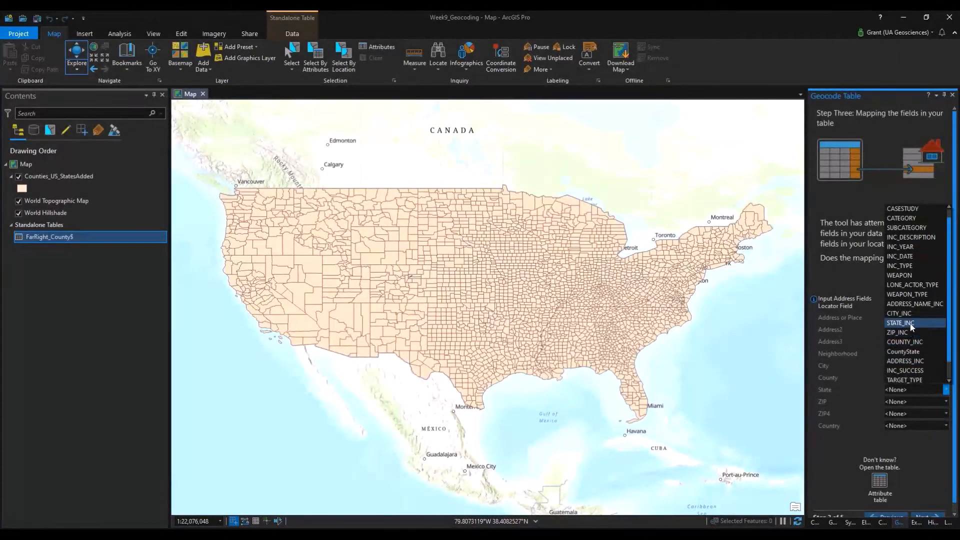
click(911, 324)
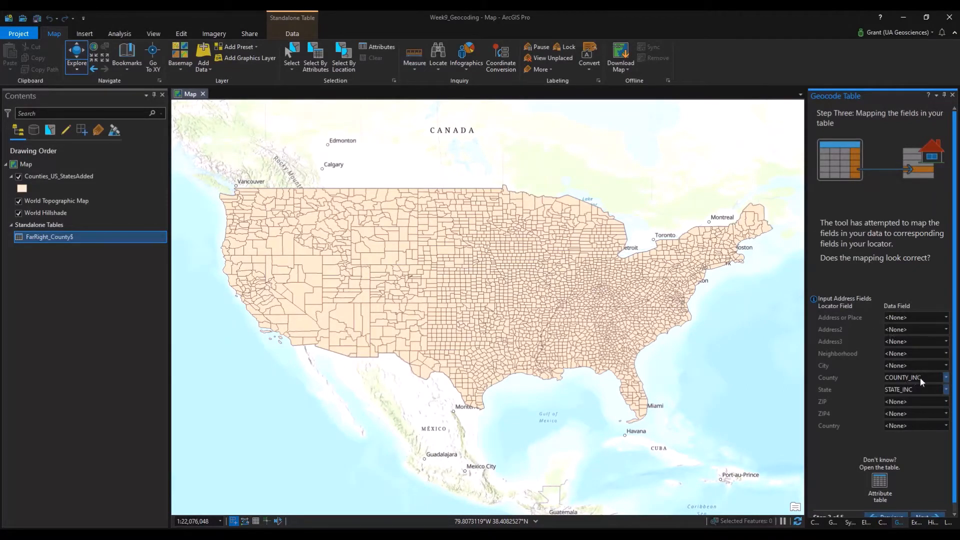
click(930, 518)
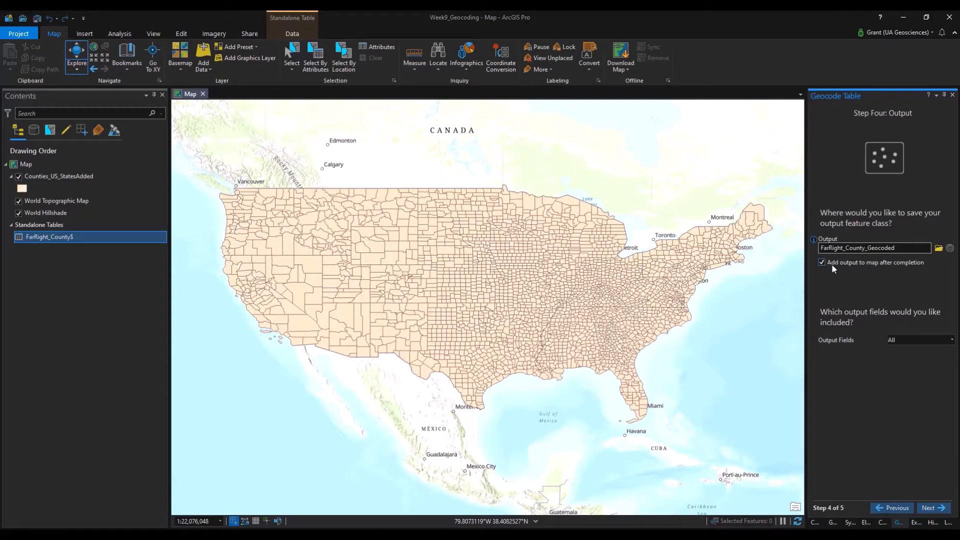
Save the output as FarRight_County_Geocoded with Minimal output fields.
click(937, 249)
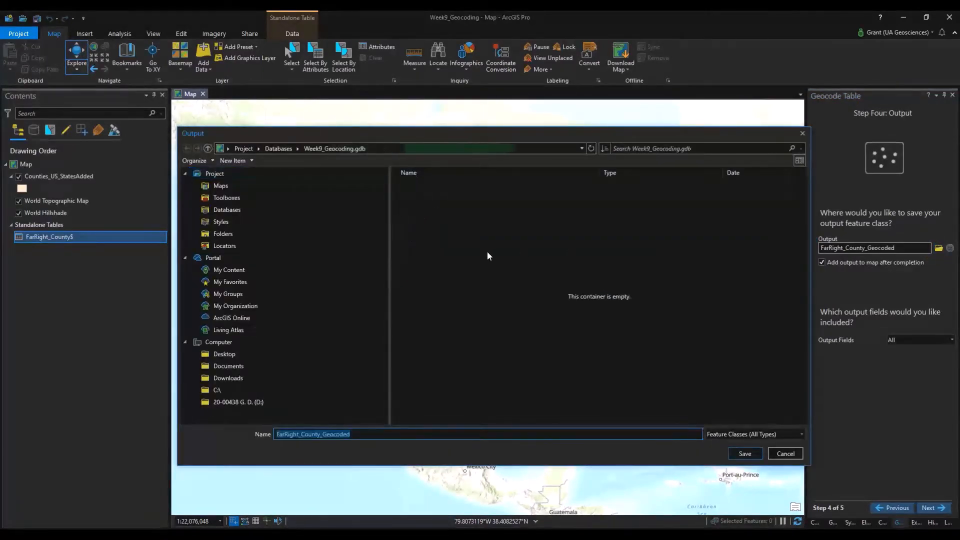
click(745, 453)
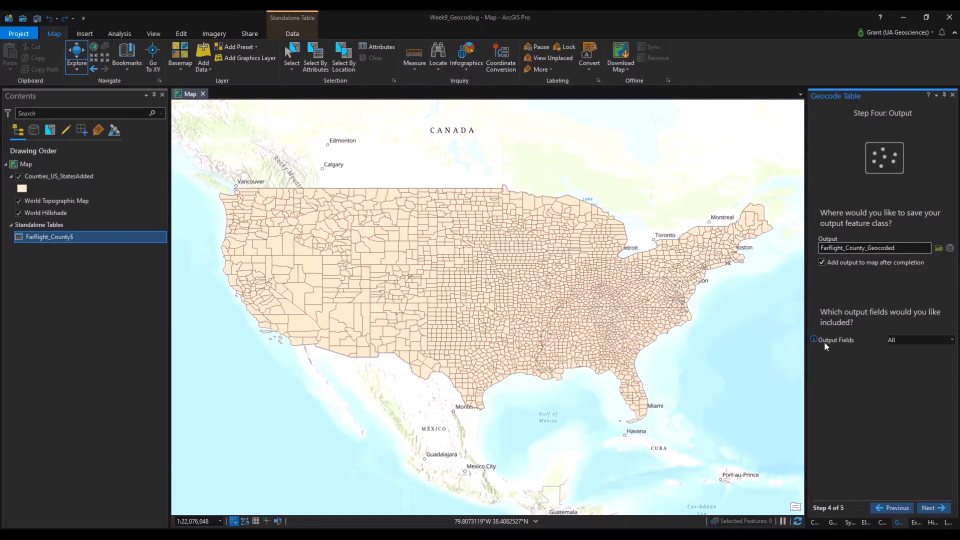
click(906, 339)
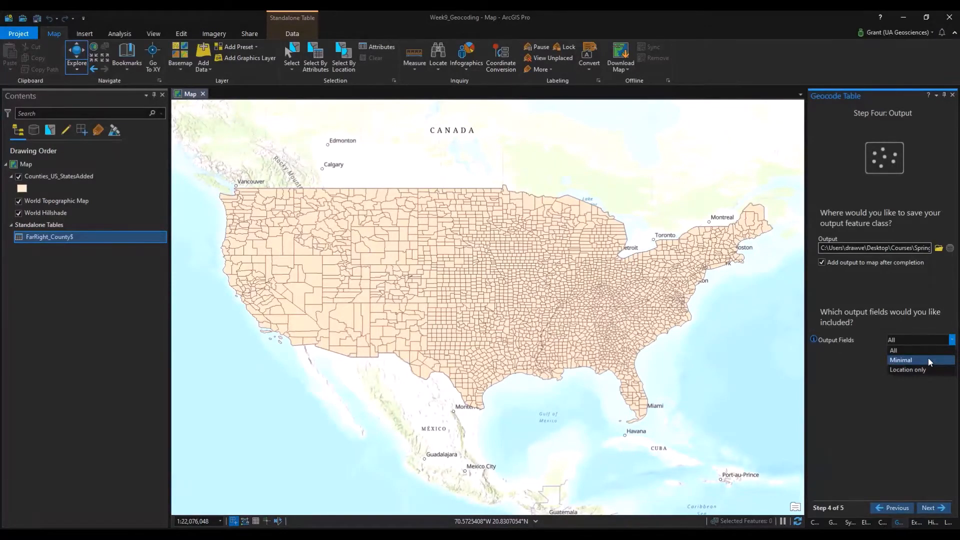
click(929, 360)
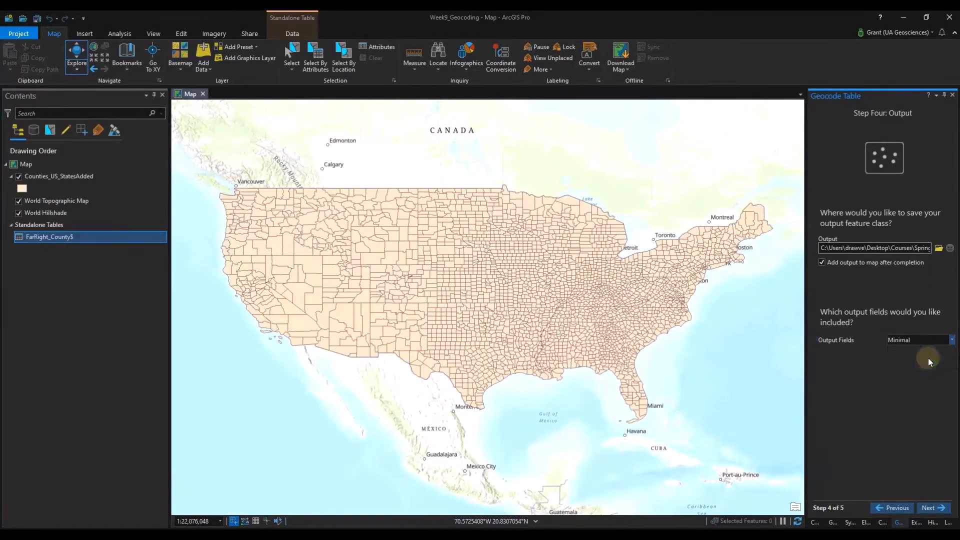
Review the location categories, leave them unrestricted, and finish the guided setup.
click(932, 507)
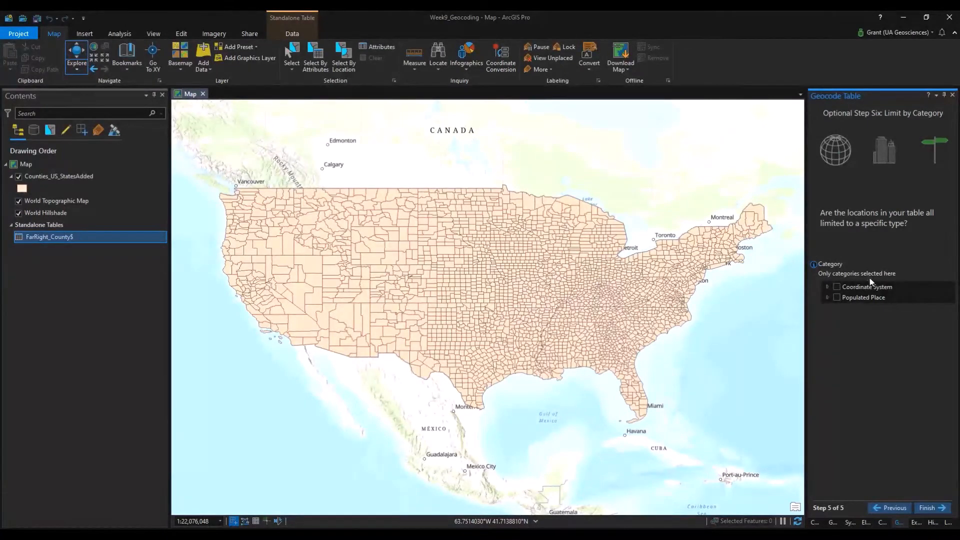
click(828, 298)
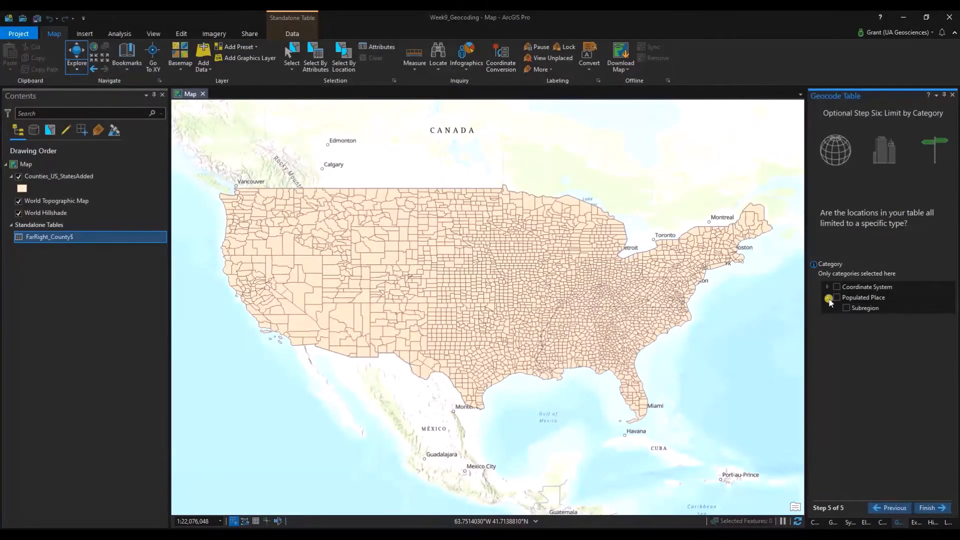
click(828, 298)
click(828, 286)
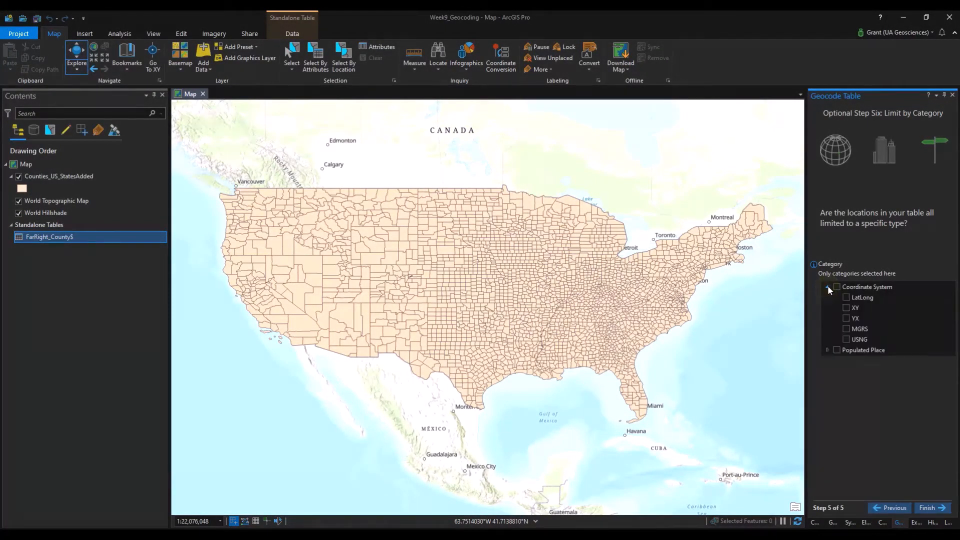
click(828, 286)
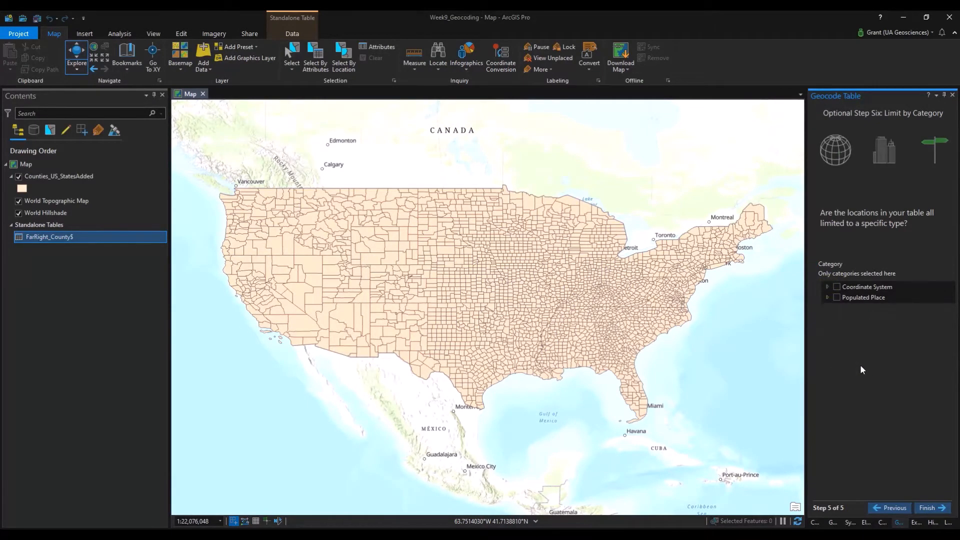
click(929, 507)
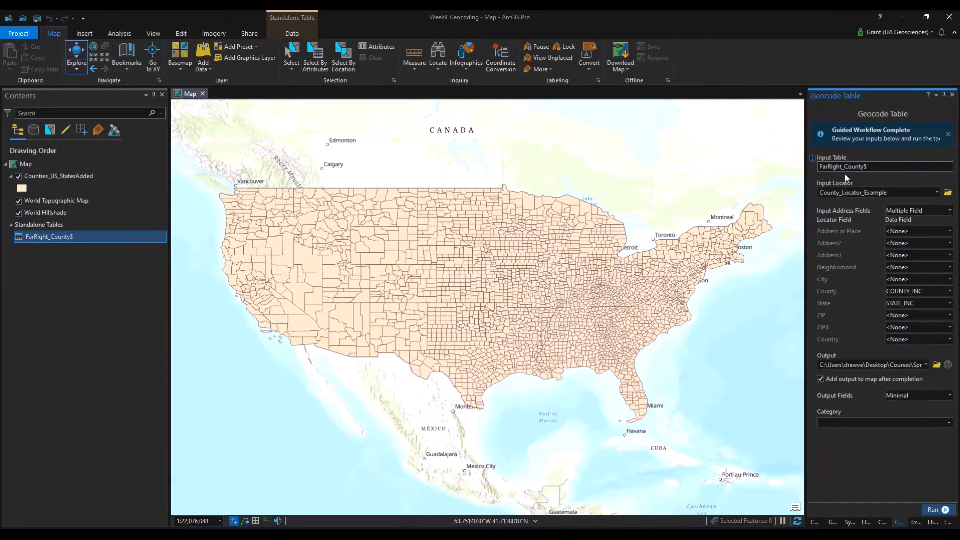
Run Geocode Table, yielding 88 matched, 0 unmatched and 3 tied incidents.
click(945, 510)
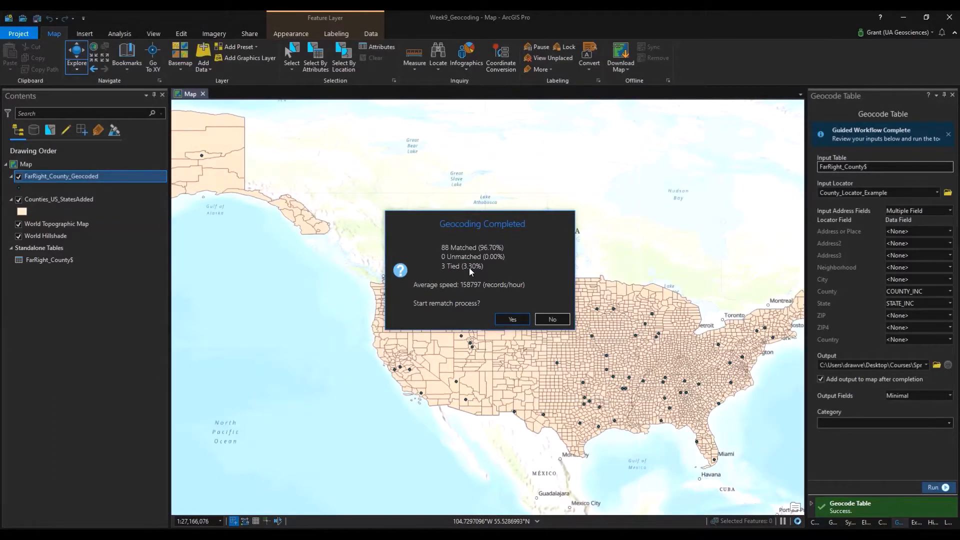
Begin rematching FarRight_County_Geocoded and select both the Albany, NY and Albany, WY candidates.
click(516, 322)
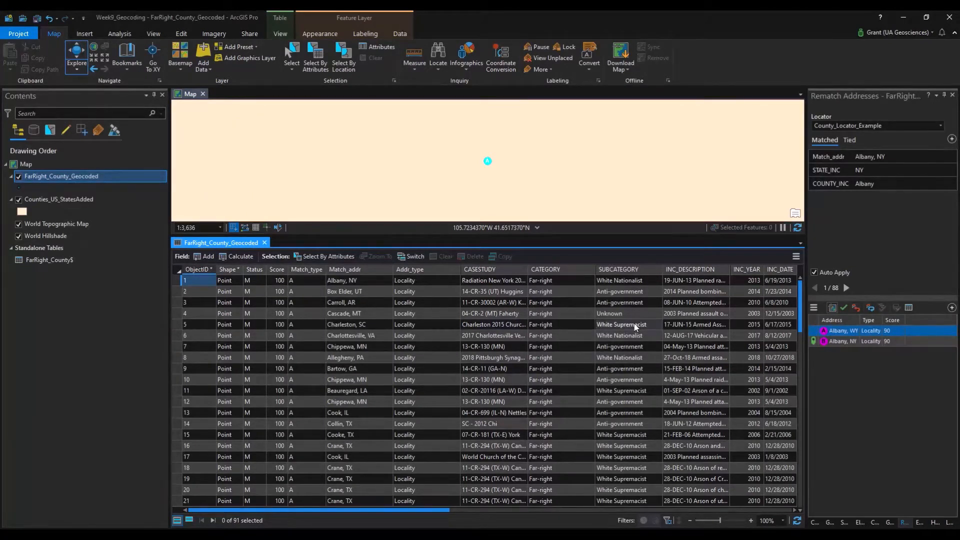
drag(860, 320, 882, 320)
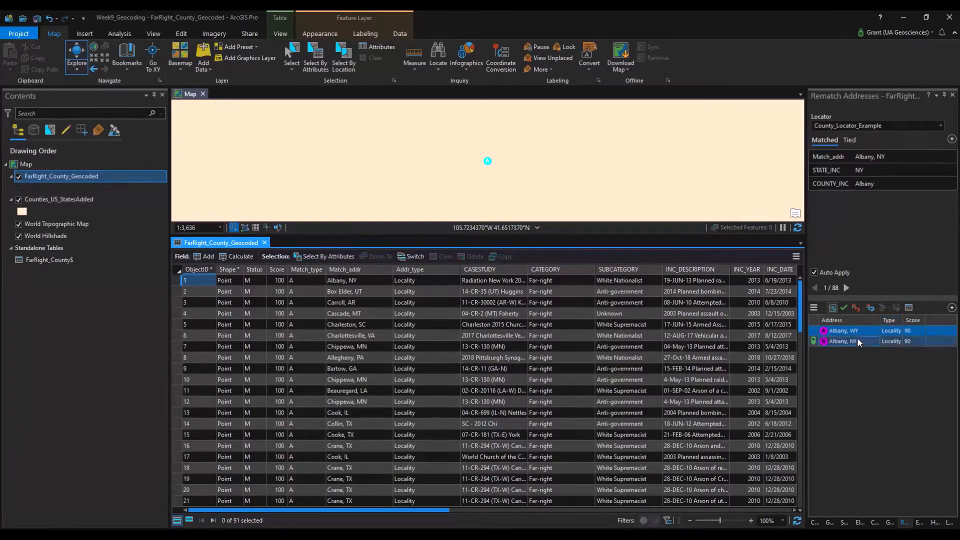
ctrl+click(841, 342)
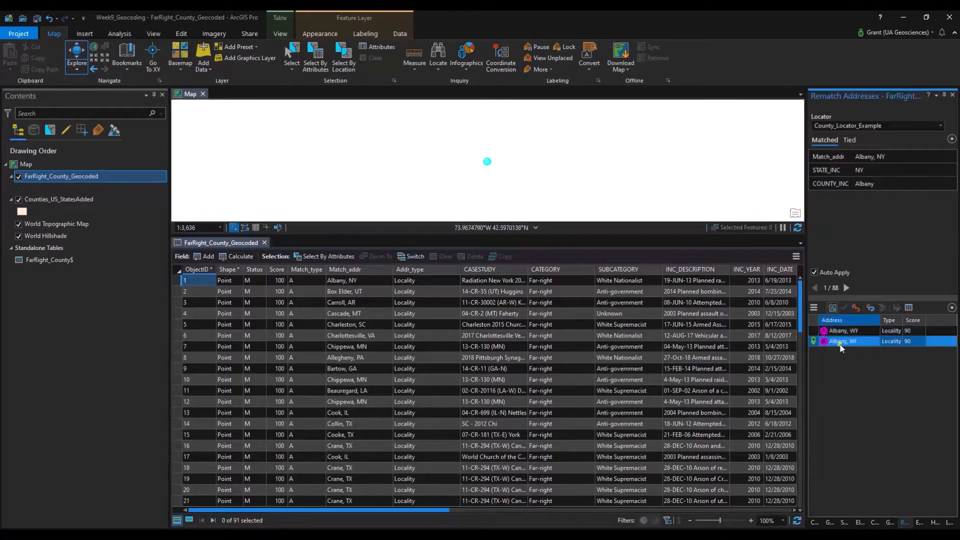
click(841, 332)
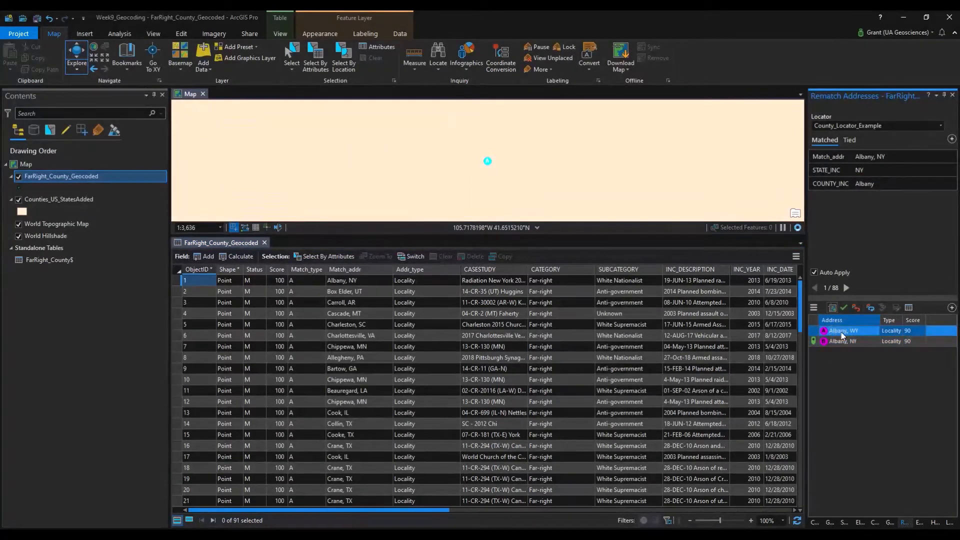
ctrl+click(842, 343)
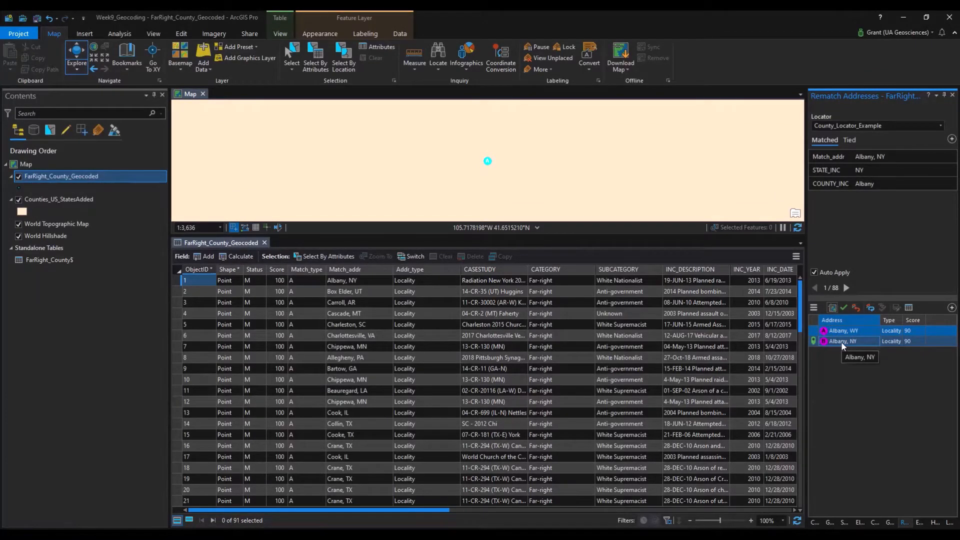
click(841, 344)
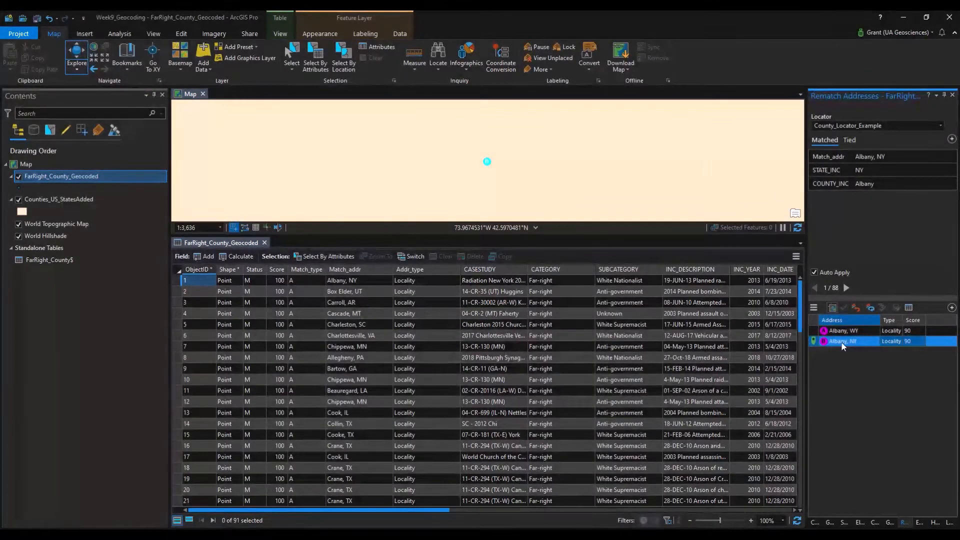
ctrl+click(850, 330)
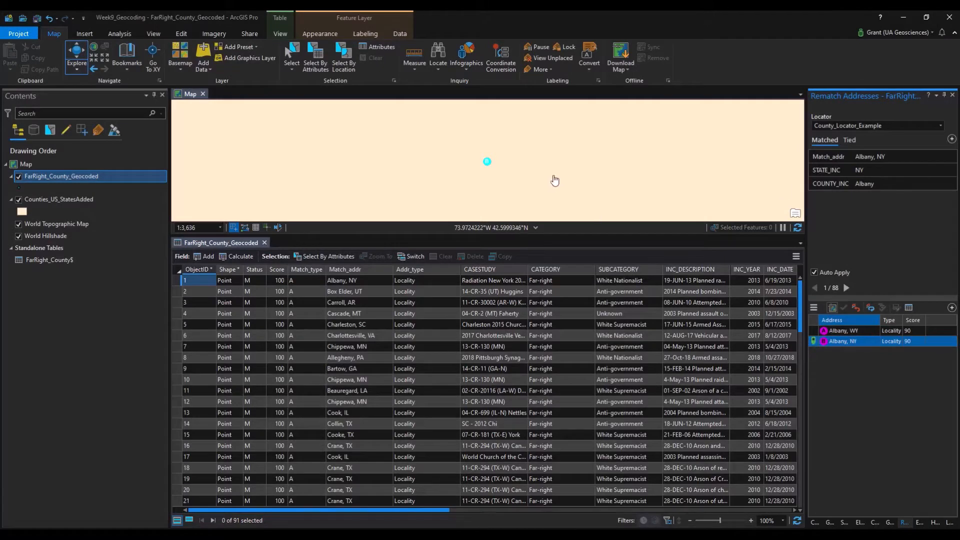
scroll(550, 183, down, 5)
scroll(551, 186, down, 5)
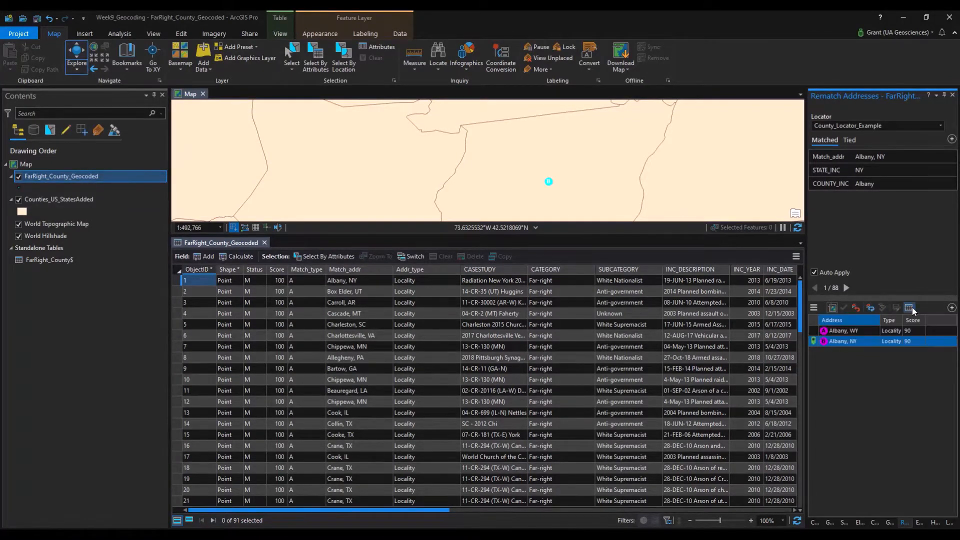
Match record 1 to the Albany, NY candidate, then show the tied Washington records.
click(855, 309)
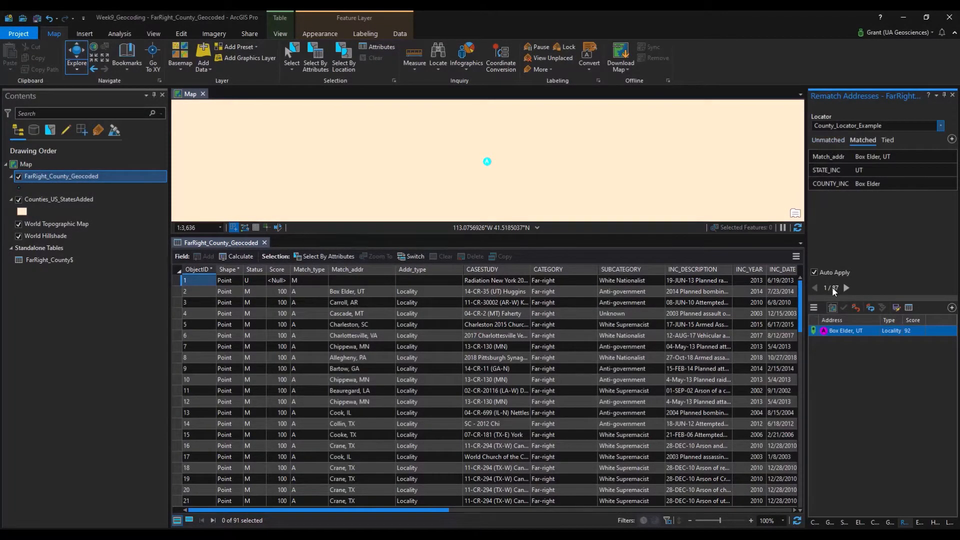
click(873, 156)
click(888, 140)
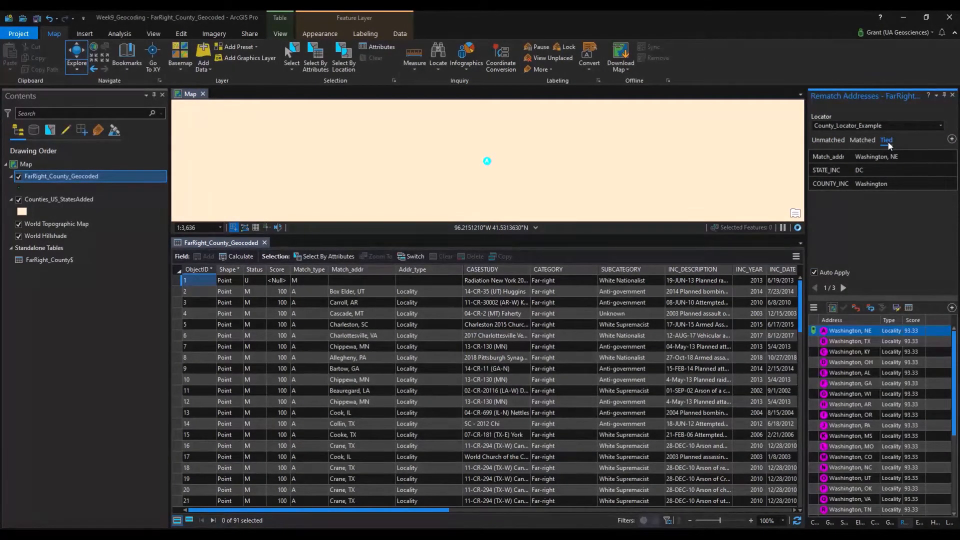
click(840, 140)
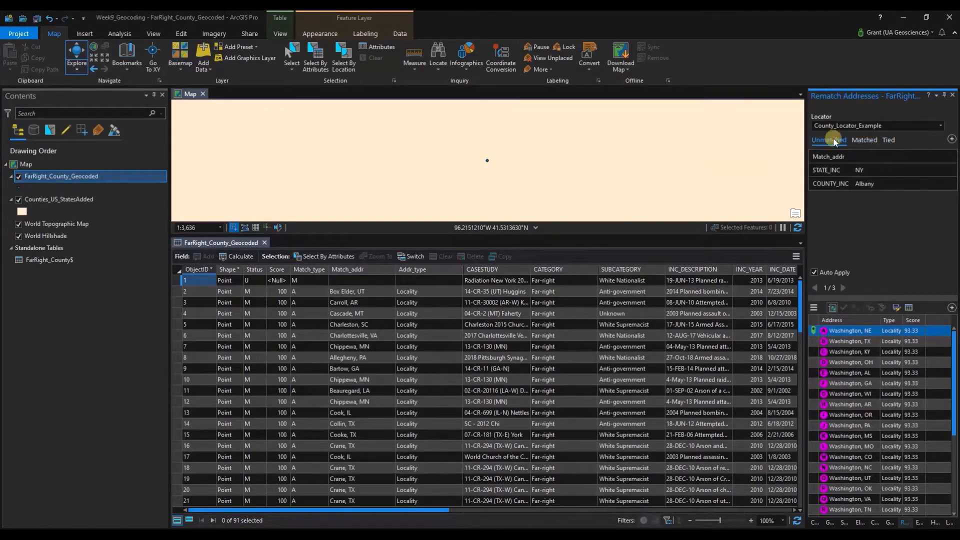
click(842, 342)
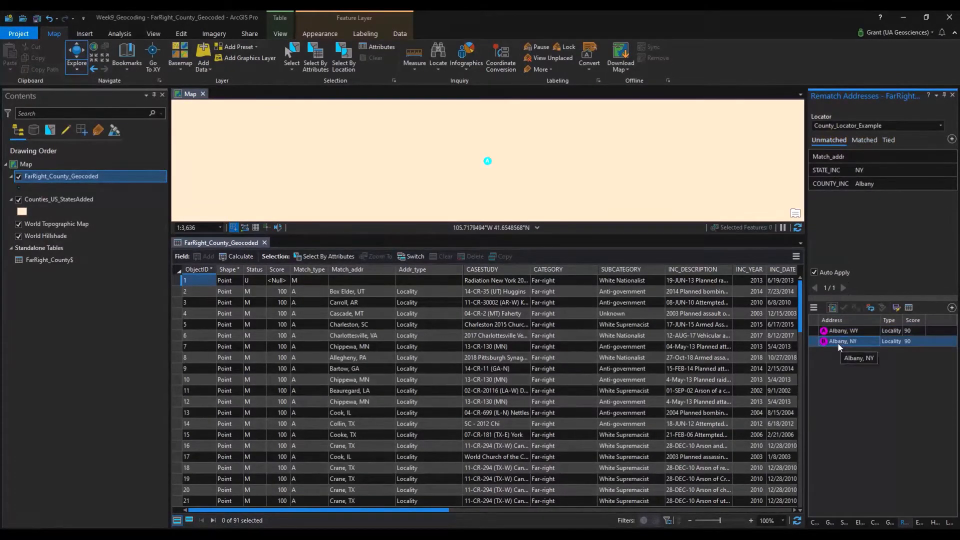
click(845, 308)
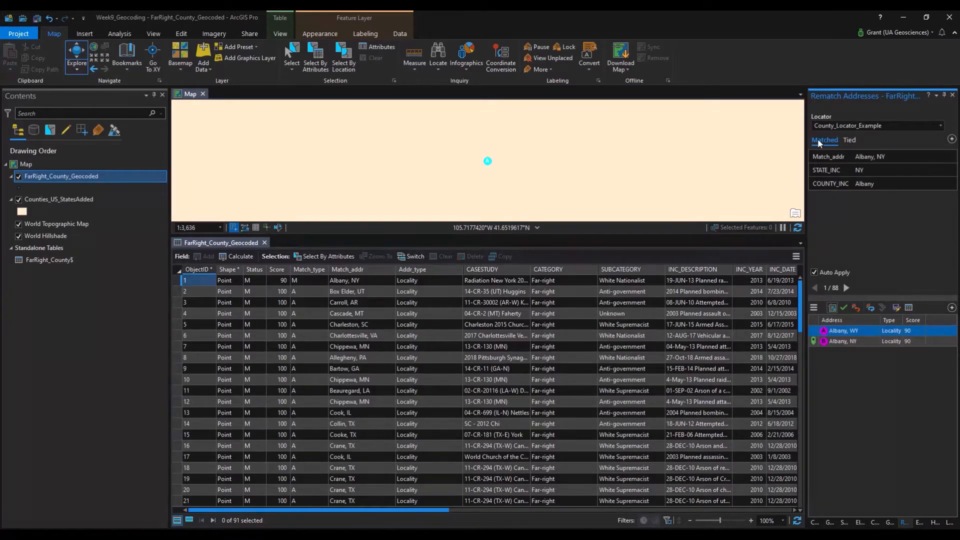
click(849, 141)
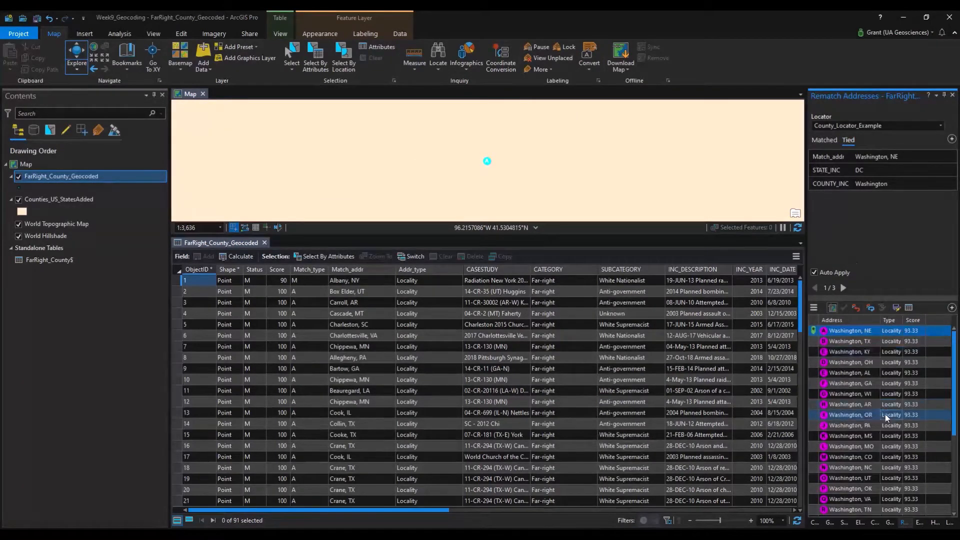
Change the first tied record's STATE_INC to 'District of Columbia' and match it to District of Columbia, DC.
scroll(886, 411, down, 4)
scroll(887, 408, up, 4)
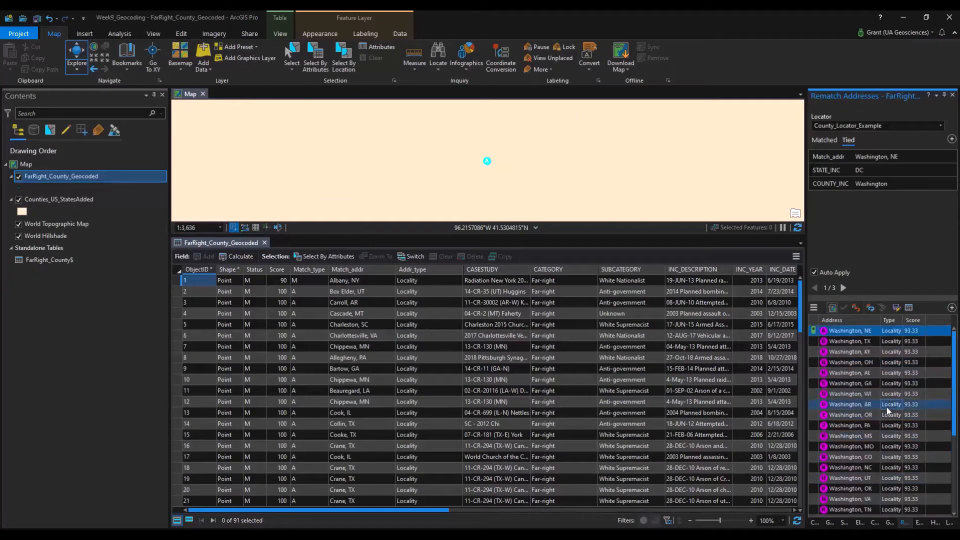
click(868, 174)
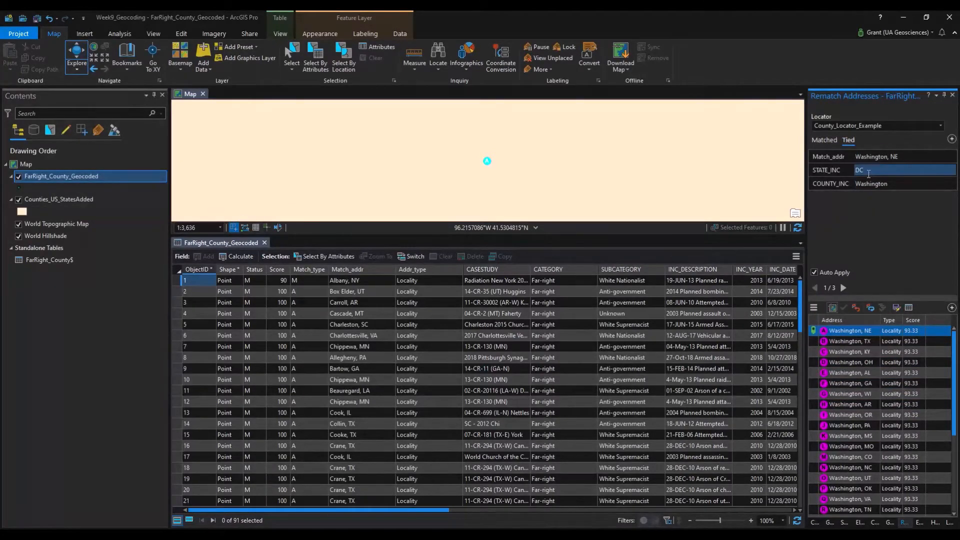
click(875, 171)
click(875, 172)
text(Distri)
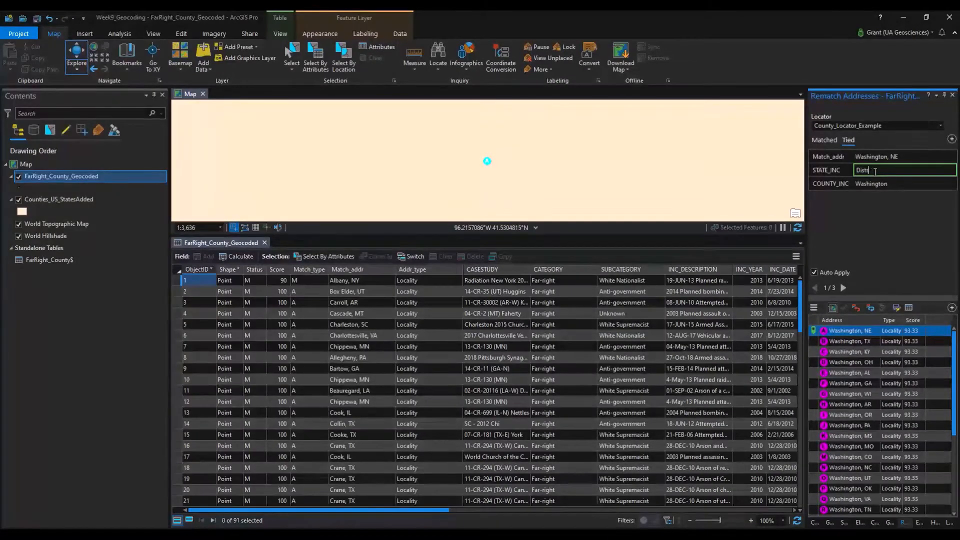
key(BackSpace)
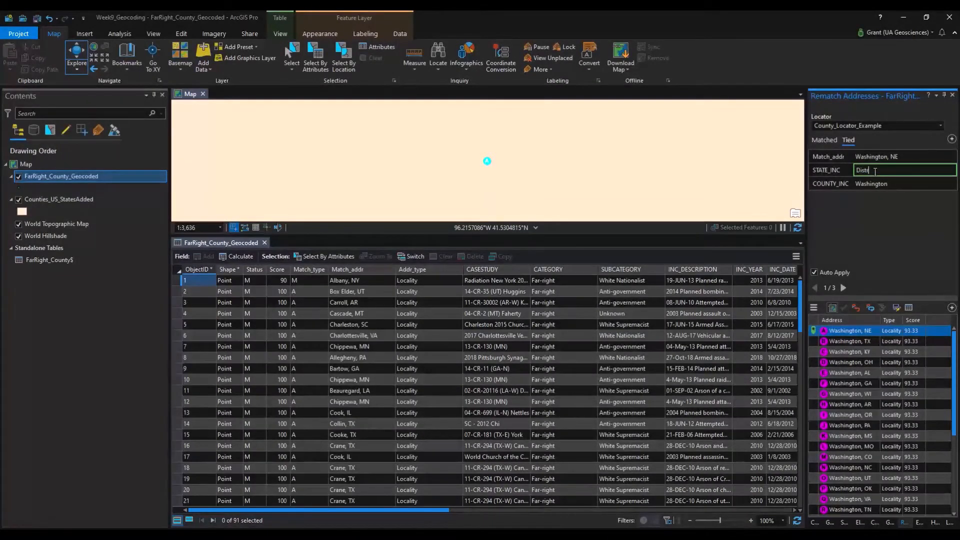
text(ict of Columbia)
key(Return)
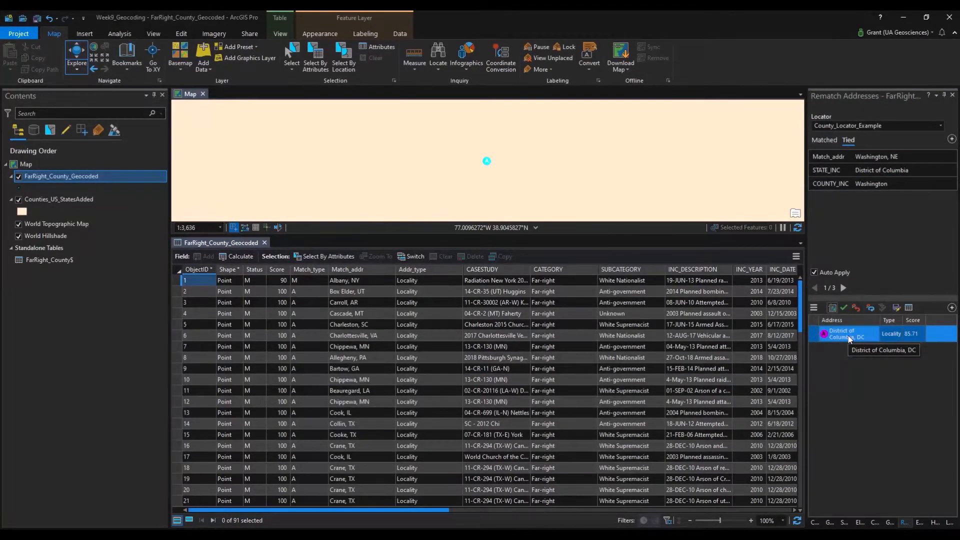
click(818, 335)
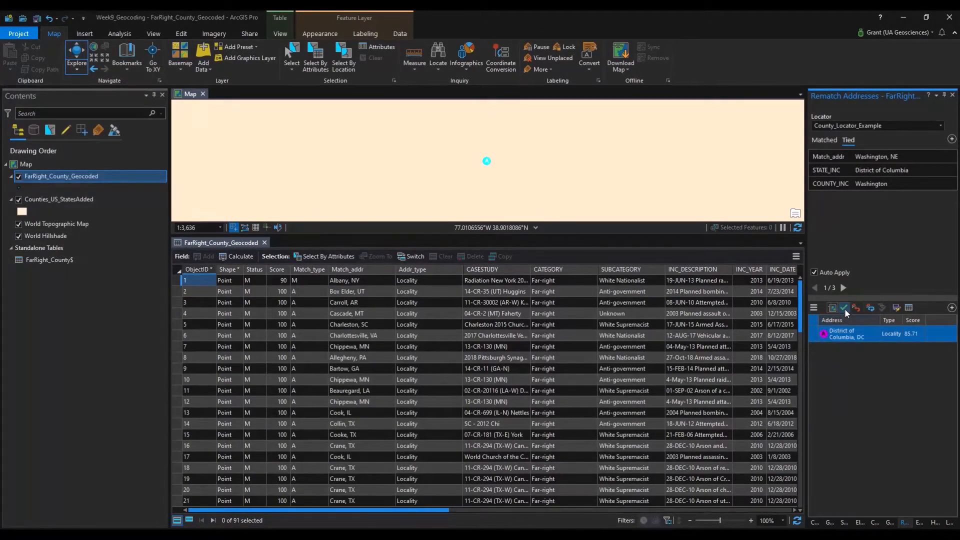
click(845, 308)
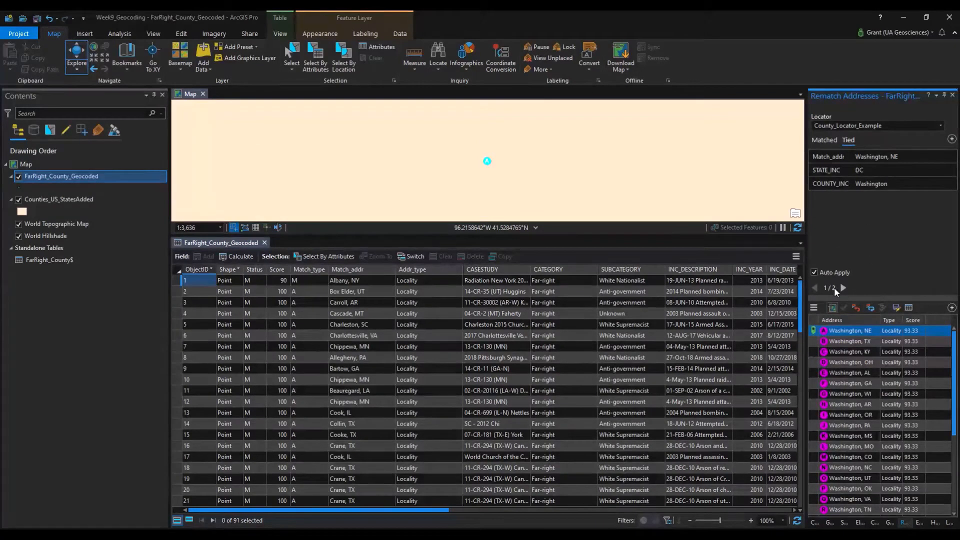
Set STATE_INC to 'District of Columbia' for the remaining two tied records and match each.
click(870, 169)
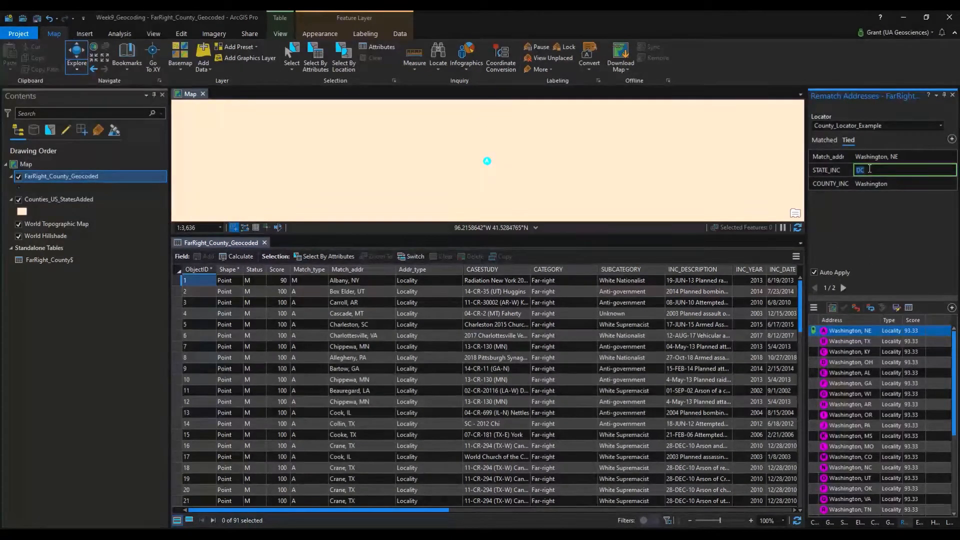
text(District of Columbia)
key(Return)
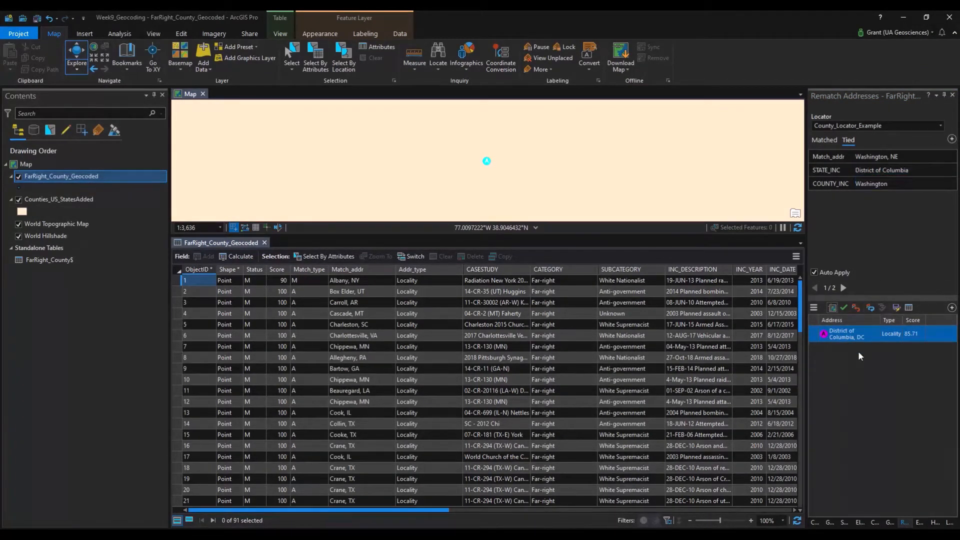
click(844, 308)
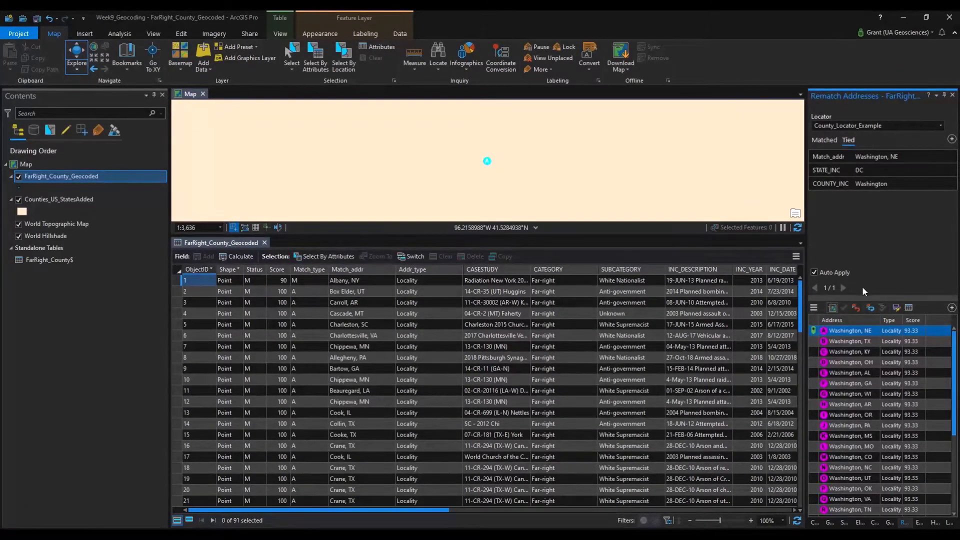
click(894, 171)
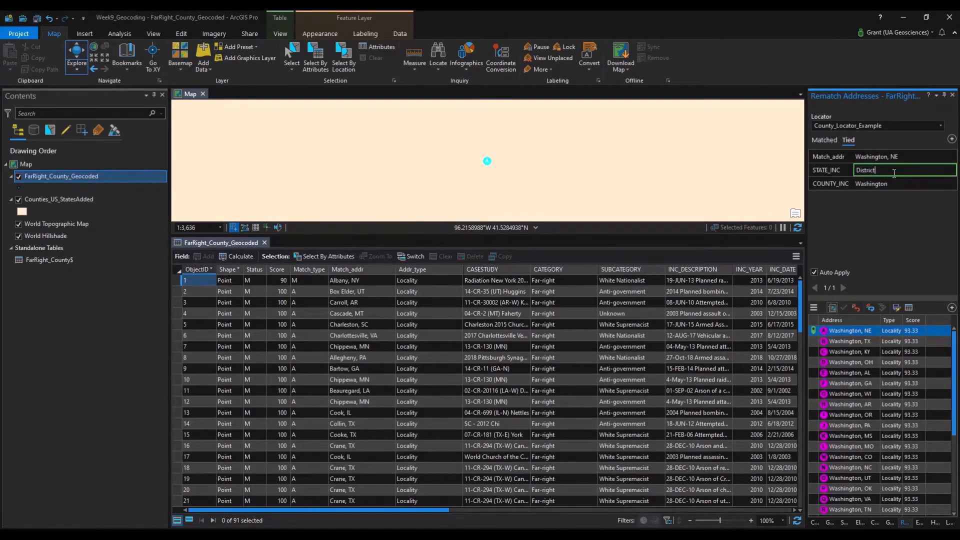
text(District of Columbia)
key(Return)
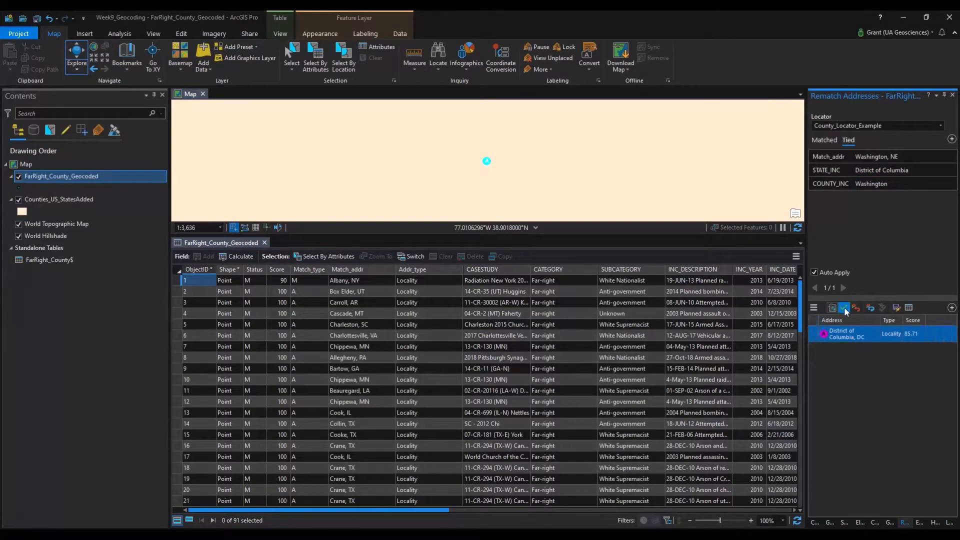
click(844, 308)
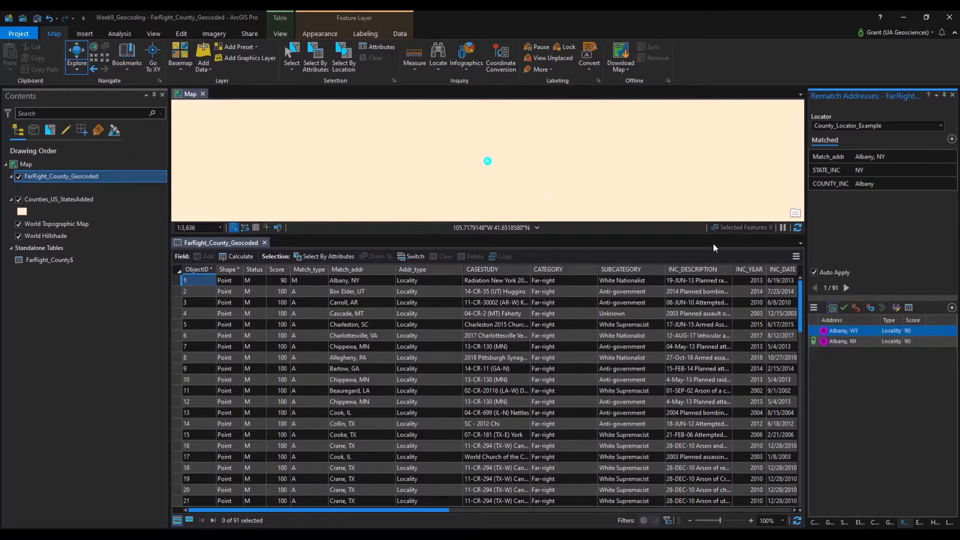
Close the geocoded attribute table and the Rematch Addresses pane.
click(264, 244)
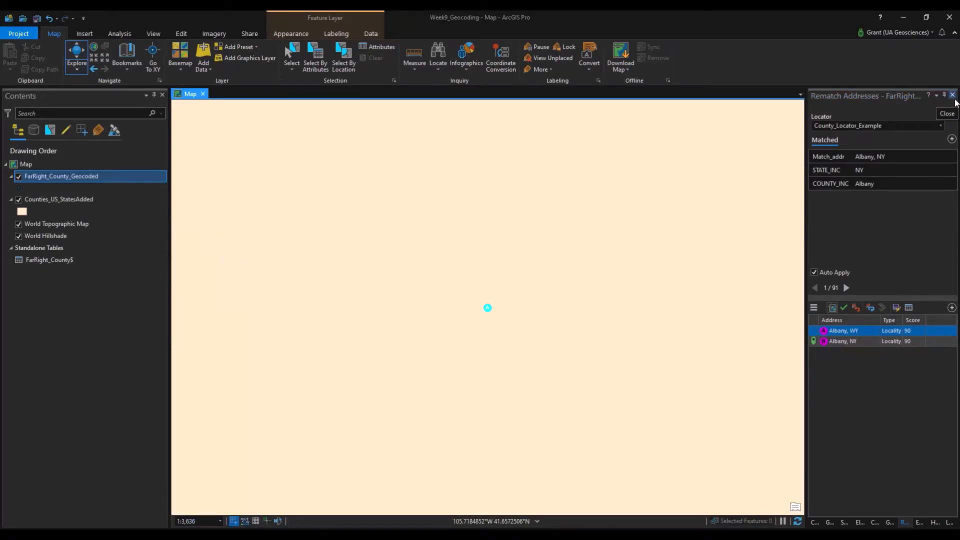
click(840, 342)
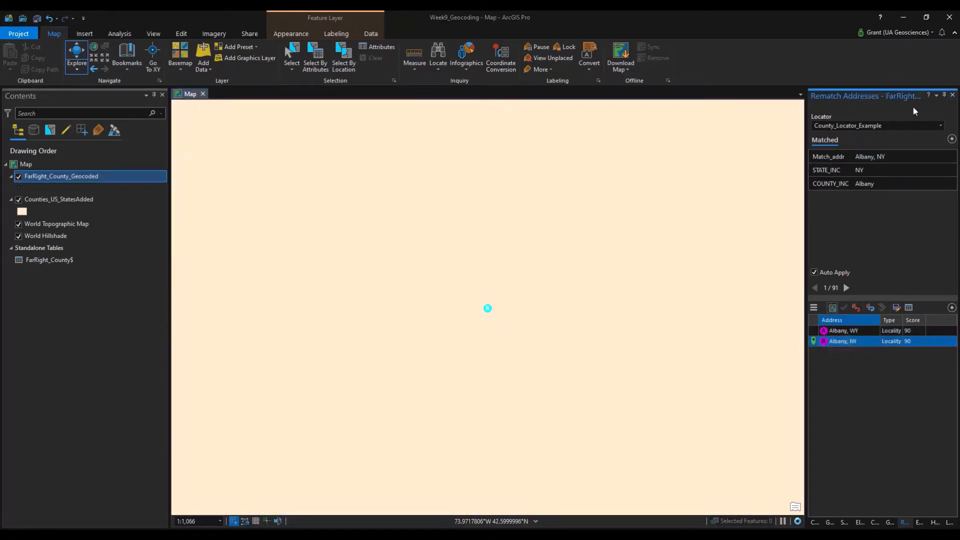
click(953, 95)
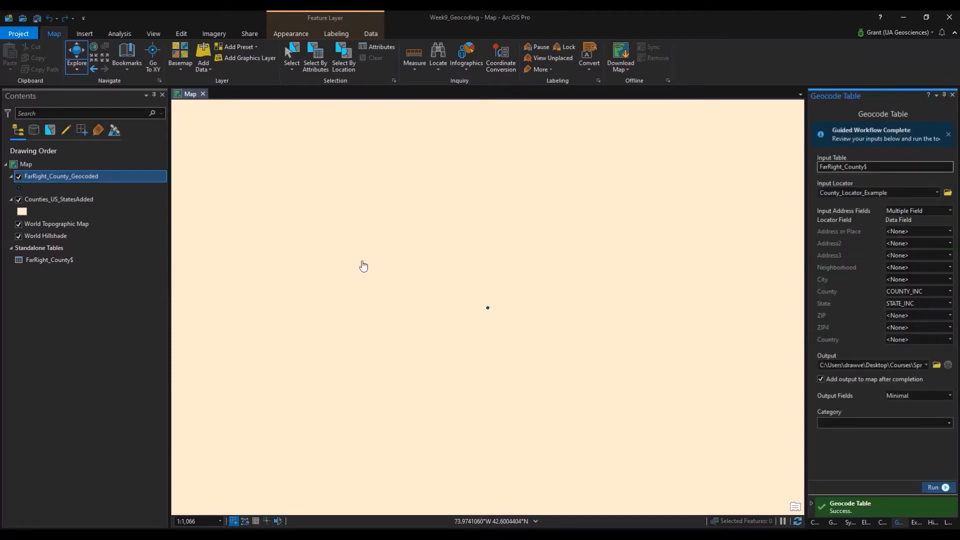
right_click(54, 199)
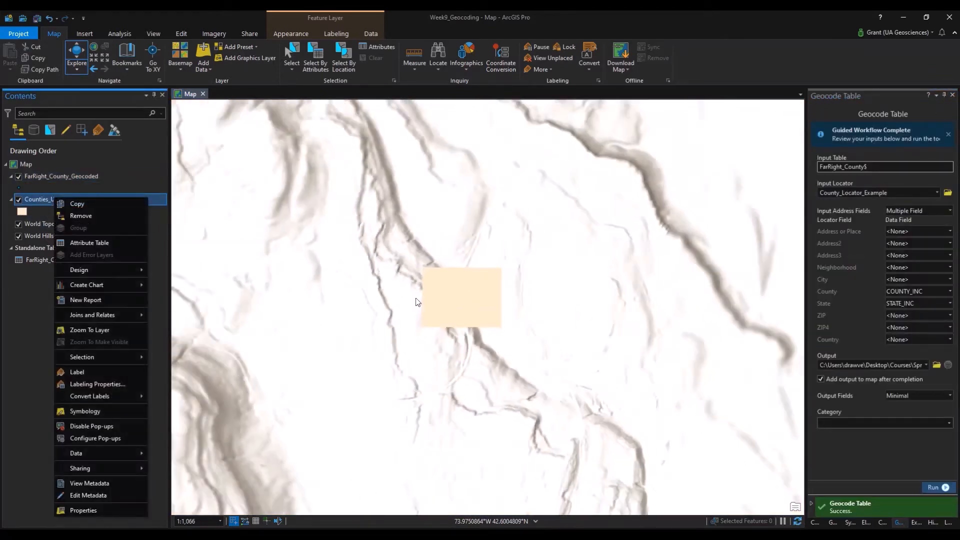
Pan and zoom the map to frame the contiguous US counties with incident points.
scroll(408, 300, down, 10)
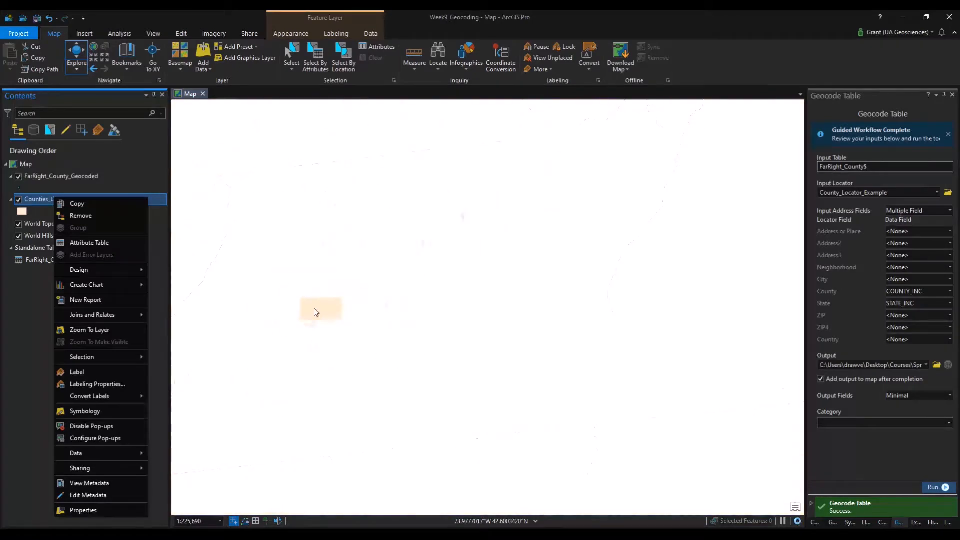
scroll(316, 312, down, 8)
drag(283, 269, 476, 266)
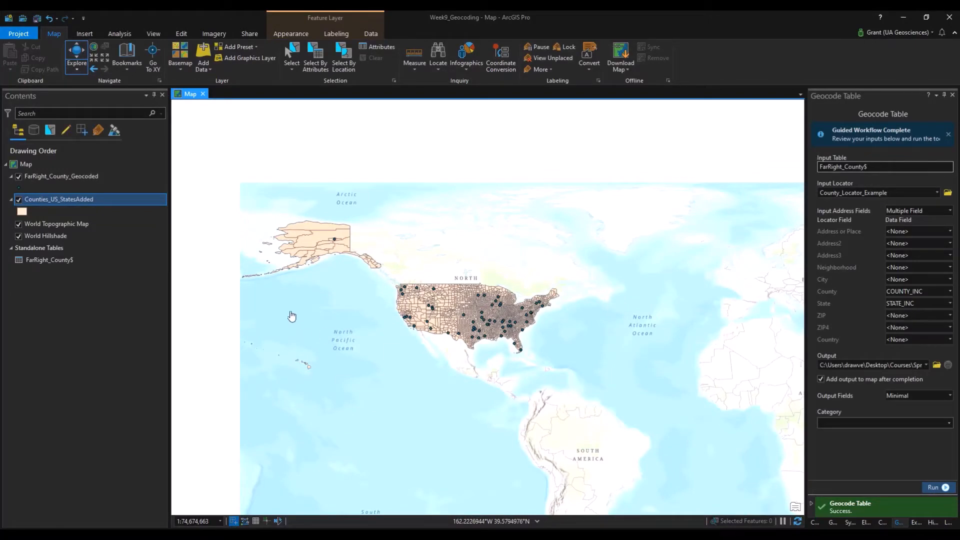
drag(295, 315, 339, 362)
scroll(408, 331, up, 4)
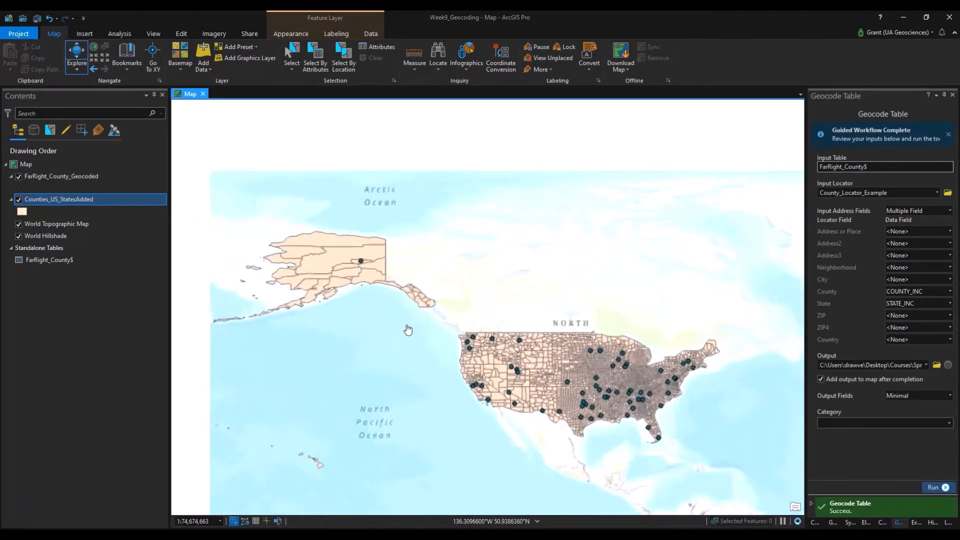
drag(599, 345, 525, 324)
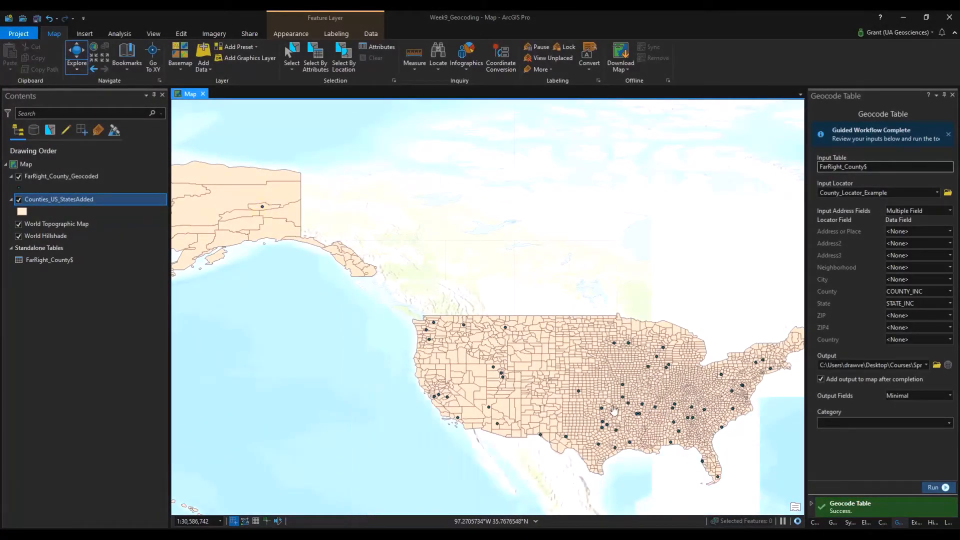
drag(614, 409, 581, 398)
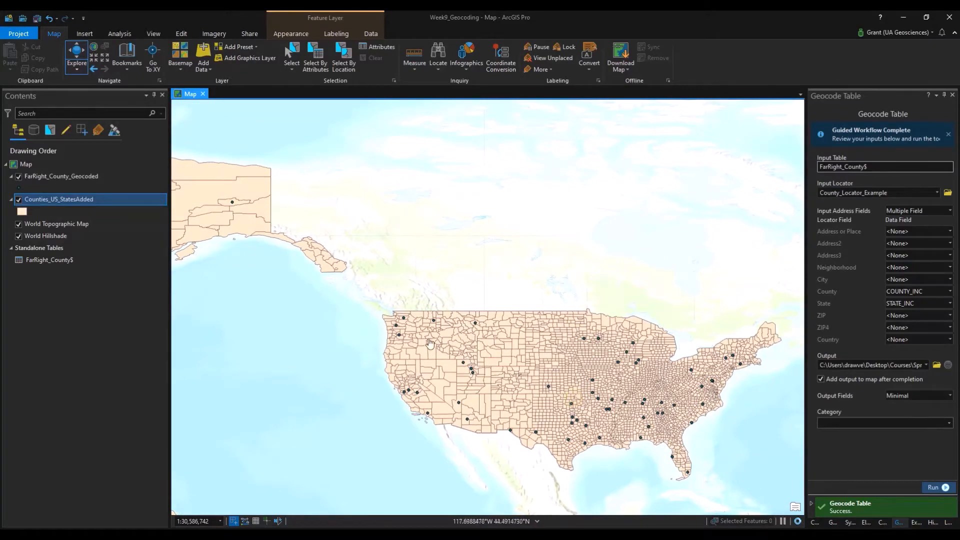
scroll(422, 325, up, 1)
scroll(423, 325, up, 3)
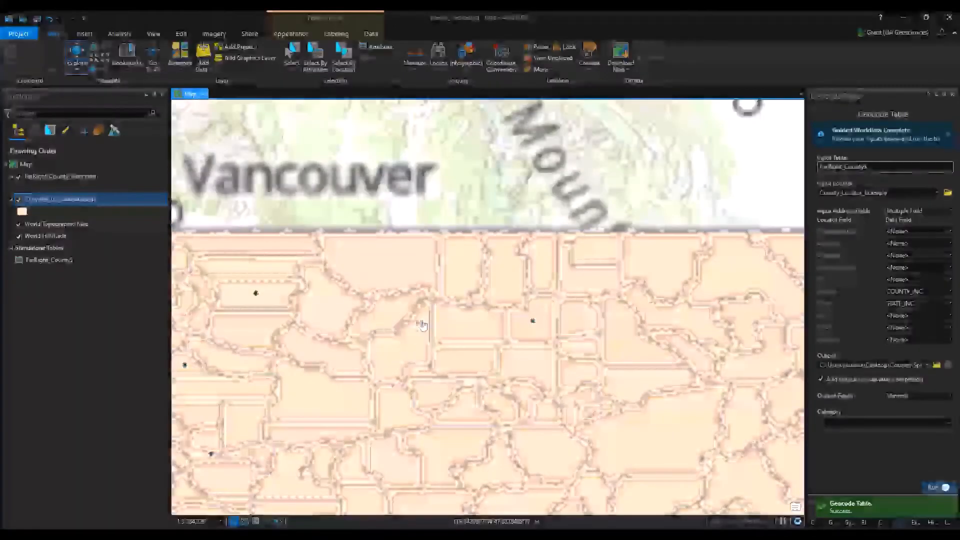
scroll(254, 298, up, 1)
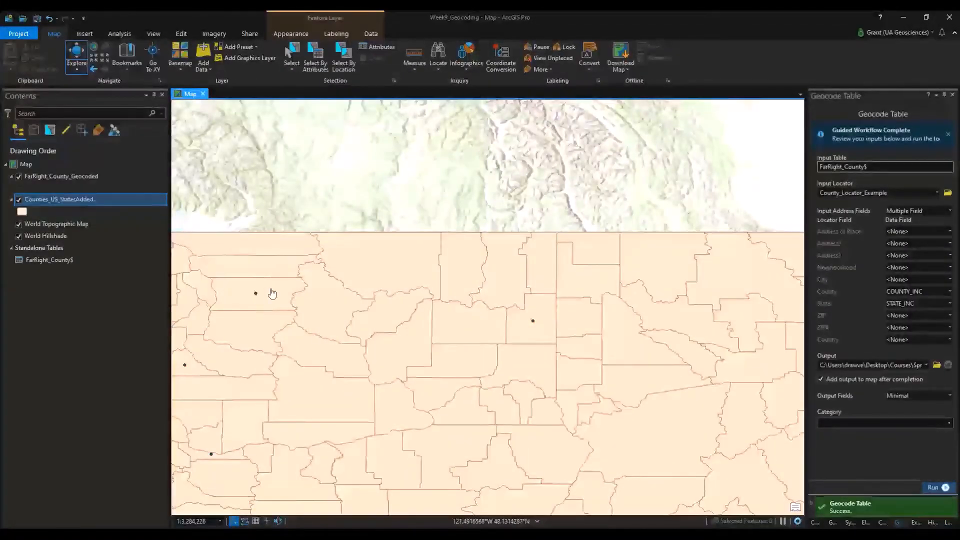
scroll(641, 425, down, 4)
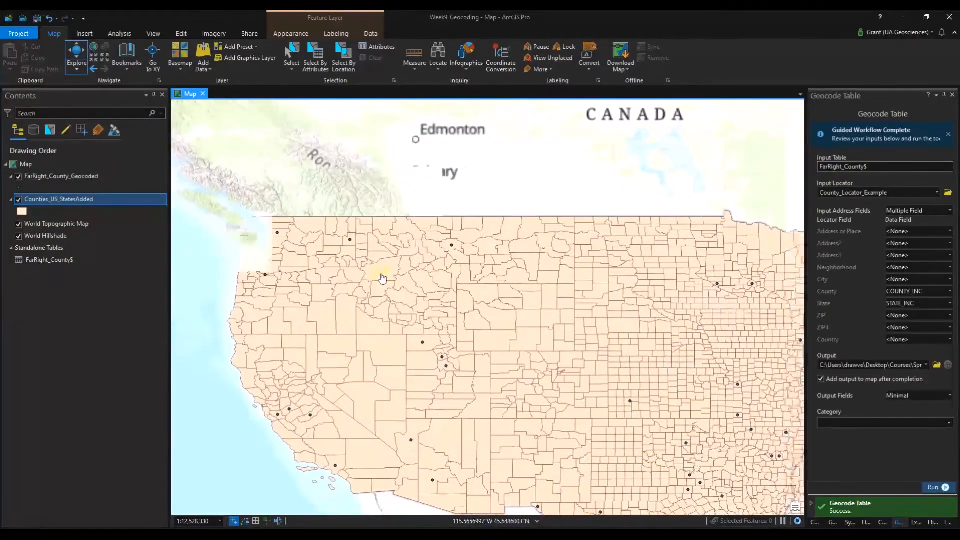
drag(587, 402, 468, 329)
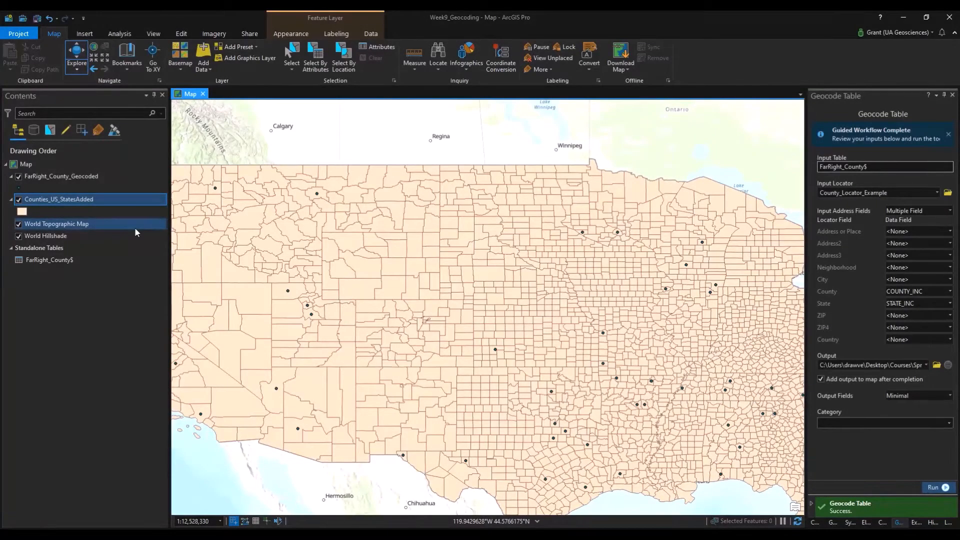
Start a Spatial Join on Counties_US_StatesAdded with FarRight_County_Geocoded as join features.
right_click(67, 202)
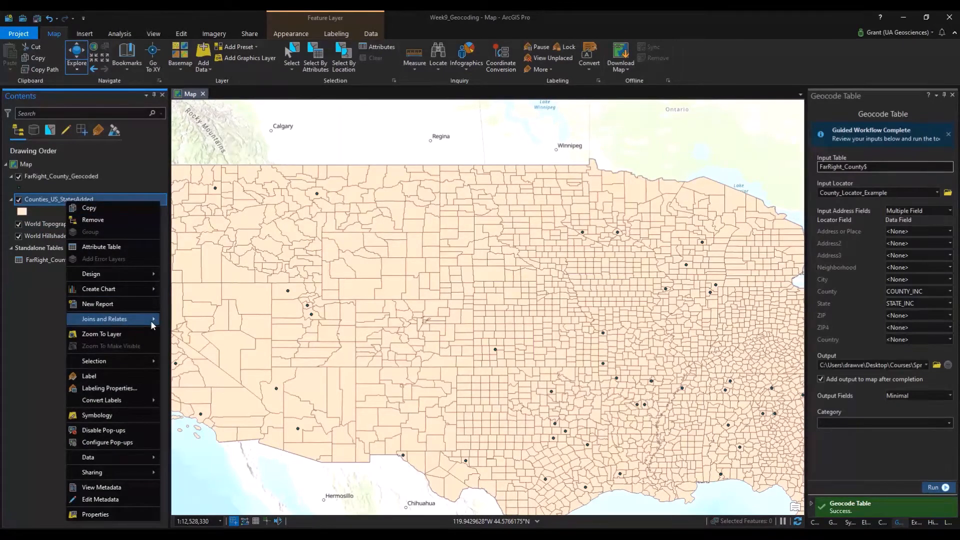
mouse_move(142, 322)
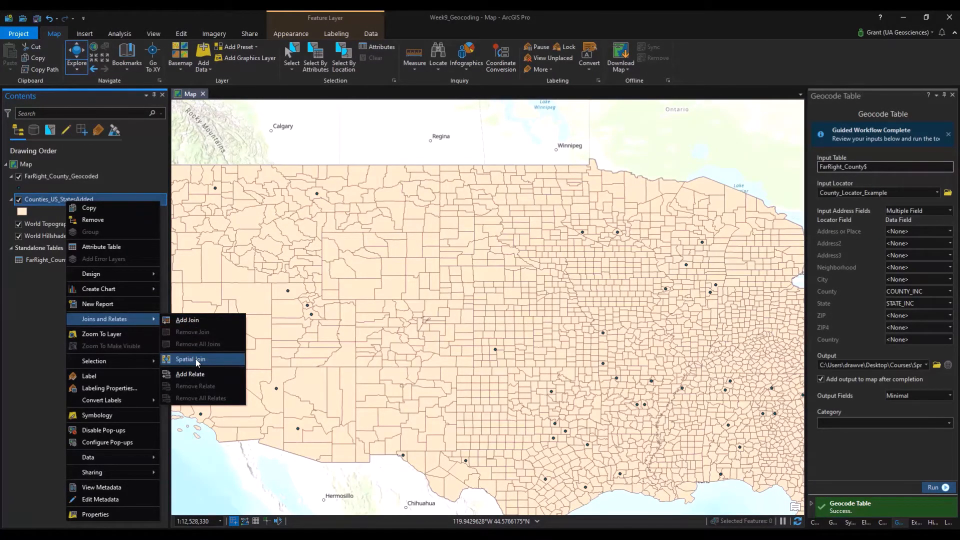
click(200, 361)
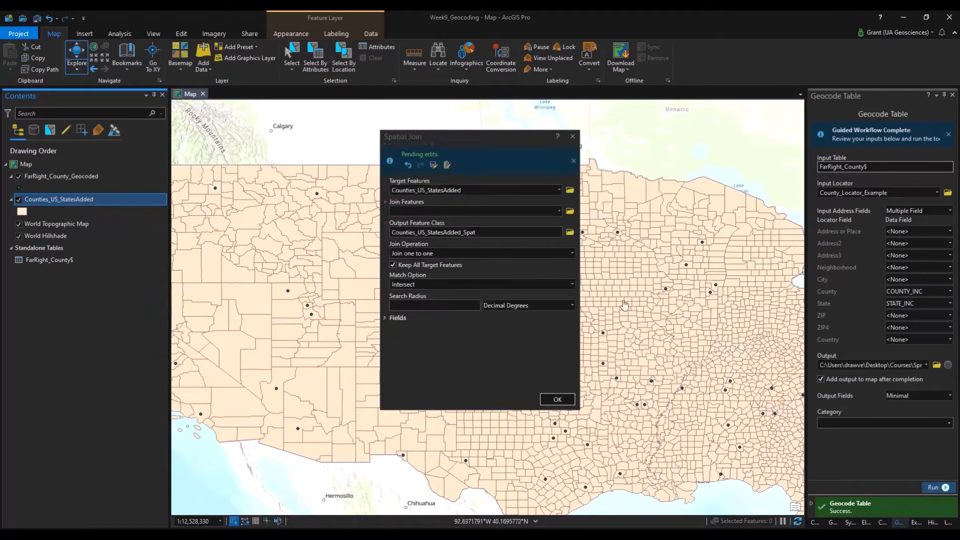
click(561, 211)
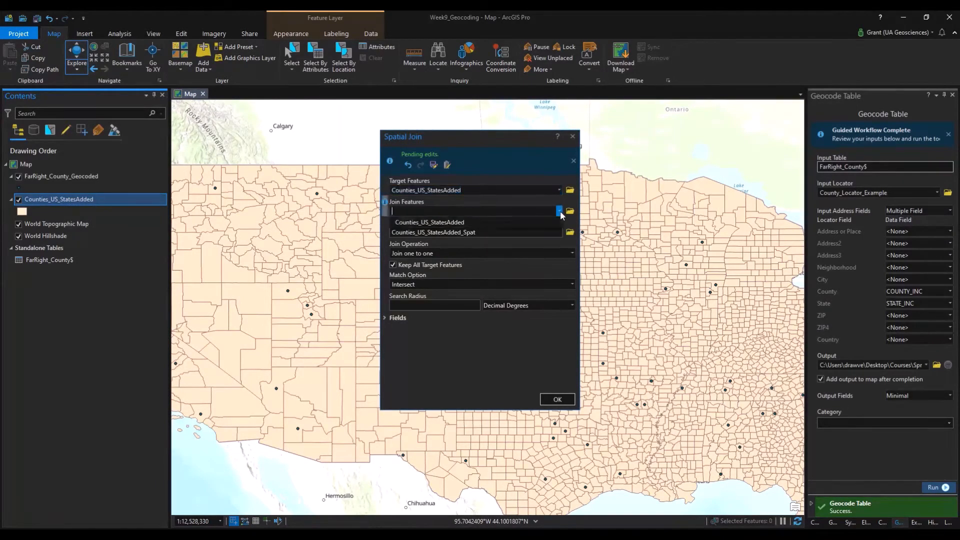
click(548, 221)
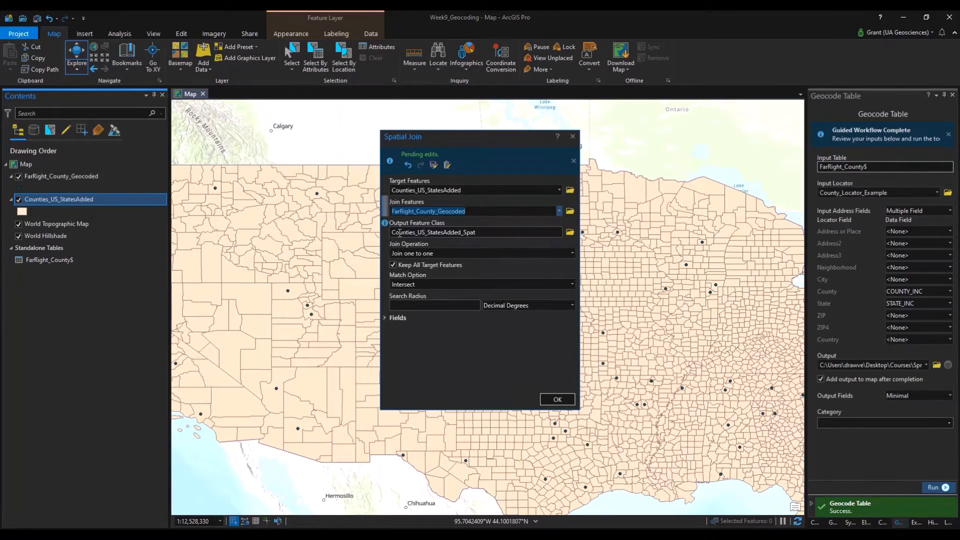
Output to Week9_Geocoding.gdb as Counties_FarRightGeocoded_Joined with a Contains match, and run.
click(570, 232)
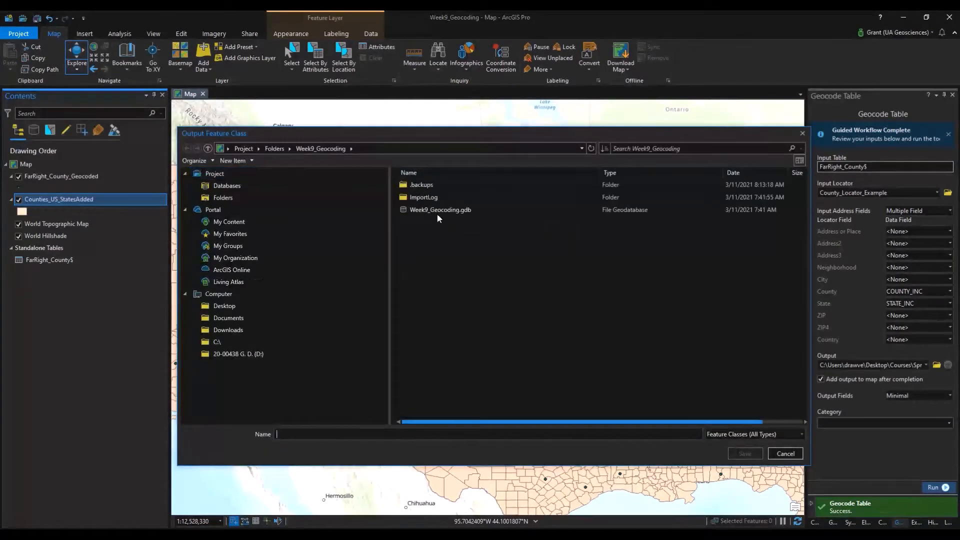
click(446, 209)
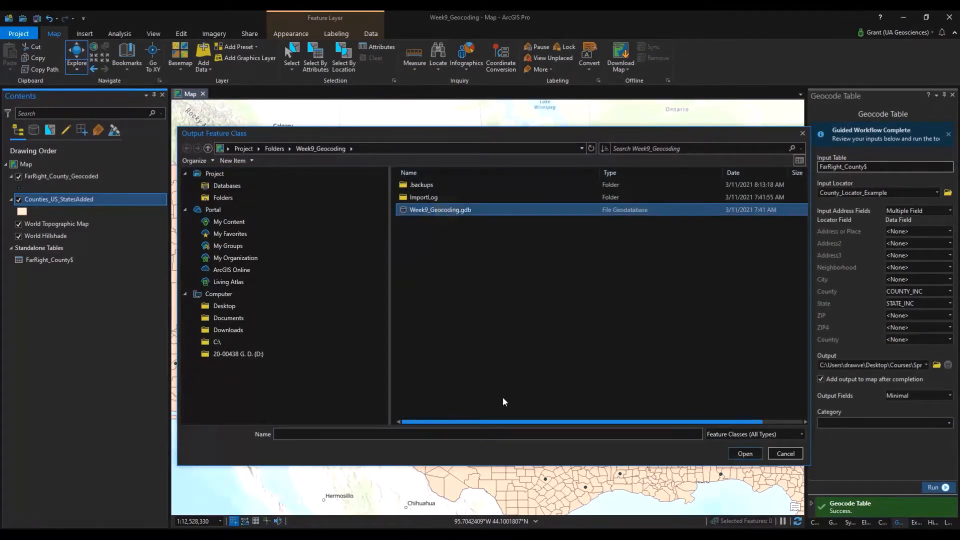
click(746, 454)
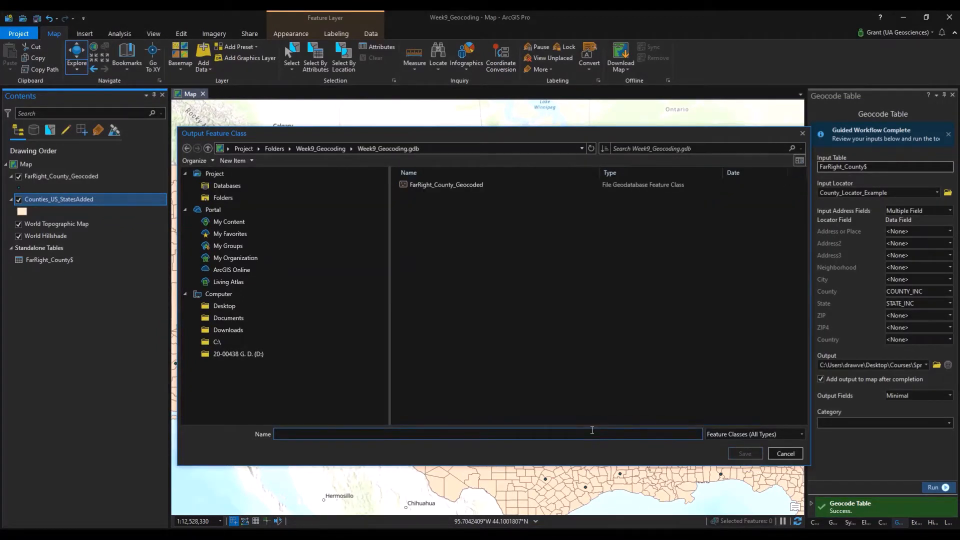
click(592, 430)
text(Counties_FarRi)
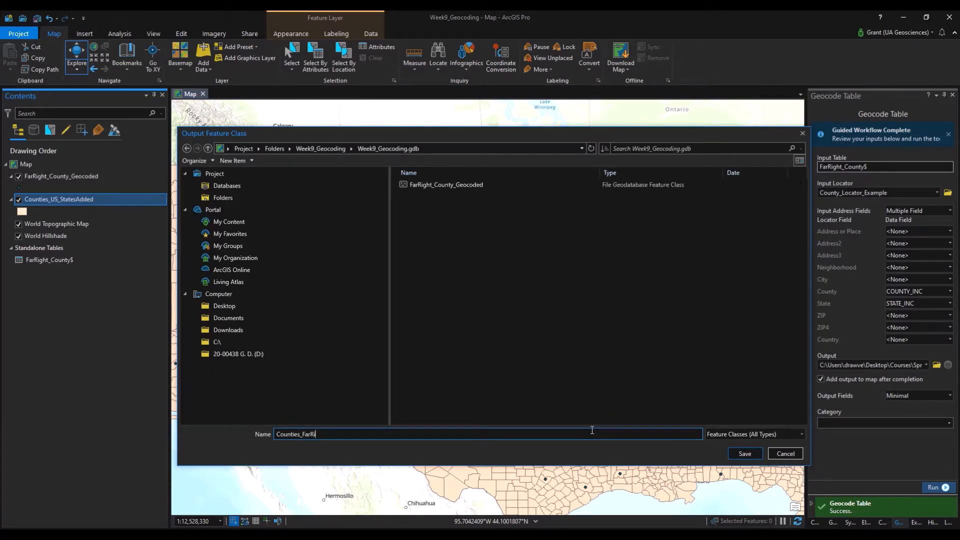
text(ghtGeocoded_Joined)
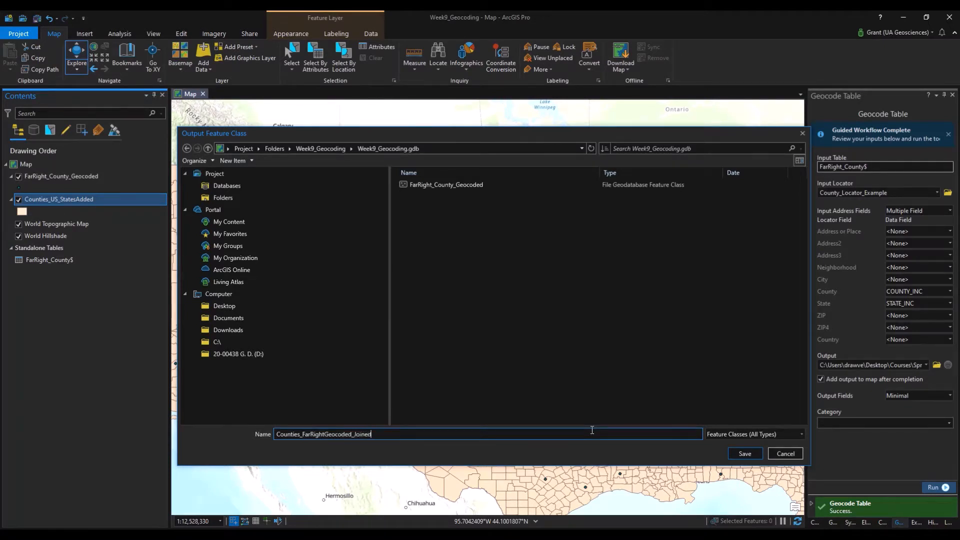
click(746, 453)
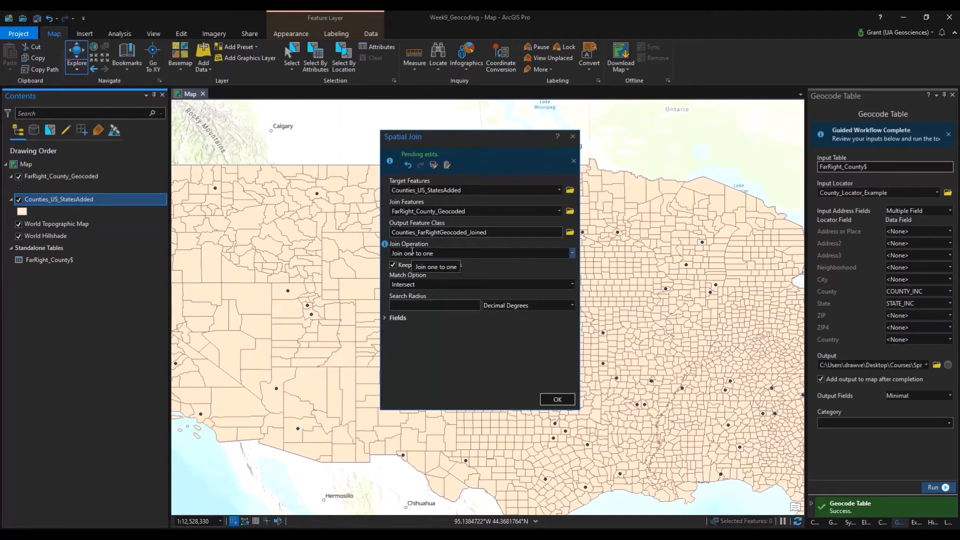
click(573, 284)
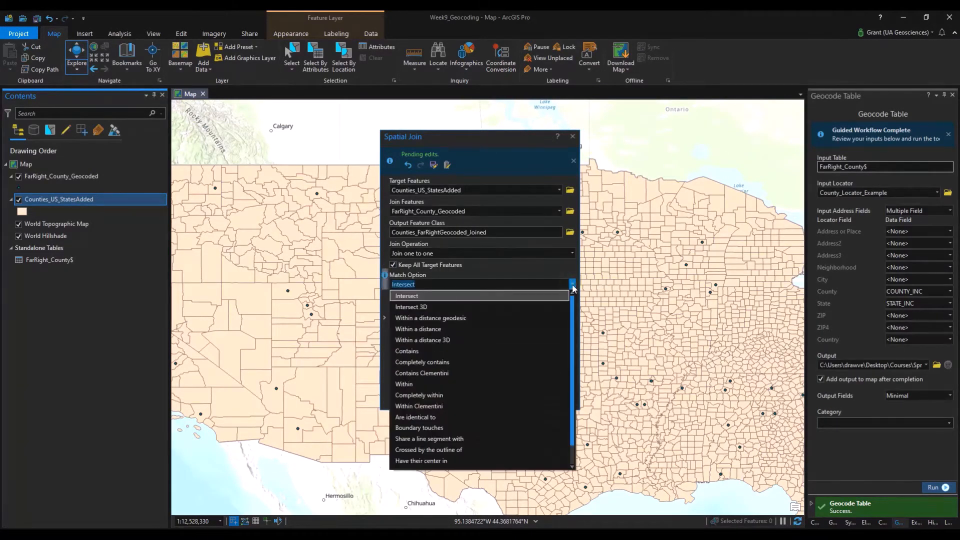
click(533, 352)
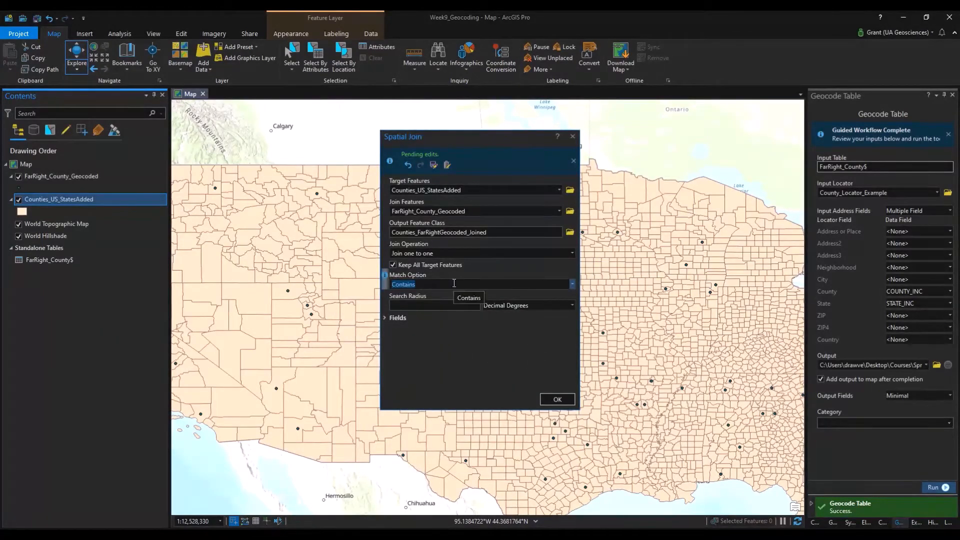
click(557, 399)
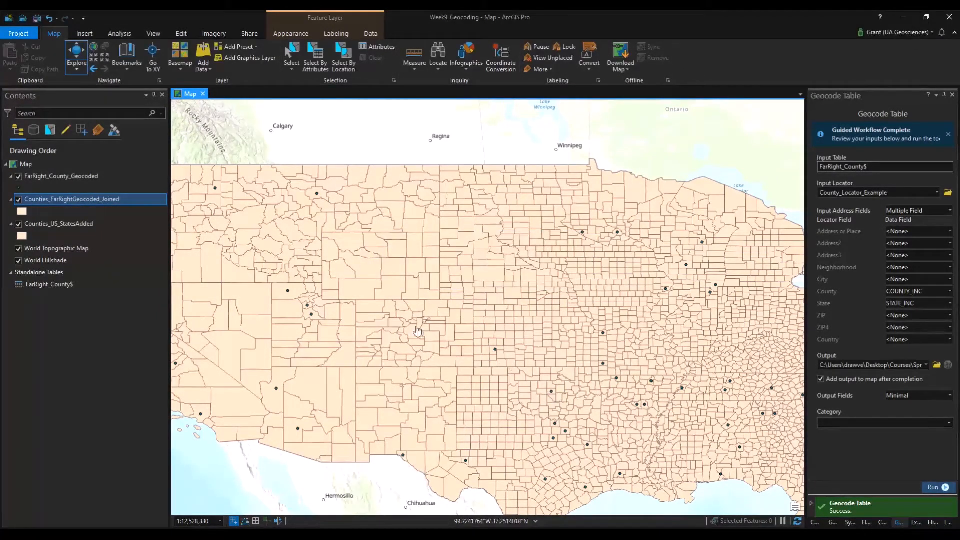
Hide Counties_US_StatesAdded and FarRight_County_Geocoded, leaving only Counties_FarRightGeocoded_Joined visible.
click(18, 224)
click(19, 176)
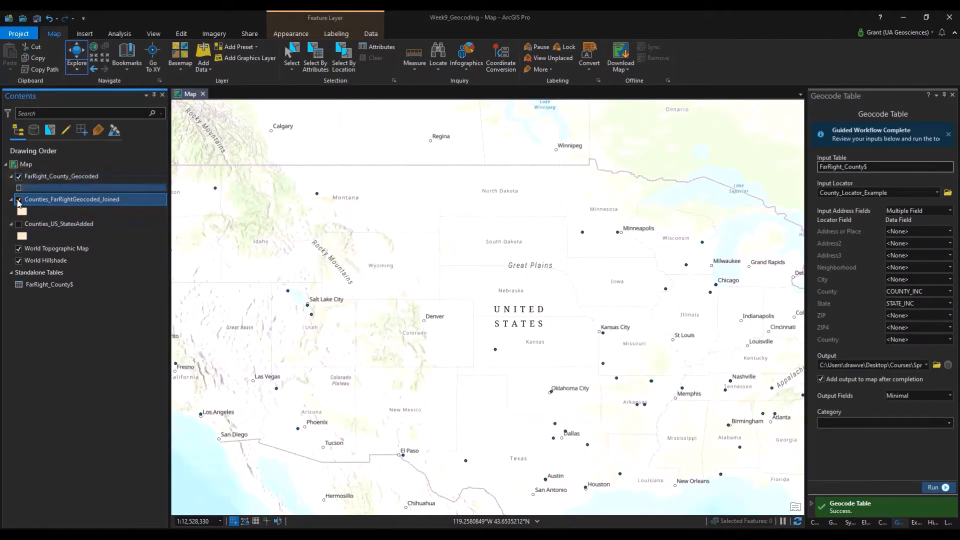
click(19, 177)
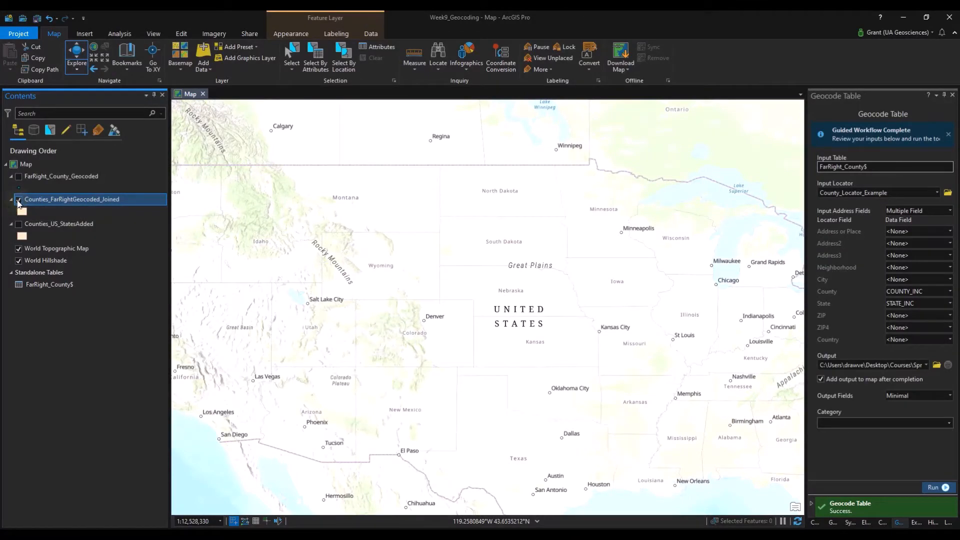
scroll(328, 354, down, 5)
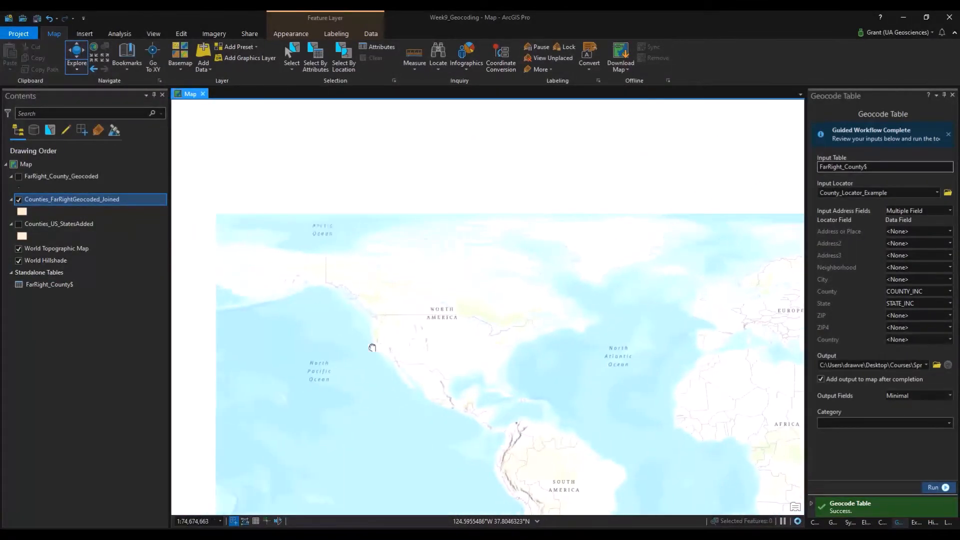
scroll(374, 352, up, 4)
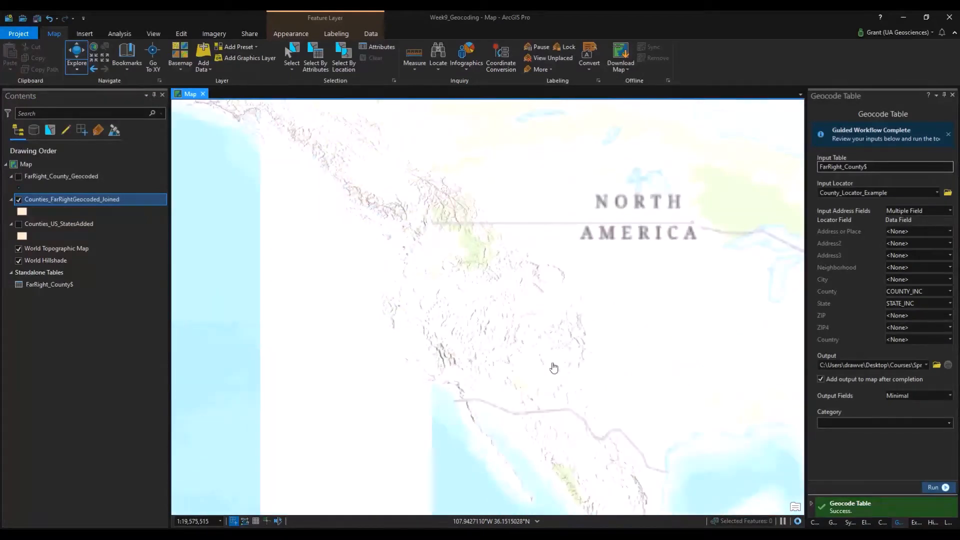
Remove the Counties_FarRightGeocoded_Joined layer from the map.
click(74, 202)
right_click(74, 200)
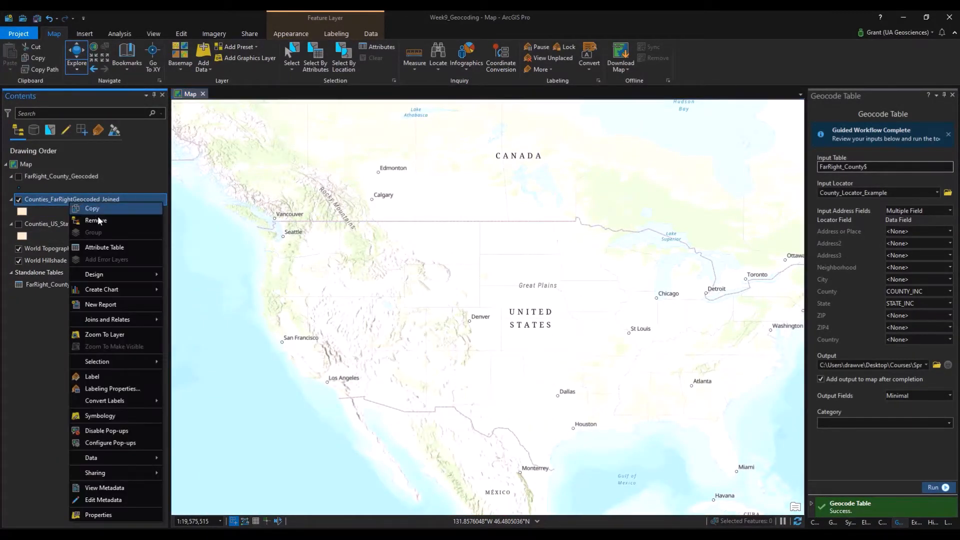
click(70, 218)
Start a new Spatial Join on Counties_US_StatesAdded with FarRight_County_Geocoded as join features.
right_click(77, 200)
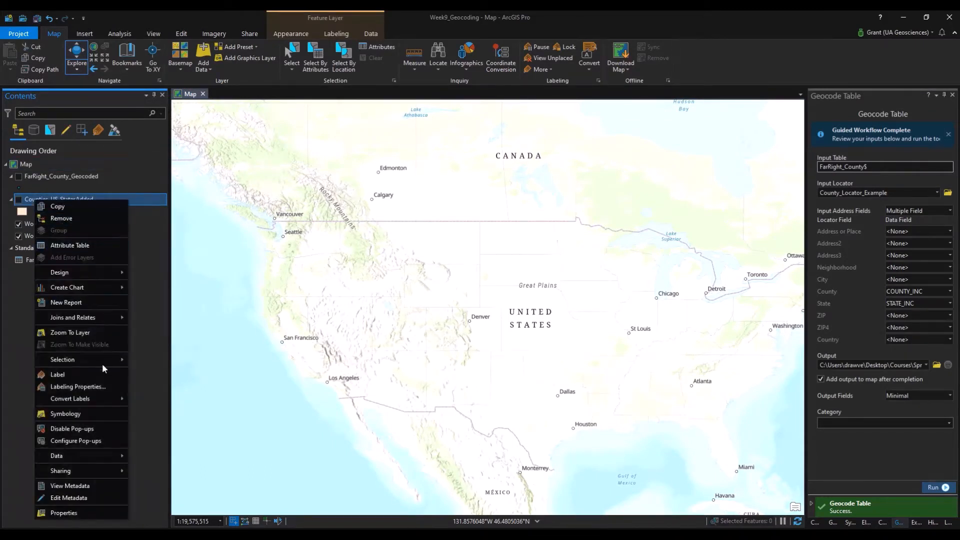
mouse_move(107, 317)
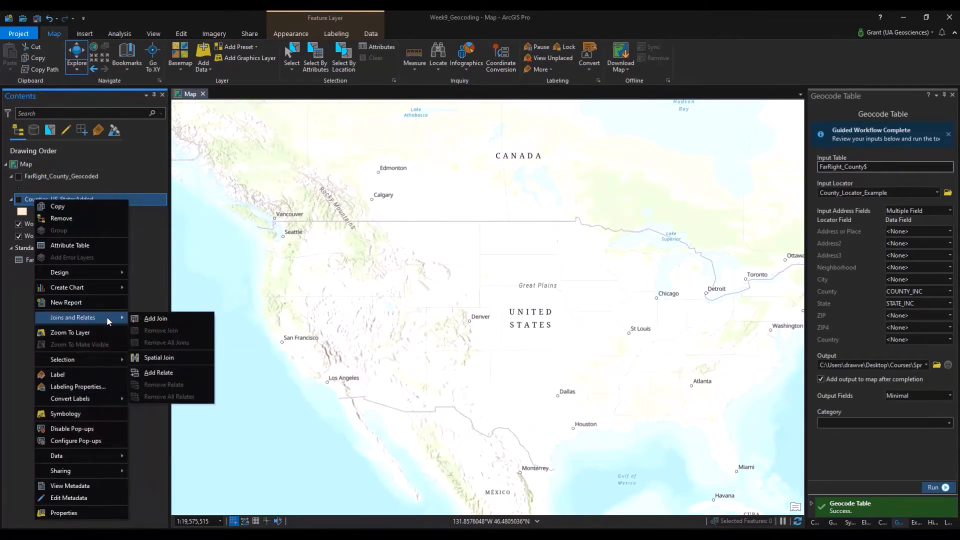
click(179, 359)
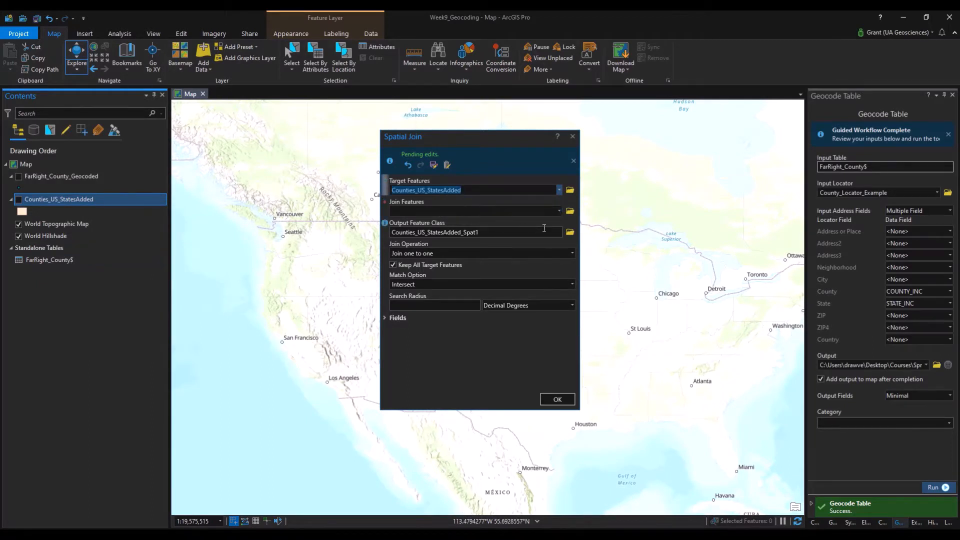
click(559, 210)
click(531, 223)
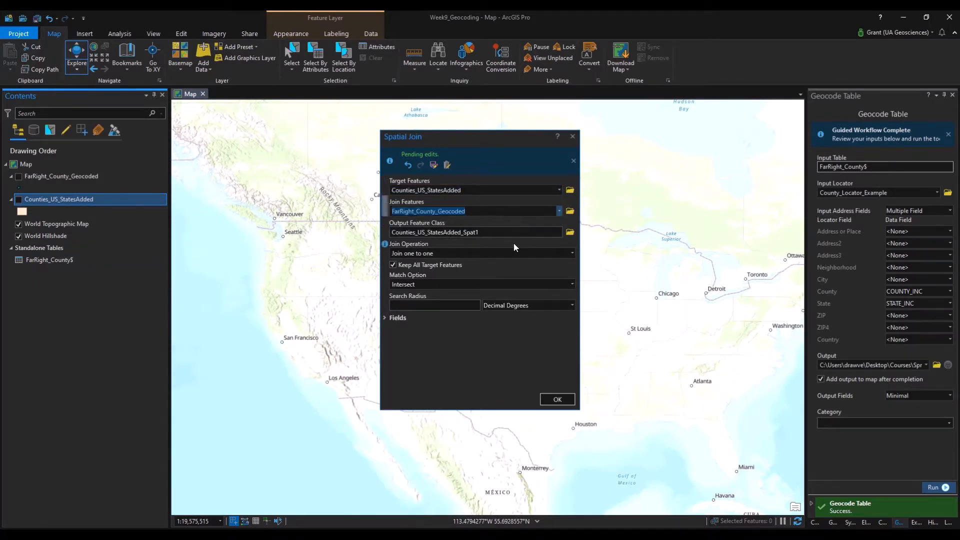
Name the output Counties_FarRight_Joined, use a Contains match, and run the join.
click(570, 232)
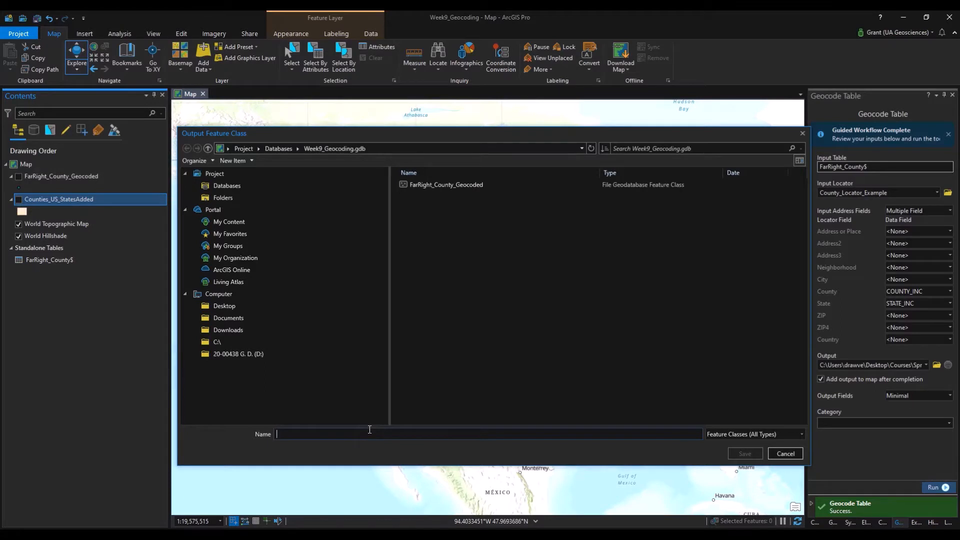
text(Counties)
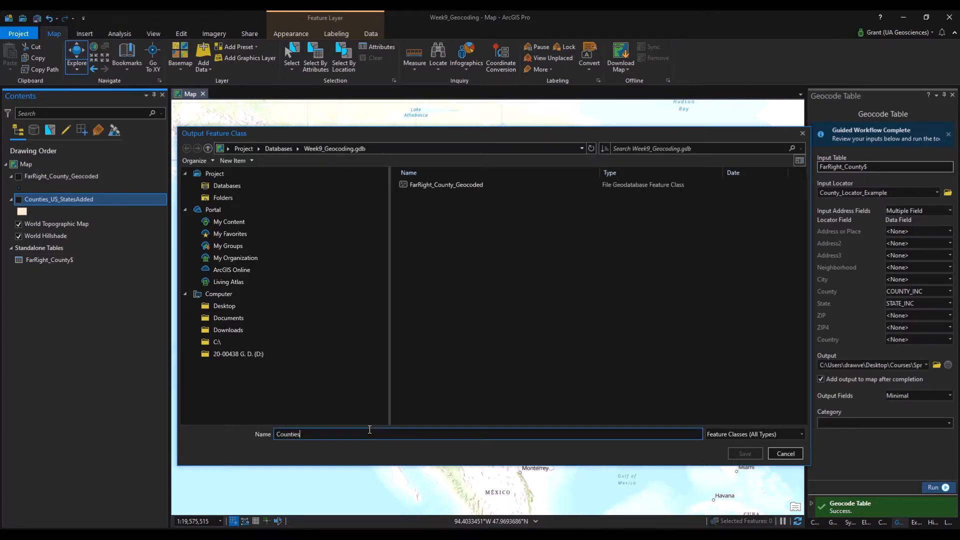
text(_FarRight)
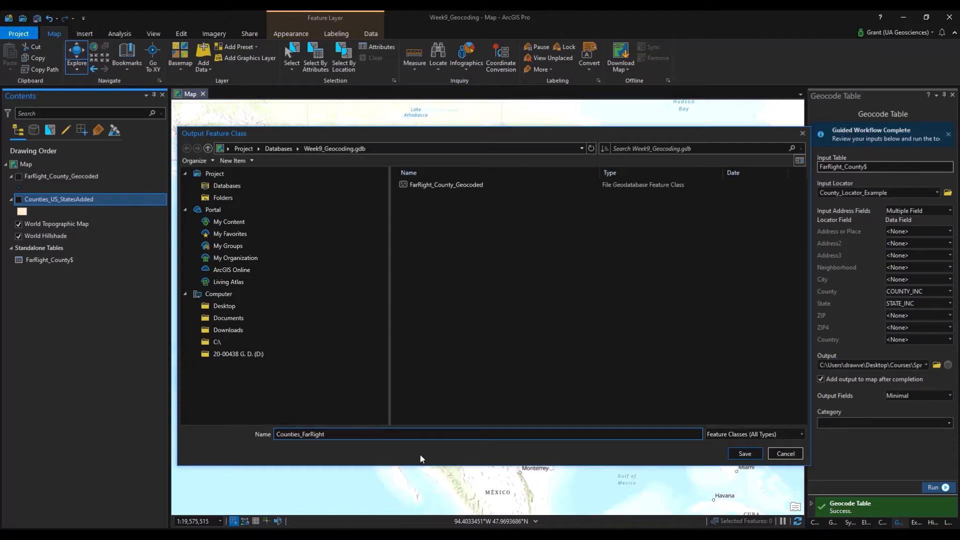
text(_Joined)
click(744, 454)
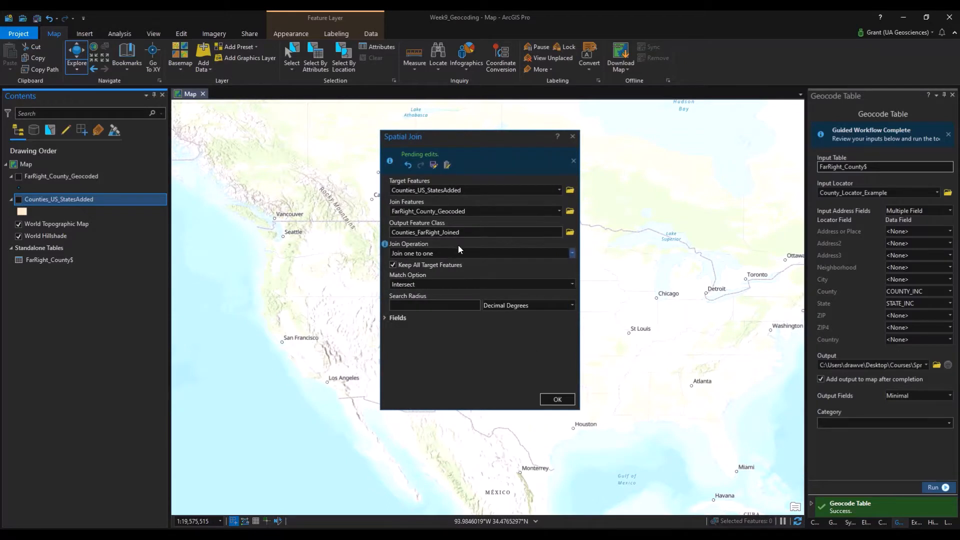
click(572, 284)
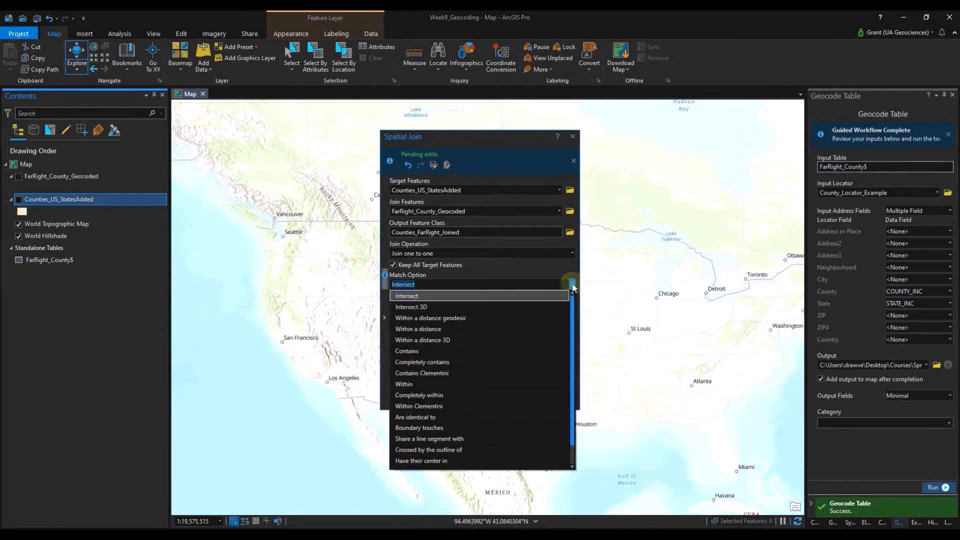
click(481, 355)
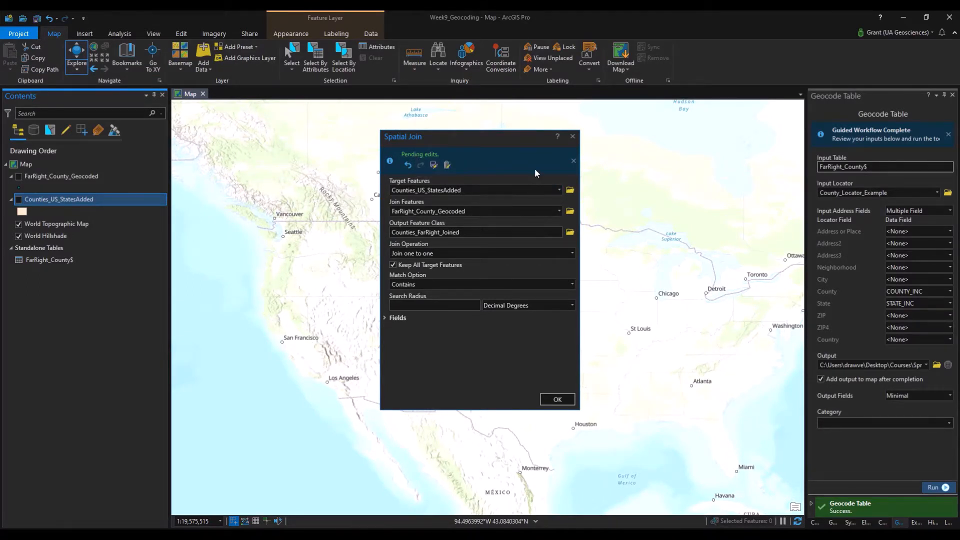
click(568, 402)
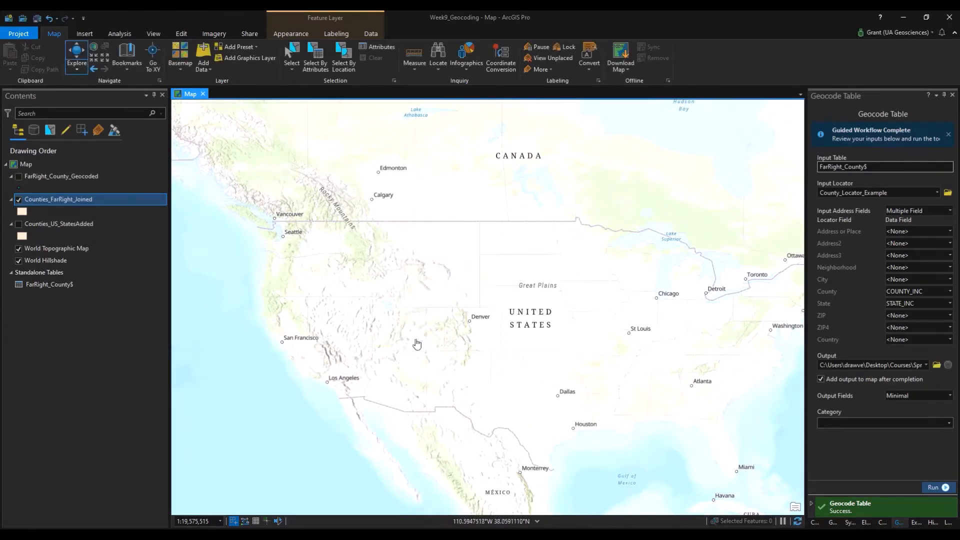
Remove Counties_FarRight_Joined from the map and save all pending edits.
right_click(54, 199)
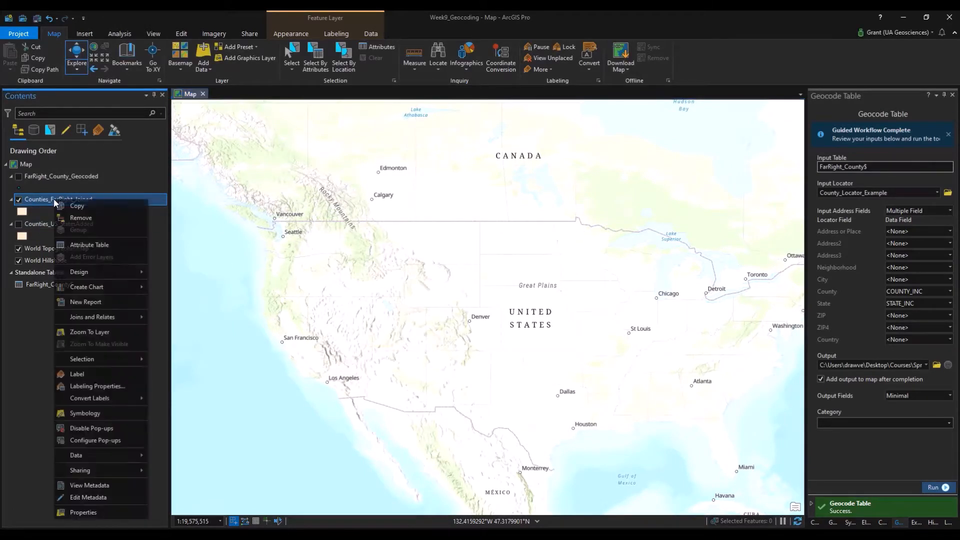
click(80, 218)
click(25, 178)
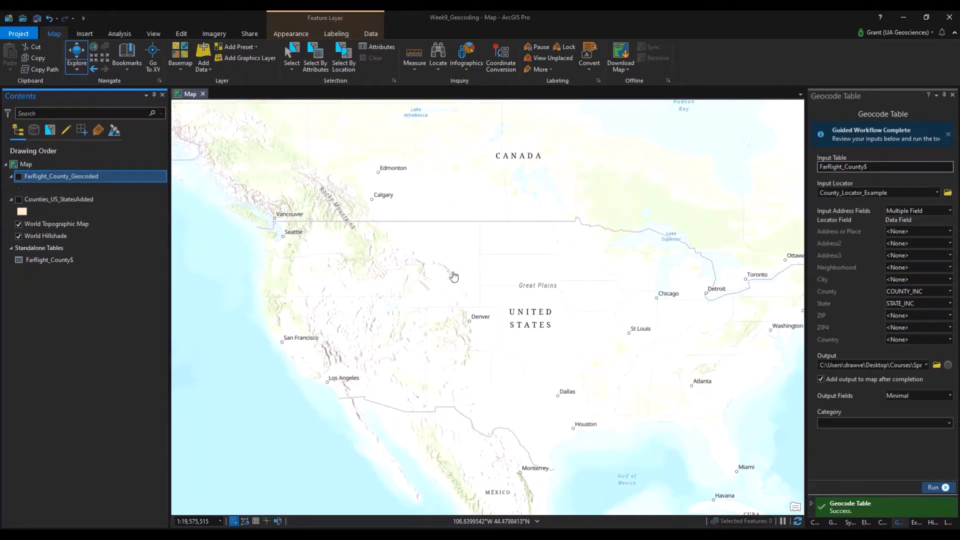
right_click(52, 179)
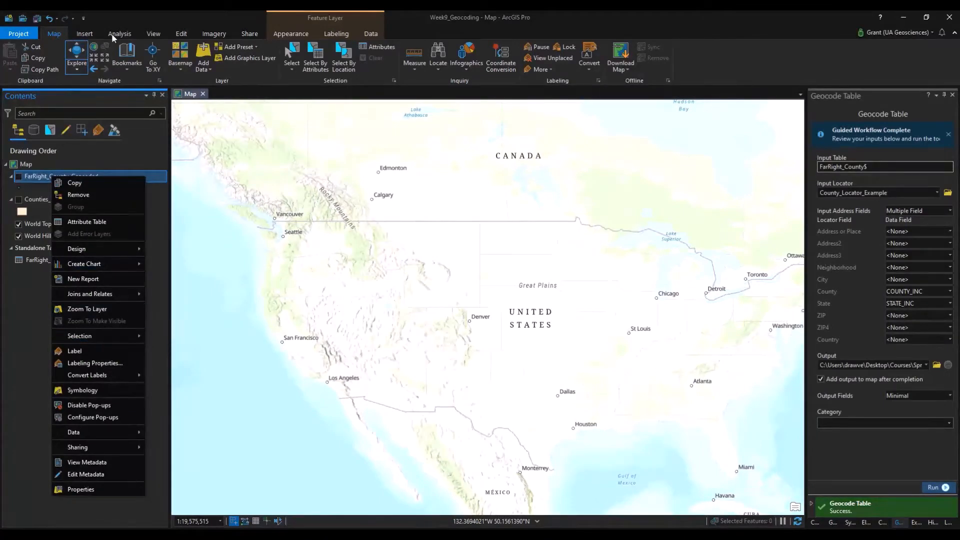
click(178, 33)
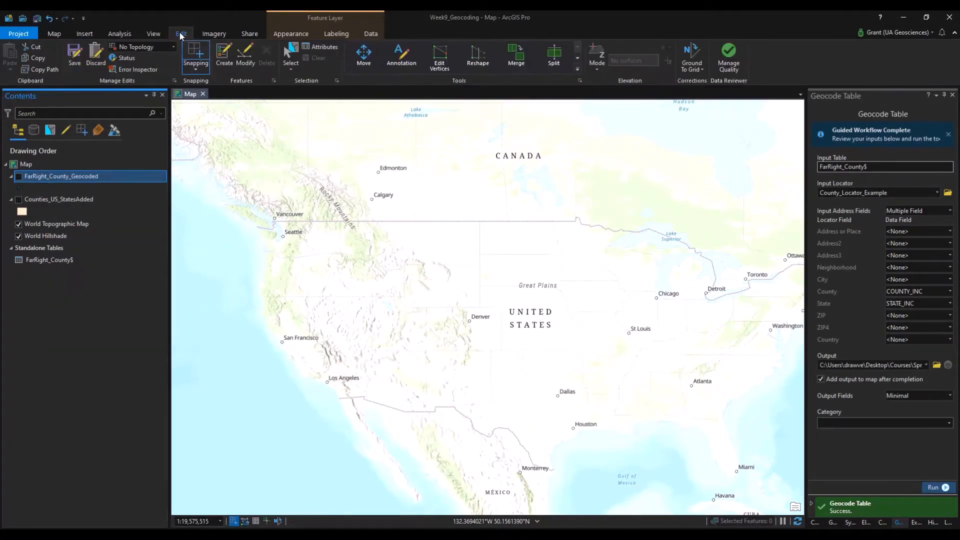
click(74, 54)
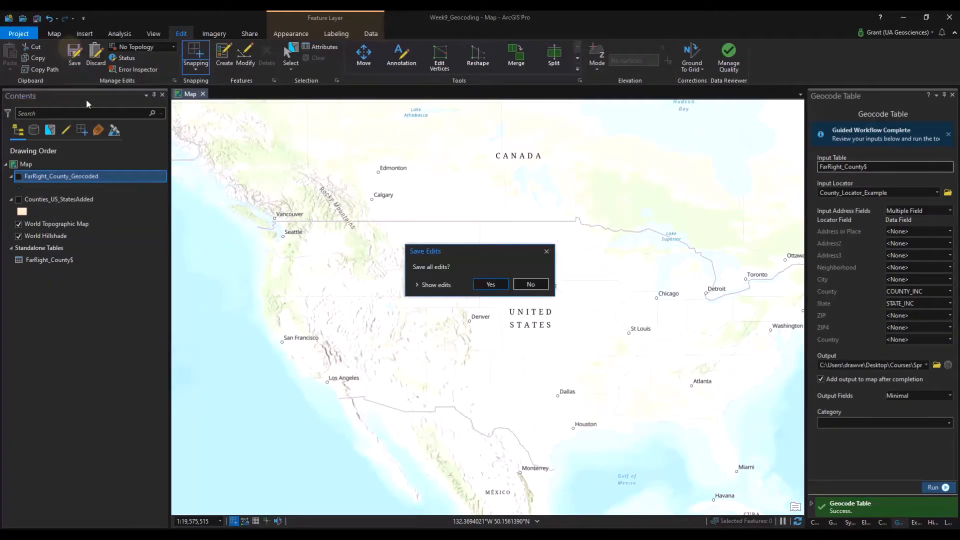
click(486, 284)
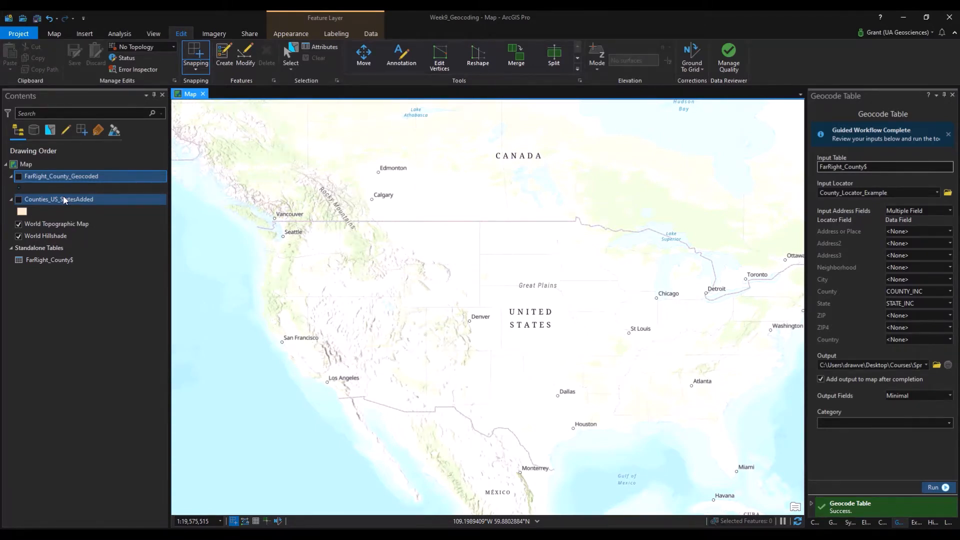
Turn on Counties_US_StatesAdded and start a Spatial Join with FarRight_County_Geocoded as the join features.
click(19, 199)
right_click(76, 198)
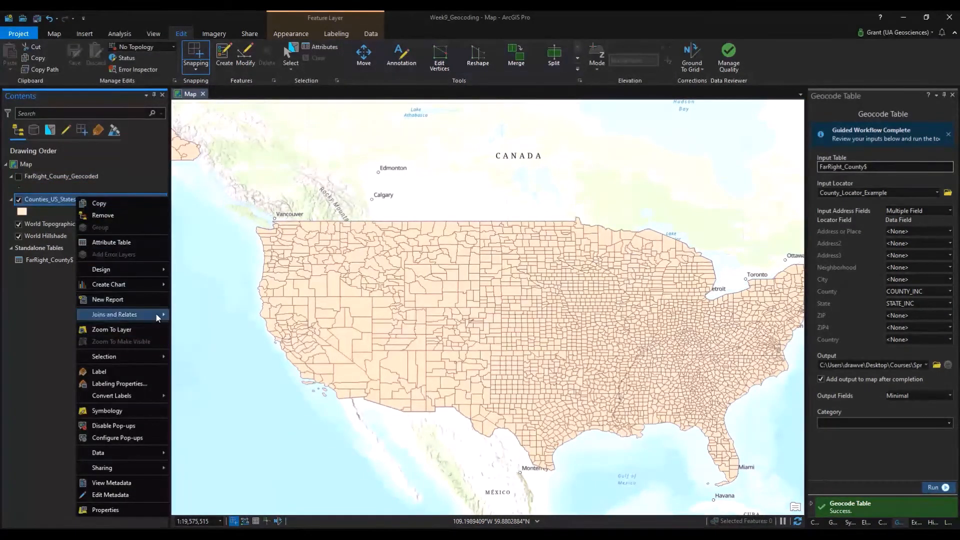
mouse_move(150, 315)
click(214, 358)
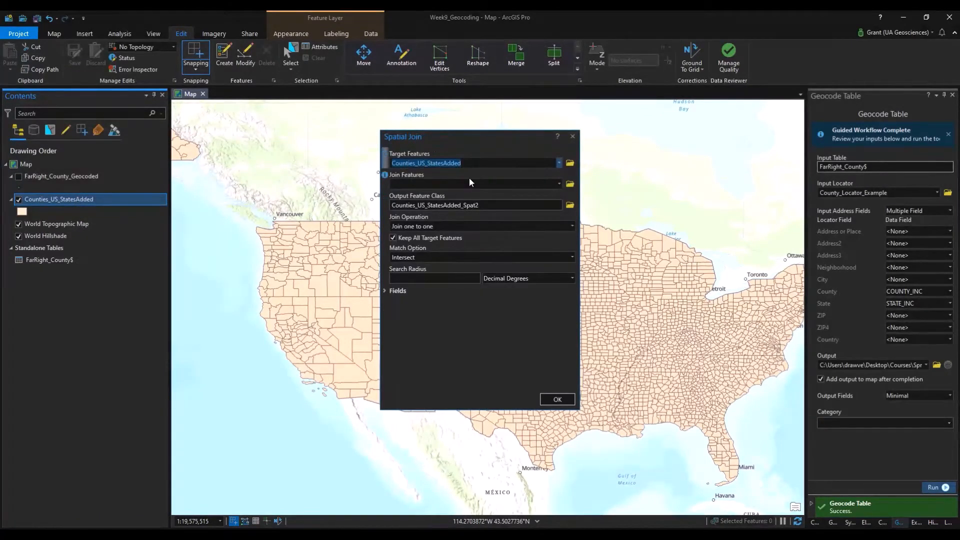
click(559, 184)
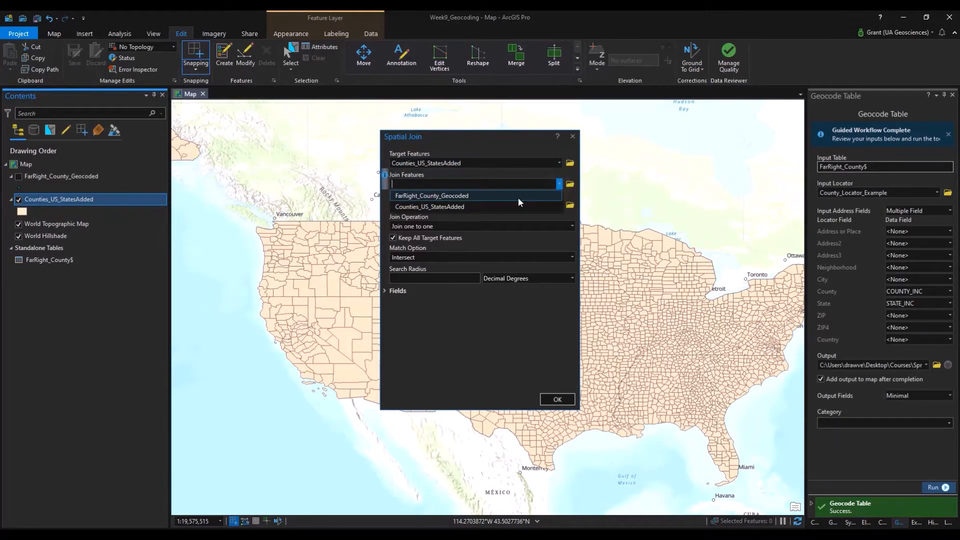
click(518, 197)
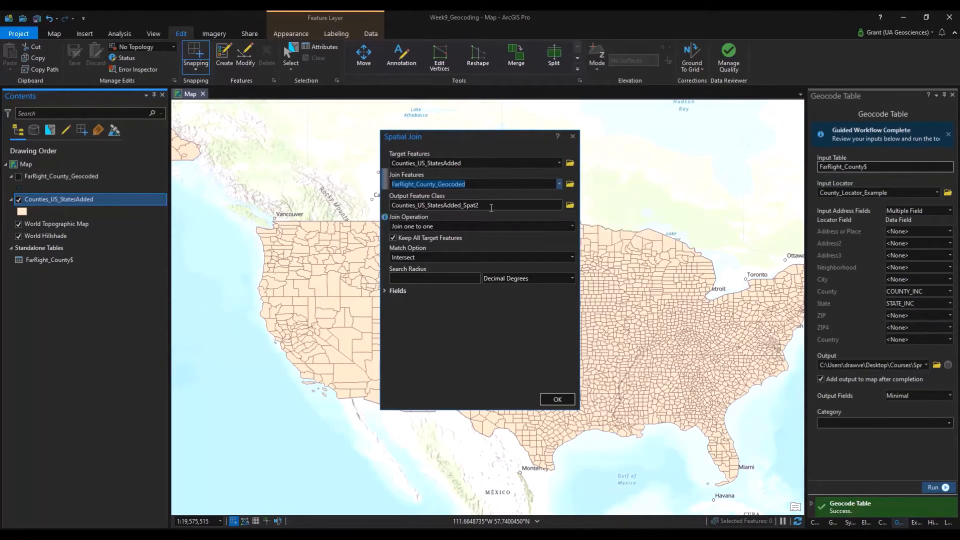
Name the output feature class Counties_Joined_FarRight_ATS.
click(571, 206)
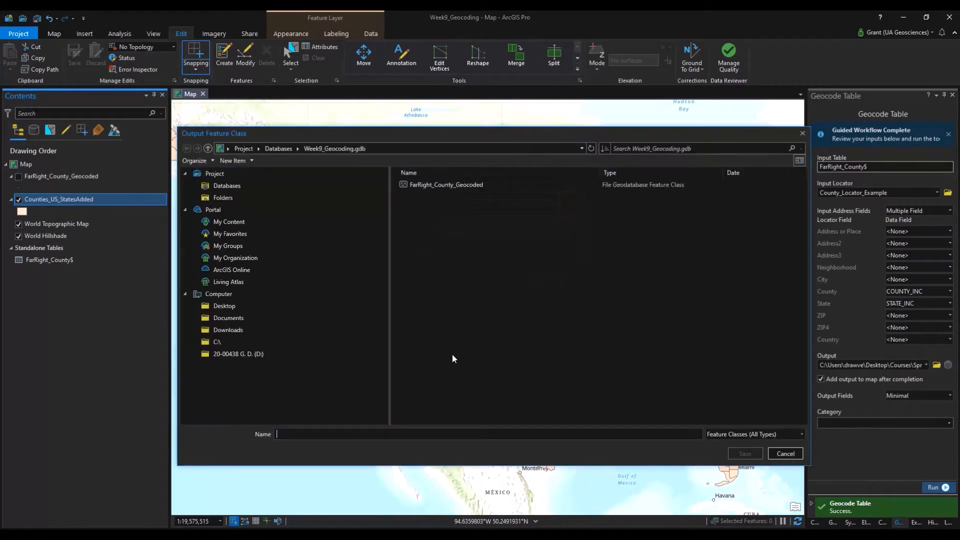
text(C)
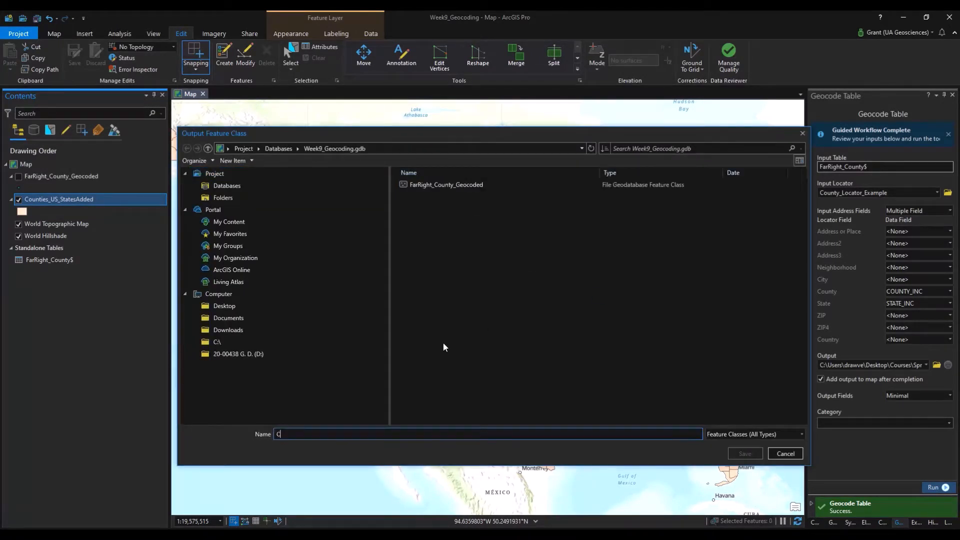
text(ounties_Joined_)
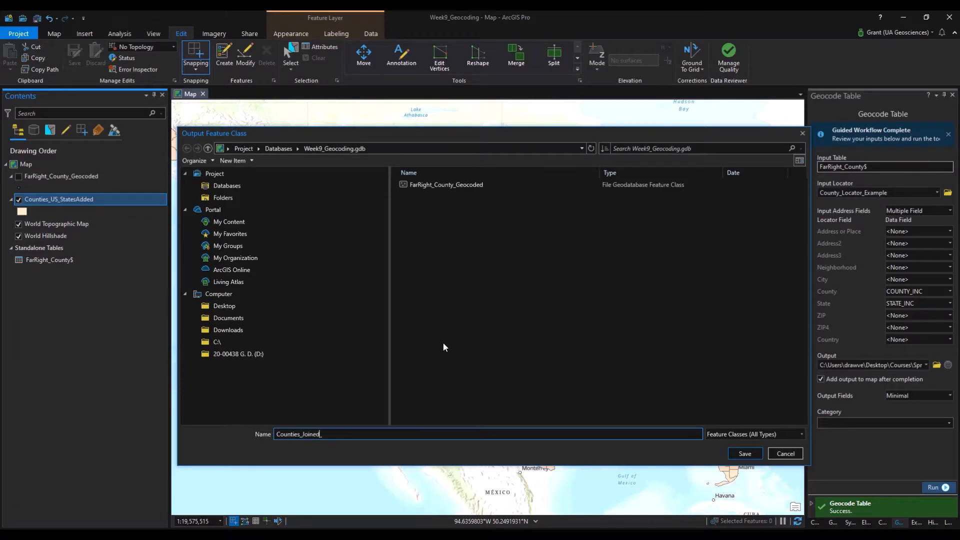
text(FarRight+ATS)
key(Return)
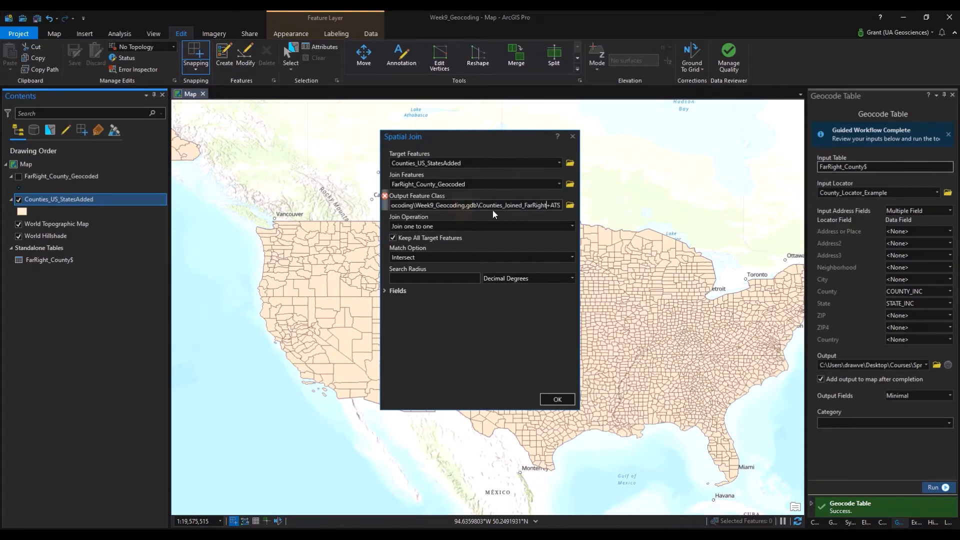
key(End)
text(_)
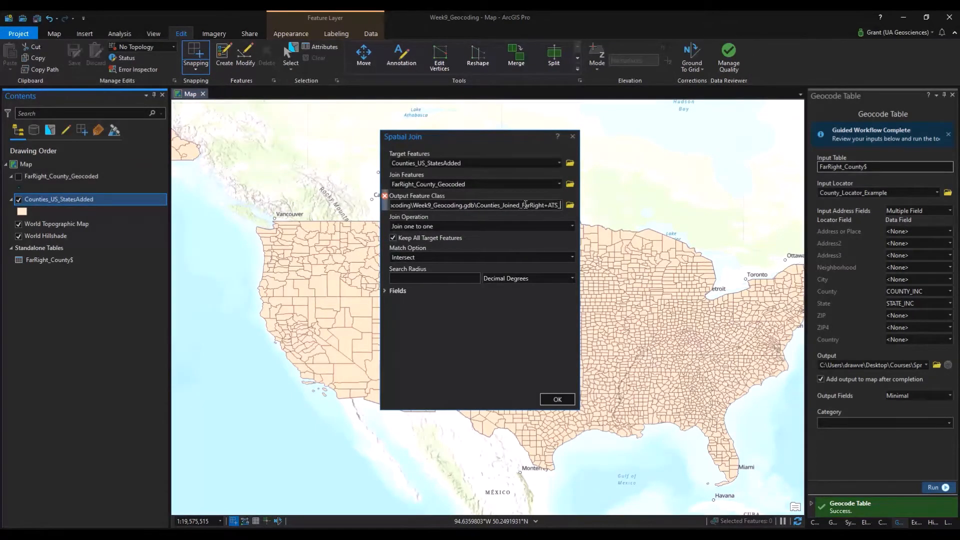
key(BackSpace)
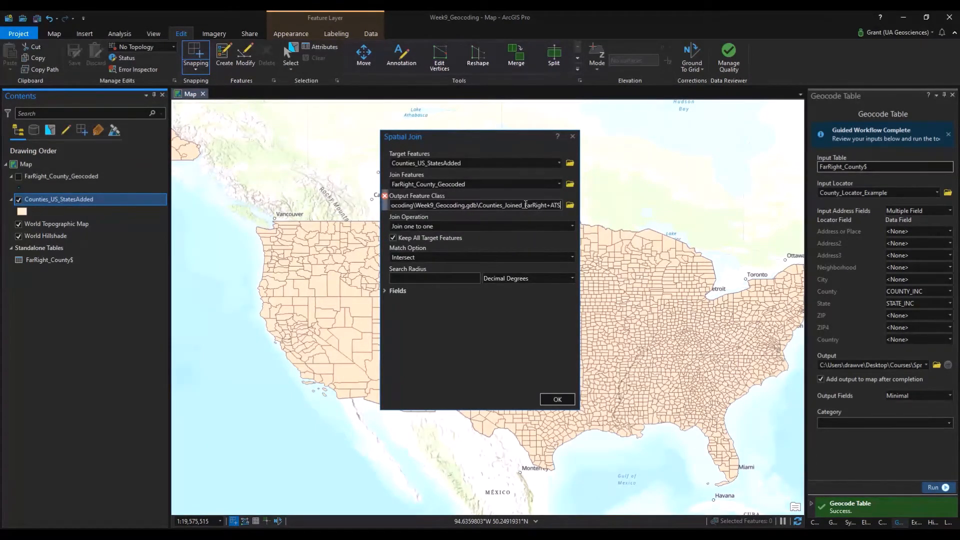
key(Left)
key(Left)
key(Left)
key(BackSpace)
text(_)
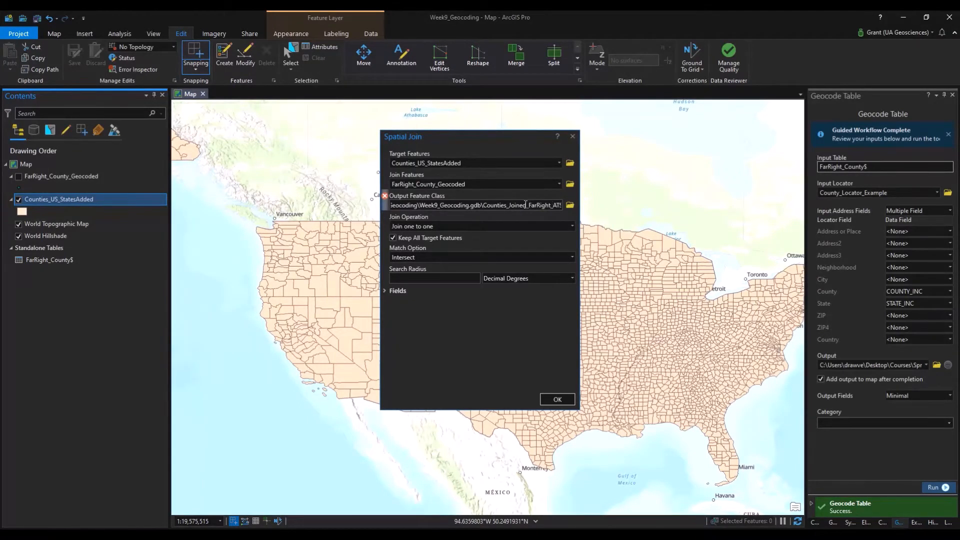
Run the join with Match Option Contains and hide the original counties layer.
click(570, 256)
click(548, 322)
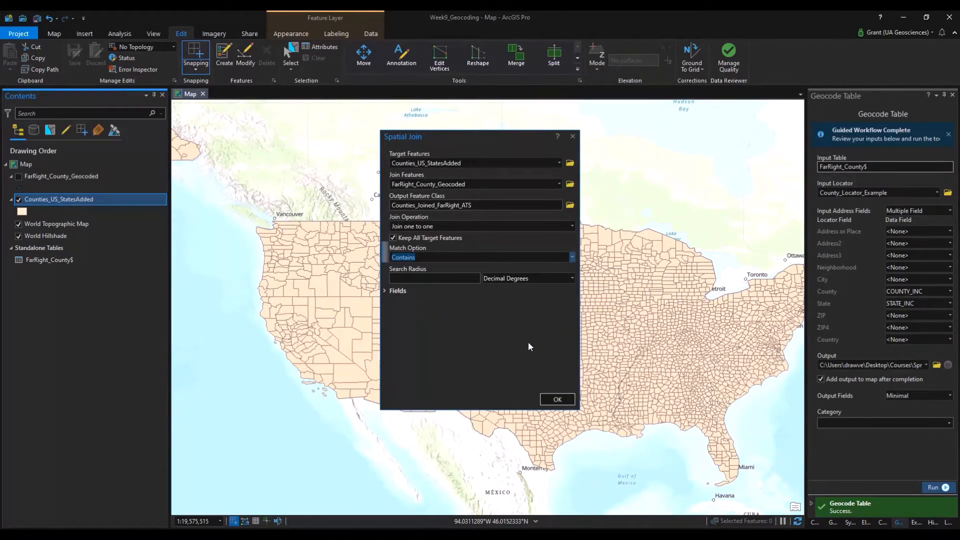
click(556, 399)
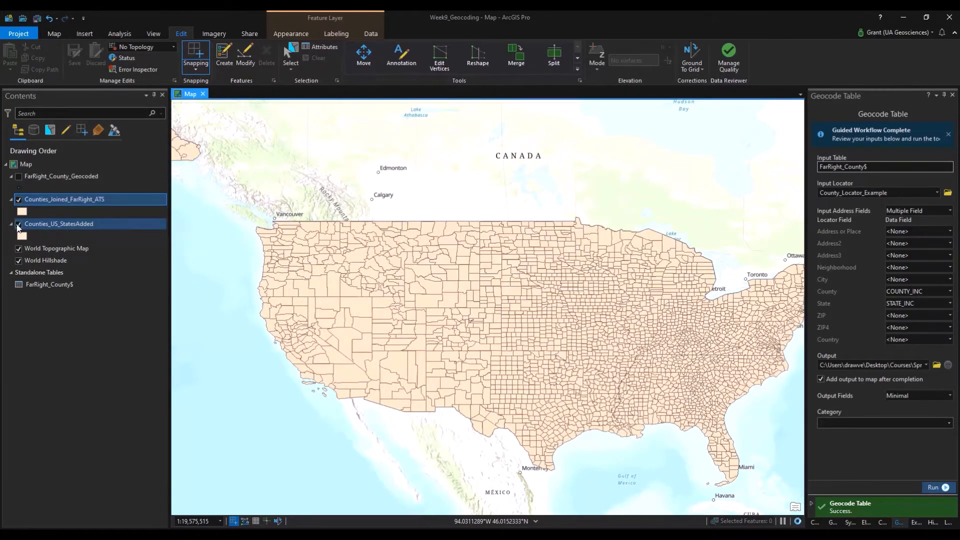
click(19, 225)
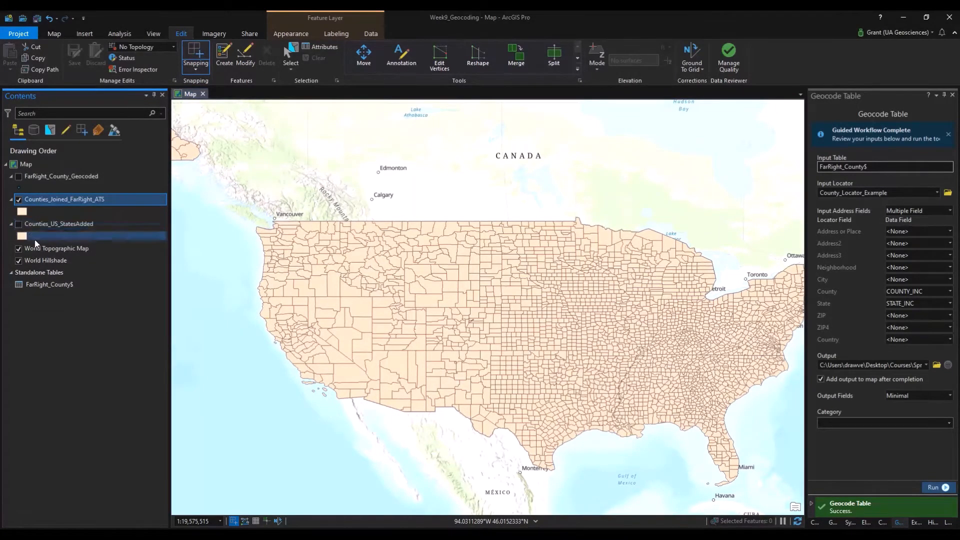
Sort the Counties_Joined_FarRight_ATS attribute table by Join_Count descending and chart Join_Count statistics.
right_click(70, 200)
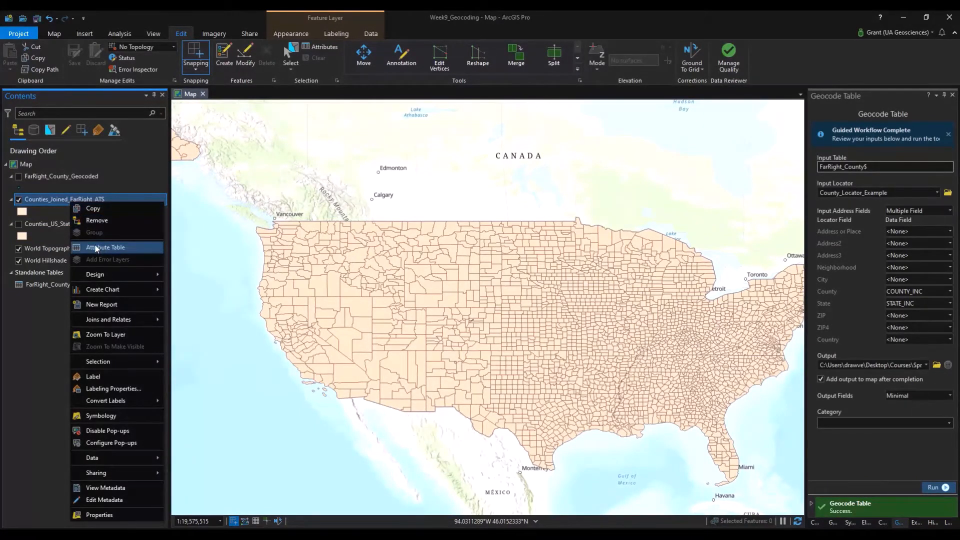
click(100, 247)
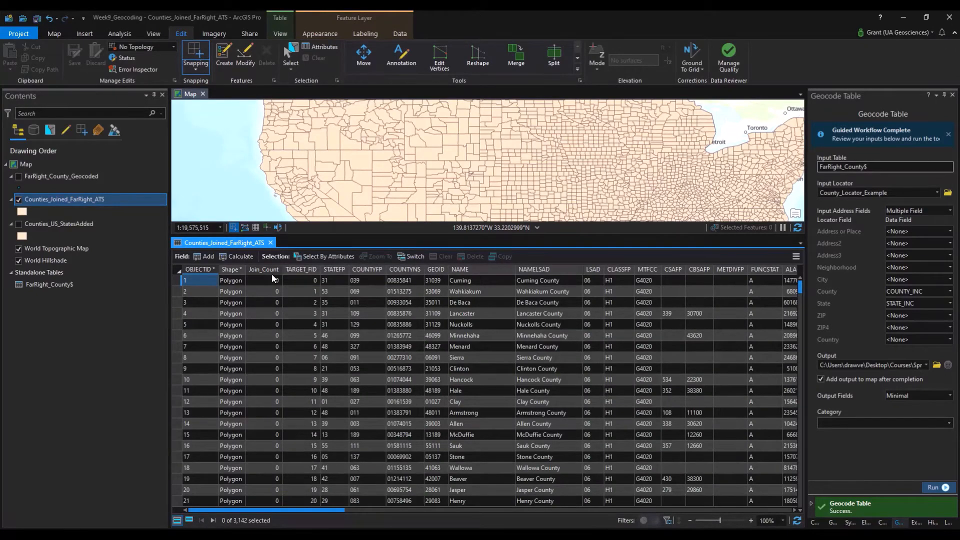
click(273, 270)
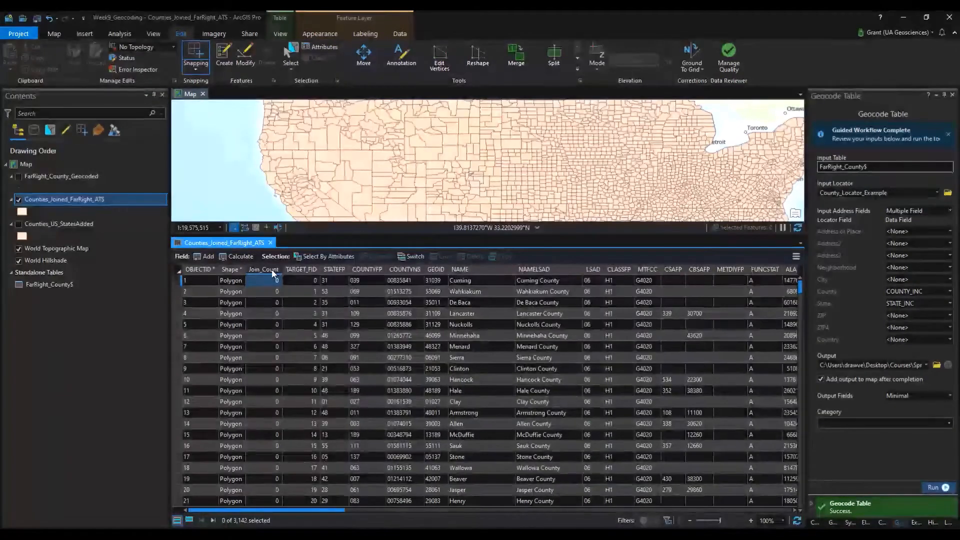
click(273, 271)
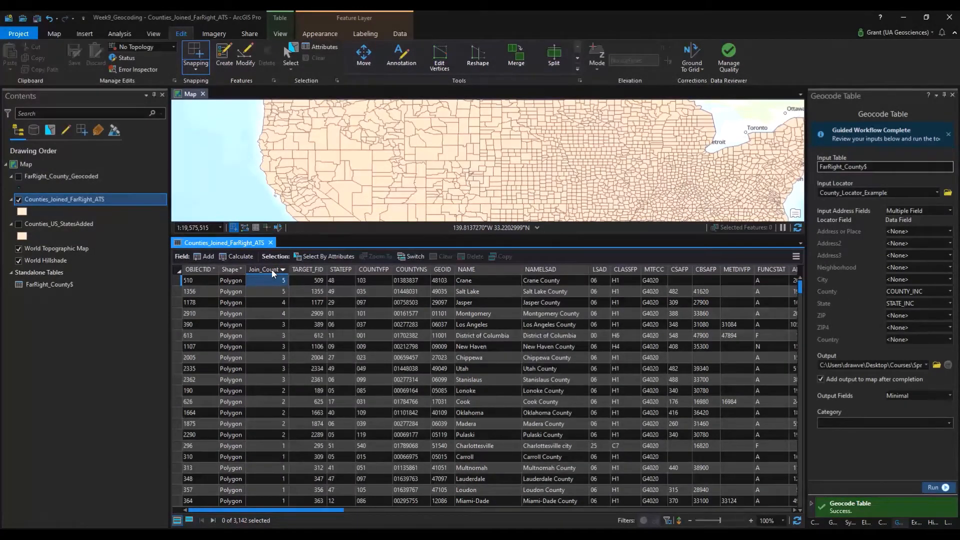
right_click(273, 271)
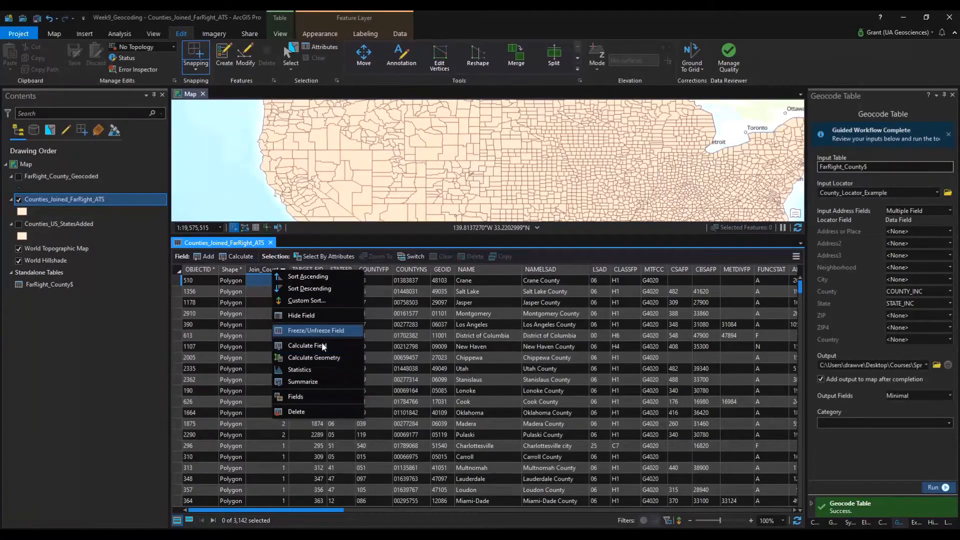
click(328, 367)
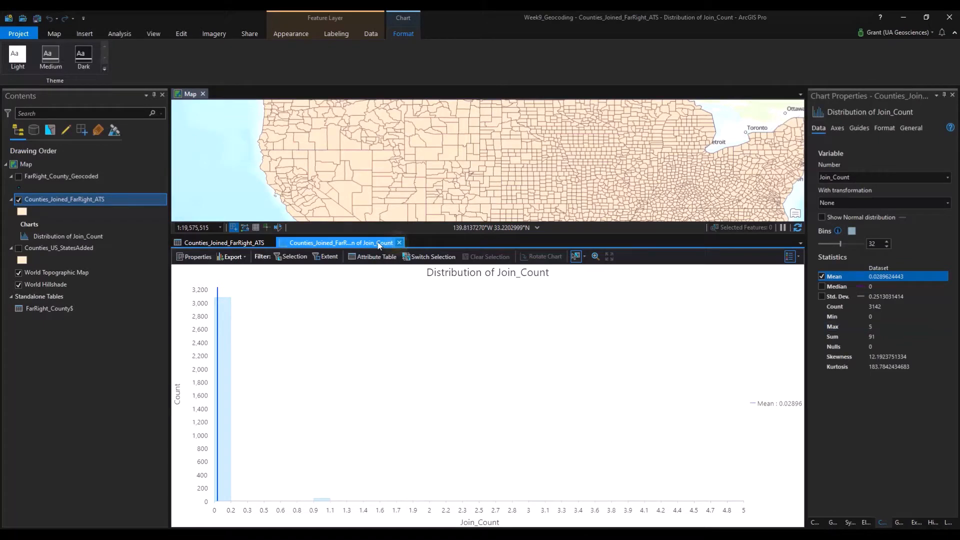
Close the Join_Count chart and table, then open Symbology for Counties_Joined_FarRight_ATS from Appearance.
click(399, 243)
click(272, 242)
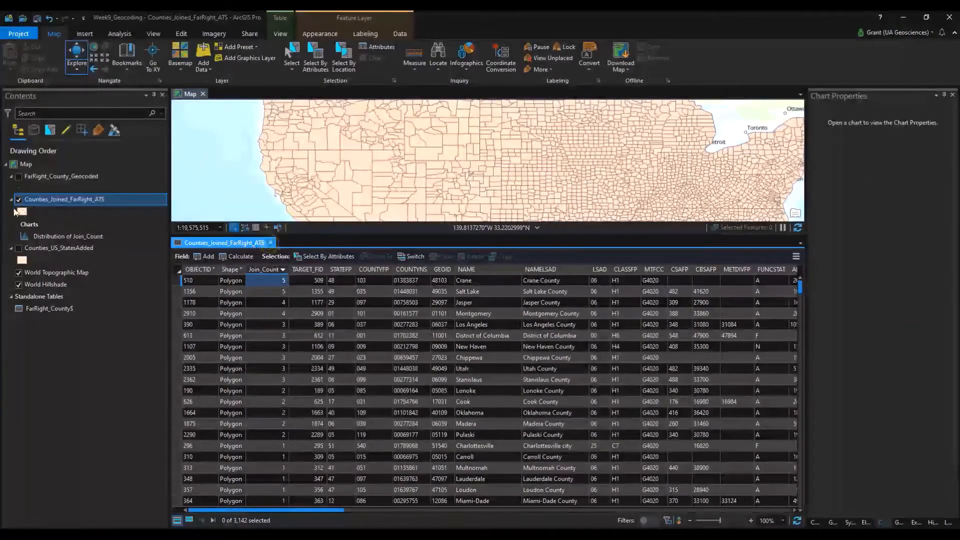
click(32, 203)
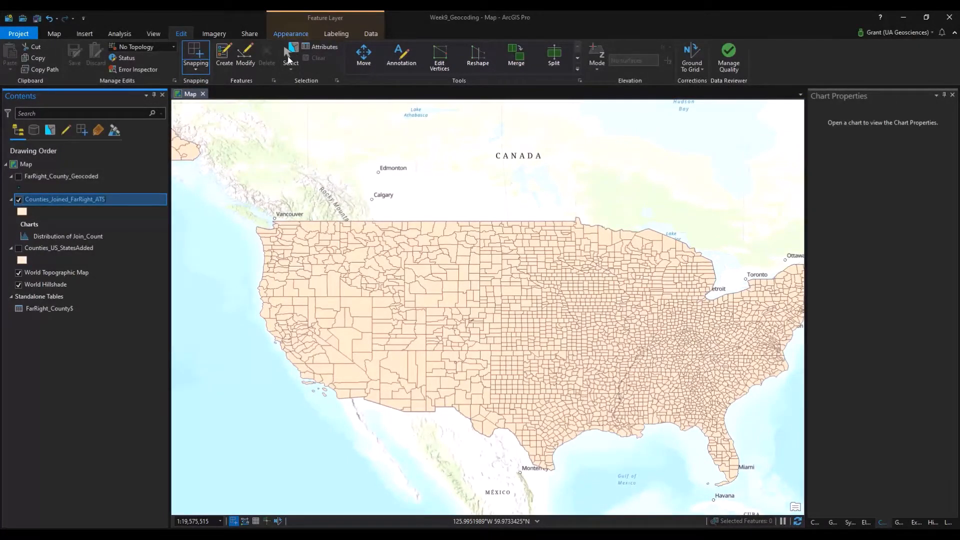
click(295, 34)
click(307, 55)
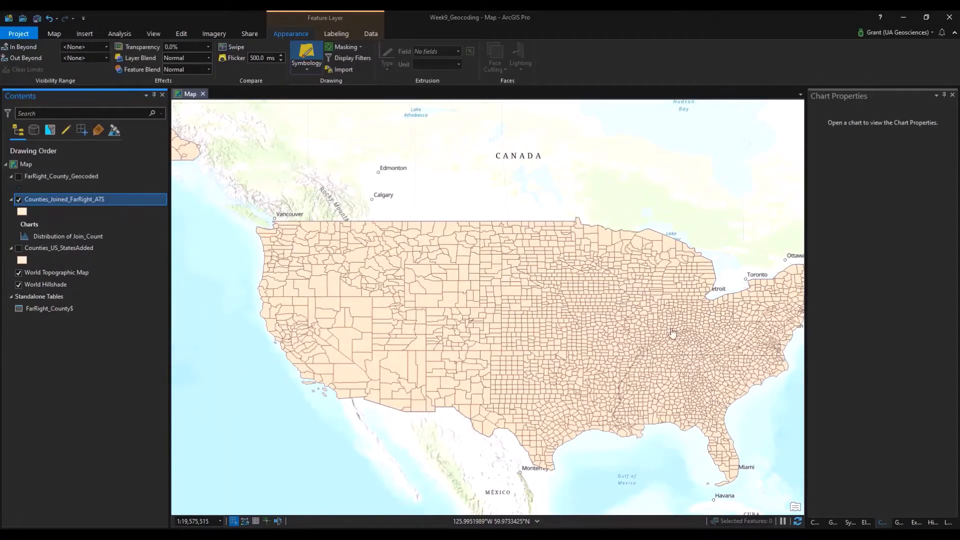
drag(656, 334, 578, 308)
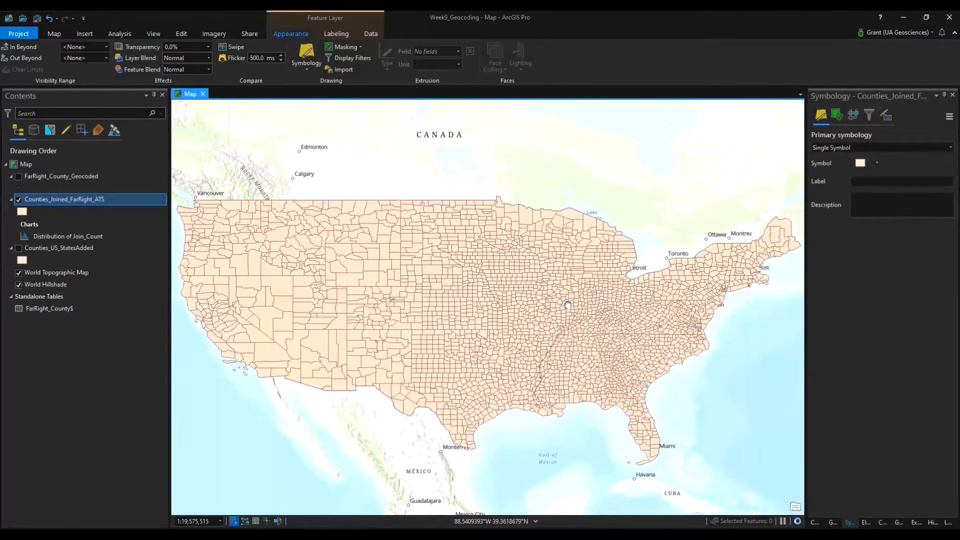
Symbolize Join_Count with Graduated Colors in 2 classes, keeping the upper class red.
click(844, 146)
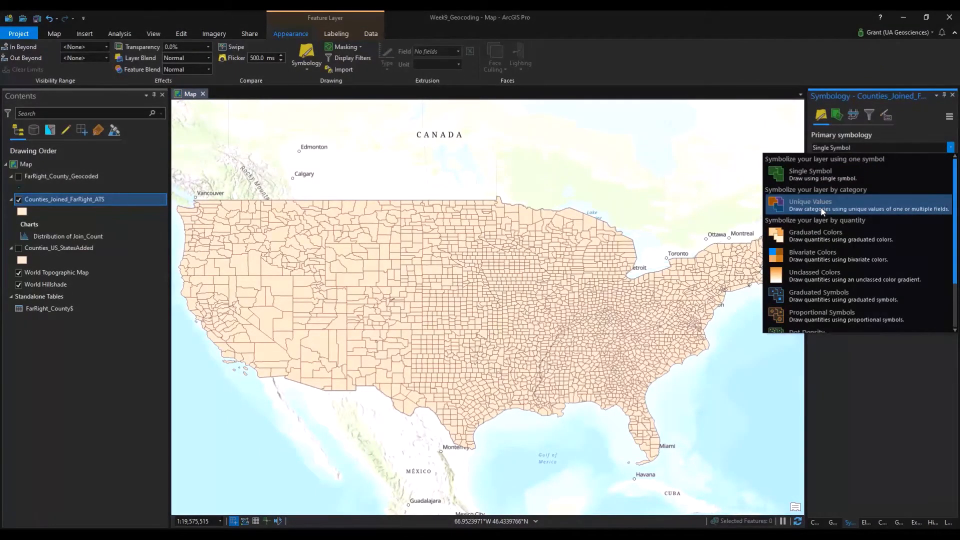
click(823, 235)
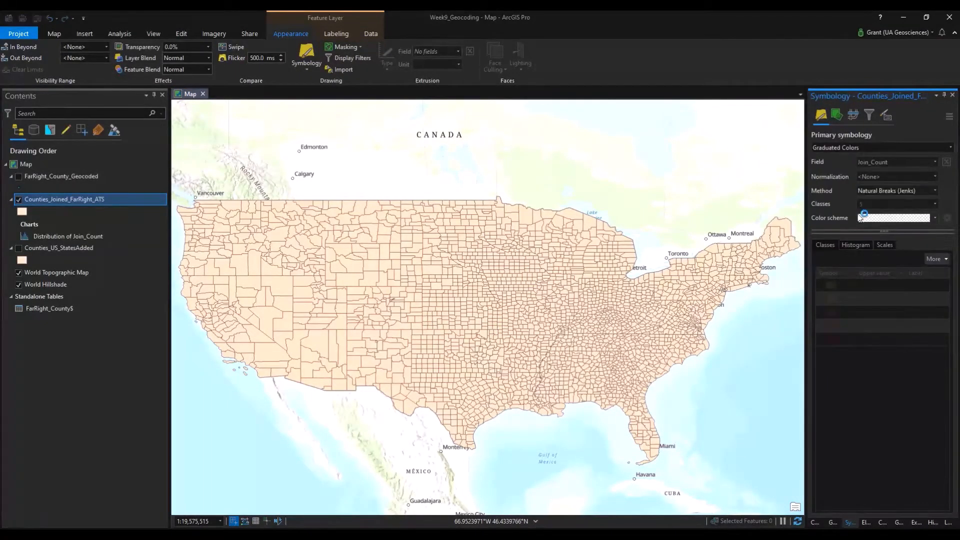
click(933, 205)
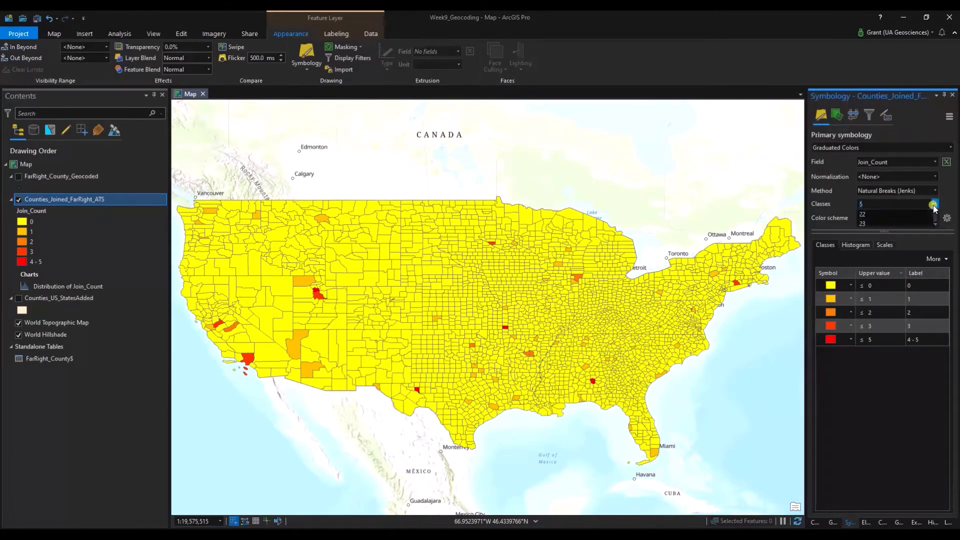
click(914, 223)
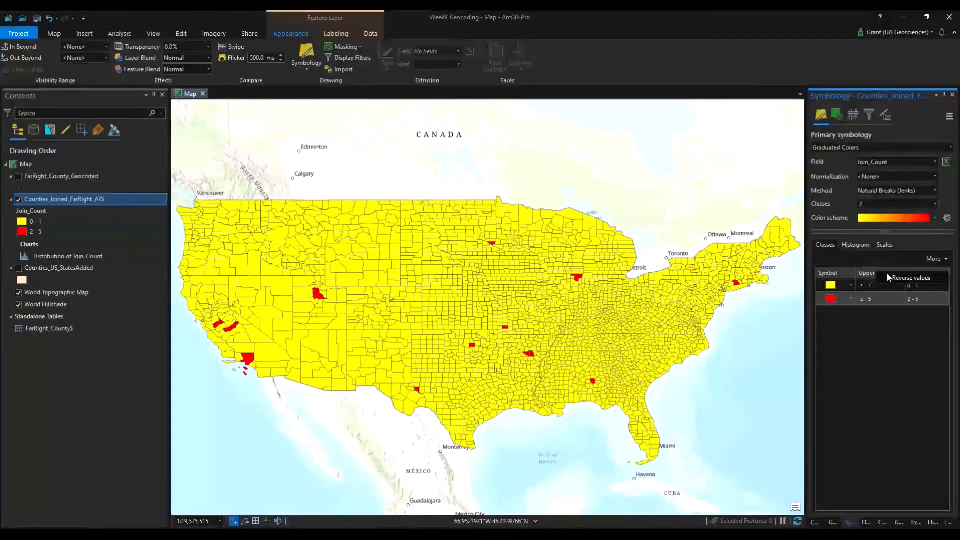
click(888, 277)
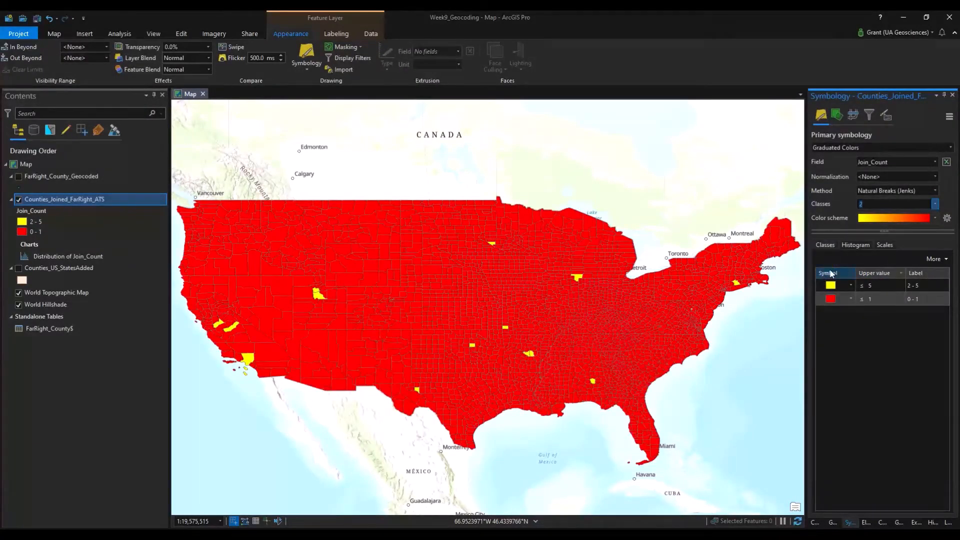
click(831, 273)
click(875, 302)
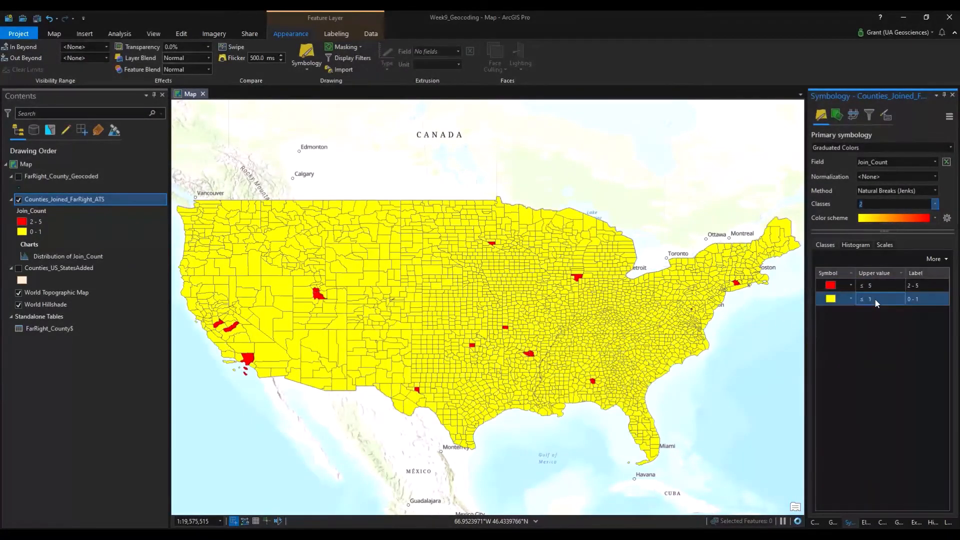
Set the lower class upper value to 0 and open its symbol settings.
click(876, 300)
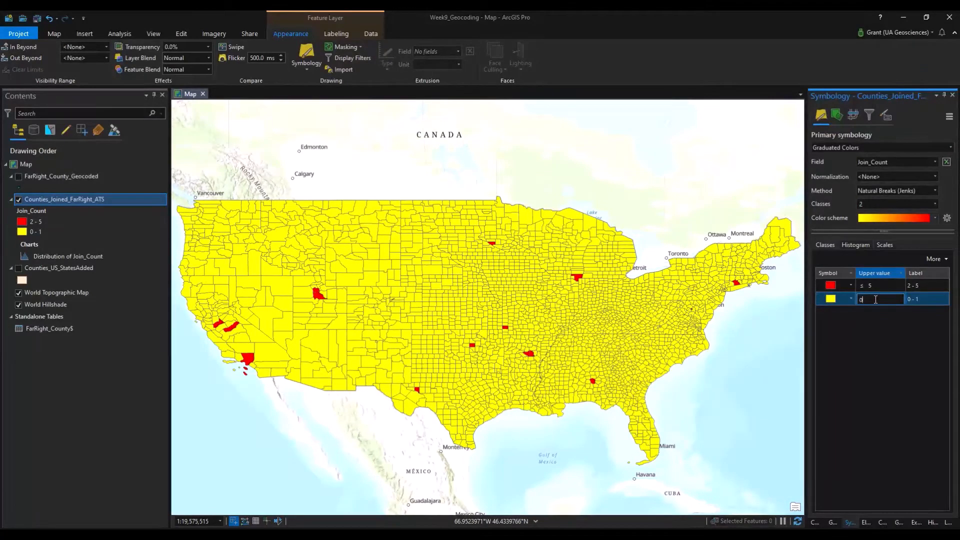
text(0)
key(Return)
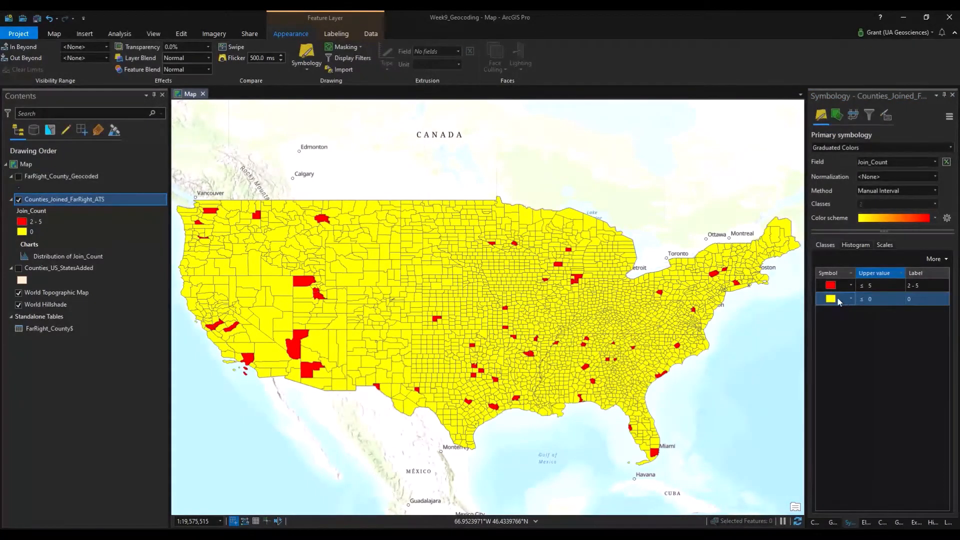
click(831, 285)
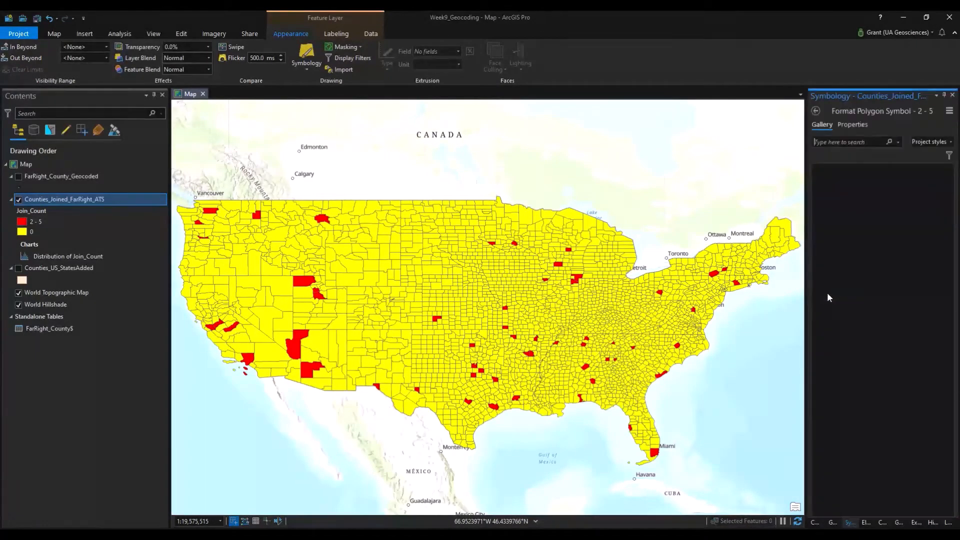
Change the zero-incident class fill colour to white and apply it.
click(852, 124)
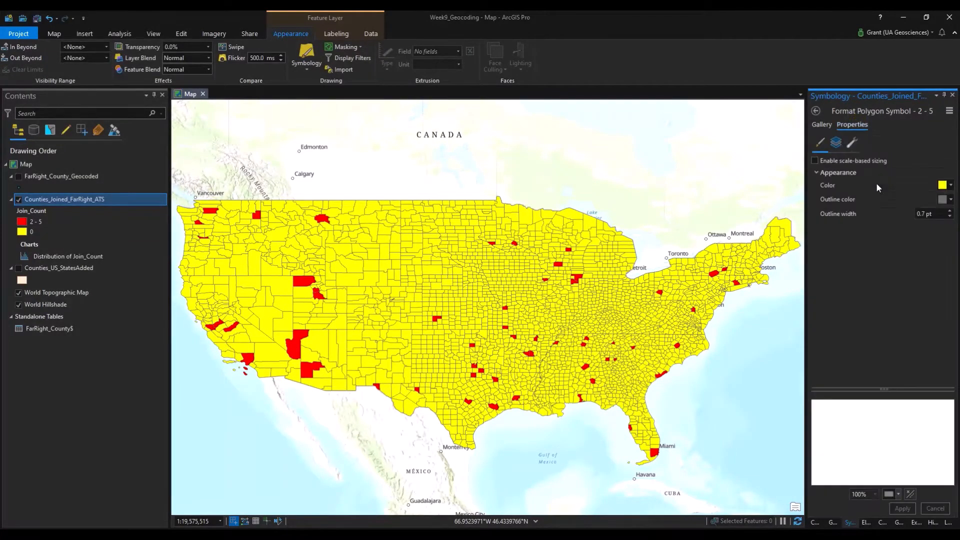
click(943, 185)
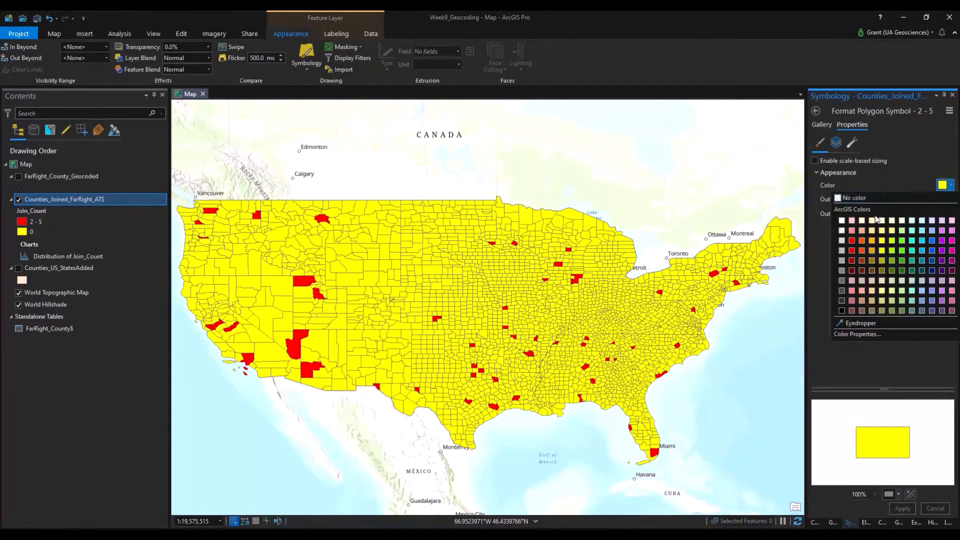
click(846, 229)
click(906, 508)
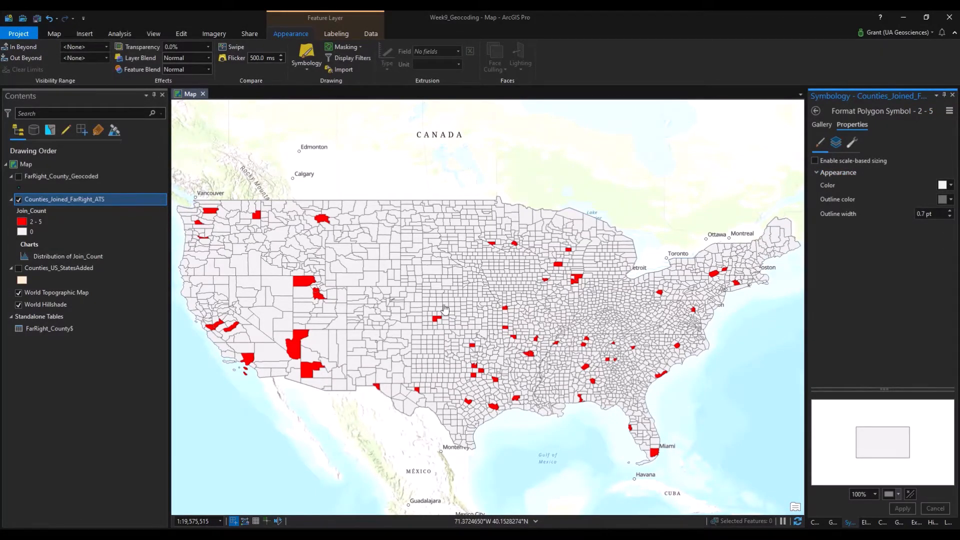
Open Select By Attributes from the Map tab.
mouse_move(433, 252)
mouse_down()
mouse_move(441, 245)
mouse_move(436, 255)
mouse_up()
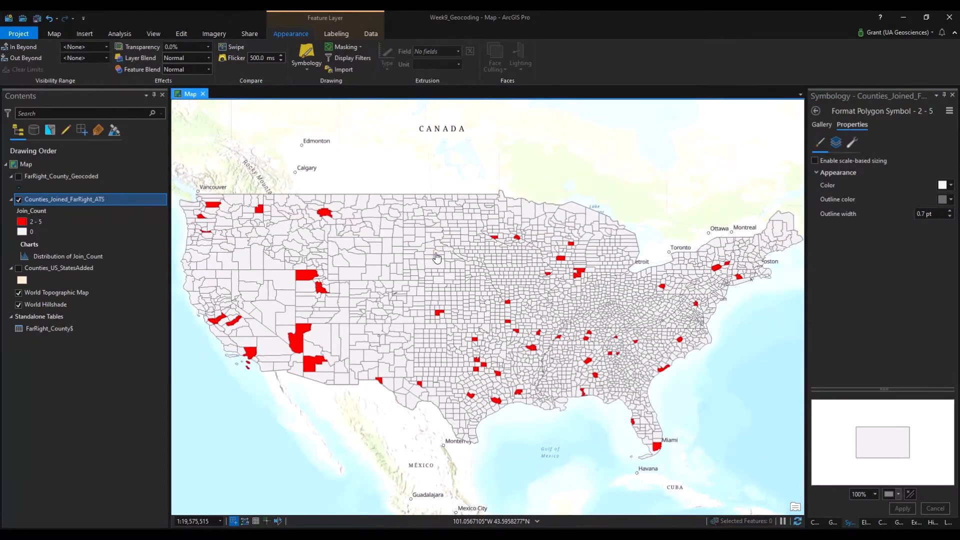
click(55, 35)
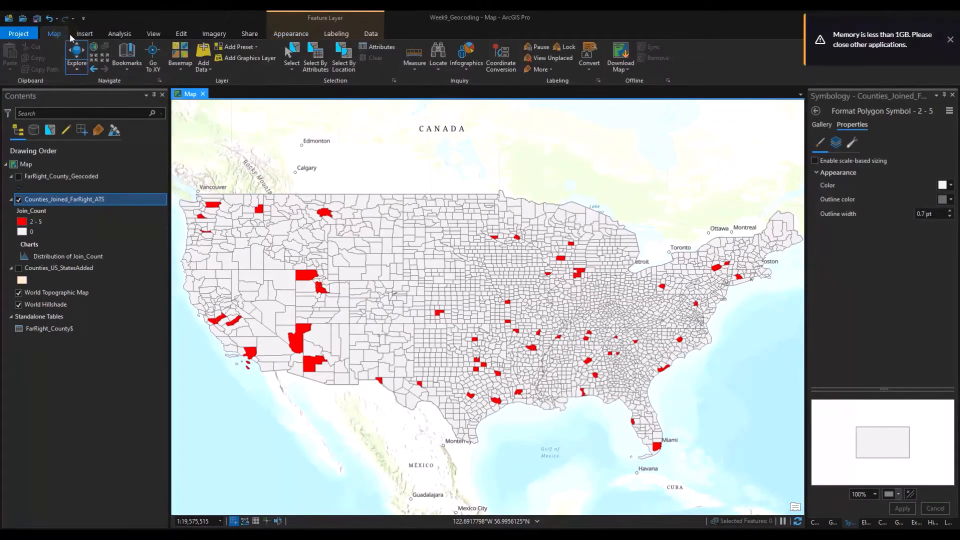
click(317, 69)
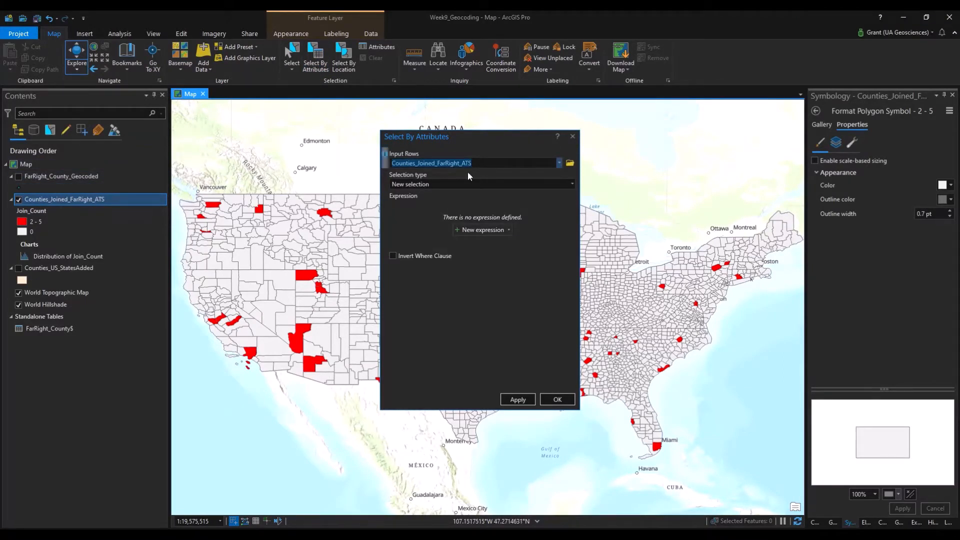
Build and apply the expression Join_Count is greater than 1, selecting 60 counties.
click(478, 229)
click(452, 242)
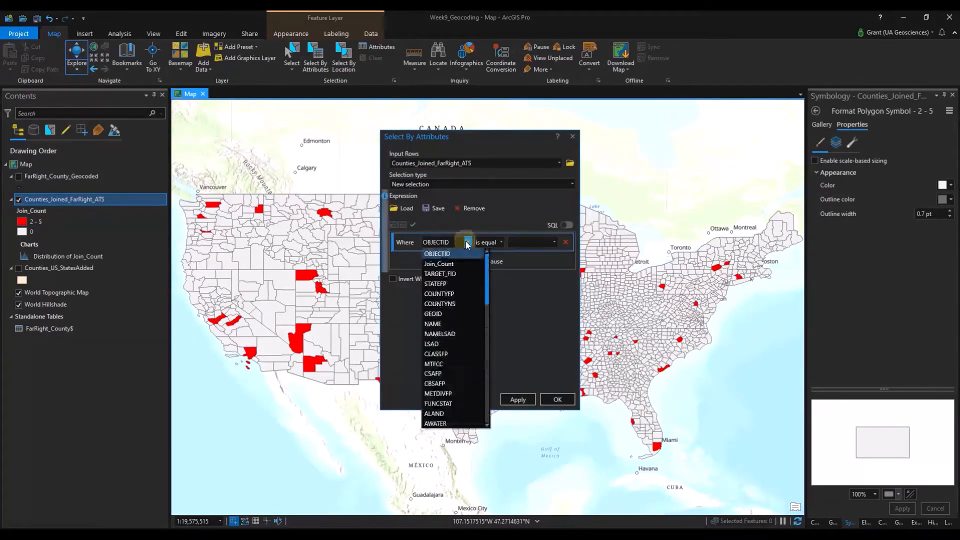
click(439, 264)
click(501, 244)
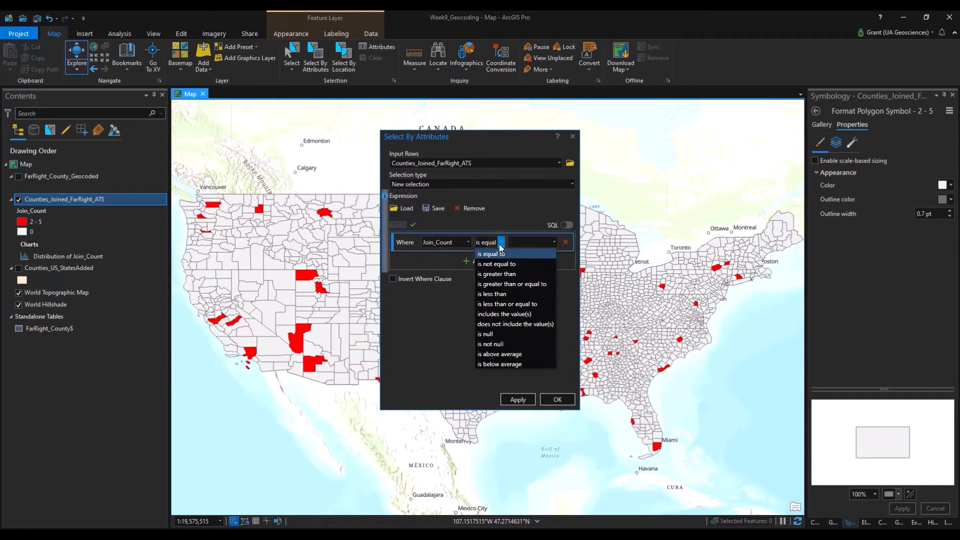
click(515, 284)
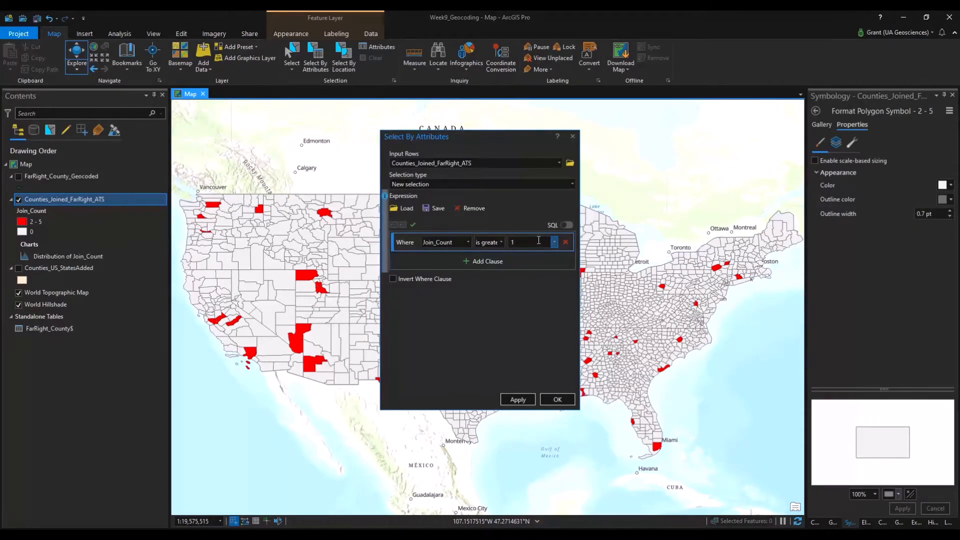
click(517, 399)
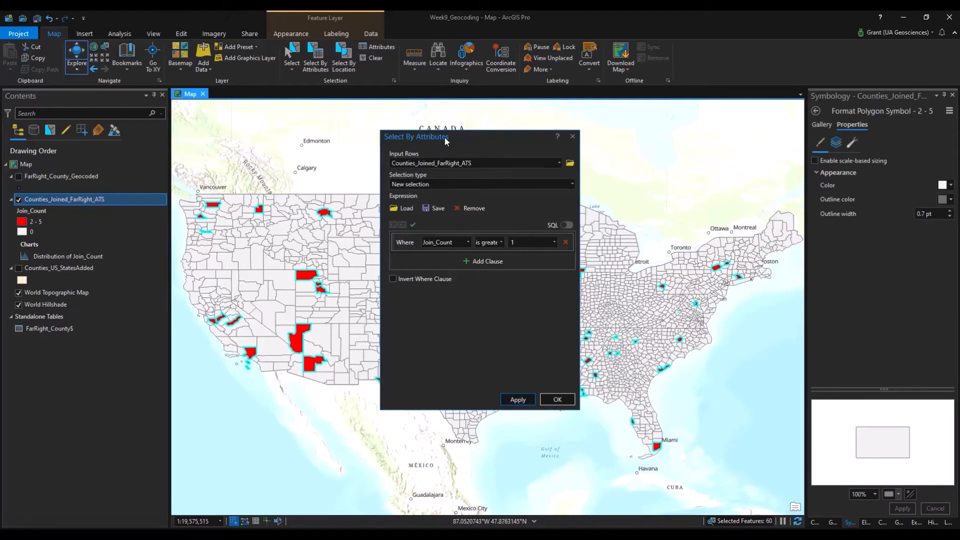
Open the Counties_Joined_FarRight_ATS attribute table to view the selected counties.
drag(445, 137, 426, 164)
click(52, 200)
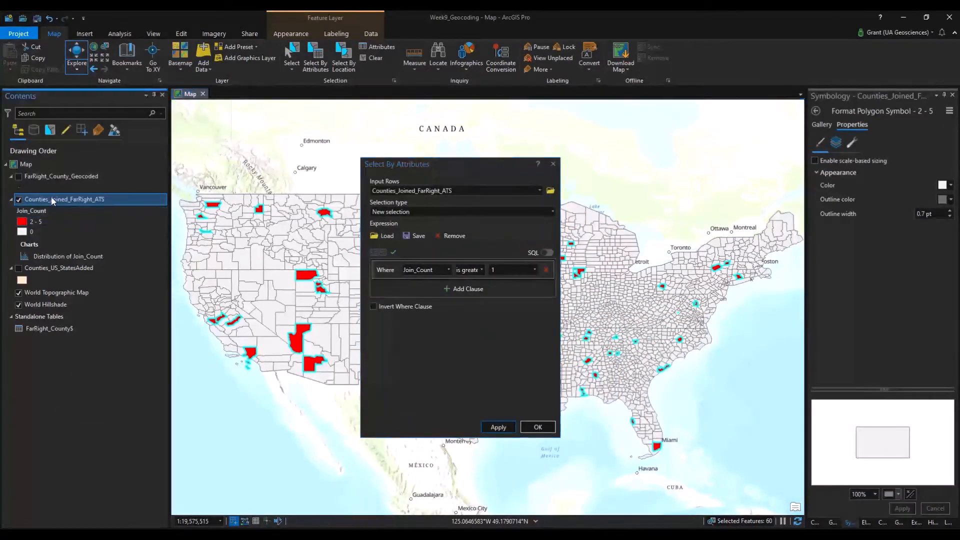
right_click(52, 200)
click(77, 247)
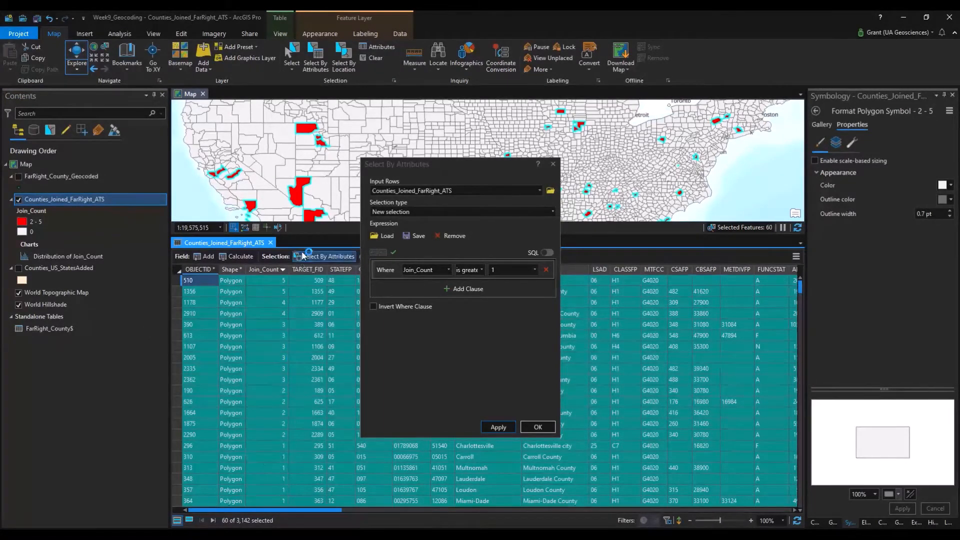
Resize the map and table panes and scroll the table to the location and address columns.
drag(307, 236, 308, 300)
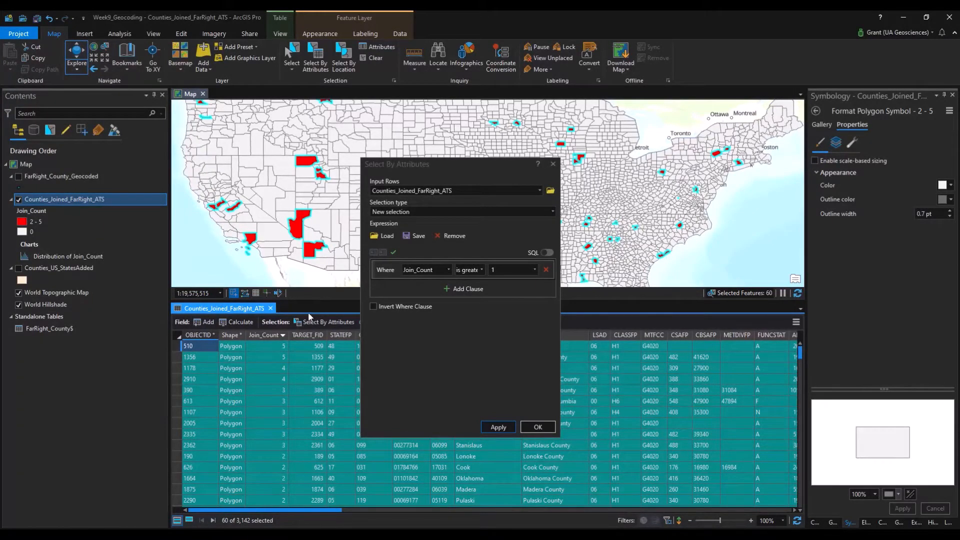
drag(428, 164, 821, 185)
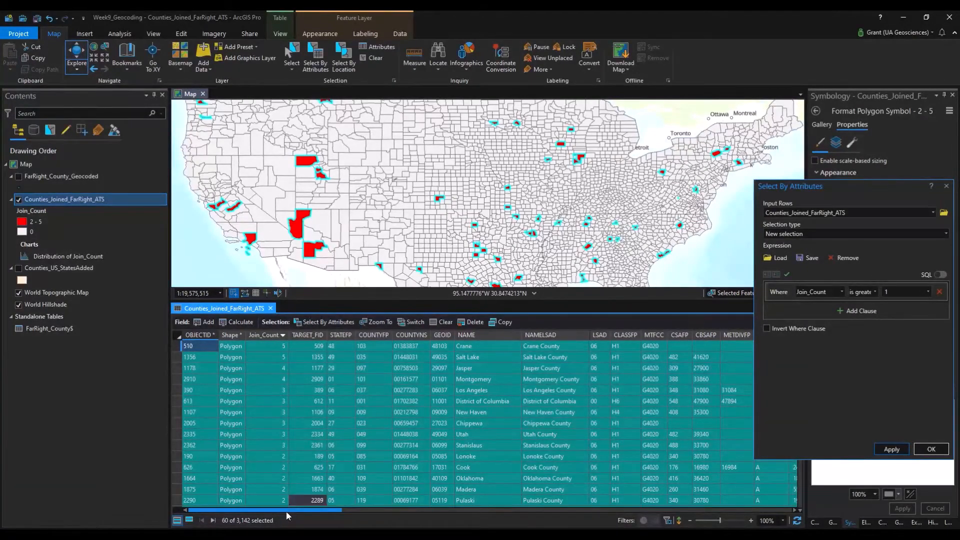
drag(286, 515, 454, 511)
click(454, 510)
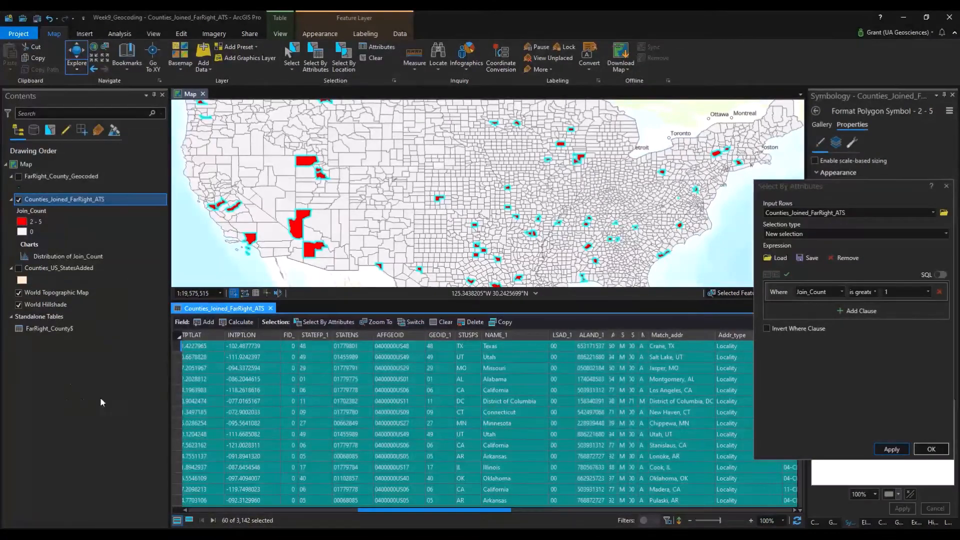
scroll(401, 219, down, 2)
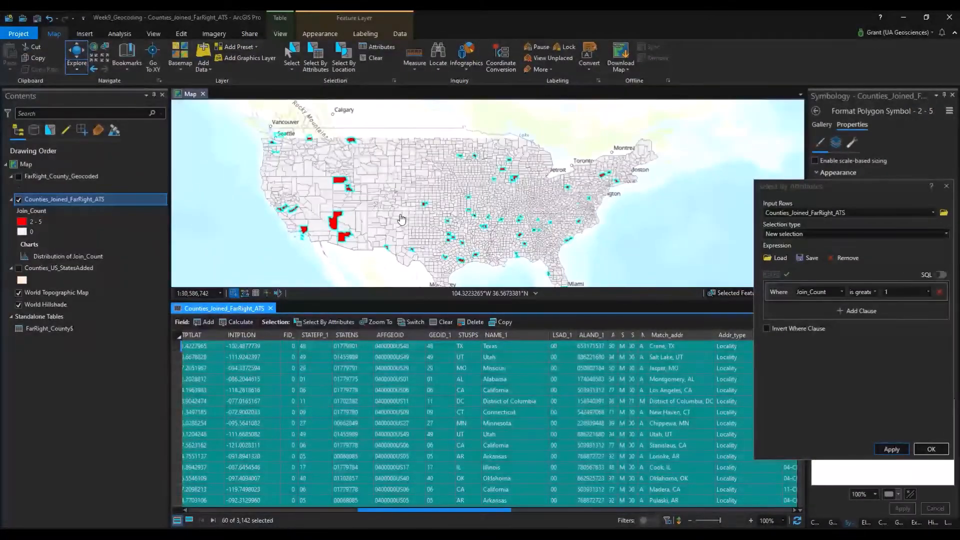
scroll(402, 218, up, 2)
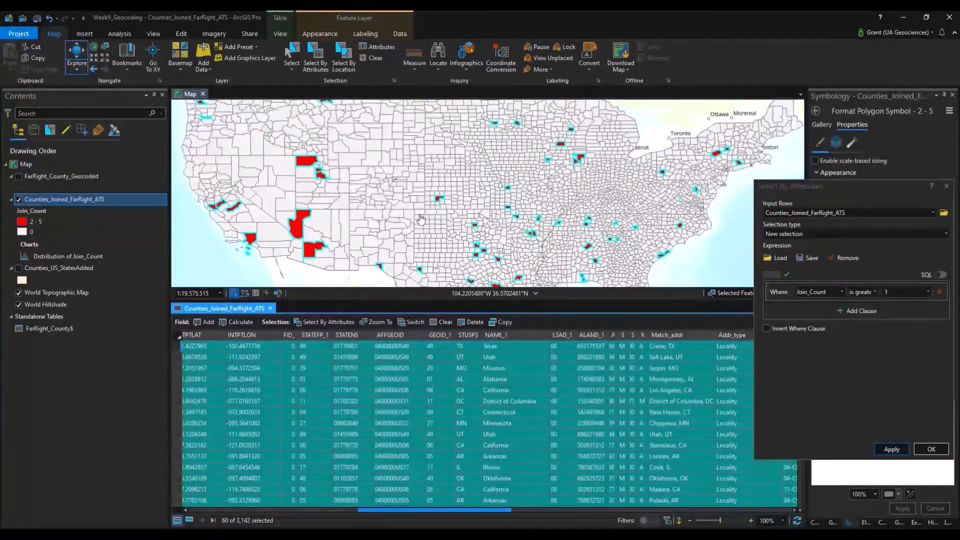
Pan the map over the selected counties and confirm the Join_Count > 1 selection with OK.
drag(525, 215, 579, 232)
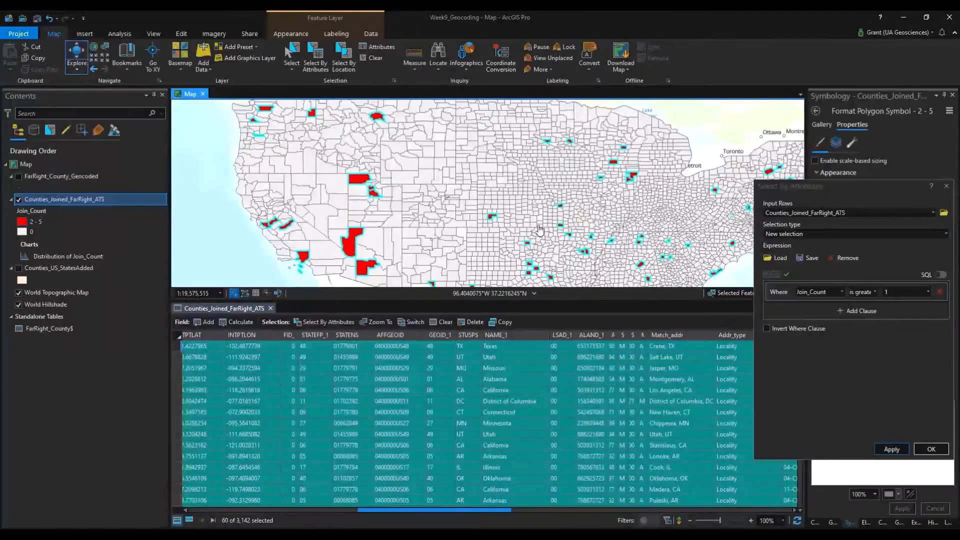
click(851, 195)
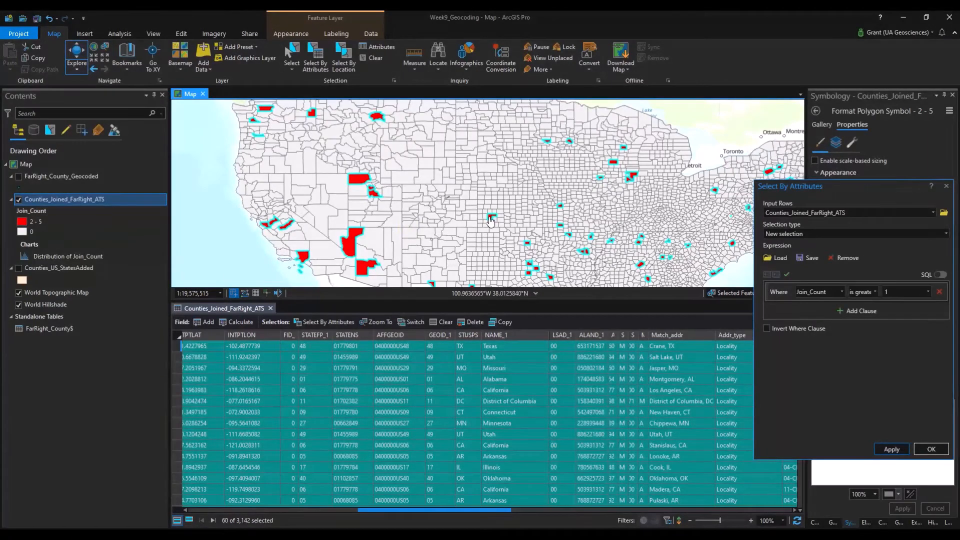
drag(844, 197, 564, 186)
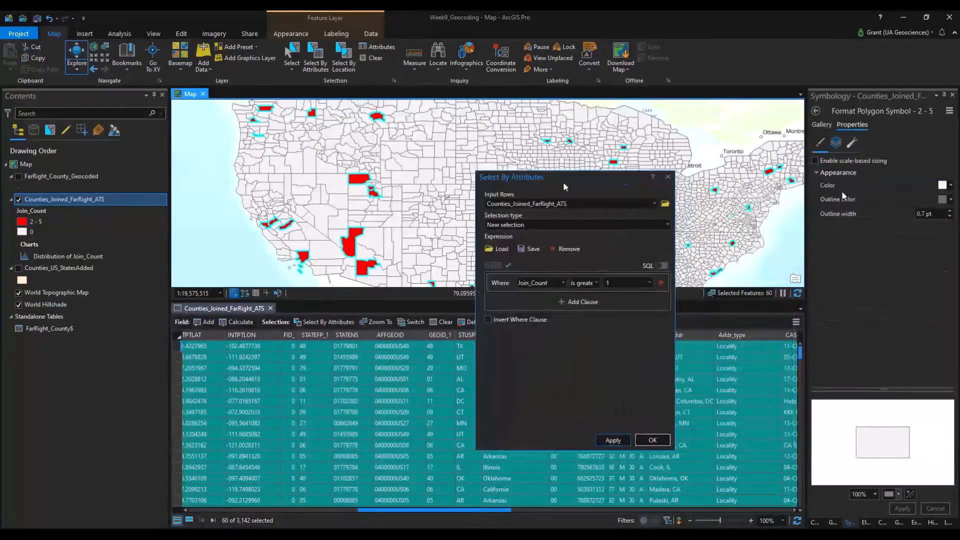
click(653, 440)
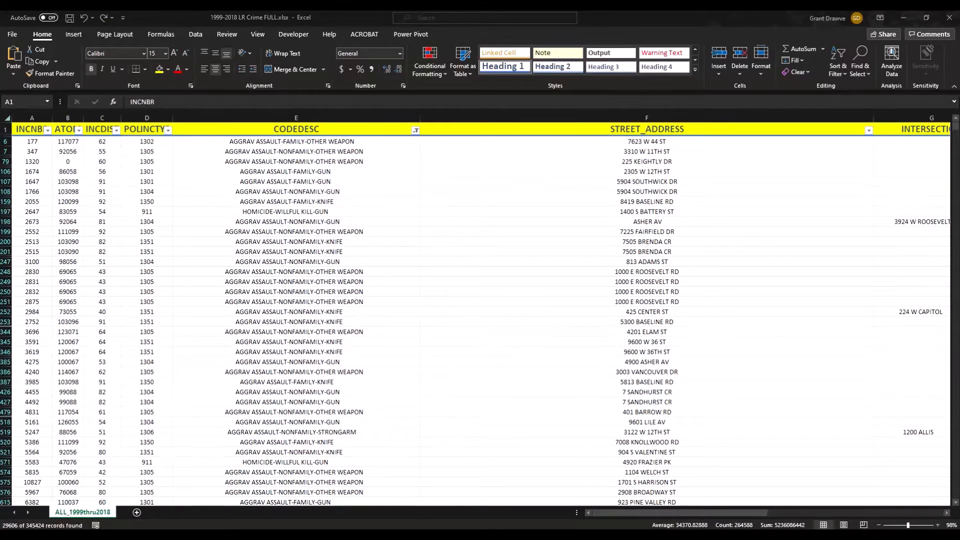
click(416, 131)
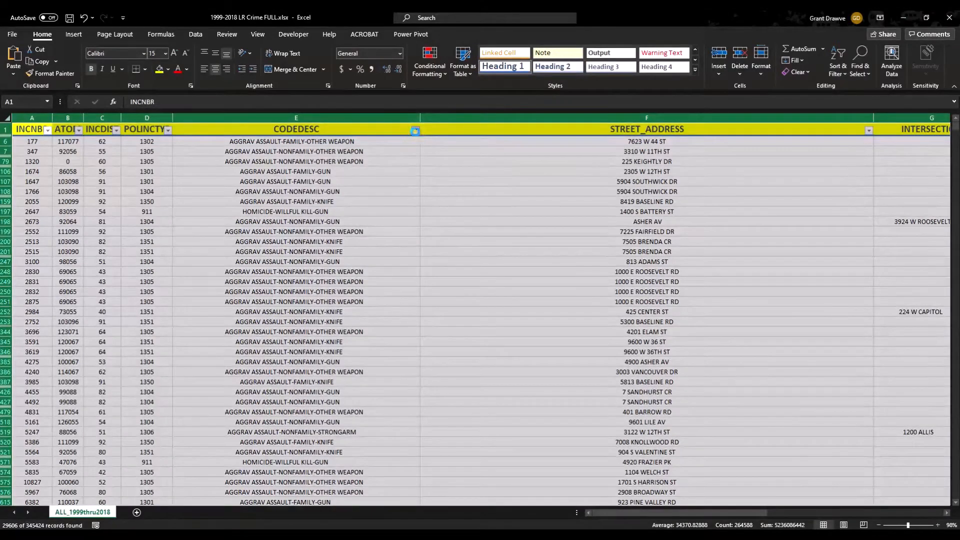
drag(415, 355, 610, 488)
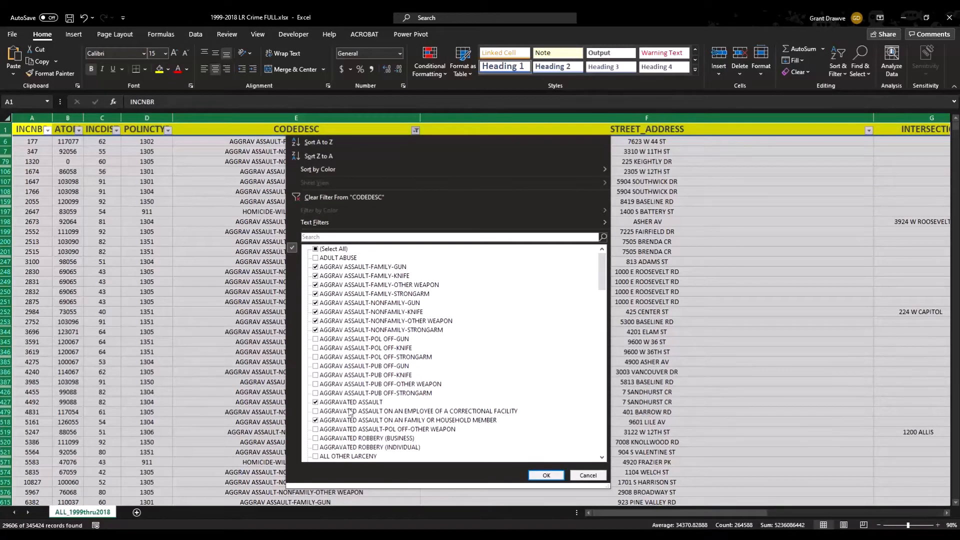
click(588, 475)
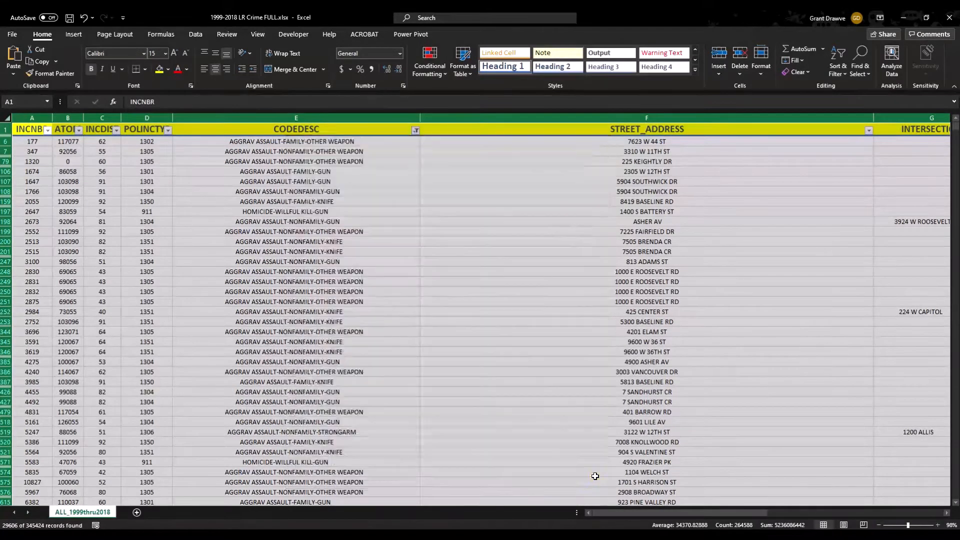
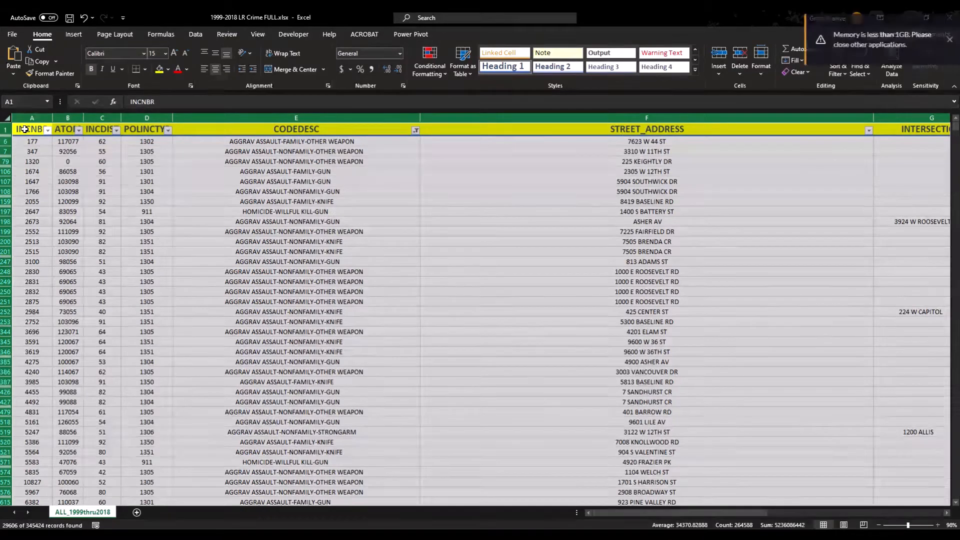
Copy the filtered assault and homicide records, headers included, onto a new sheet and autofit all columns.
drag(21, 131, 886, 128)
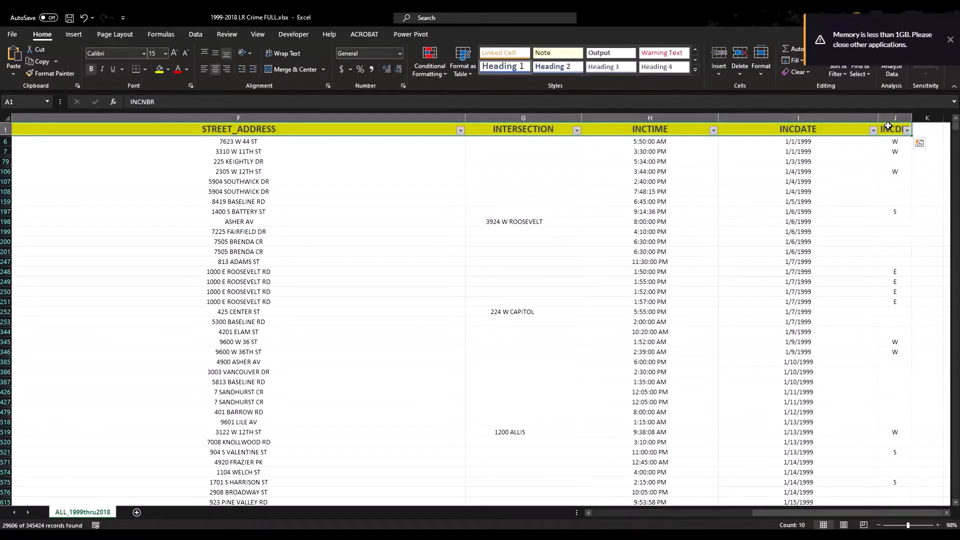
key(ctrl+shift+Down)
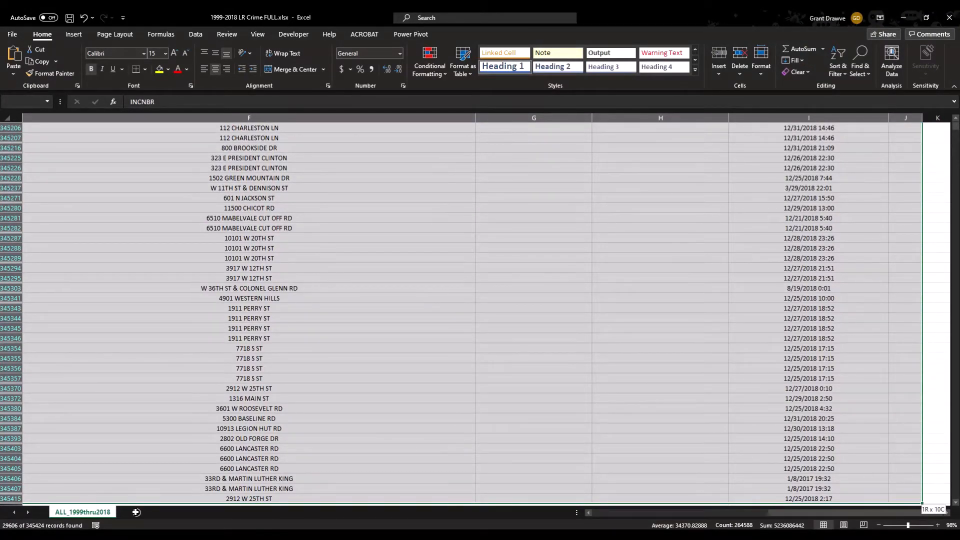
key(ctrl+c)
click(136, 512)
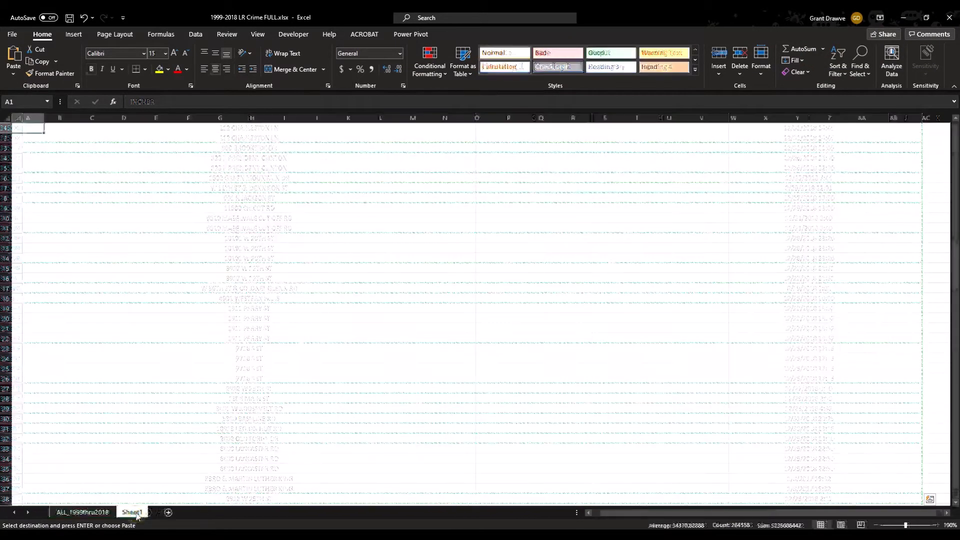
key(Return)
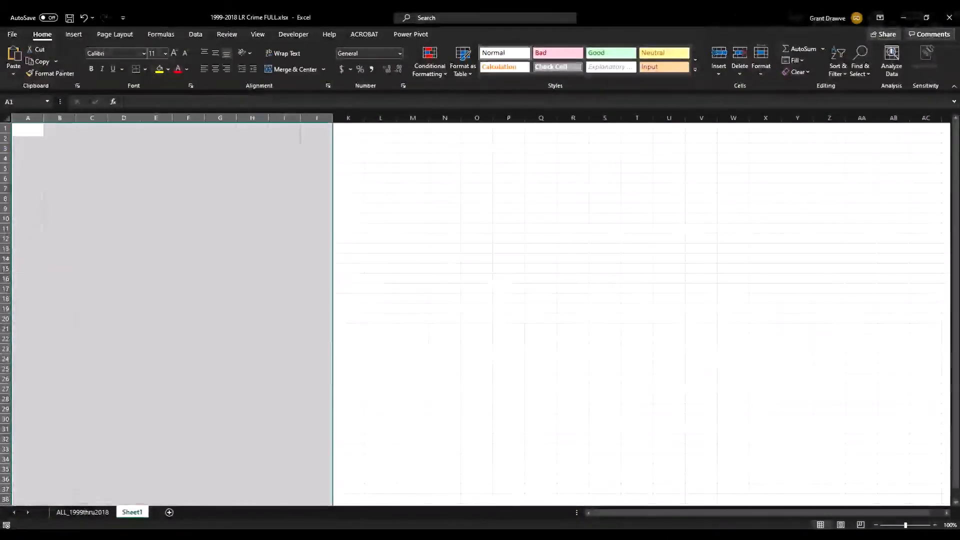
click(7, 118)
double_click(44, 118)
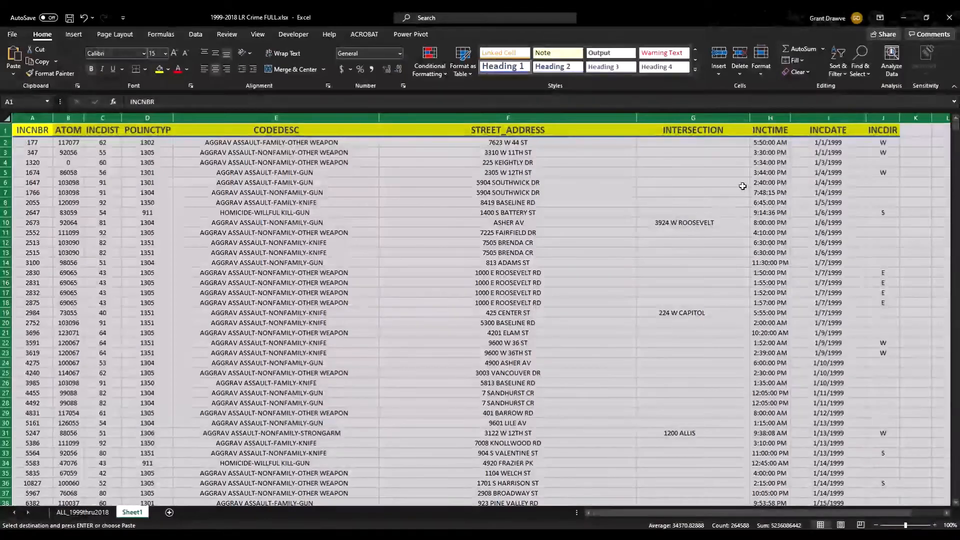
Insert a City column before INCTIME with Little Rock in the first record.
click(773, 118)
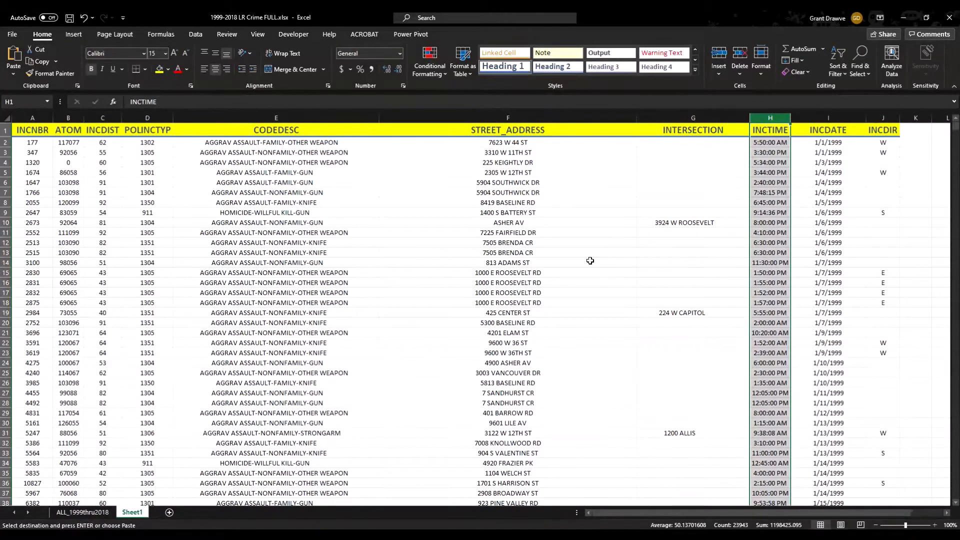
click(776, 115)
right_click(776, 115)
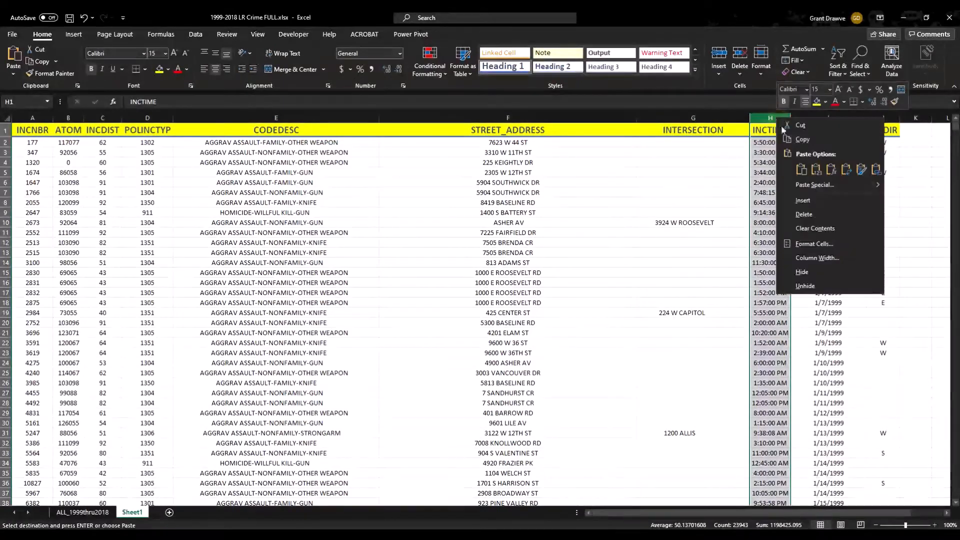
click(803, 200)
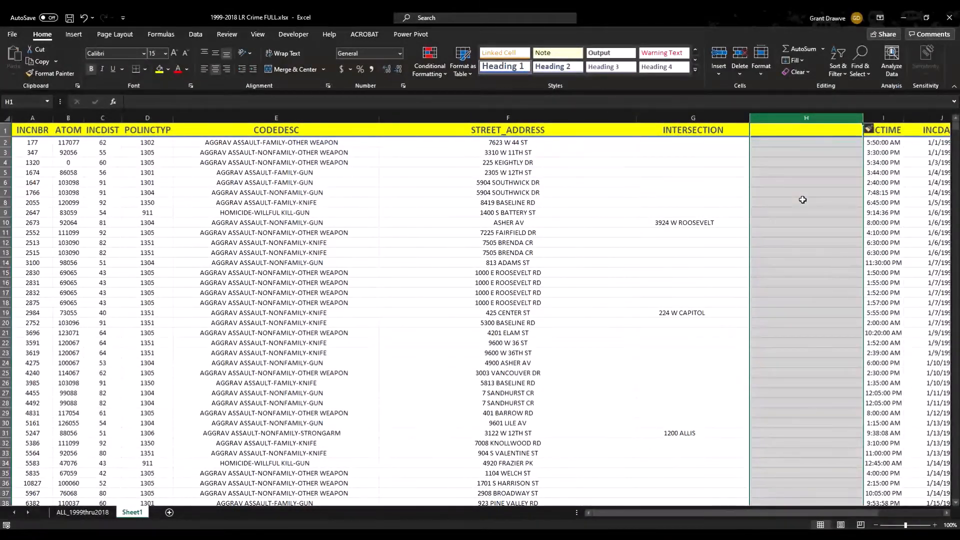
text(Use)
key(BackSpace)
key(BackSpace)
key(BackSpace)
text(City)
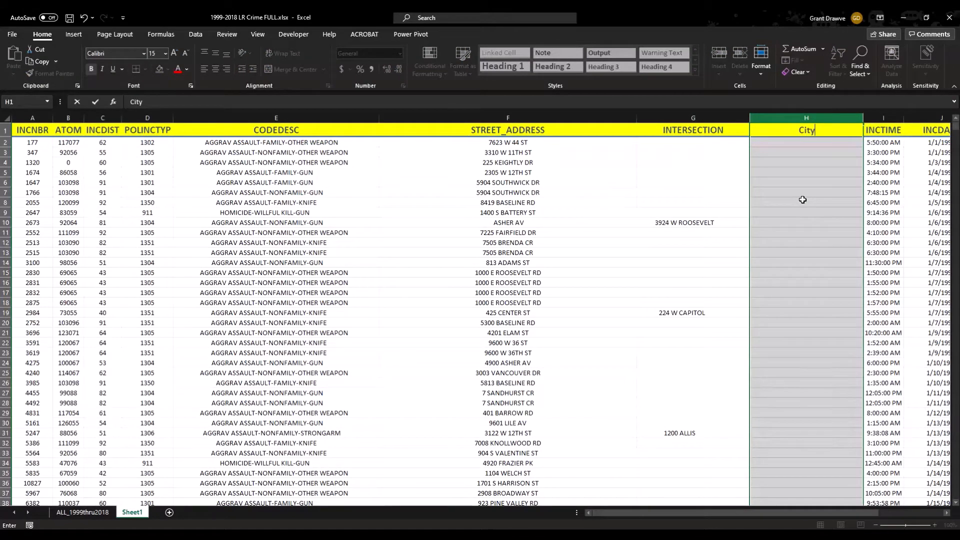
key(Return)
text(Little Rock)
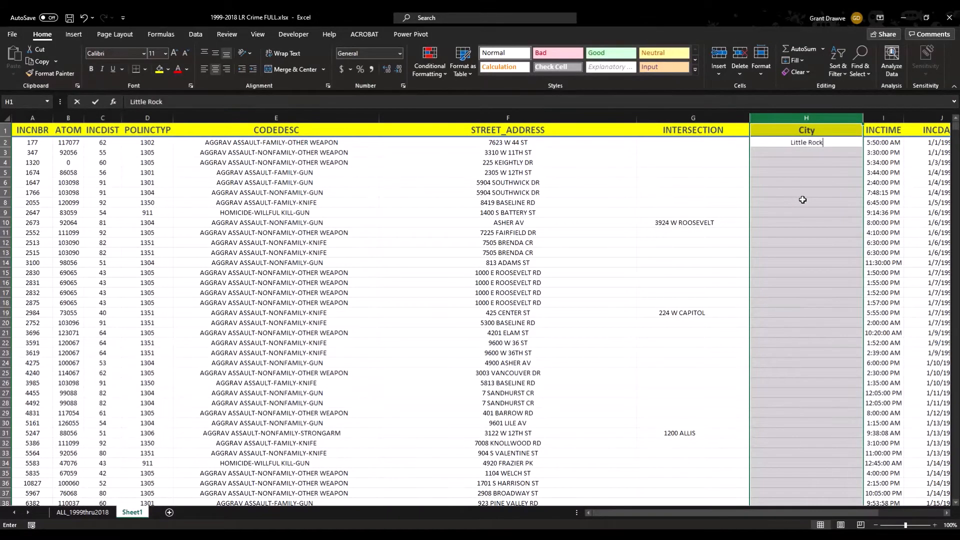
key(Return)
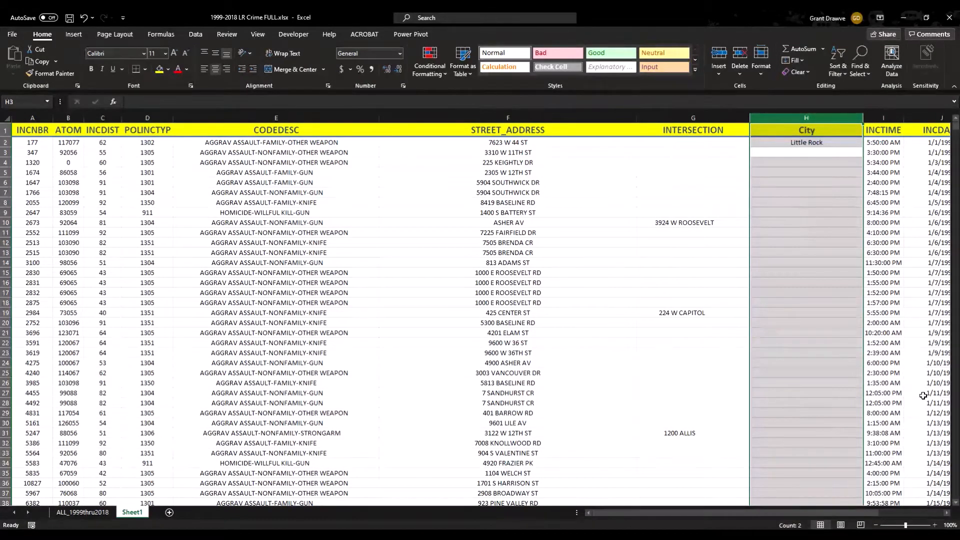
Insert a State column before INCTIME with AR in the first record.
click(947, 514)
click(947, 514)
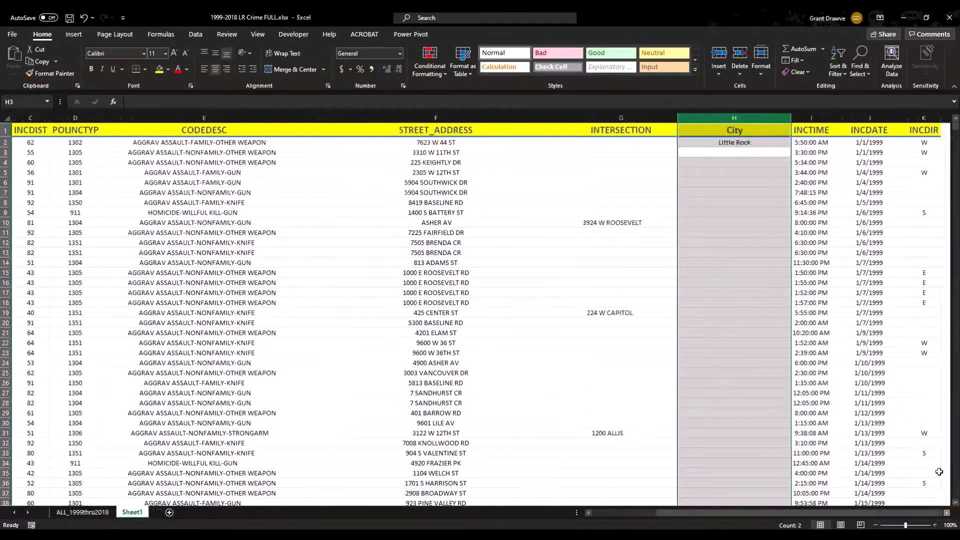
click(811, 118)
right_click(819, 118)
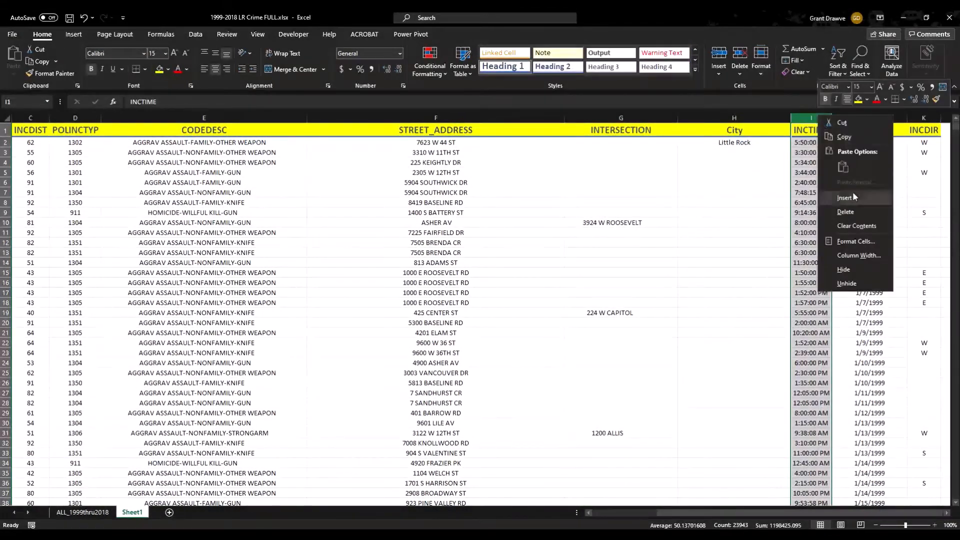
click(853, 197)
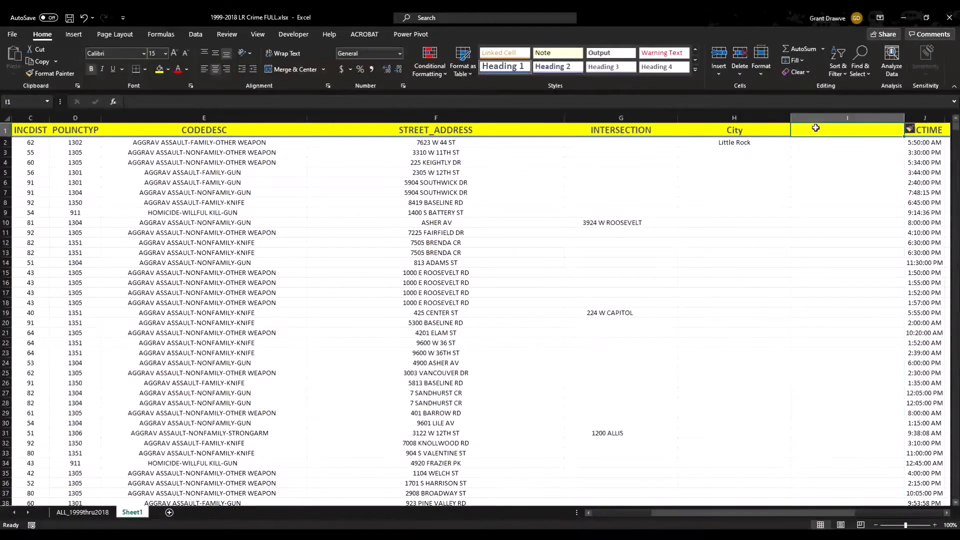
text(A)
key(BackSpace)
text(State)
key(Return)
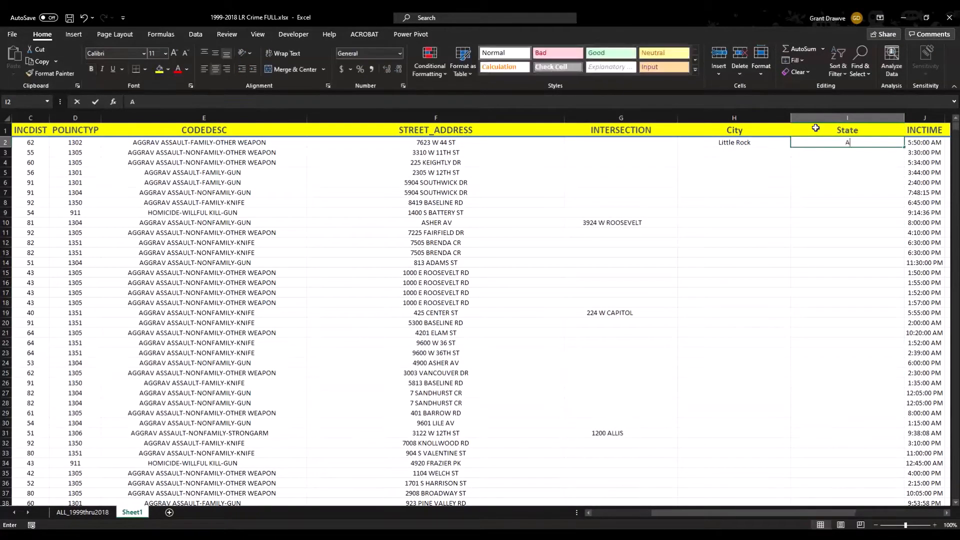
text(AR)
key(Return)
Fill Little Rock and AR down every record, then select the whole table.
drag(761, 143, 851, 131)
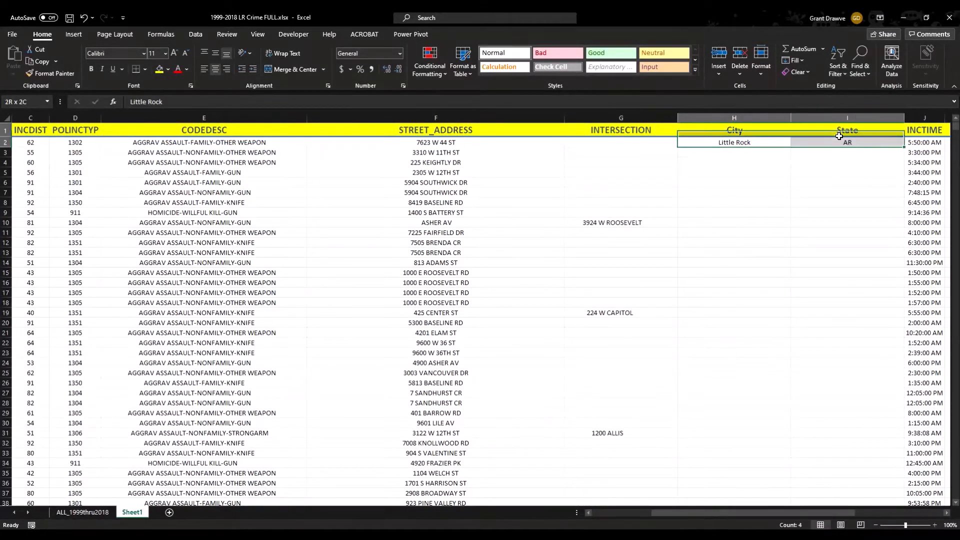
drag(713, 143, 835, 144)
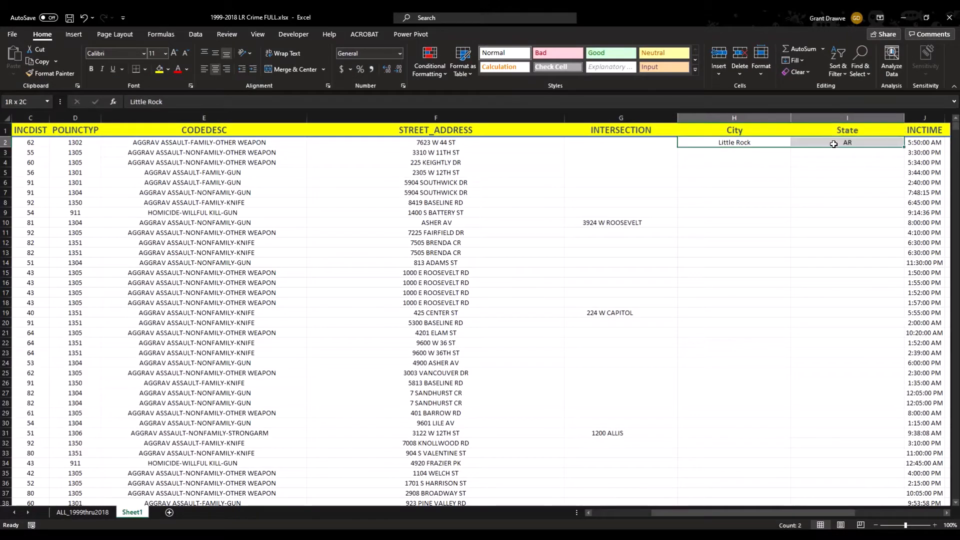
drag(903, 146, 903, 147)
double_click(903, 147)
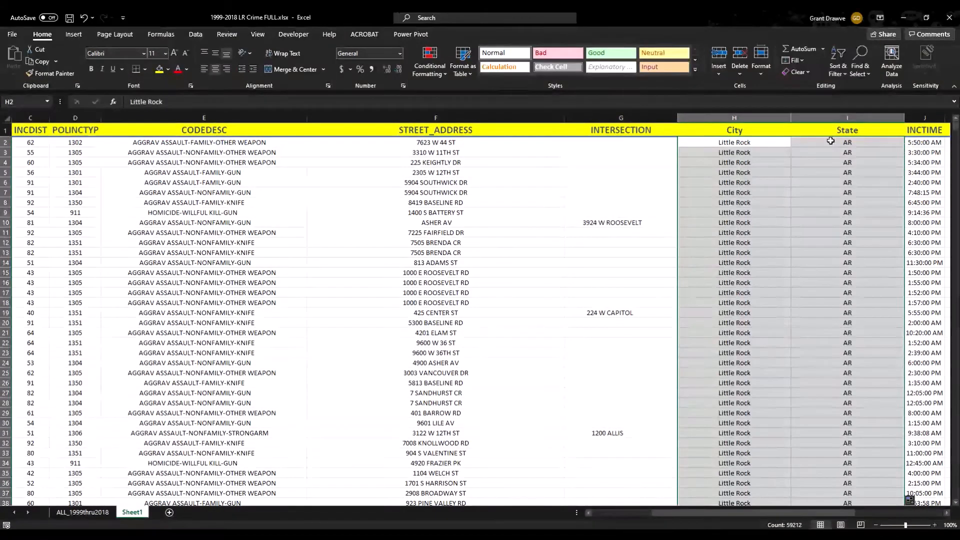
key(ctrl+a)
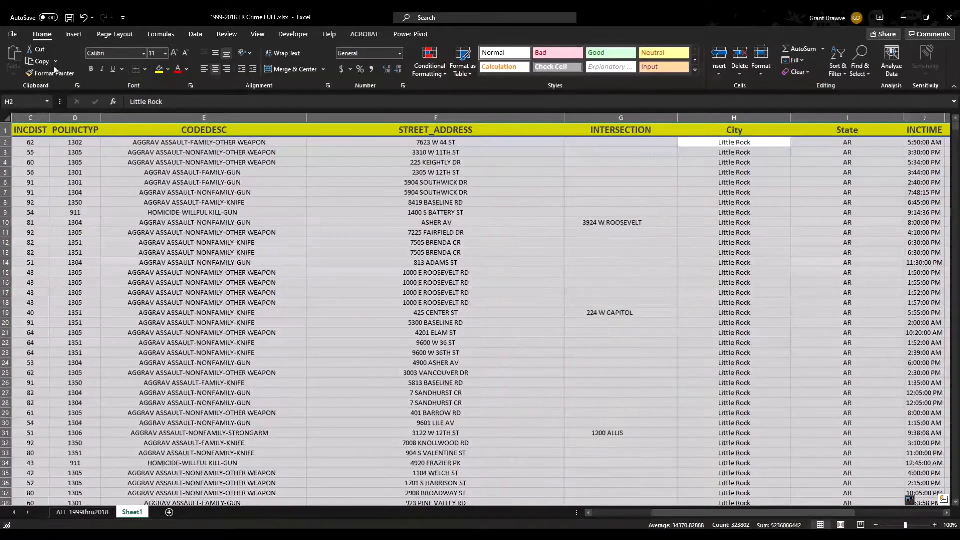
Left-align the table text, then custom-sort the whole sheet by INTERSECTION in Z to A order.
click(209, 71)
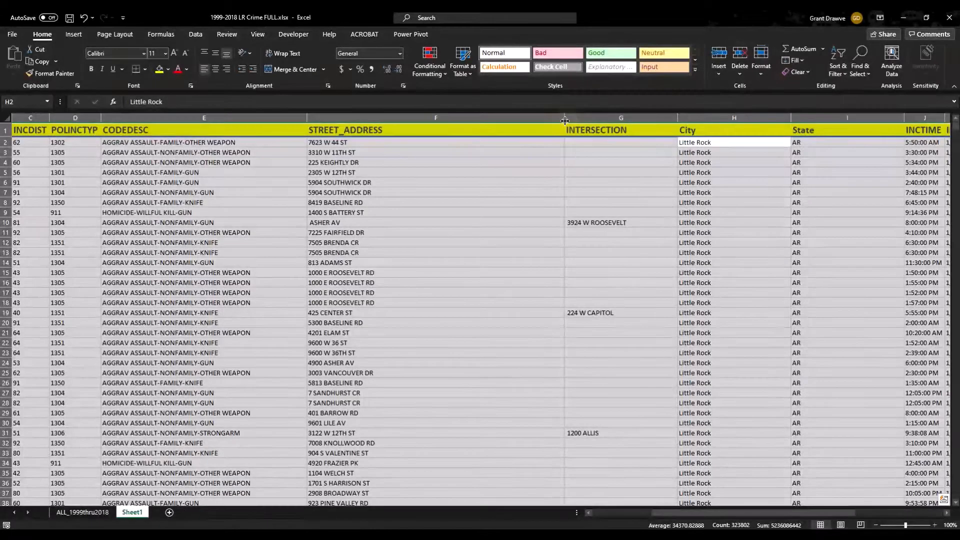
click(580, 204)
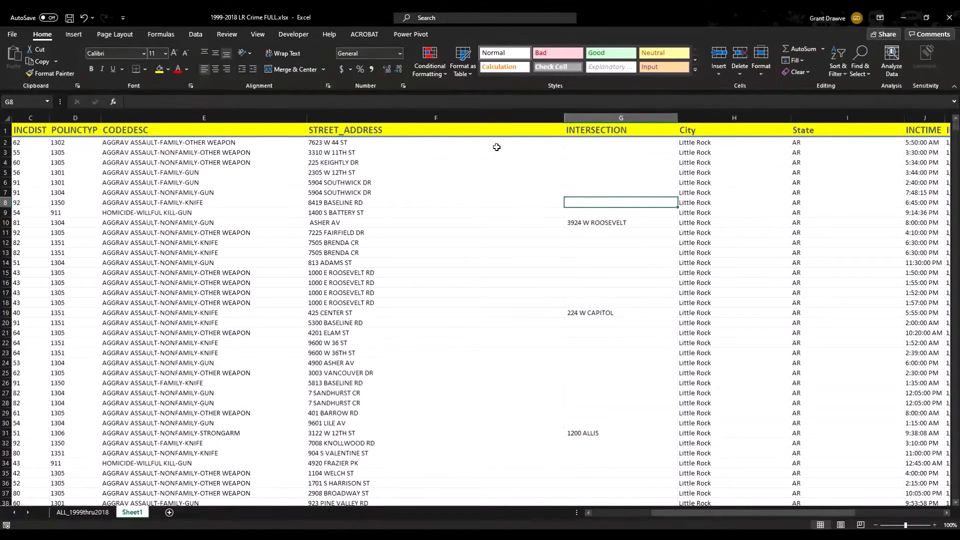
click(6, 118)
click(839, 73)
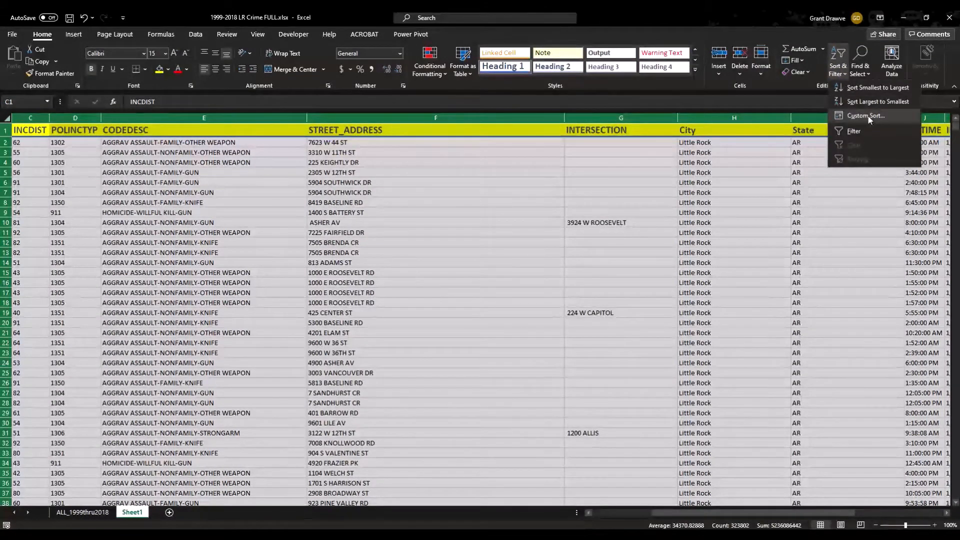
click(869, 116)
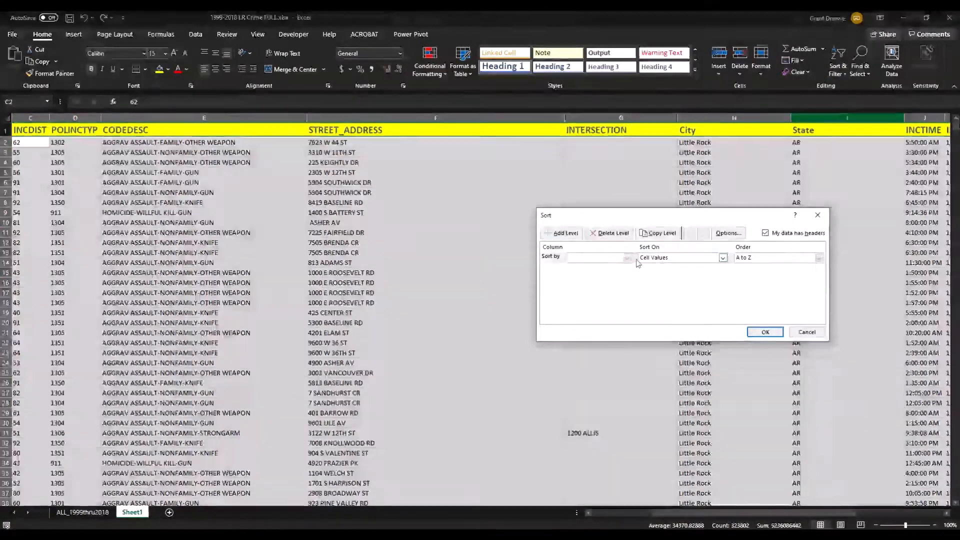
click(627, 258)
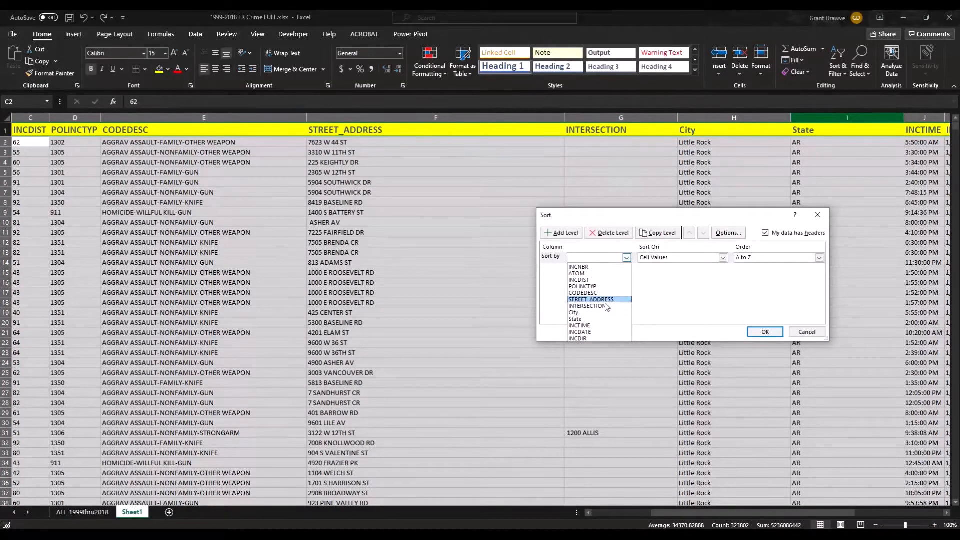
click(606, 306)
click(794, 257)
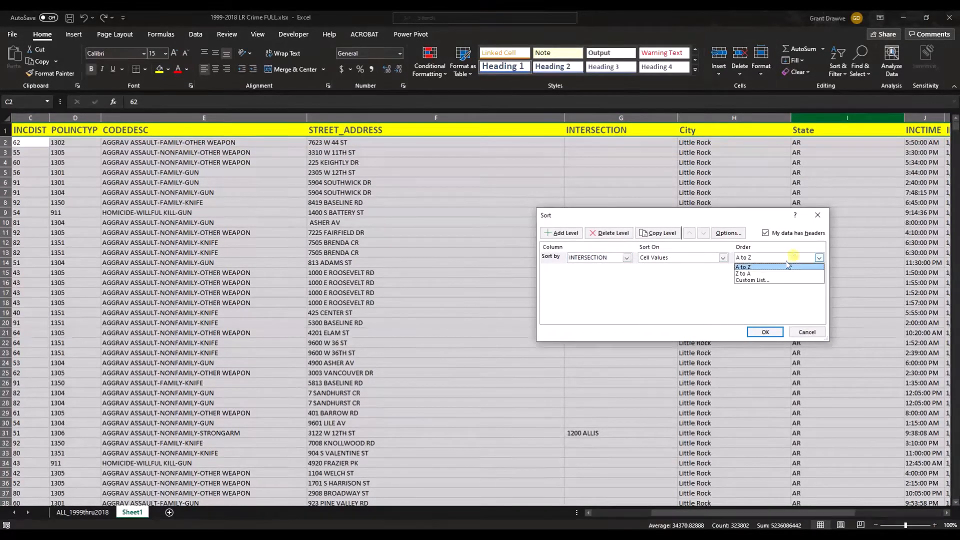
click(780, 273)
click(773, 333)
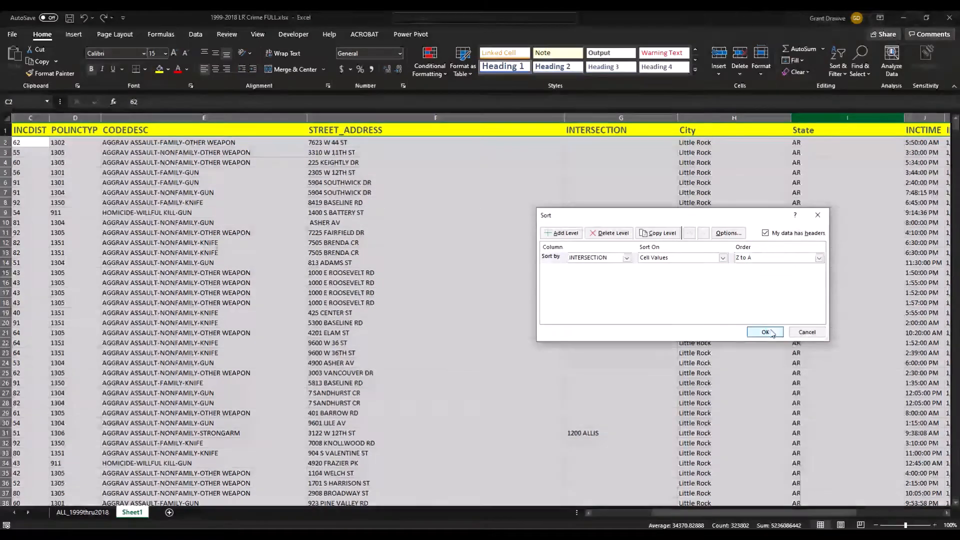
scroll(766, 316, down, 4)
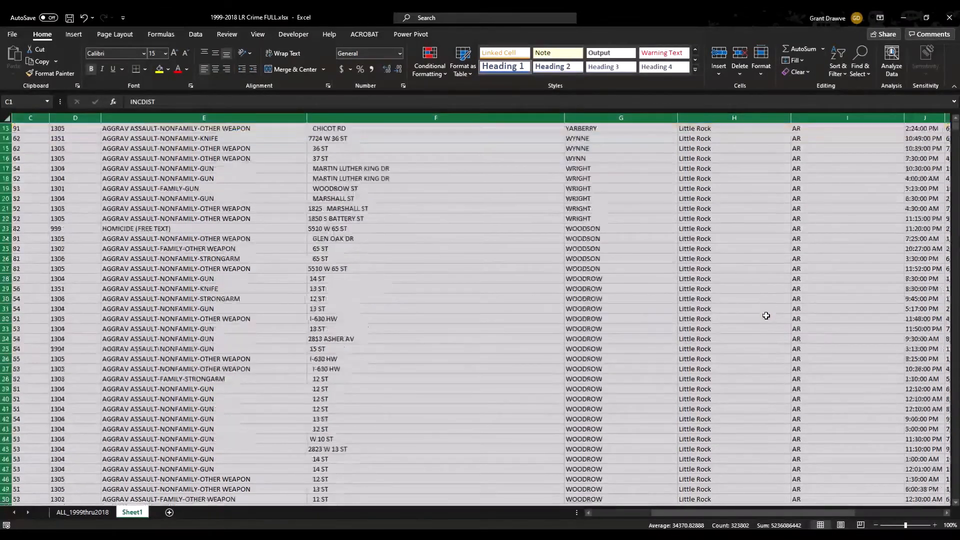
Scroll back to the top and insert a blank column H before City.
scroll(767, 316, down, 20)
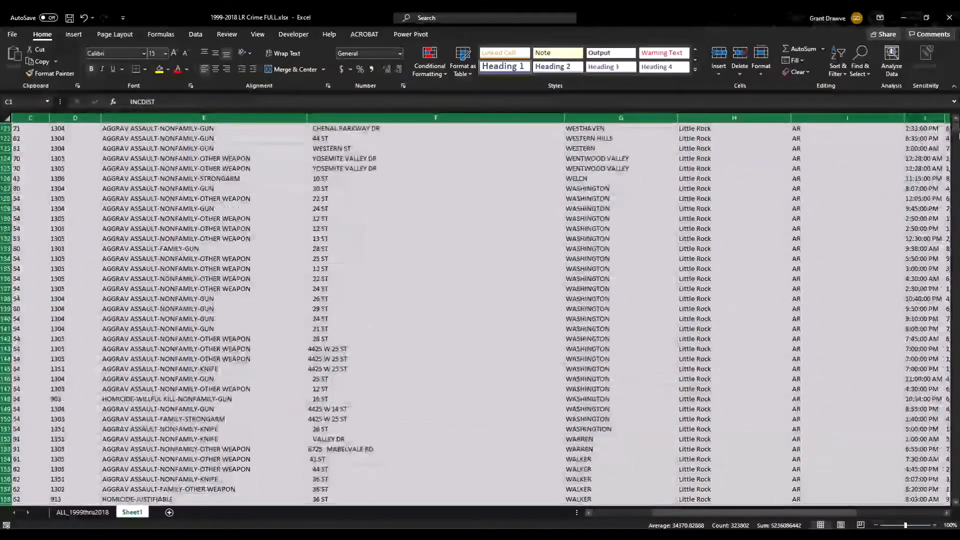
drag(955, 134, 950, 156)
scroll(734, 276, up, 20)
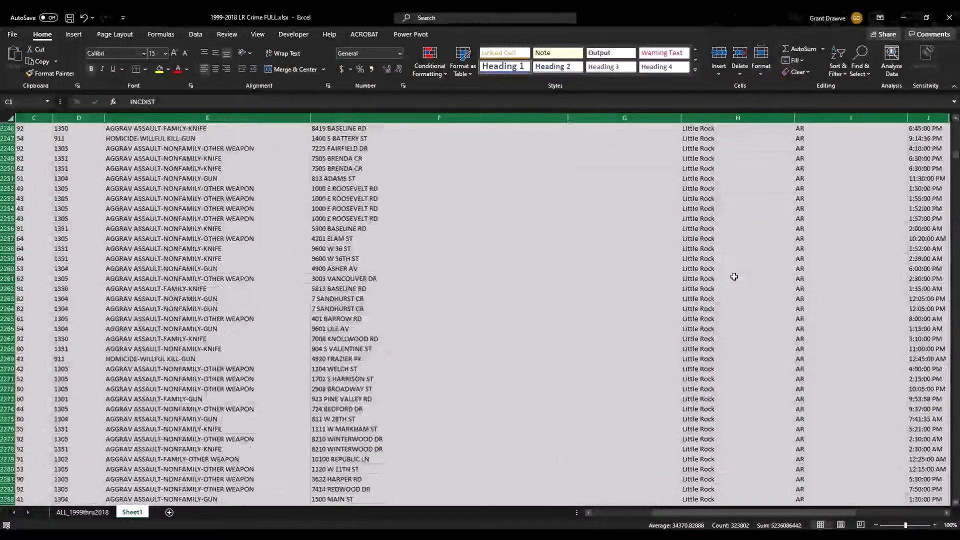
scroll(734, 276, up, 11)
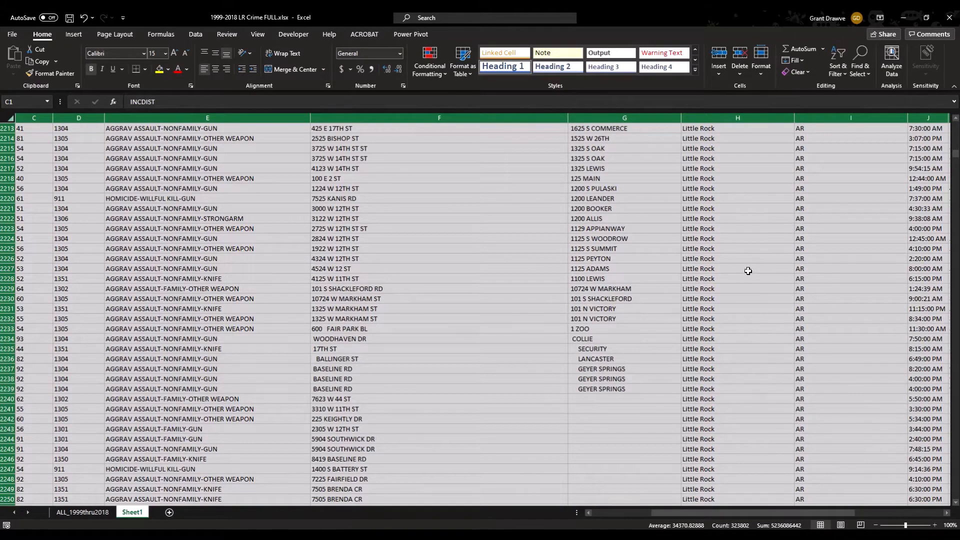
click(745, 118)
right_click(745, 118)
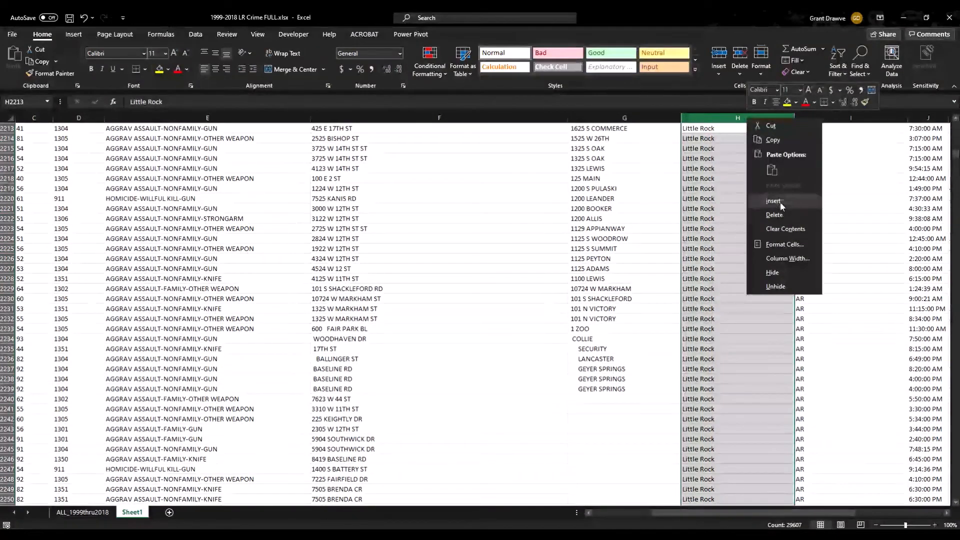
click(800, 202)
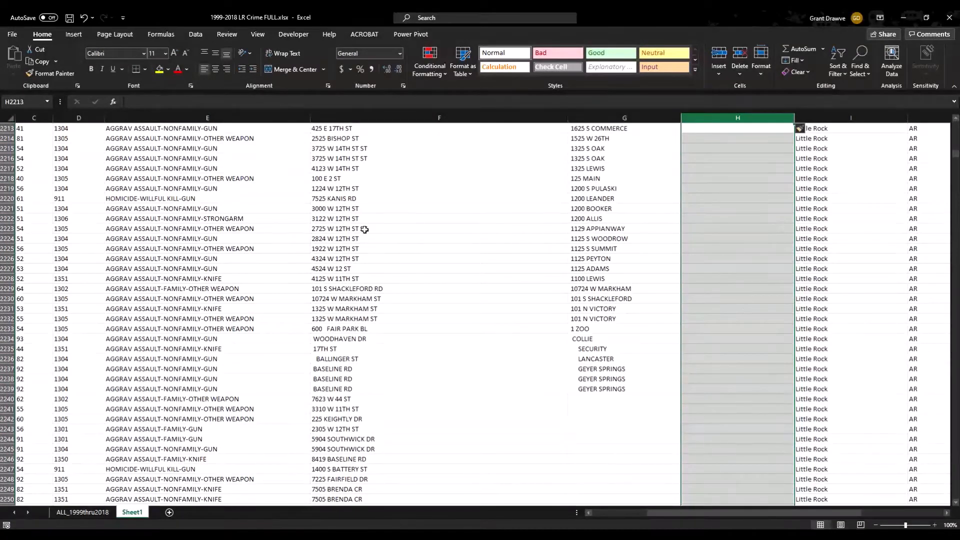
drag(368, 218, 524, 207)
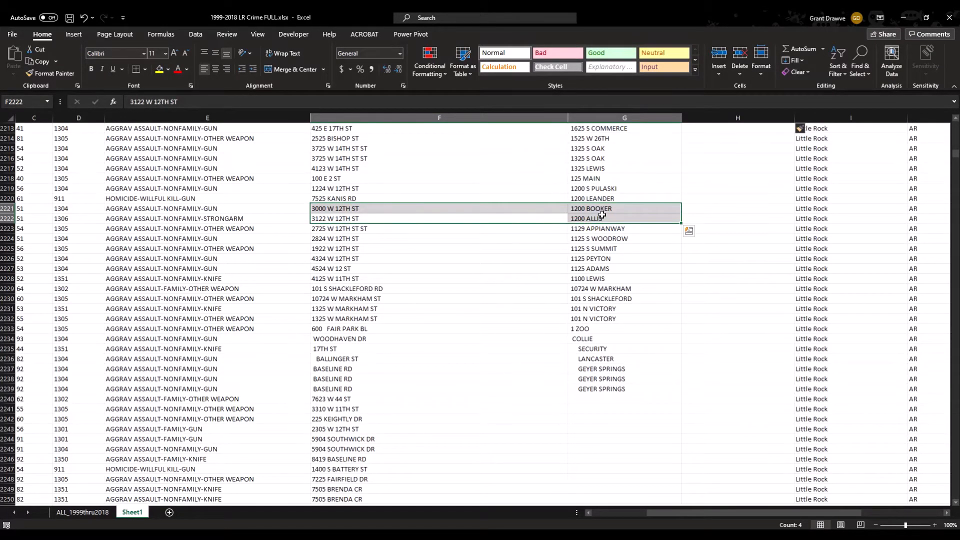
drag(342, 209, 588, 208)
click(365, 219)
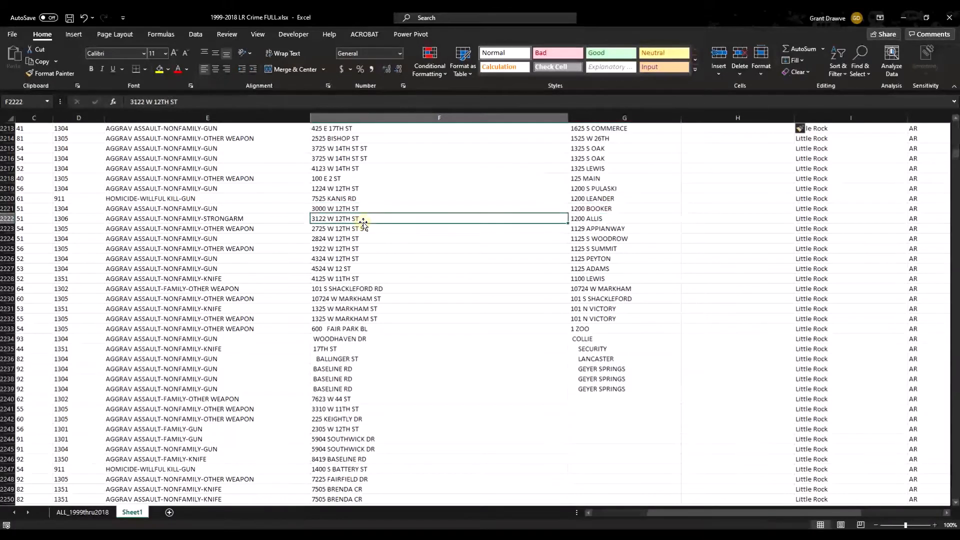
click(589, 221)
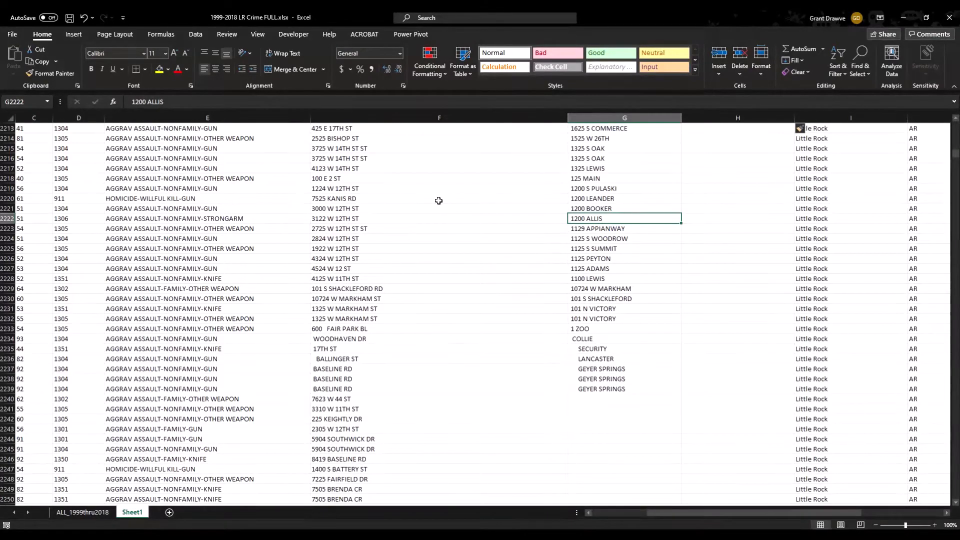
scroll(439, 201, up, 20)
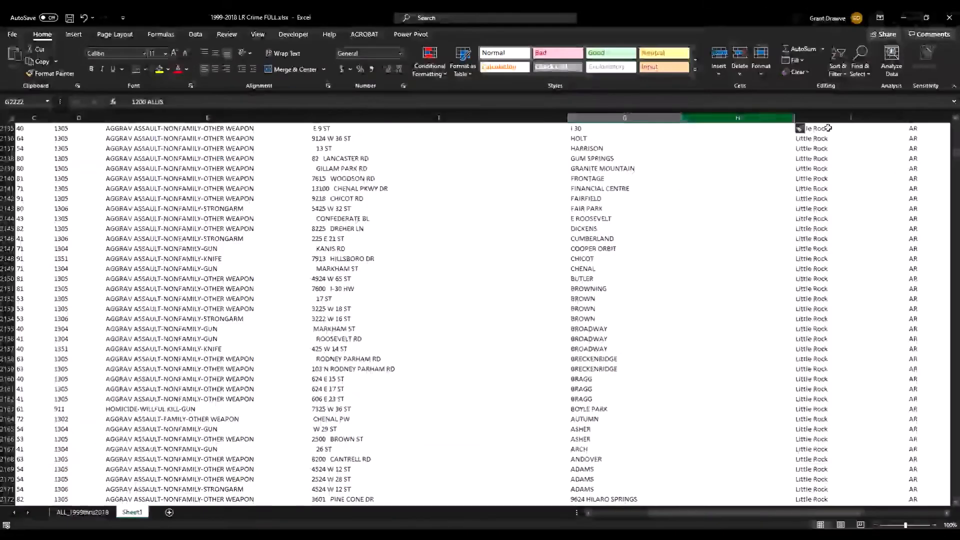
drag(955, 155, 955, 125)
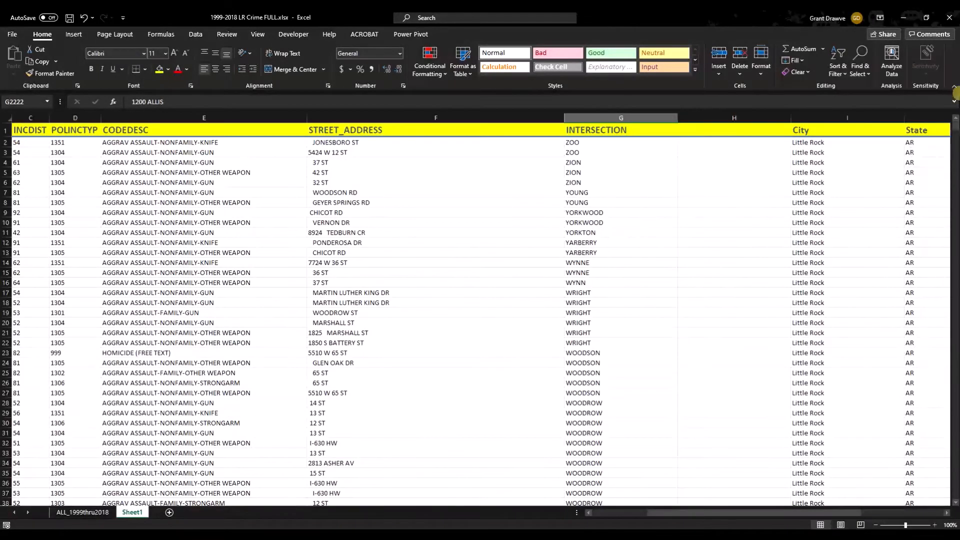
click(714, 133)
Title column H FullAddress and enter =CONCAT(F2," ","&"," ",G2) in H2, showing JONESBORO ST & ZOO.
text(FullAddress)
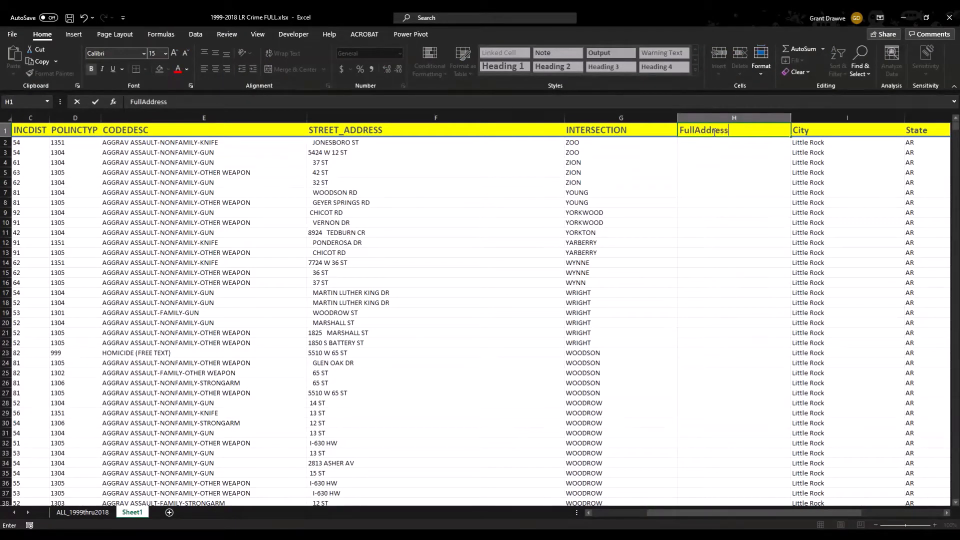
key(Return)
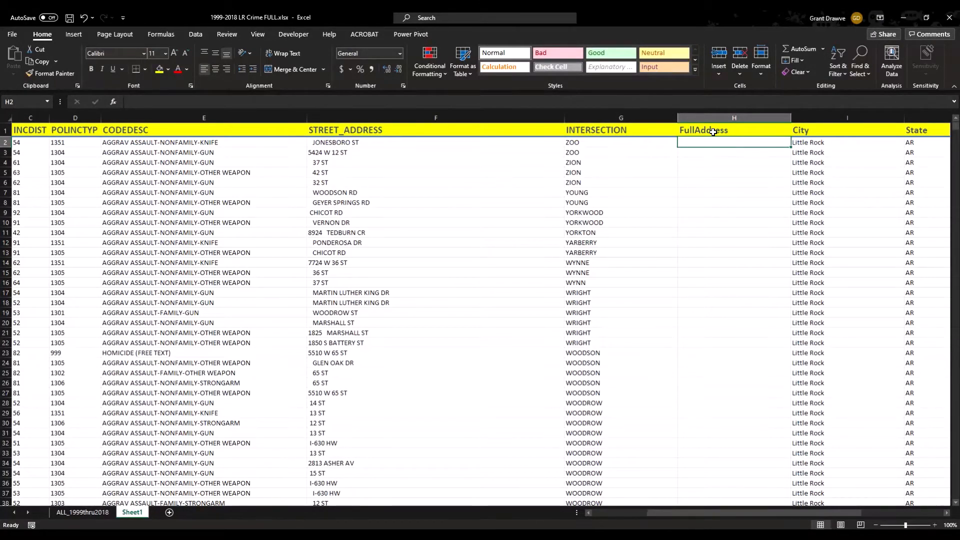
text(=)
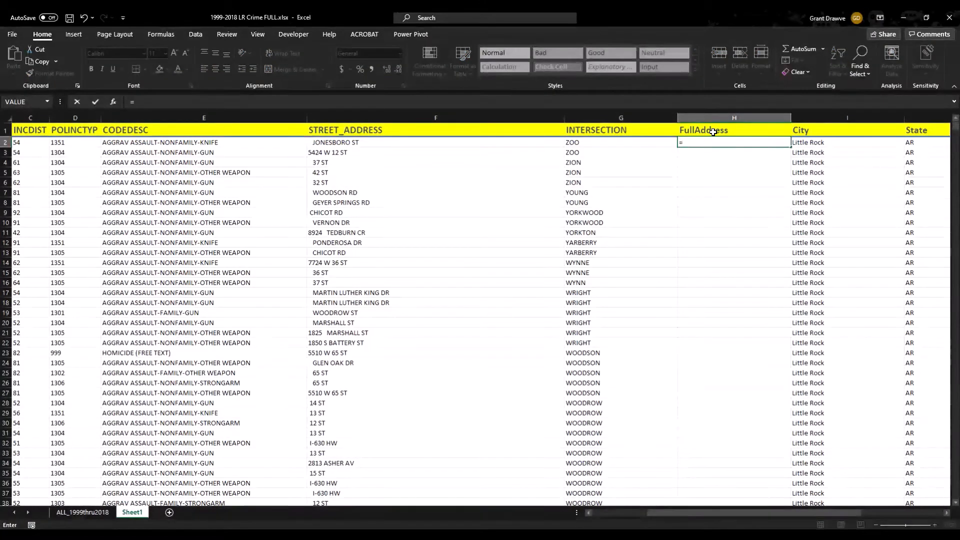
text(concat)
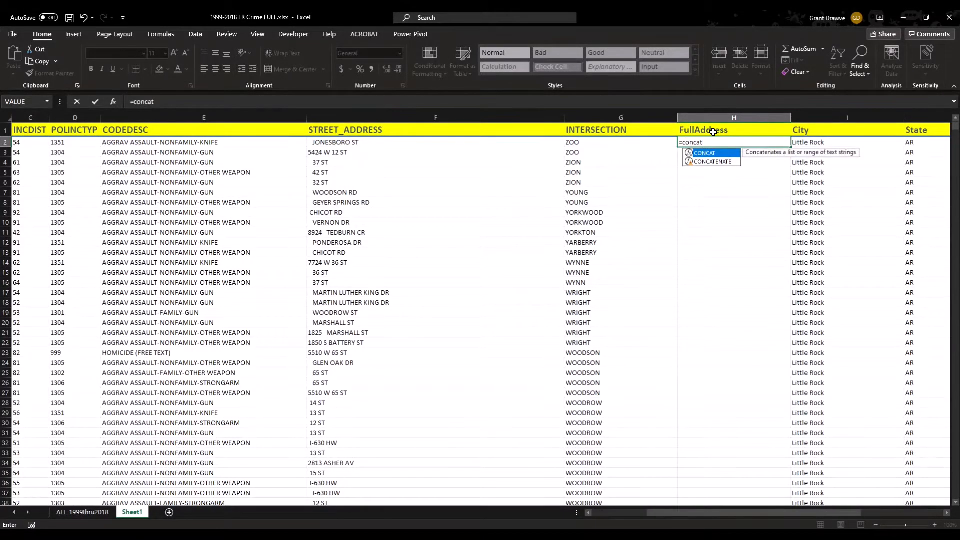
text(()
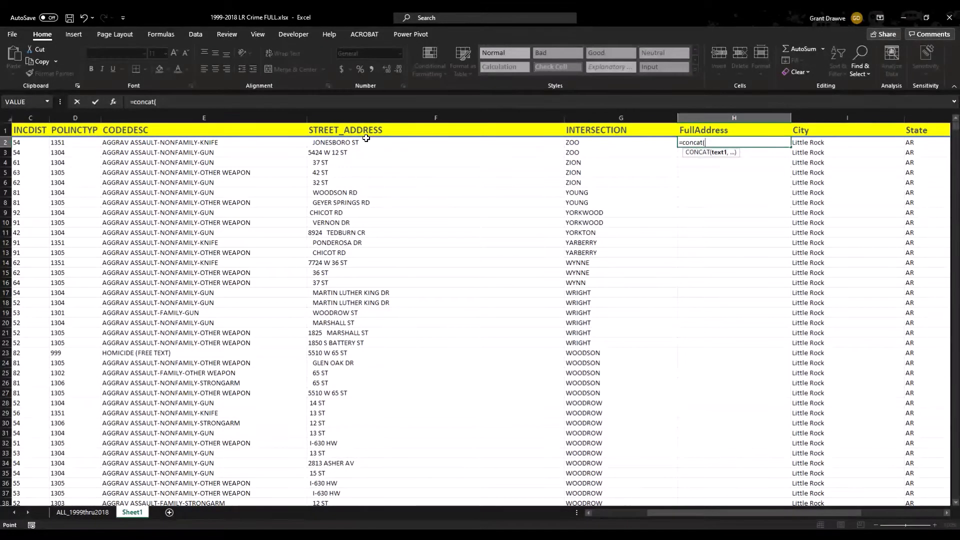
click(366, 140)
text(,)
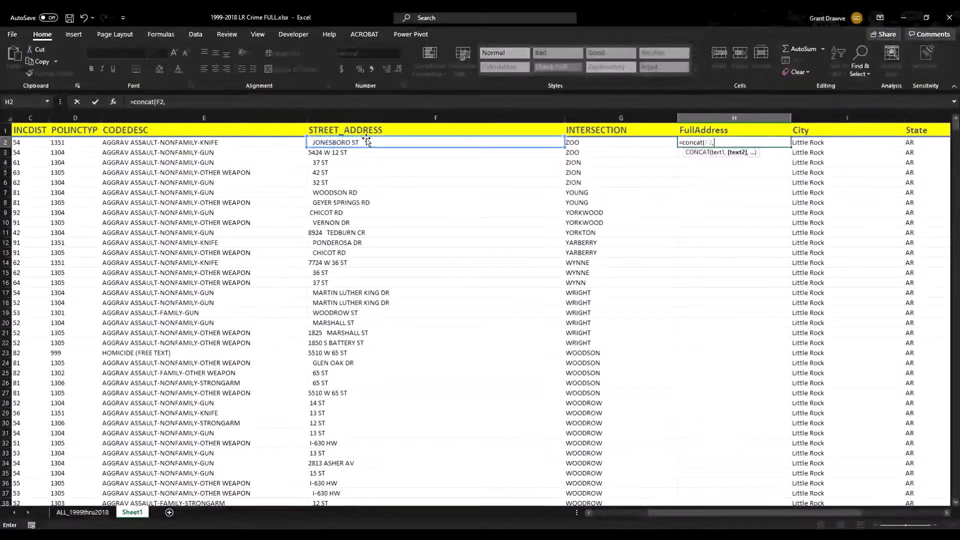
text(" ",)
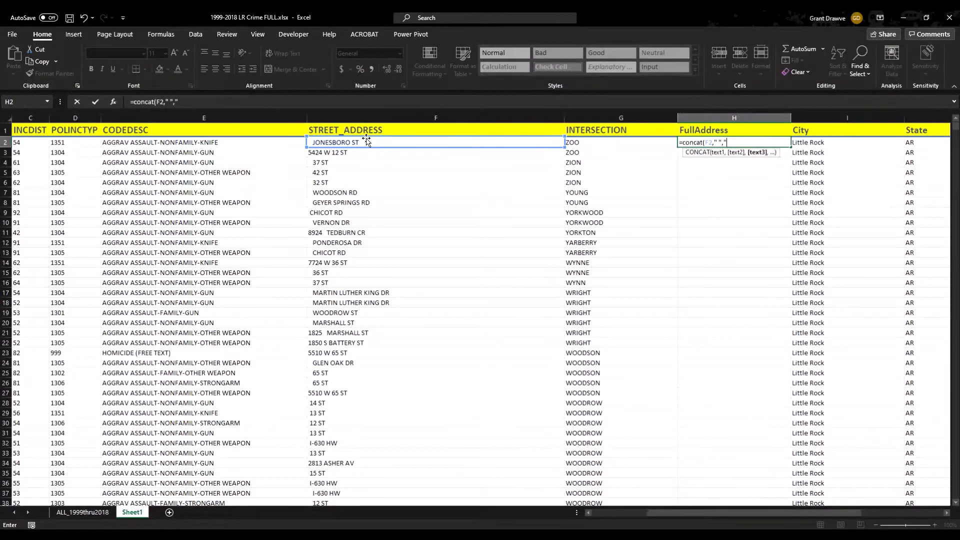
text("&"," ",)
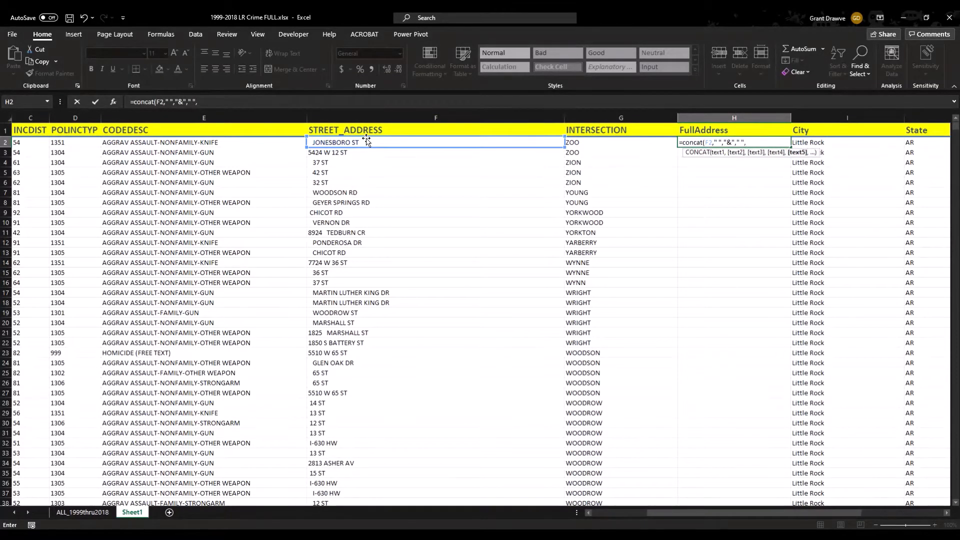
click(592, 143)
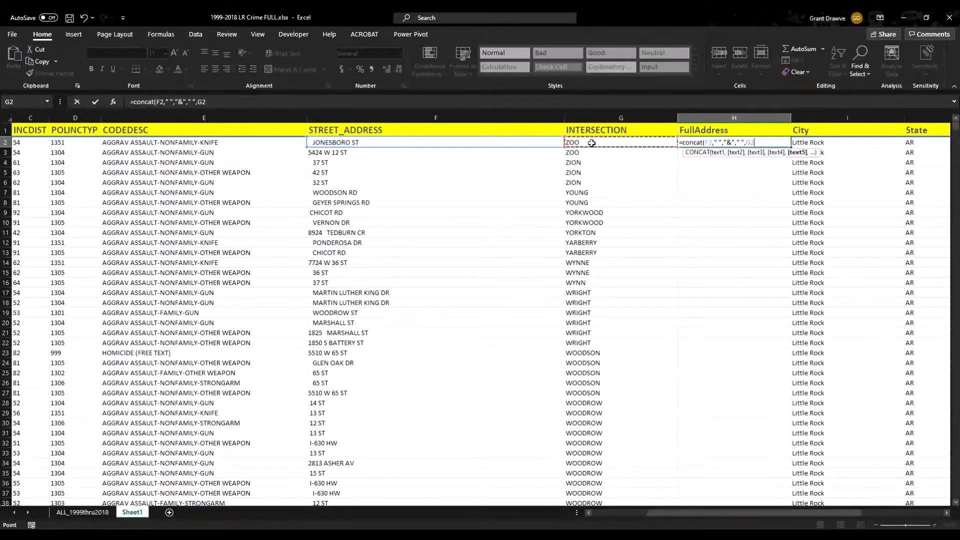
text())
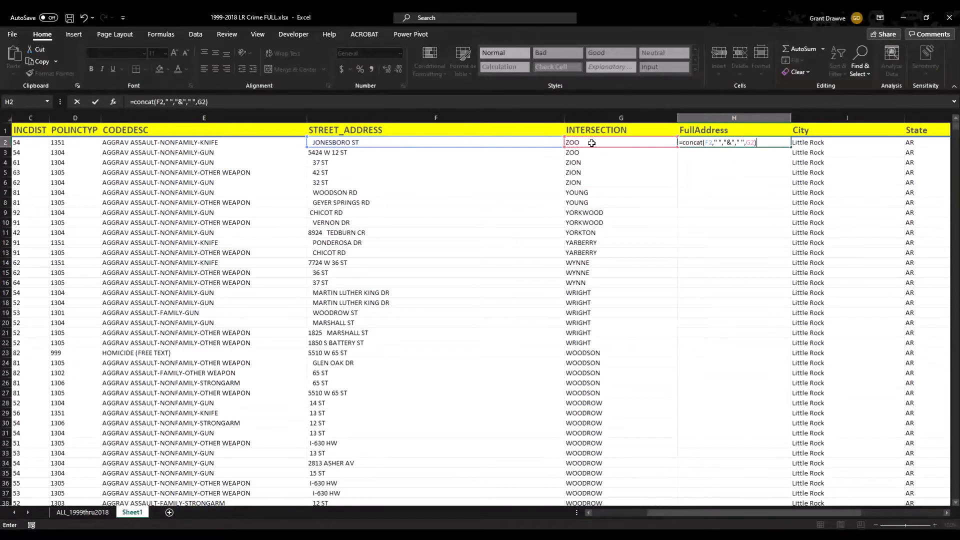
key(Return)
click(760, 143)
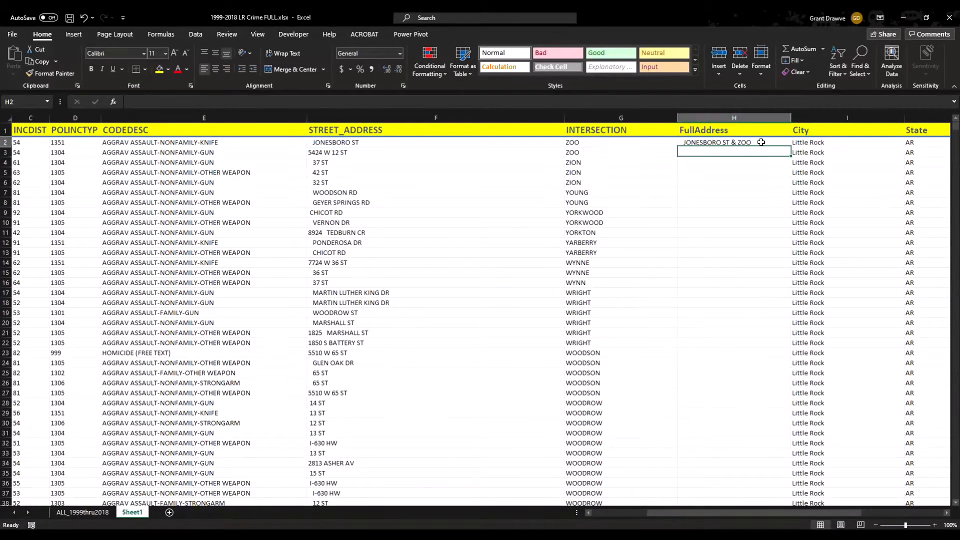
Fill the CONCAT formula down to row 2239 and fill =F2240 from H2240 to the bottom.
drag(791, 146, 709, 332)
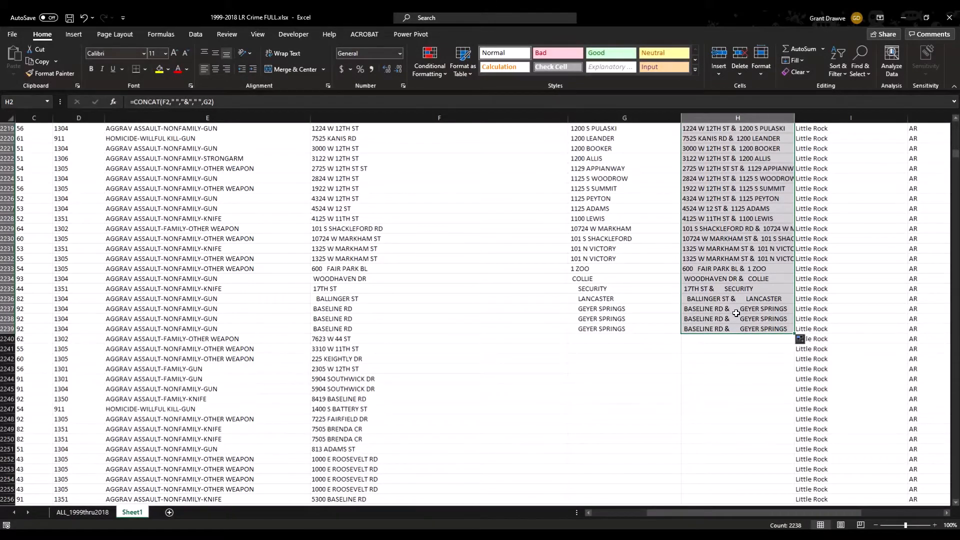
click(711, 340)
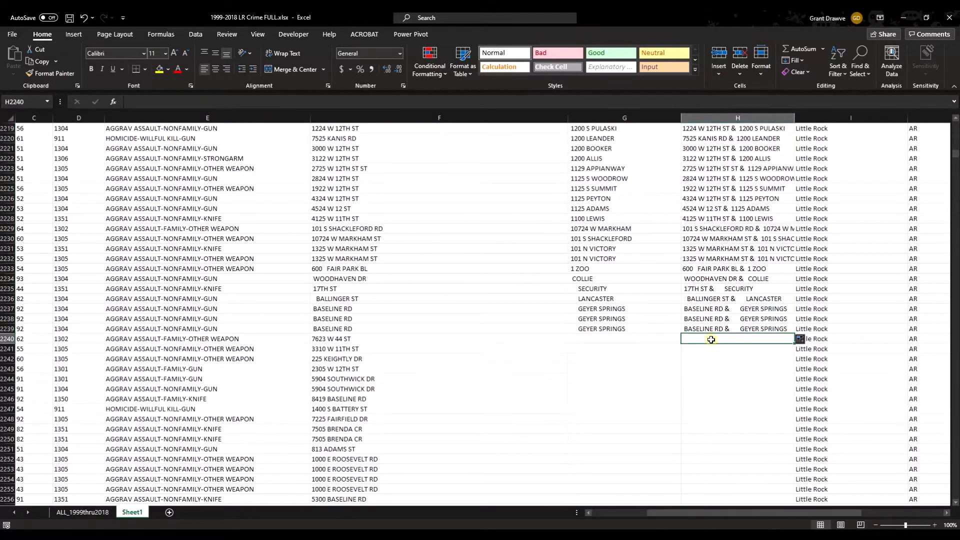
text(=)
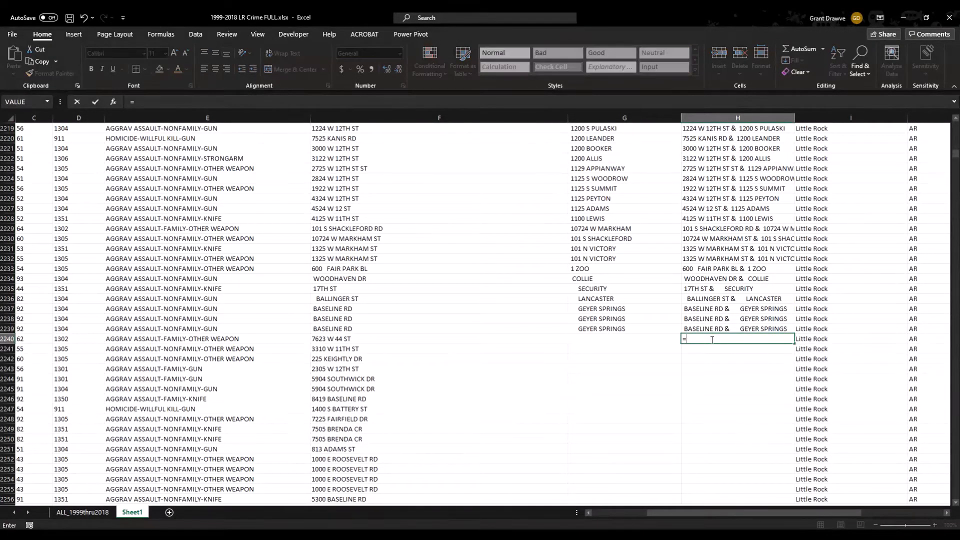
click(416, 339)
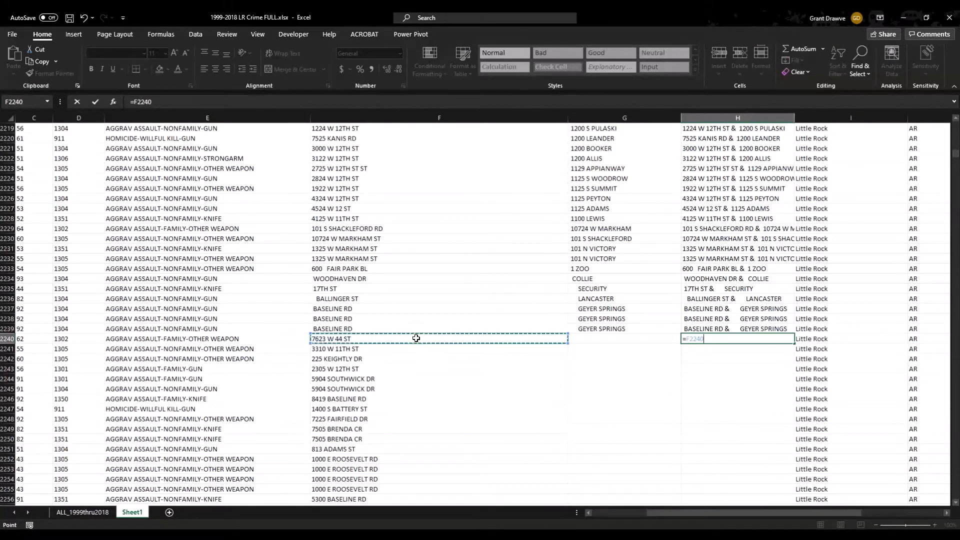
key(Return)
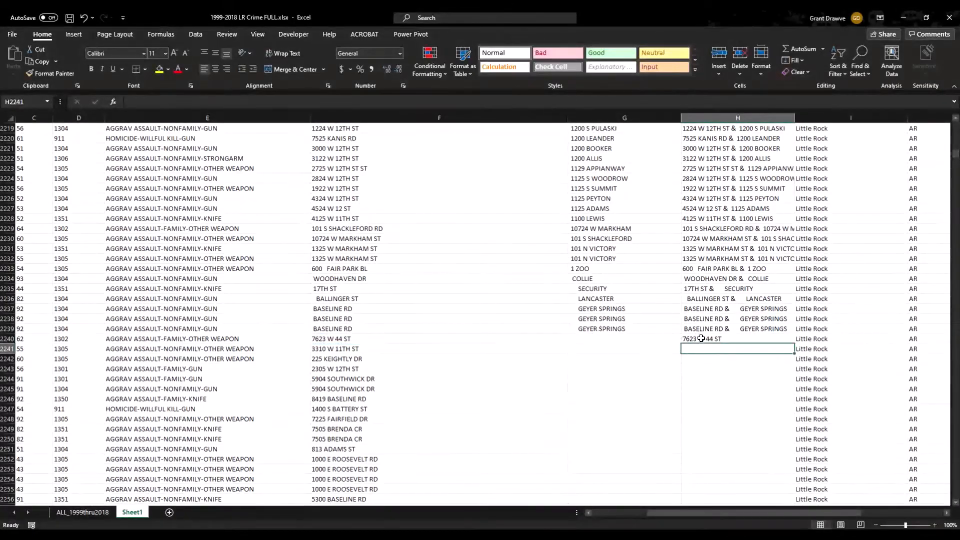
click(745, 339)
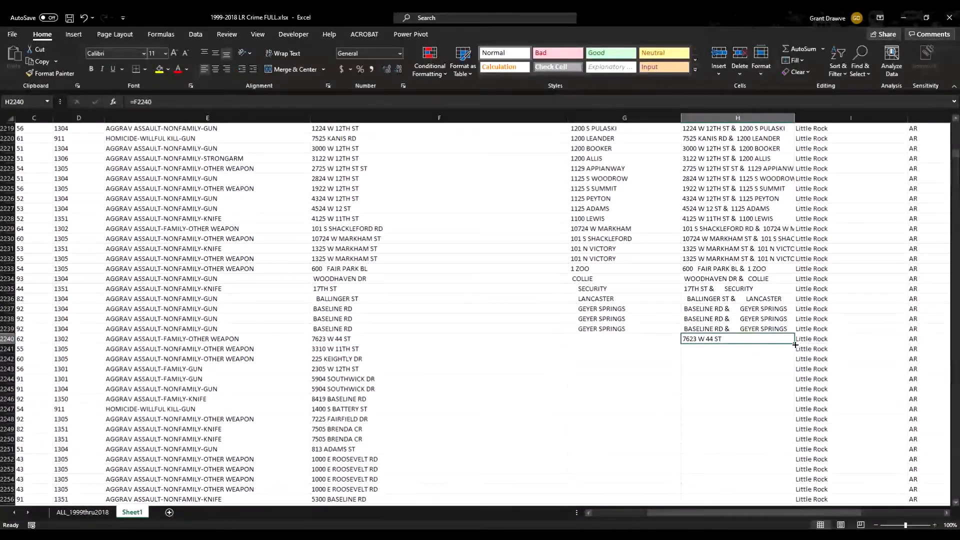
double_click(794, 344)
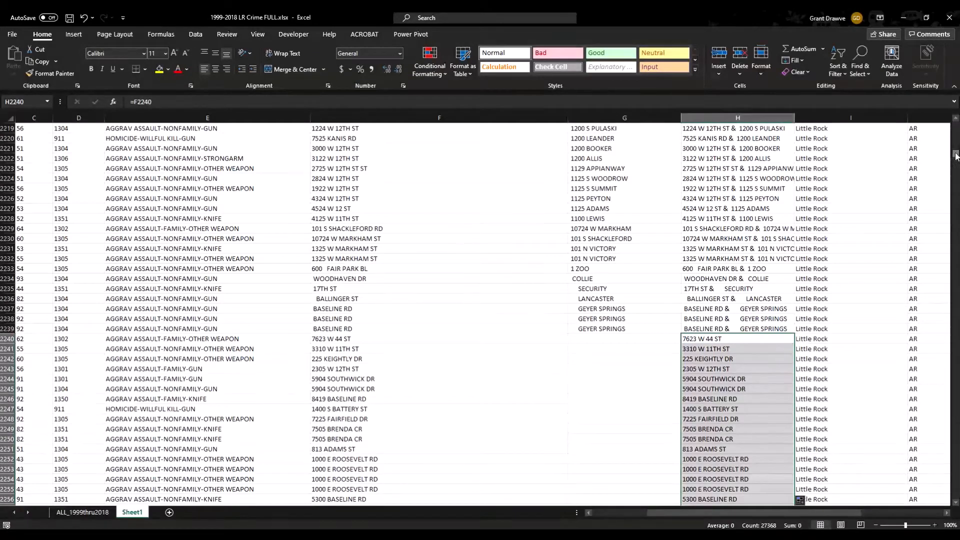
Copy the FullAddress column and paste it over itself as values, then spot-check several cells.
drag(956, 153, 957, 124)
click(710, 118)
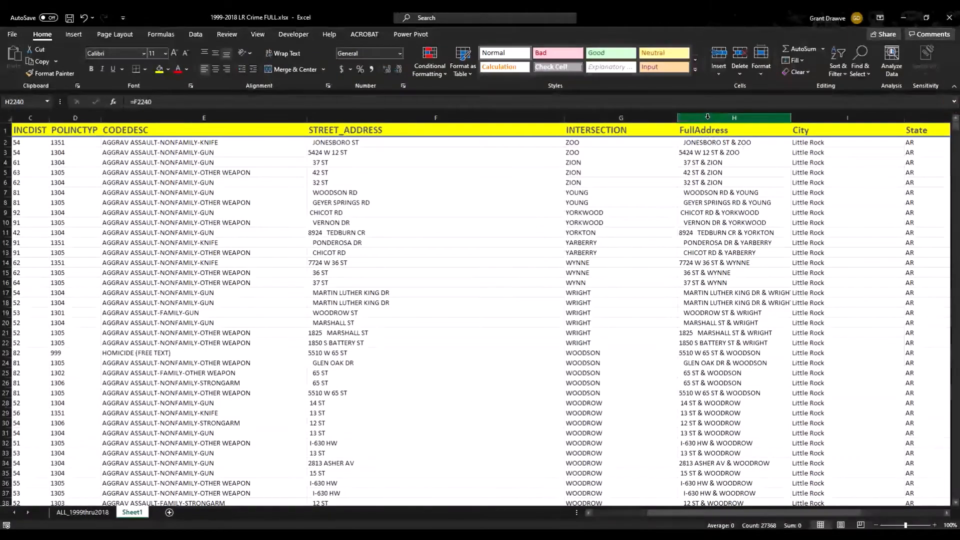
right_click(710, 120)
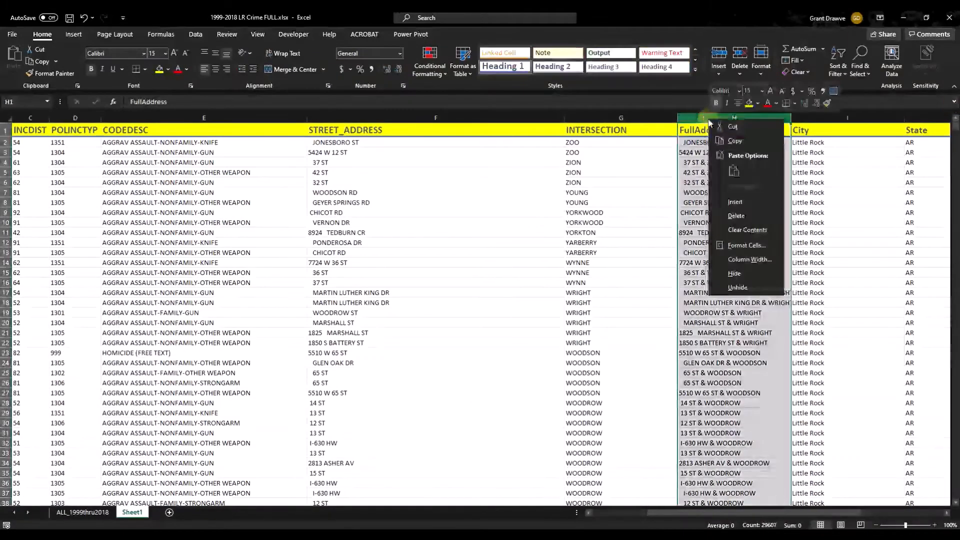
click(736, 142)
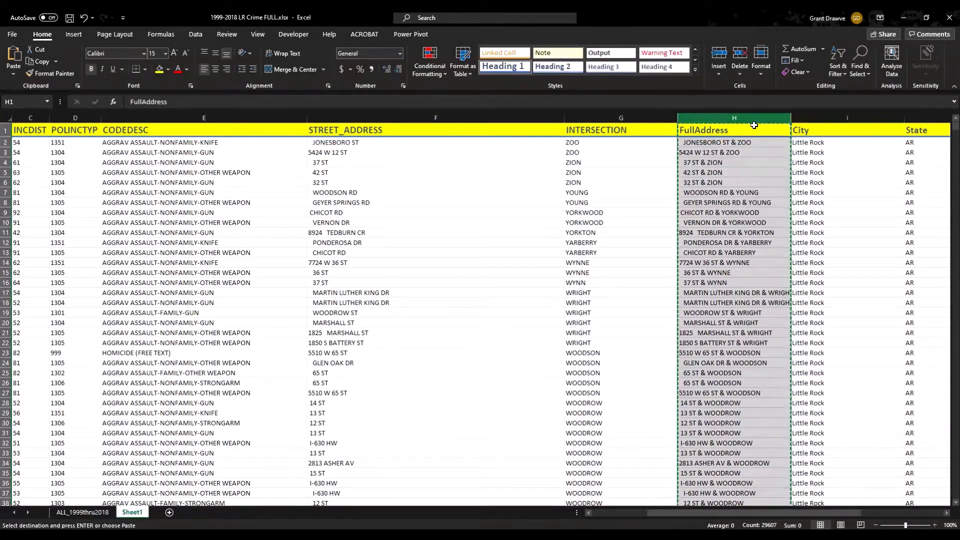
right_click(740, 115)
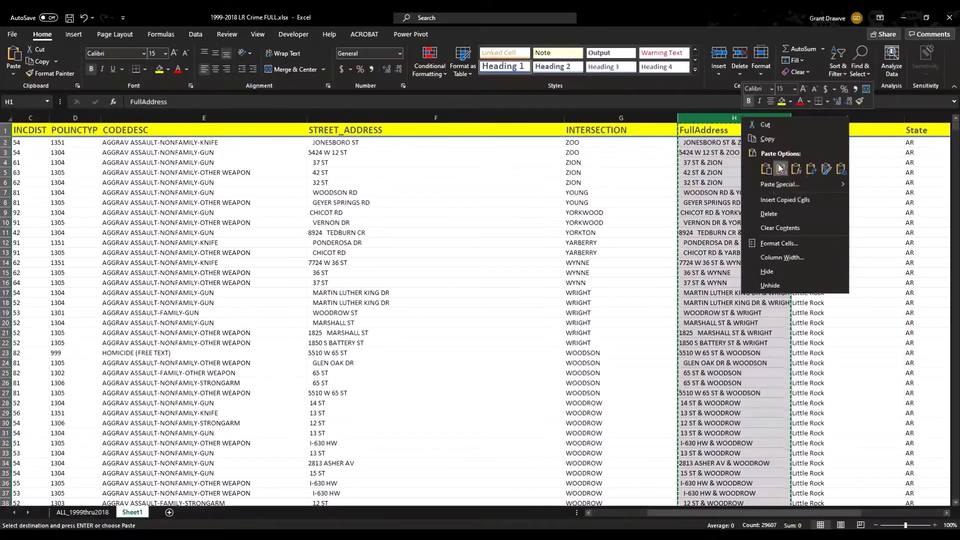
click(832, 138)
click(701, 161)
click(709, 222)
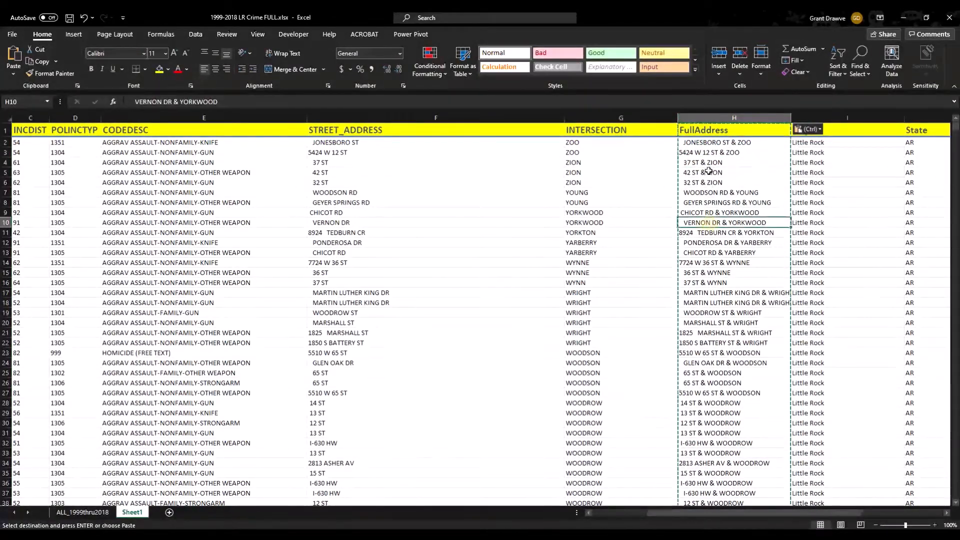
click(709, 171)
click(706, 114)
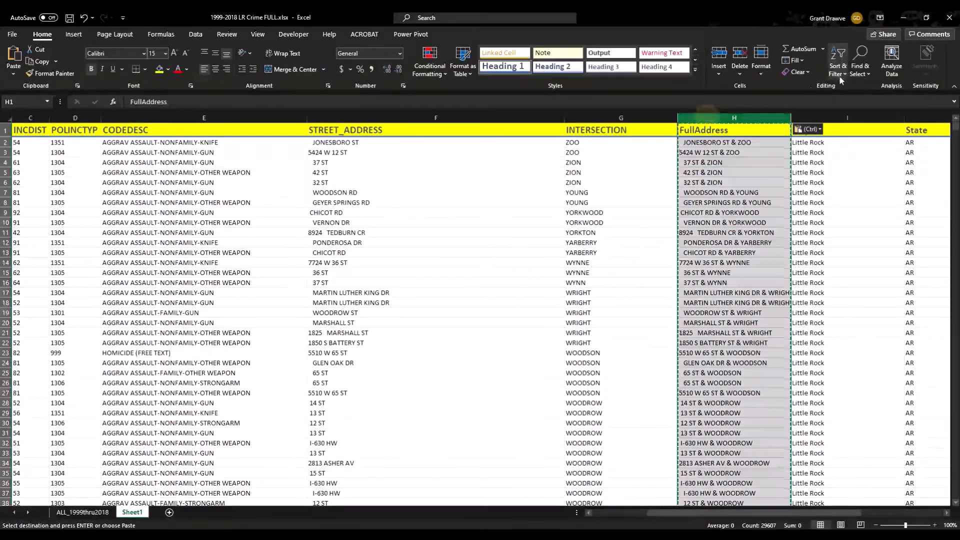
Run Replace All on extra spaces in FullAddress repeatedly until nothing remains to replace.
click(842, 72)
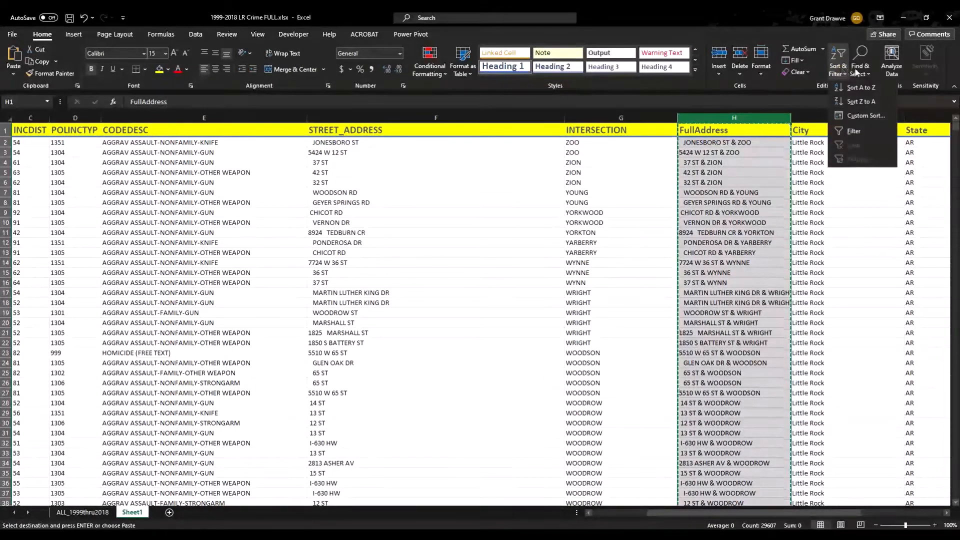
click(860, 73)
click(861, 73)
click(872, 107)
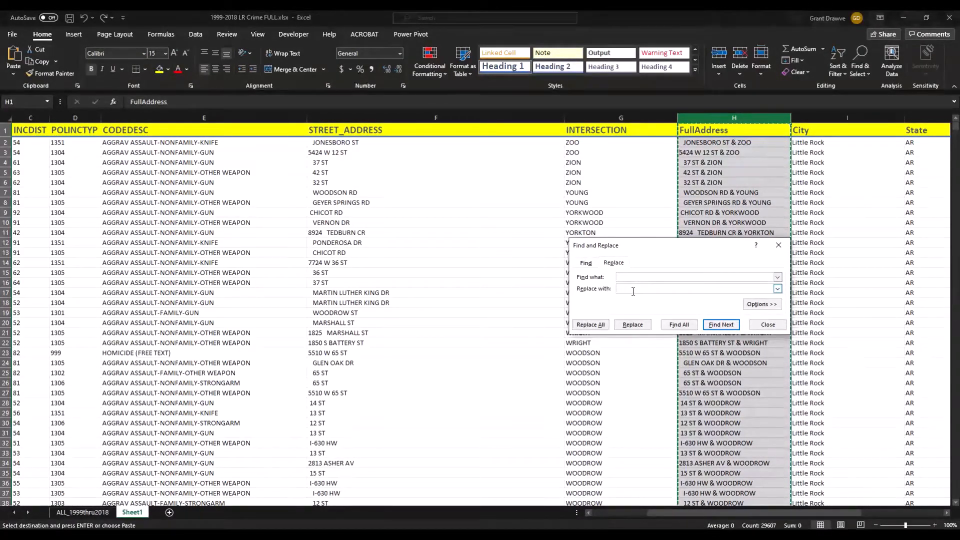
click(590, 325)
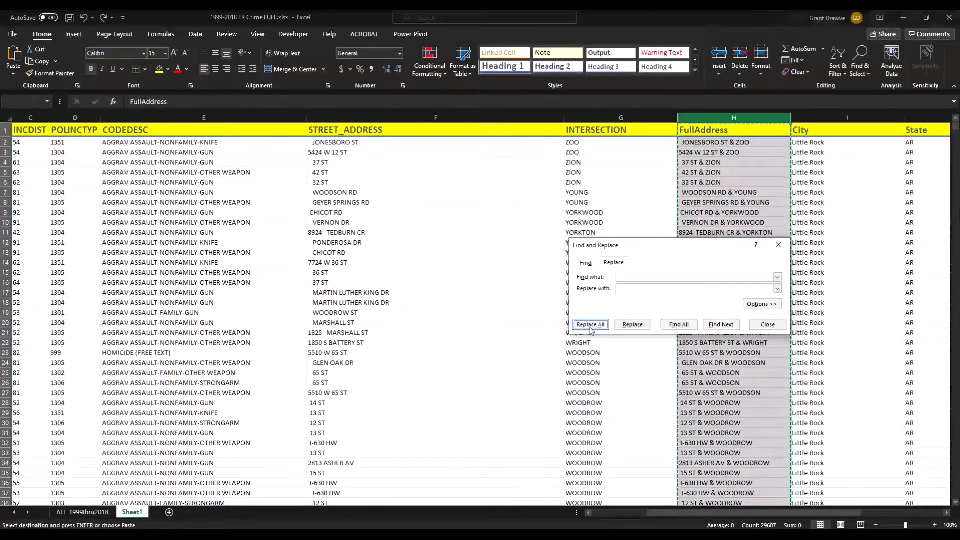
click(484, 304)
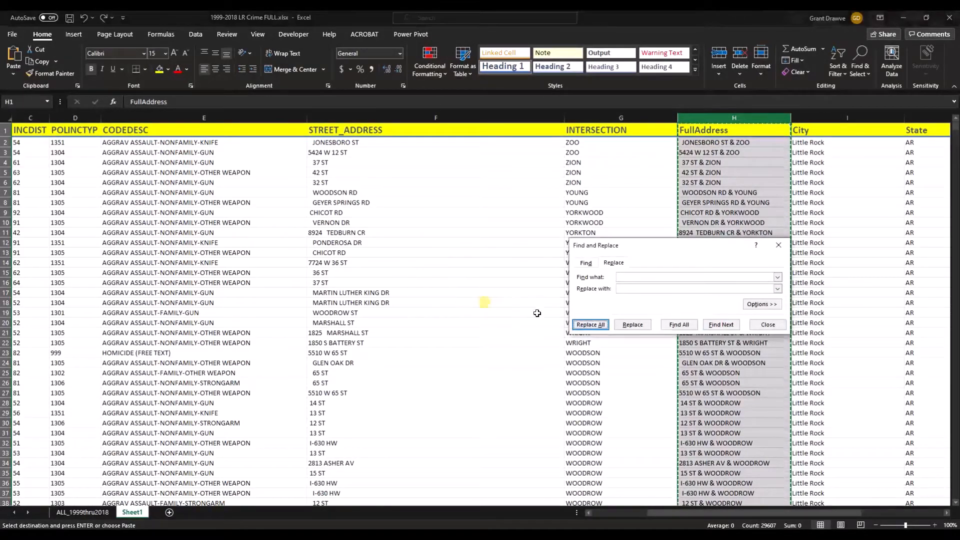
click(602, 324)
click(483, 304)
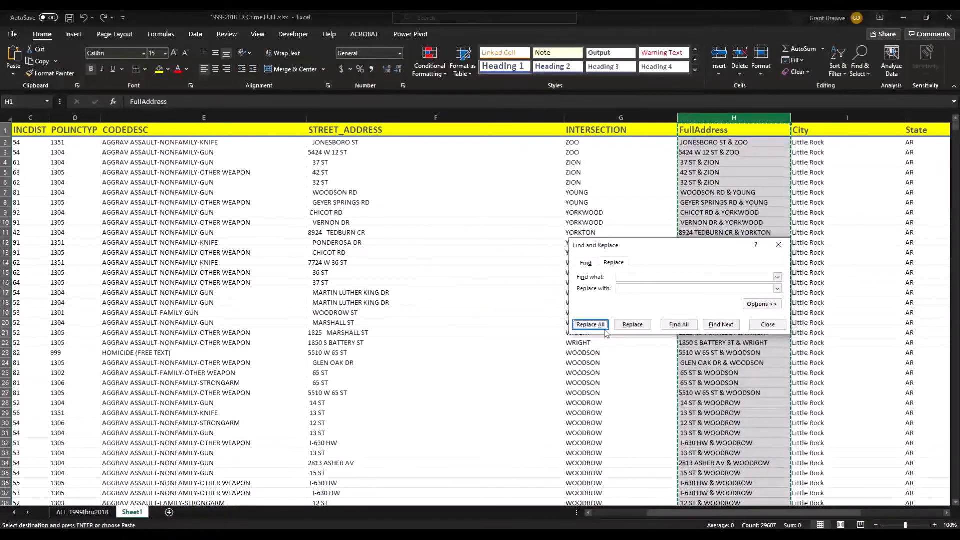
click(601, 324)
click(483, 304)
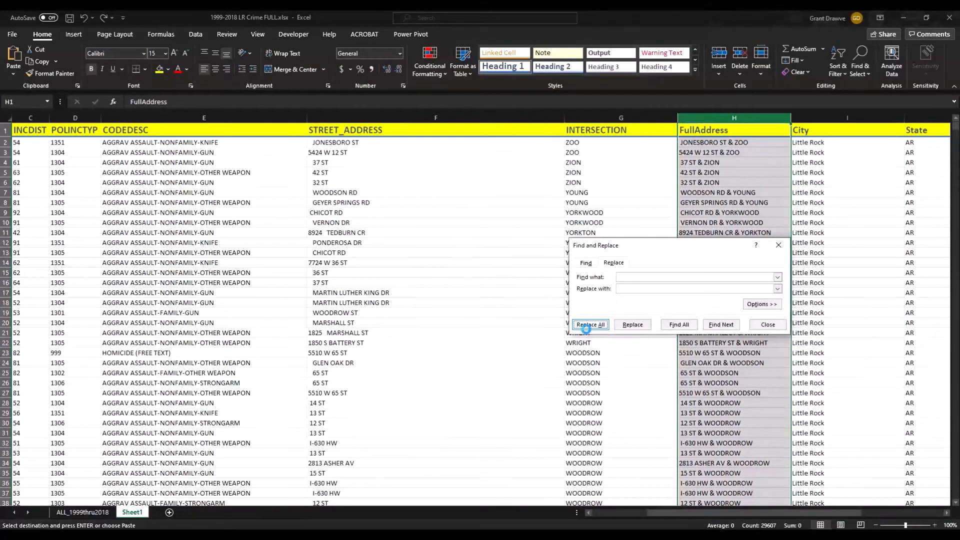
click(589, 325)
click(492, 303)
click(590, 325)
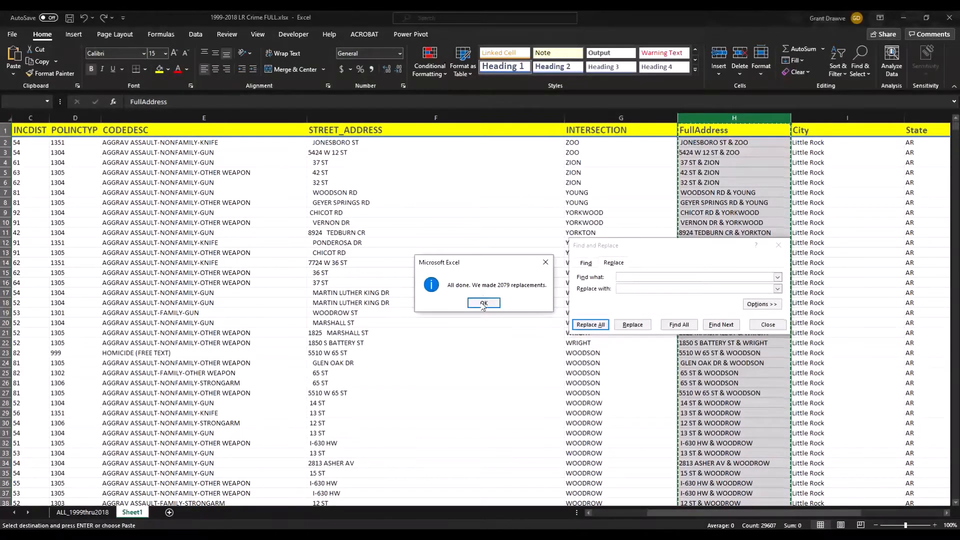
click(481, 303)
click(590, 325)
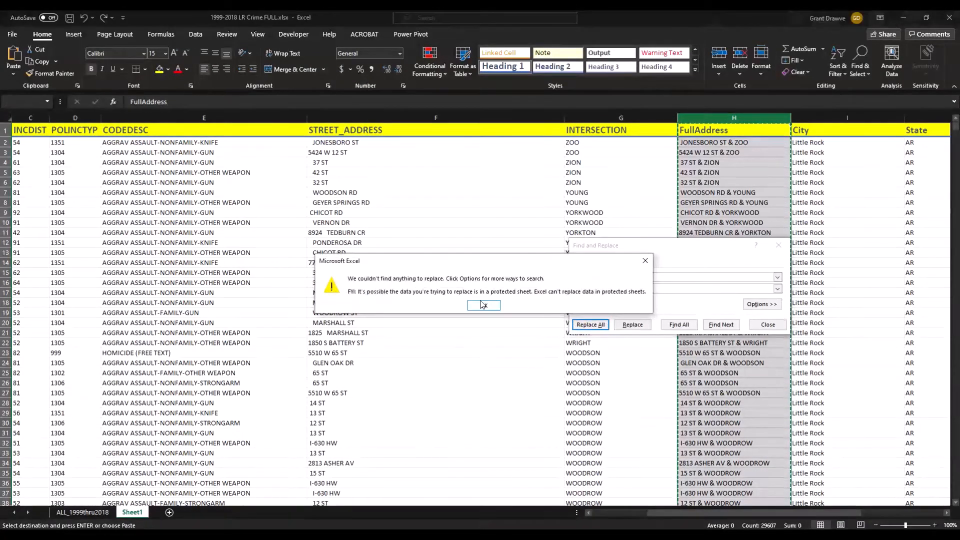
click(484, 305)
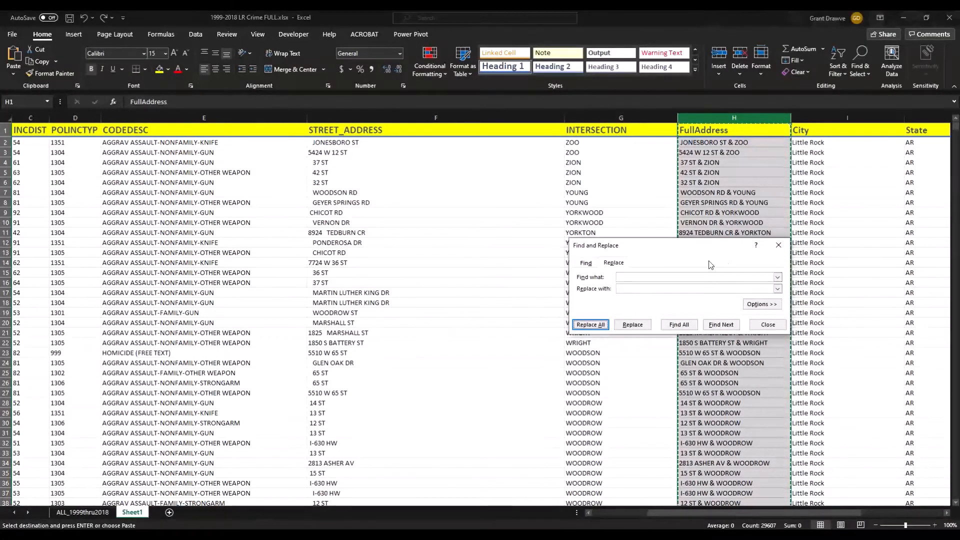
click(778, 245)
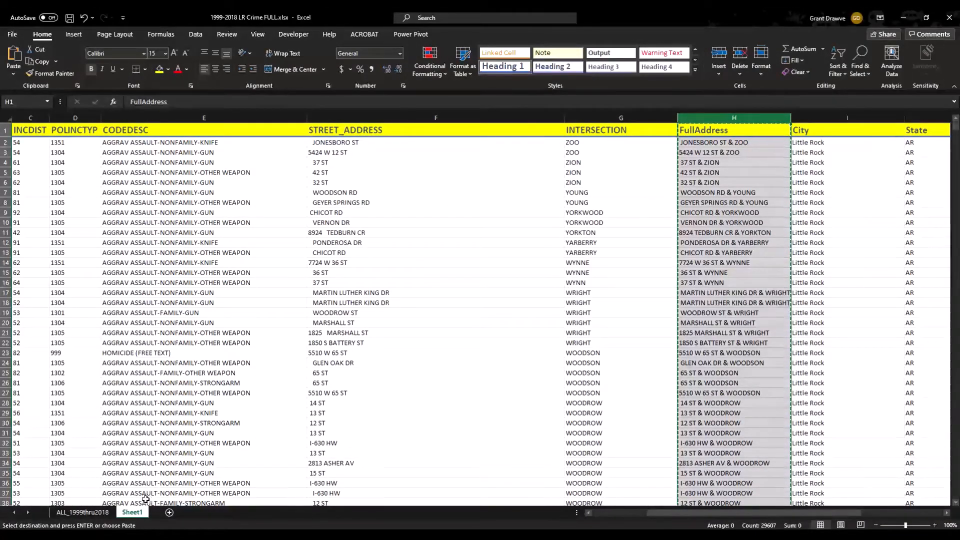
Rename the sheet tab to AggAssaultHomicide_LR, save the 1999-2018 LR Crime FULL workbook, and exit Excel.
double_click(134, 512)
text(g)
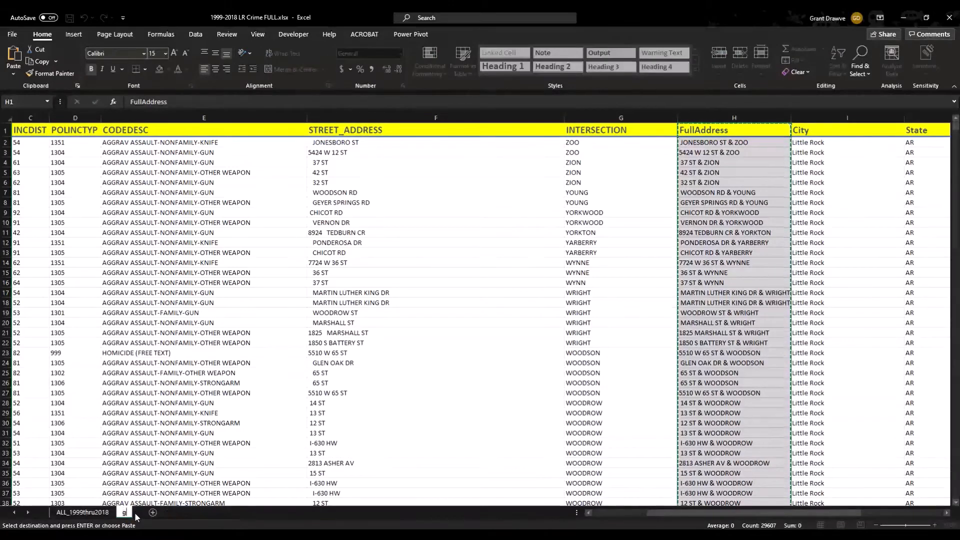
text(AggAss)
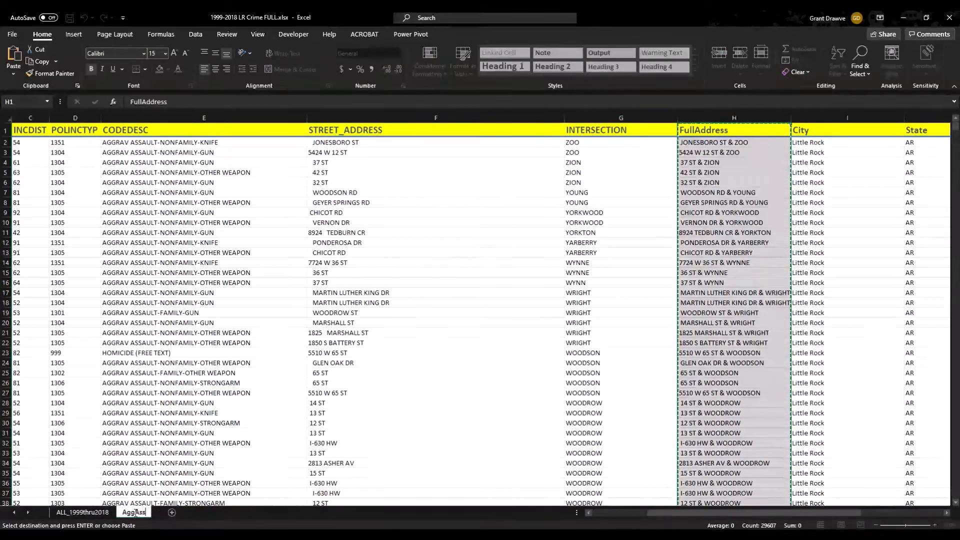
text(aultHomicide)
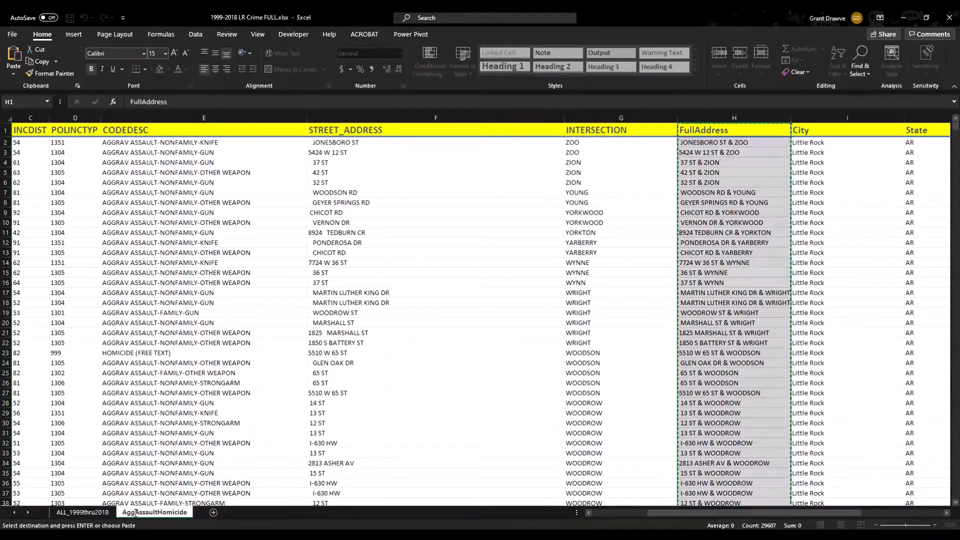
text(_LR)
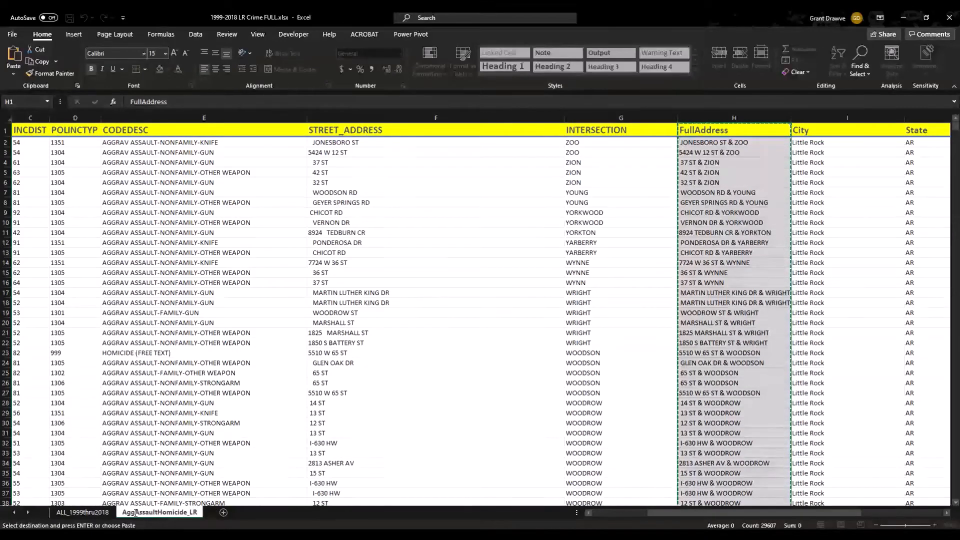
text(_)
key(BackSpace)
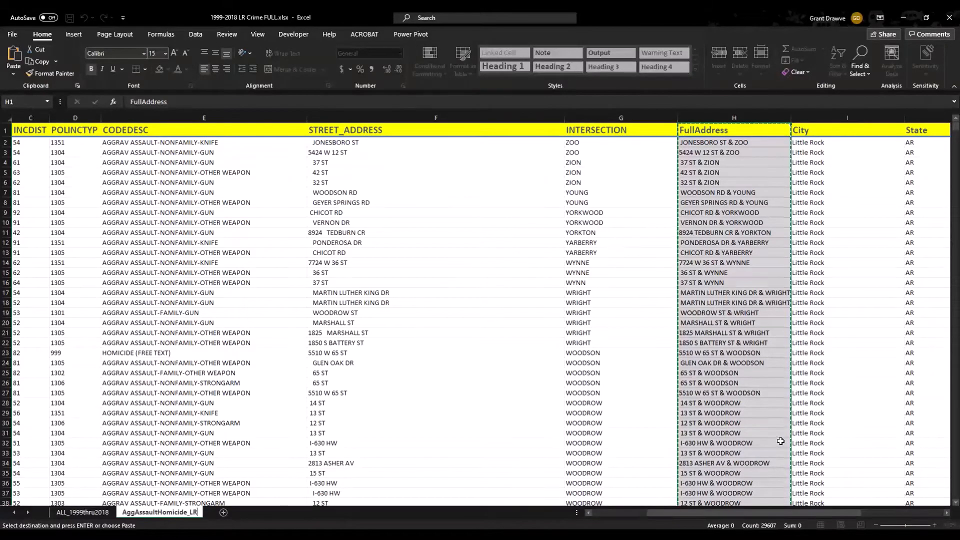
click(386, 320)
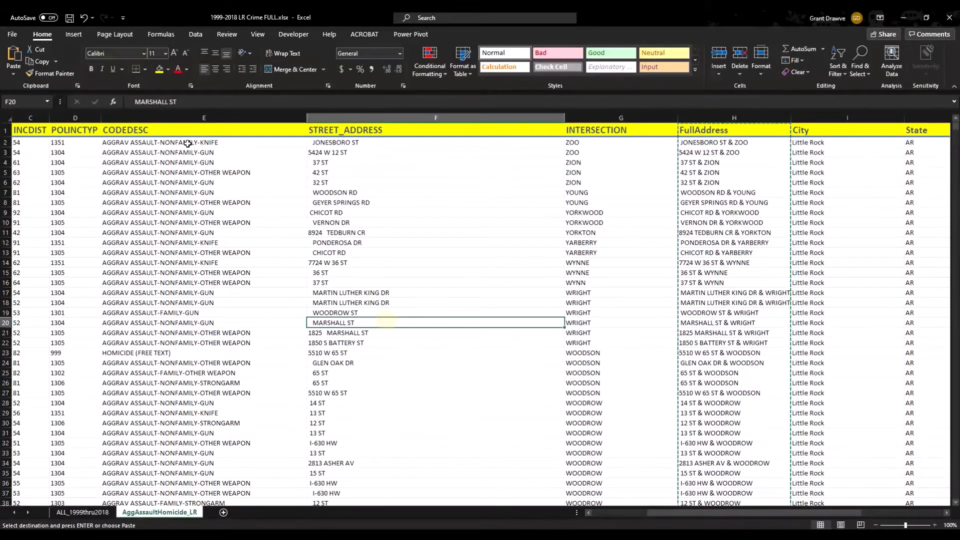
click(71, 19)
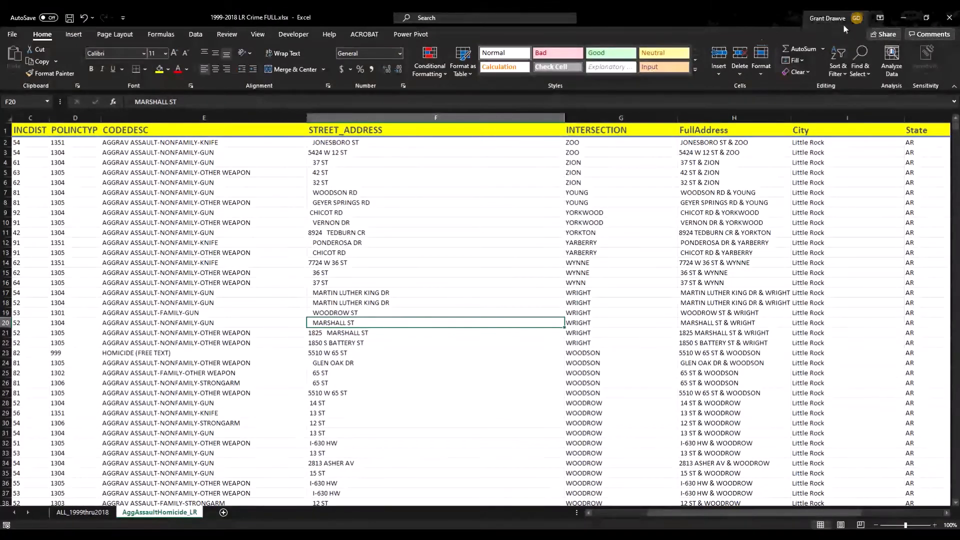
click(948, 20)
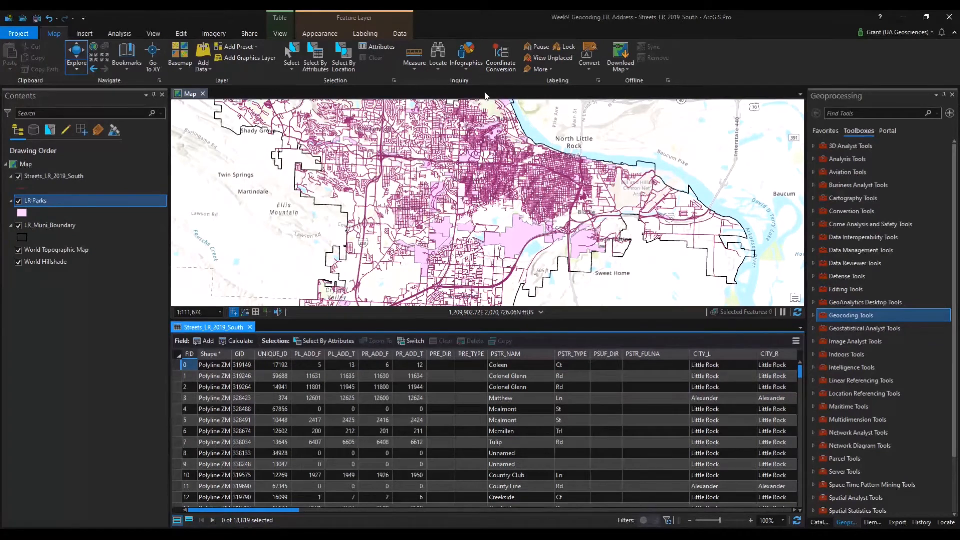
Turn off LR Parks, select Streets_LR_2019_South with its attribute table, and pan the map.
click(18, 201)
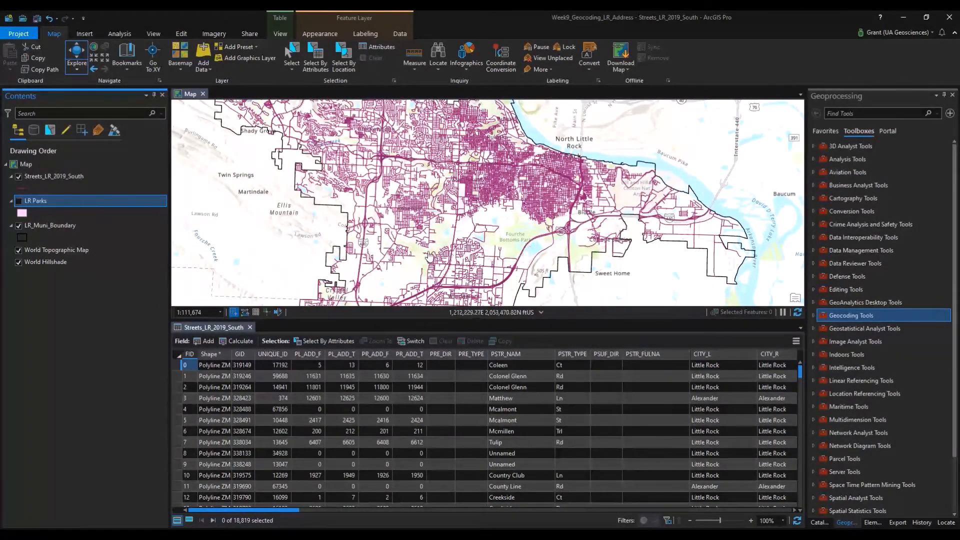
click(110, 177)
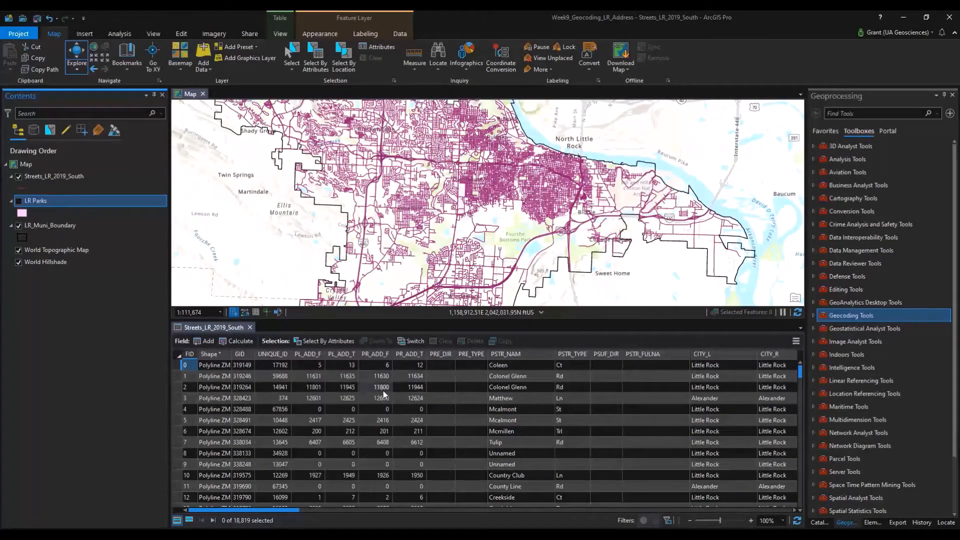
click(794, 510)
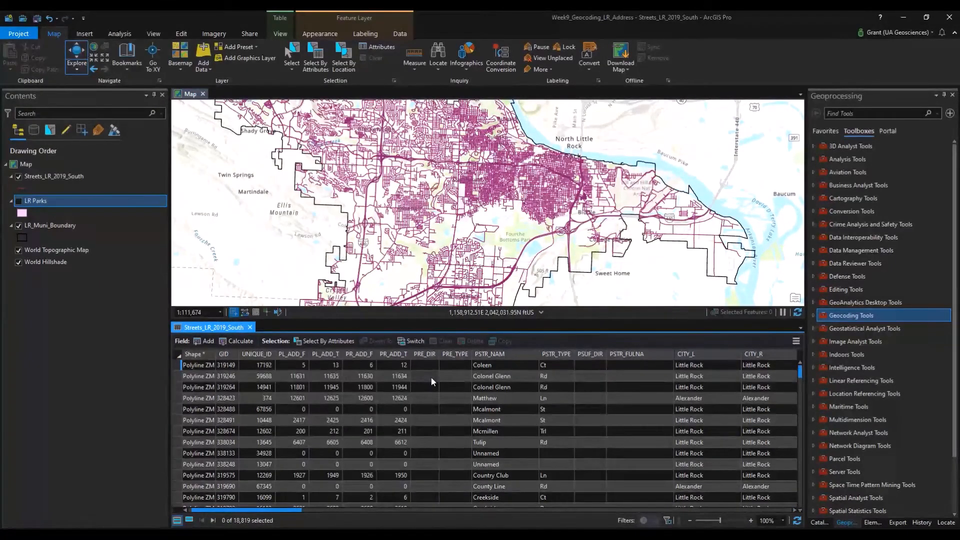
drag(215, 511, 201, 483)
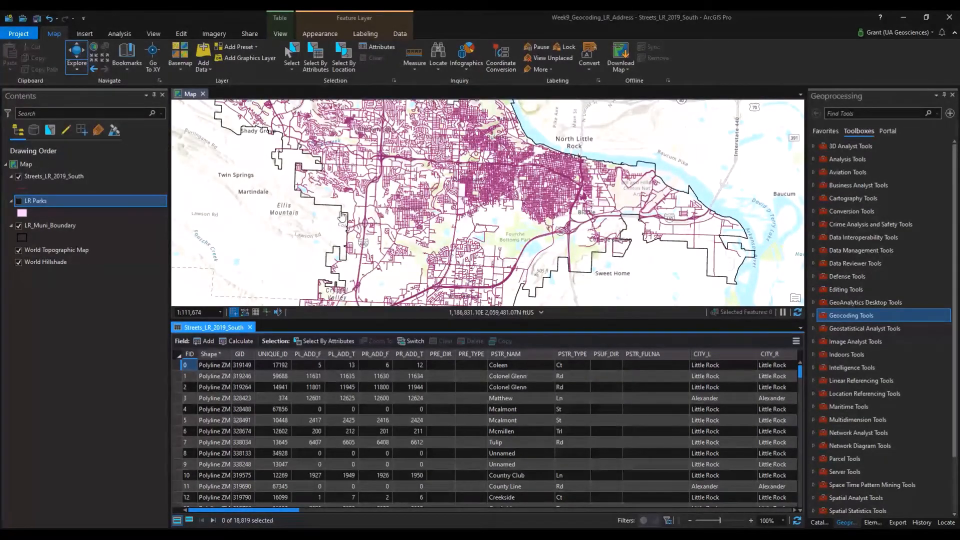
drag(342, 217, 454, 201)
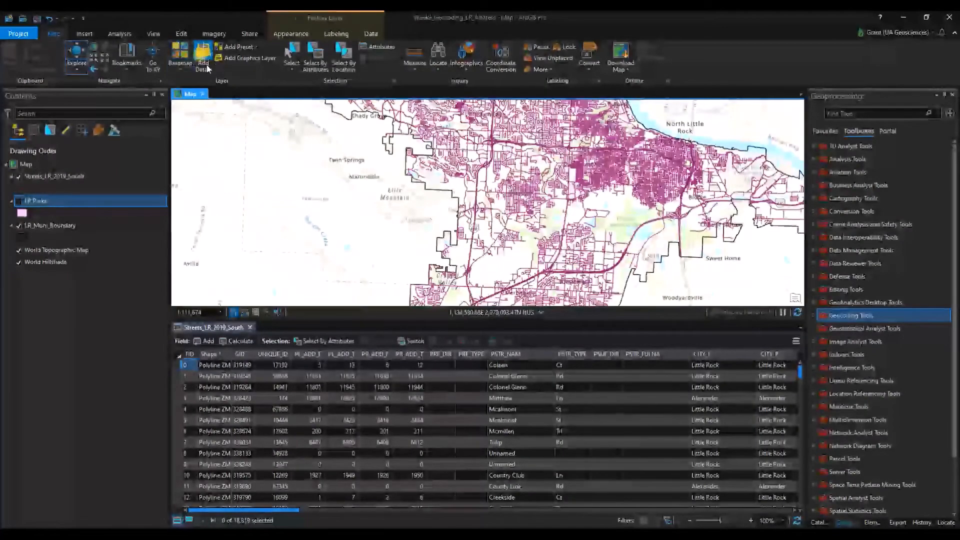
Add the AggAssaultHomicide_LR$ sheet from TutorialData's 1999-2018 LR Crime FULL.xlsx to the map.
click(206, 66)
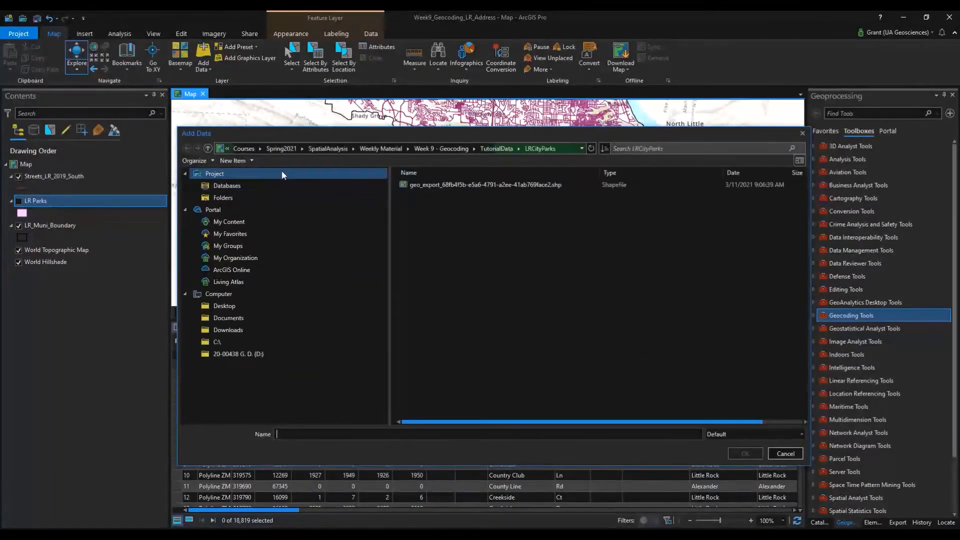
click(497, 148)
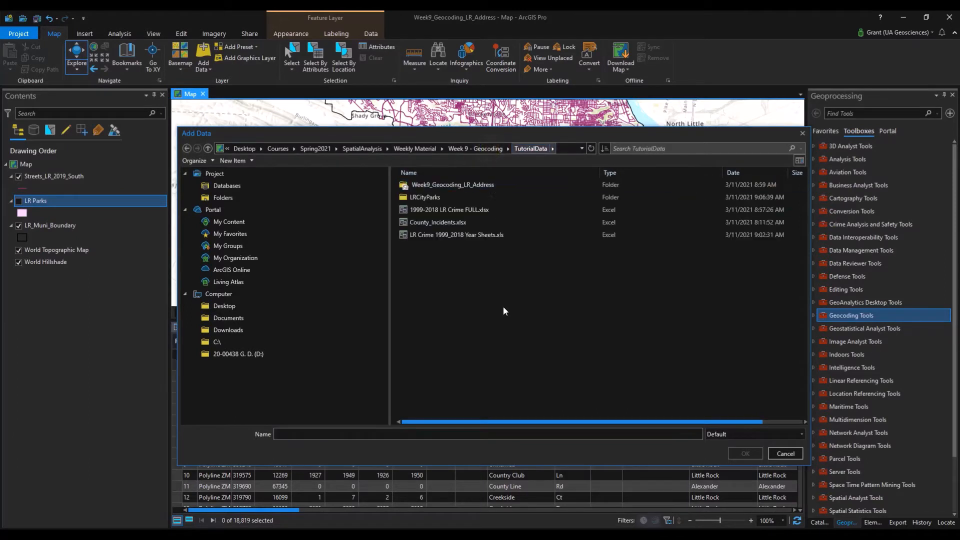
double_click(445, 210)
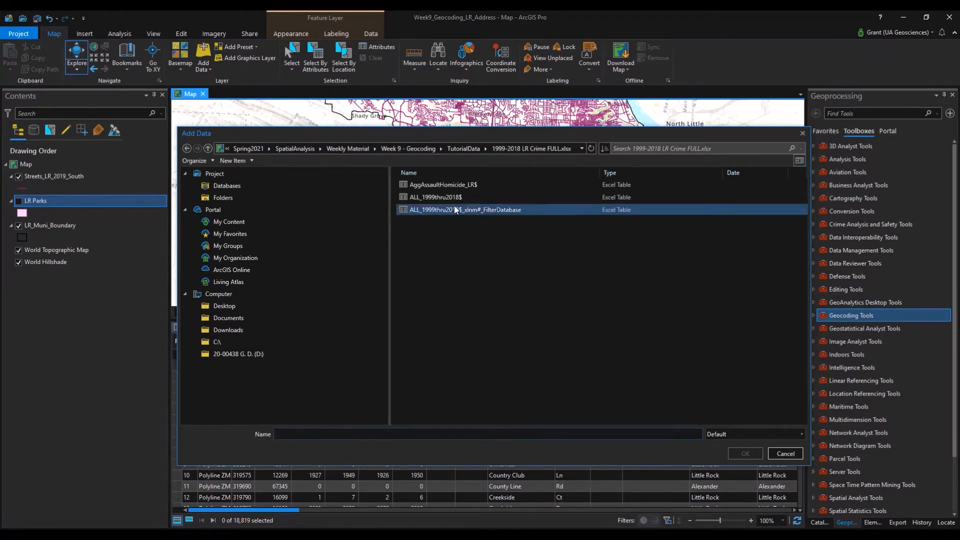
click(457, 188)
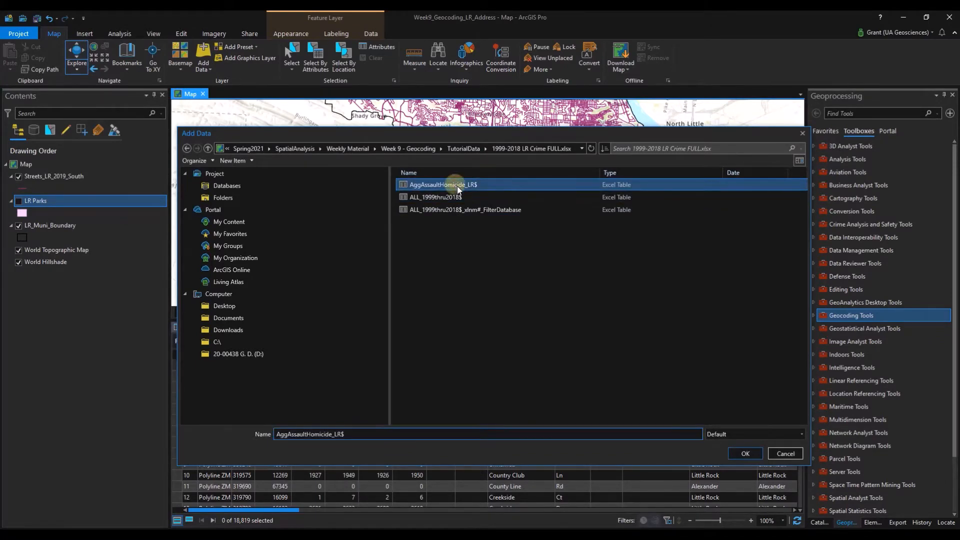
click(753, 452)
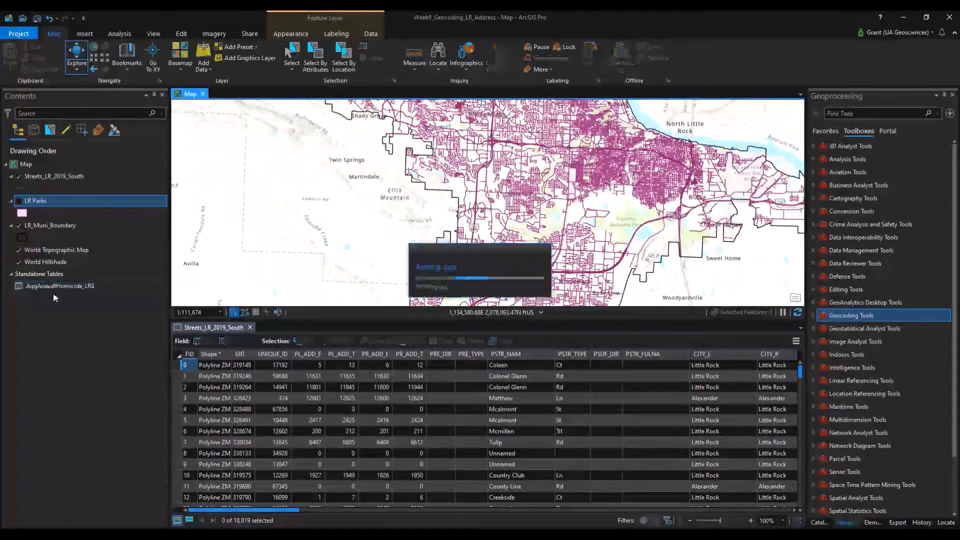
Open the AggAssaultHomicide_LR$ standalone table in a table view.
click(50, 287)
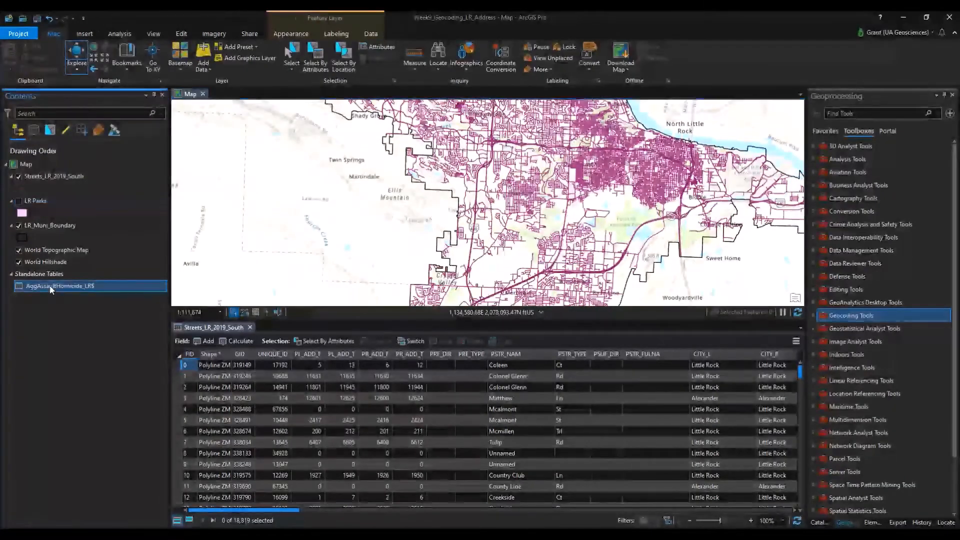
right_click(51, 289)
click(75, 307)
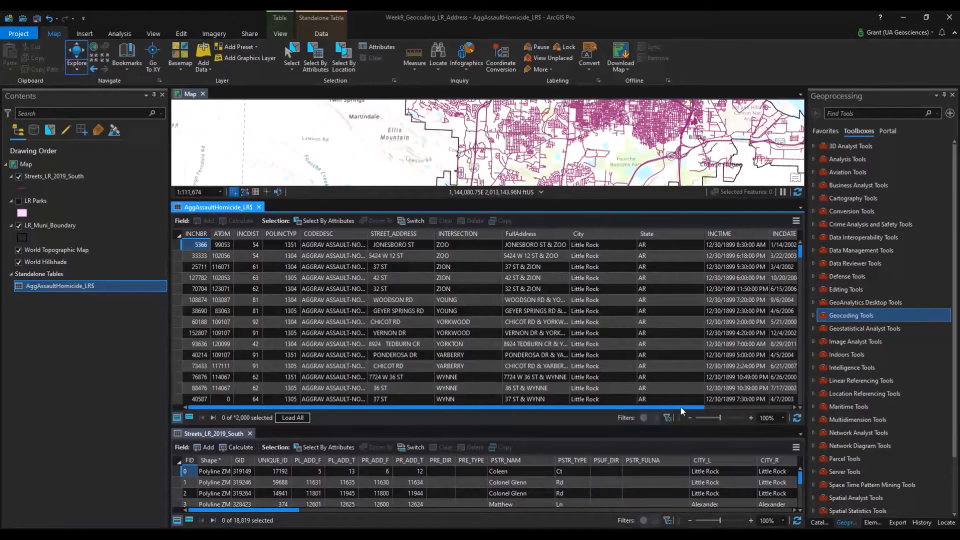
Scroll through the table and use Load All to bring in all 29,606 records.
drag(680, 407, 695, 403)
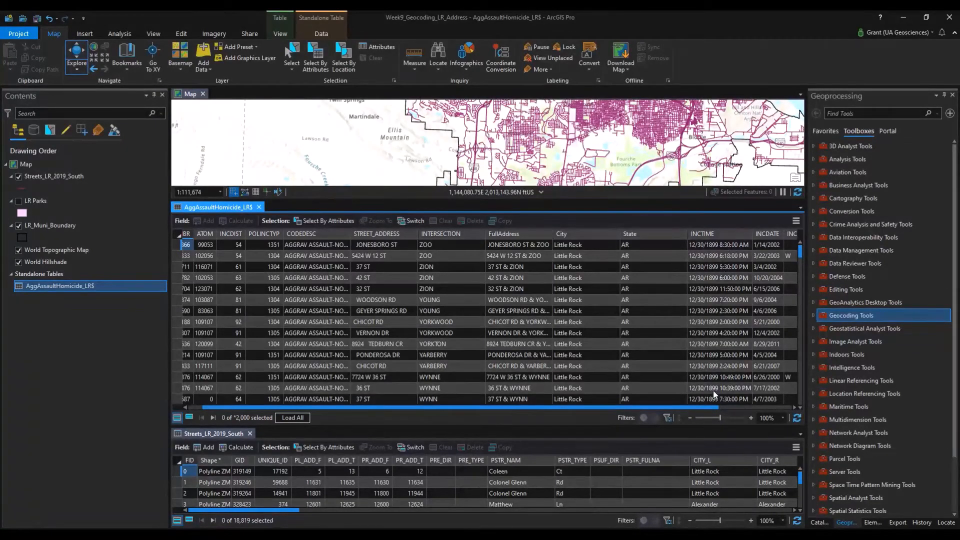
drag(707, 406, 783, 408)
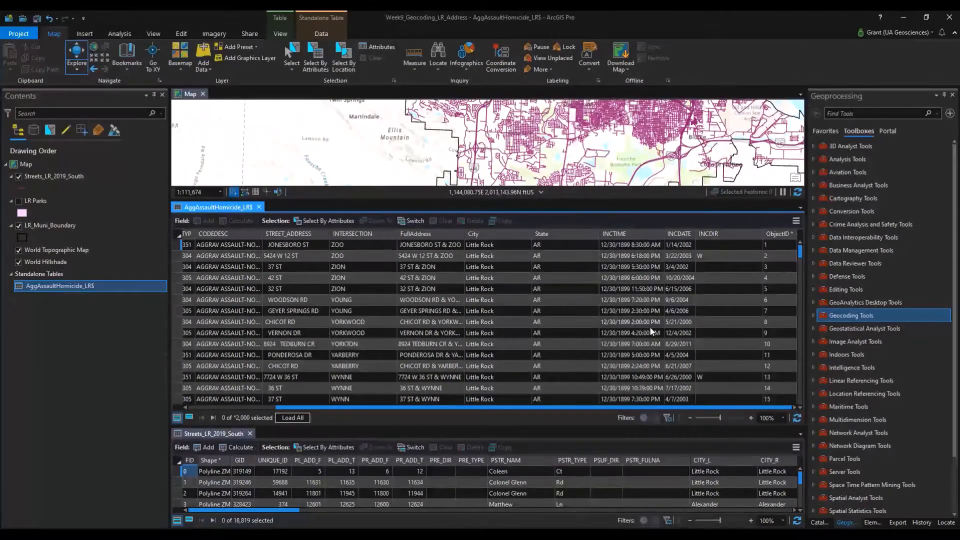
scroll(641, 359, down, 5)
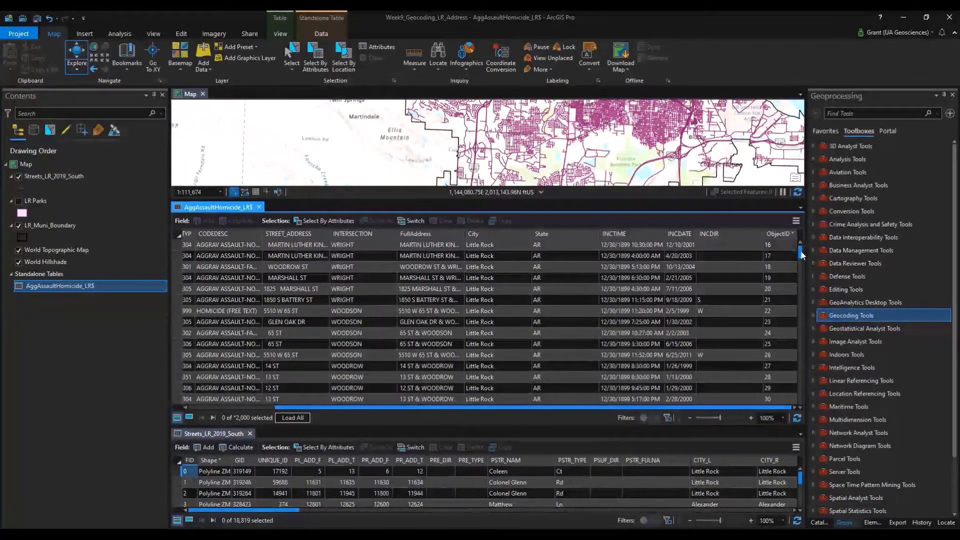
drag(800, 255, 798, 336)
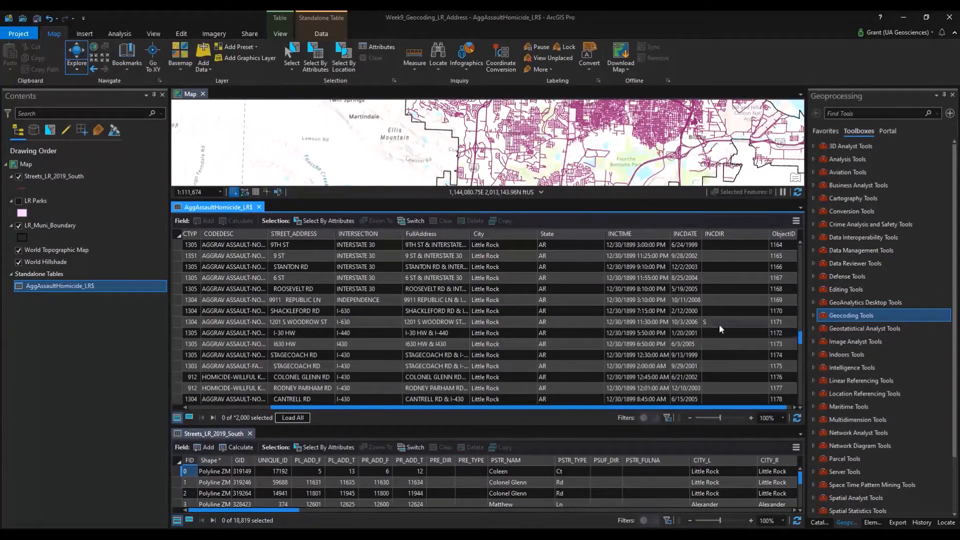
drag(800, 336, 796, 237)
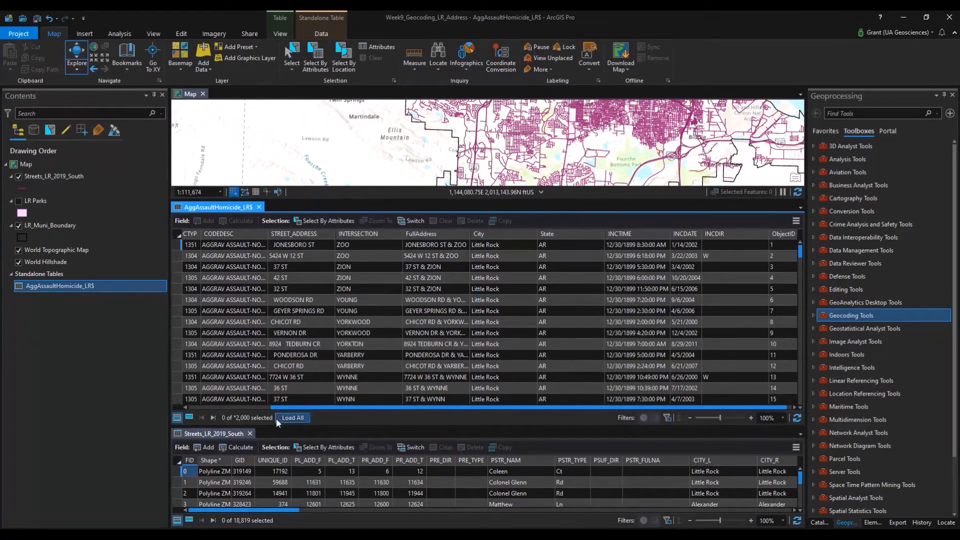
click(288, 418)
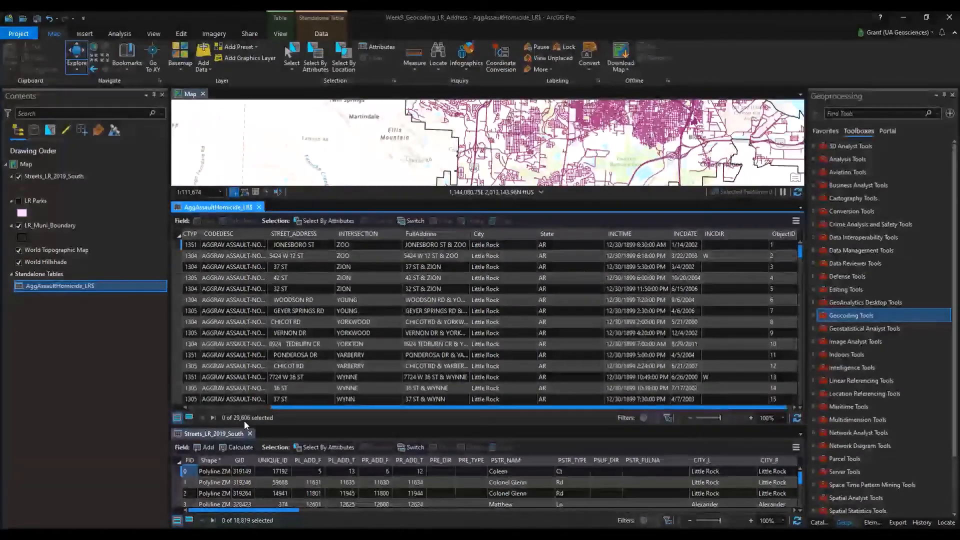
Close the assault-homicide table and inspect a street whose CITY_R value is Alexander.
click(258, 207)
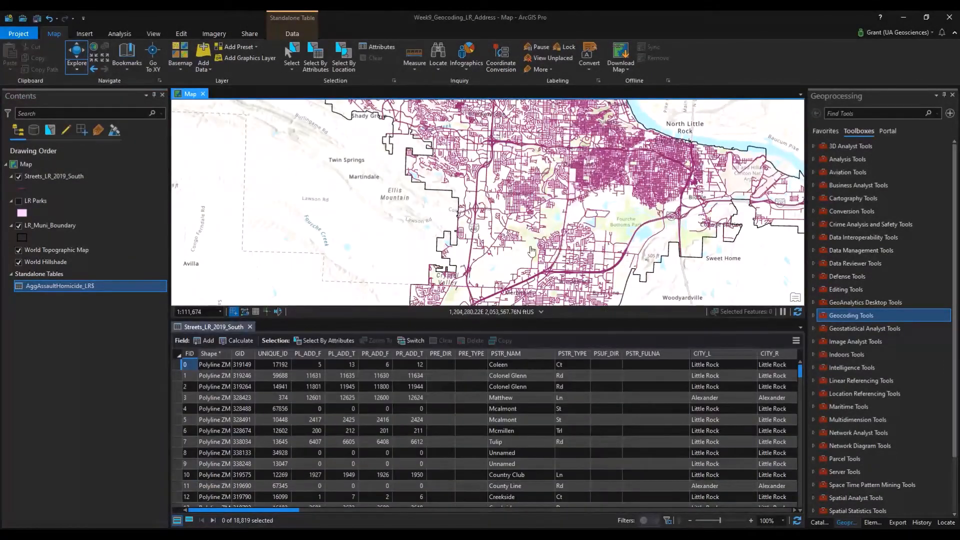
drag(550, 249, 472, 257)
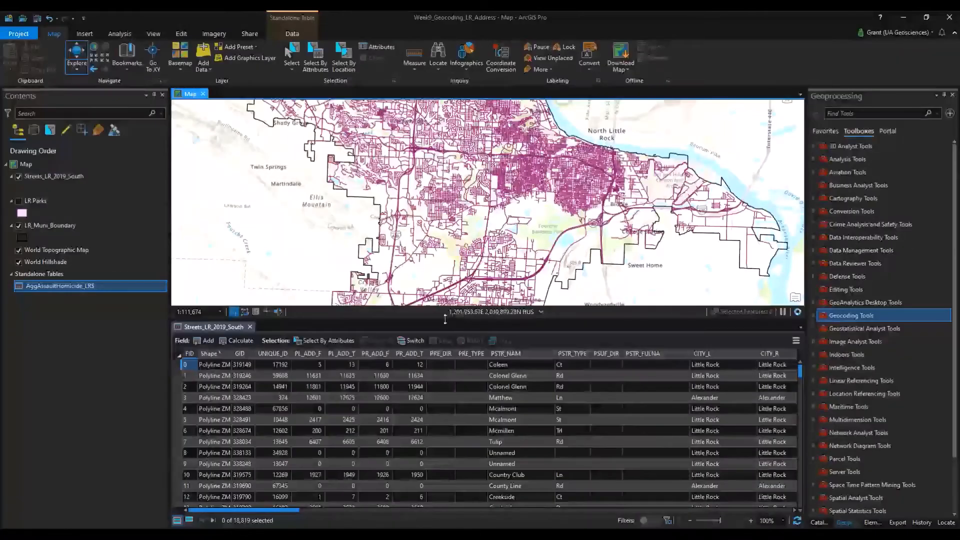
drag(446, 319, 415, 359)
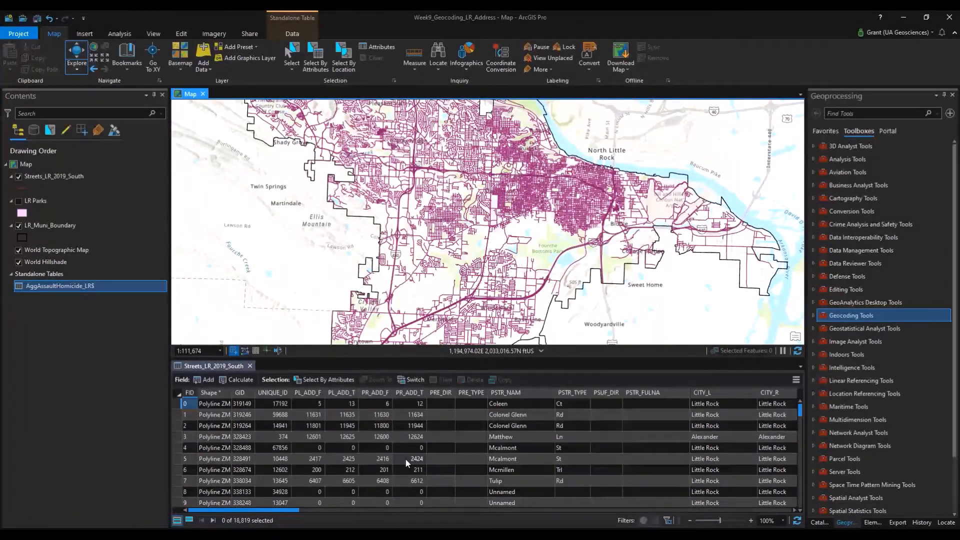
click(717, 439)
click(779, 437)
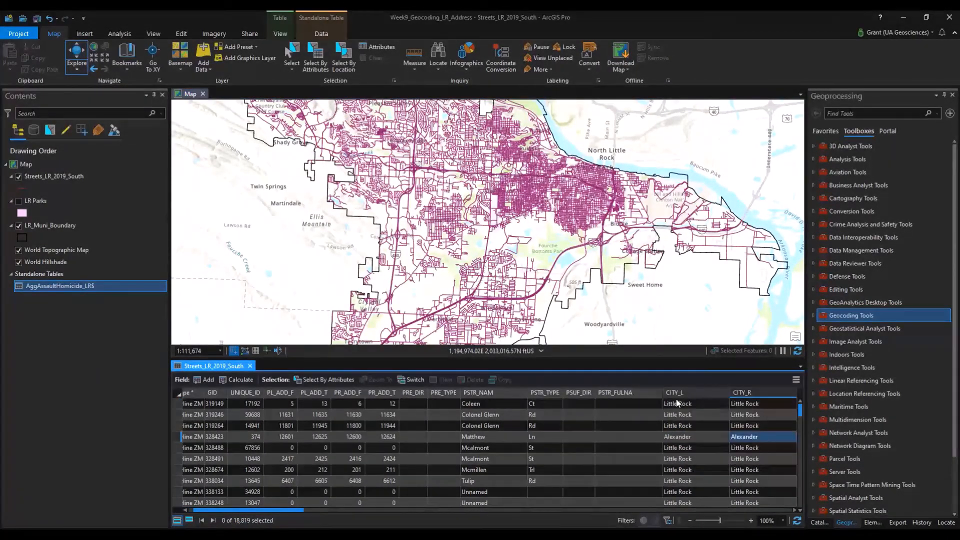
Survey Shannon Hills, the southern city edge and North Little Rock, then expand Geocoding Tools.
drag(580, 301, 590, 220)
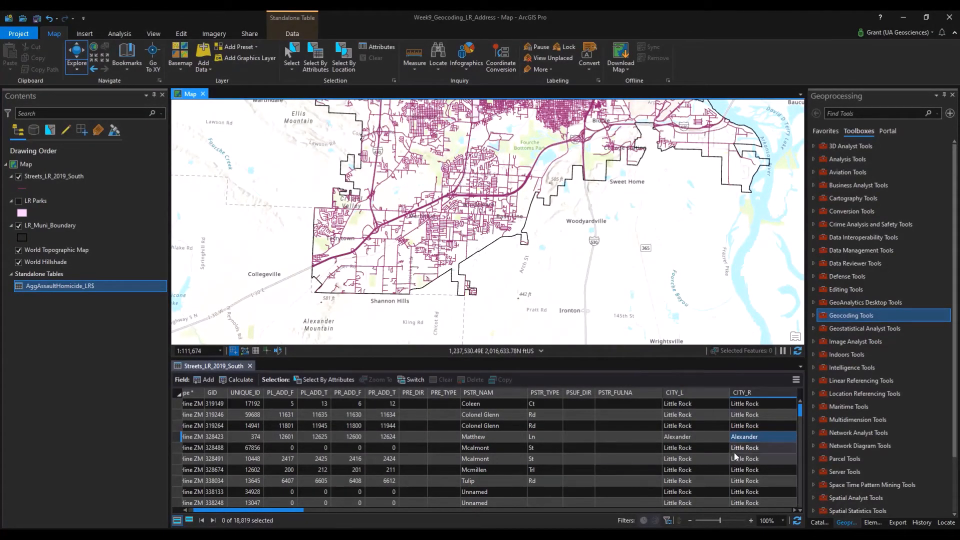
scroll(533, 260, up, 1)
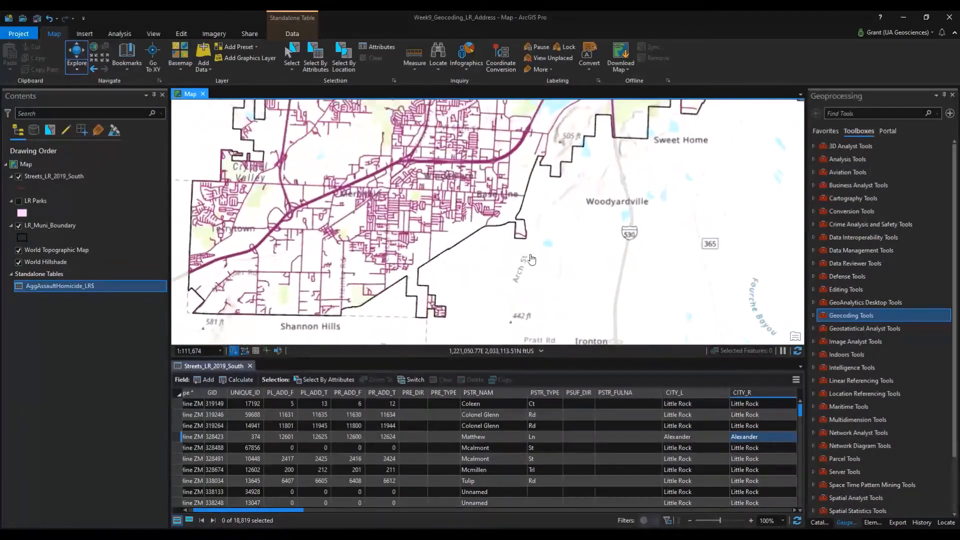
scroll(515, 234, up, 1)
drag(515, 235, 523, 208)
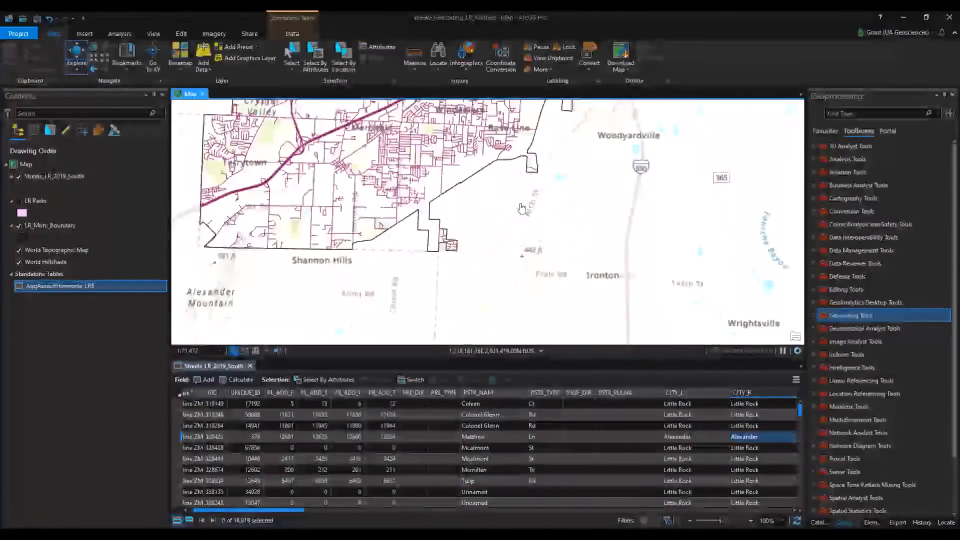
drag(353, 244, 288, 276)
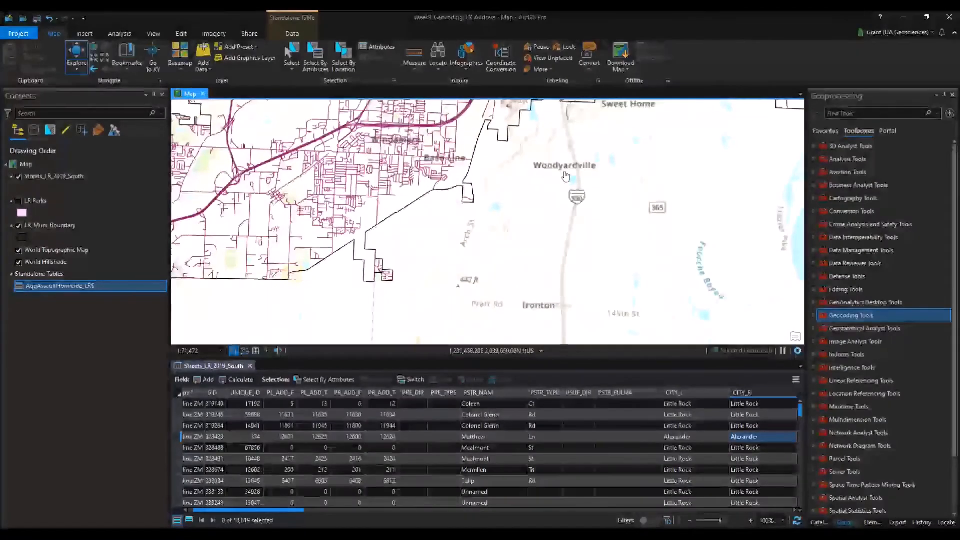
drag(565, 178, 651, 166)
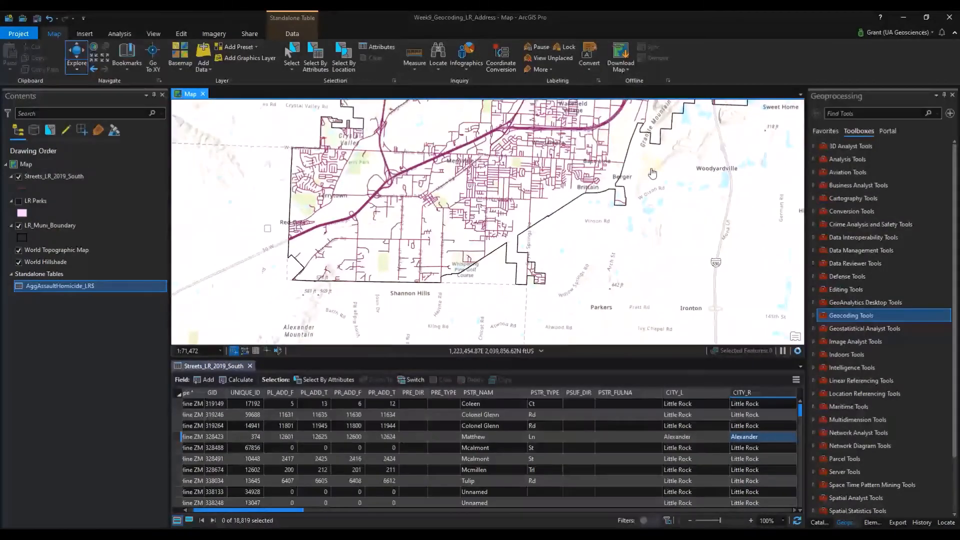
scroll(651, 167, down, 2)
drag(509, 176, 449, 259)
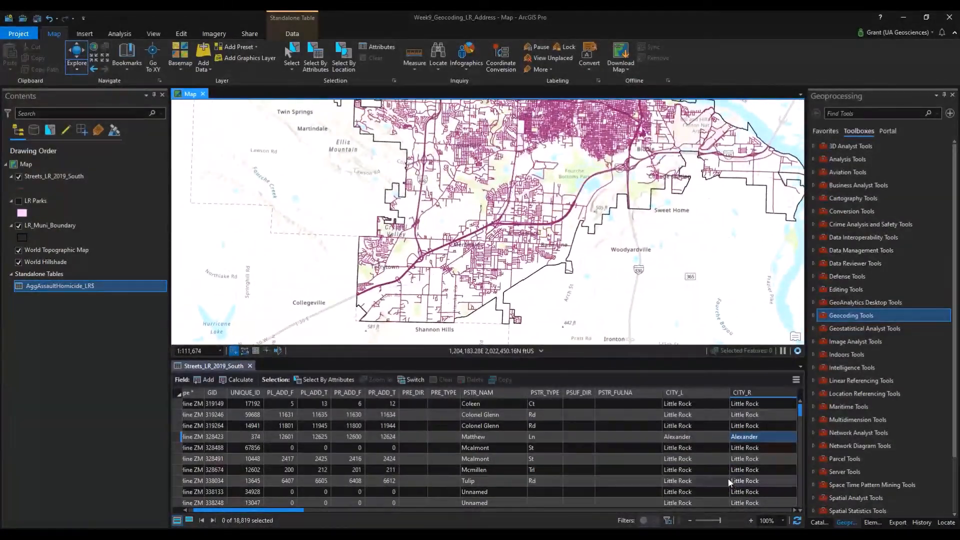
drag(489, 192, 542, 299)
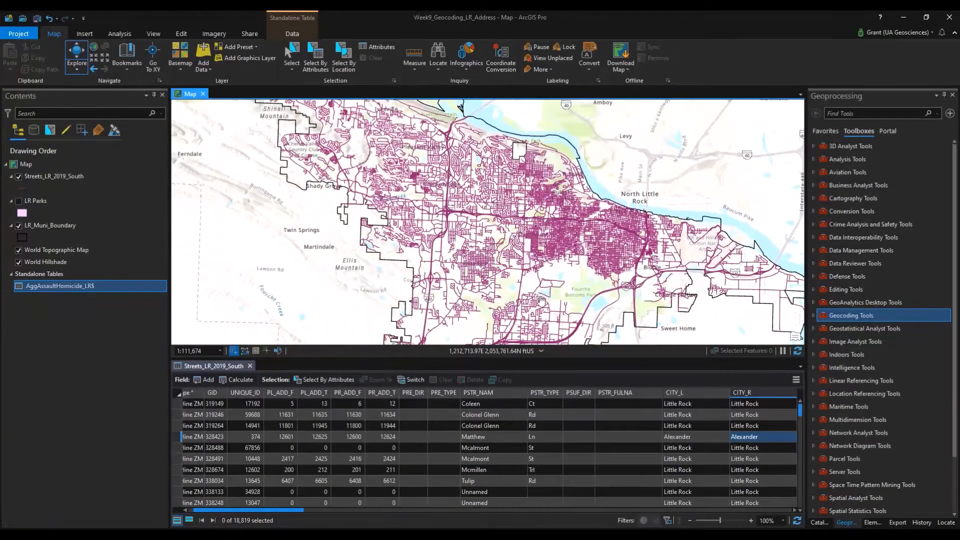
drag(458, 214, 483, 242)
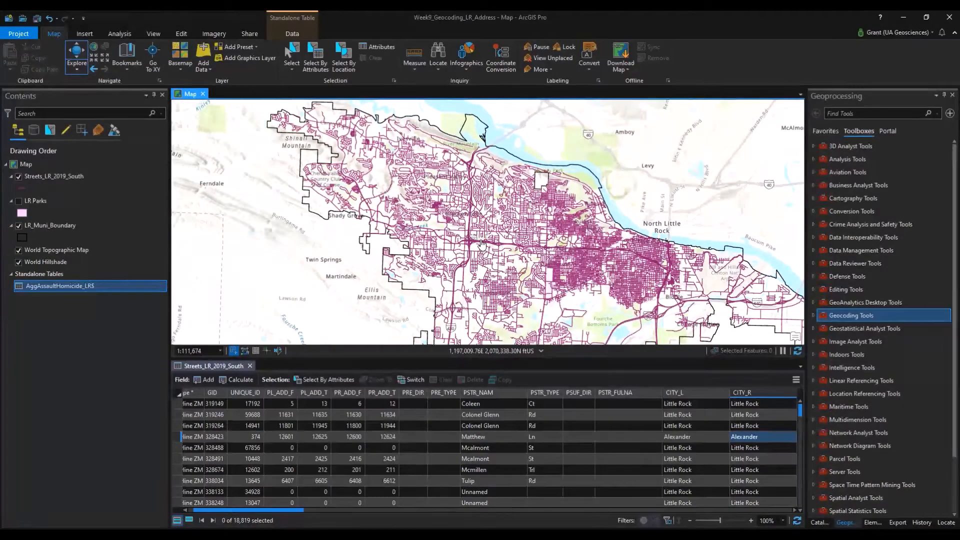
drag(586, 278, 580, 232)
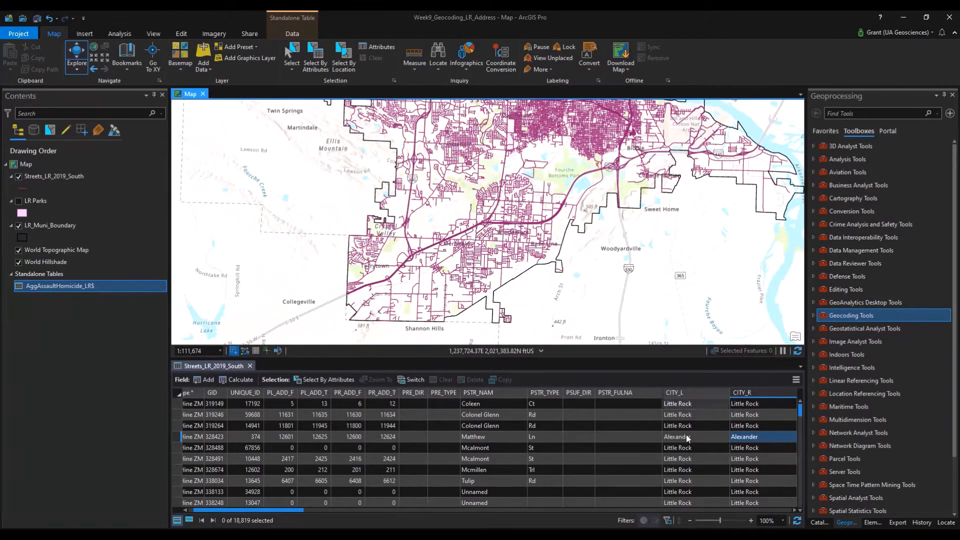
click(813, 315)
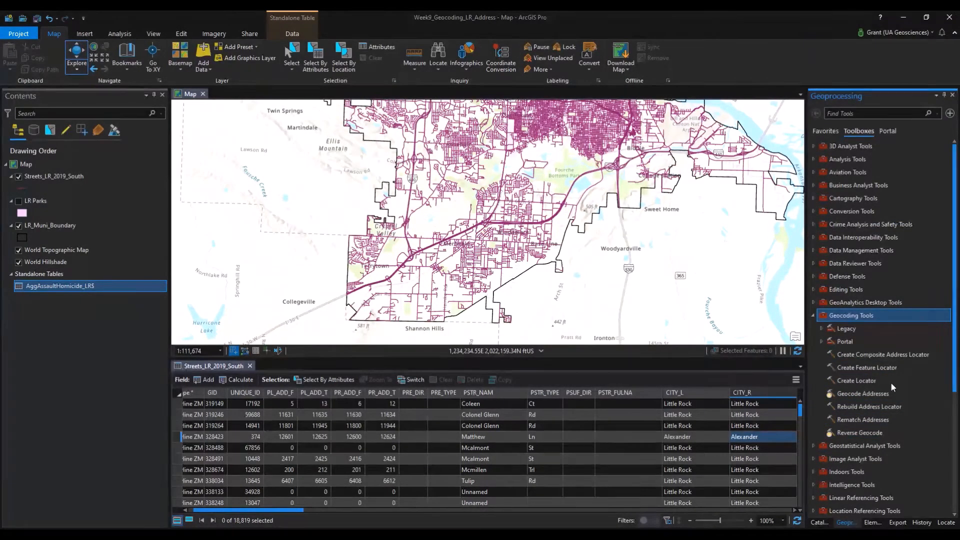
Start Create Locator with Streets_LR_2019_South as the Primary Table in the Street Address role.
click(851, 382)
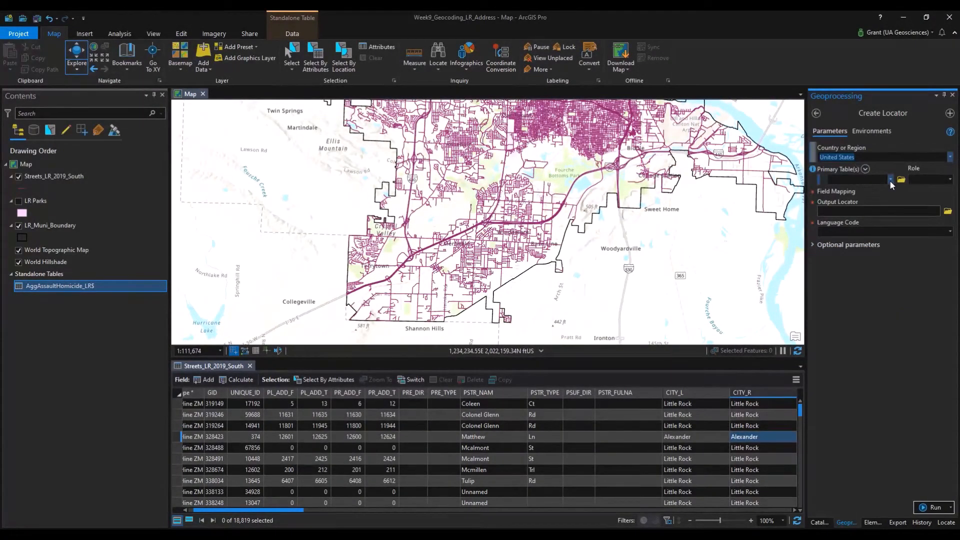
click(890, 179)
click(888, 202)
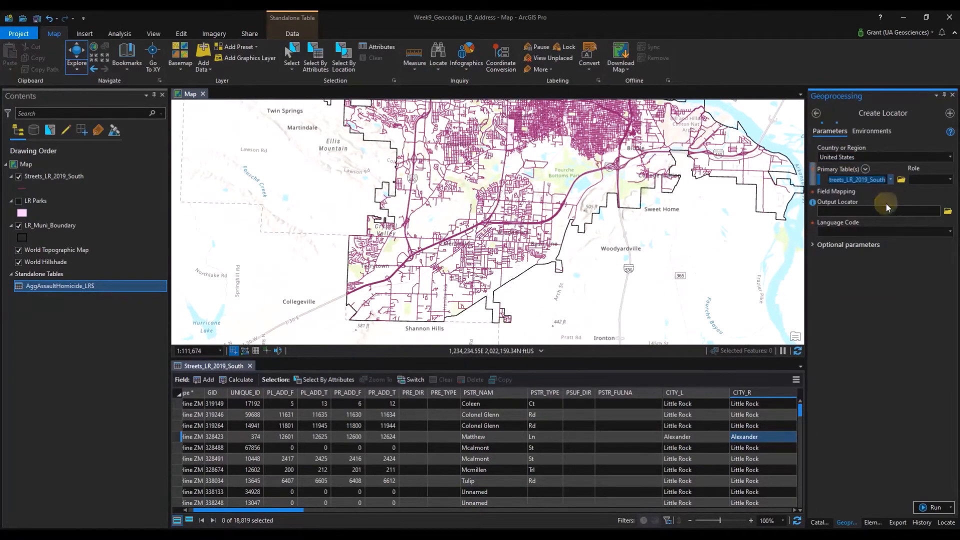
click(950, 180)
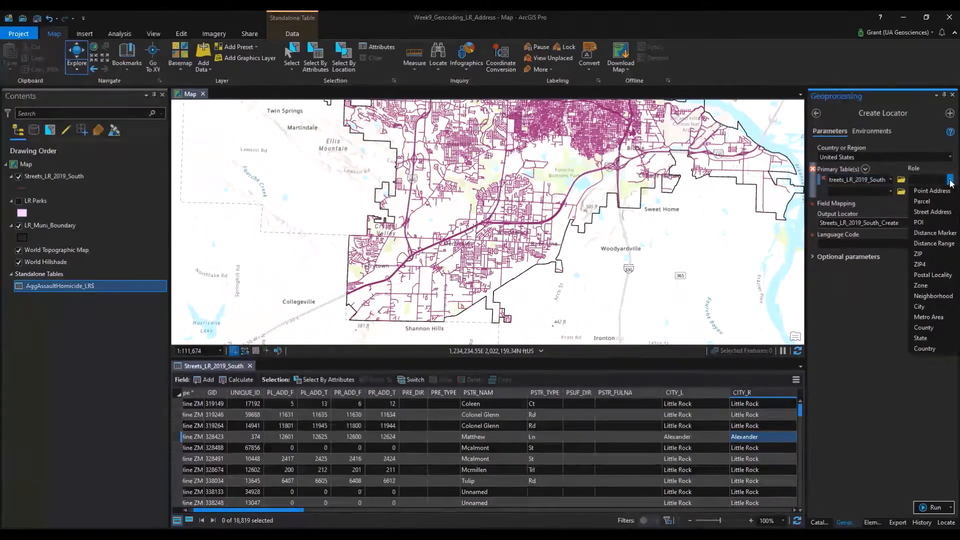
click(932, 212)
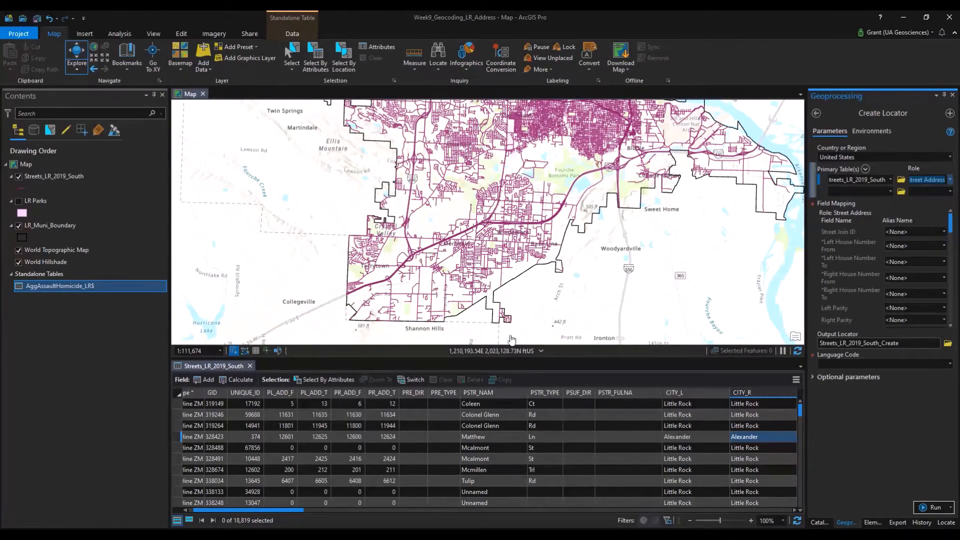
drag(538, 358, 553, 190)
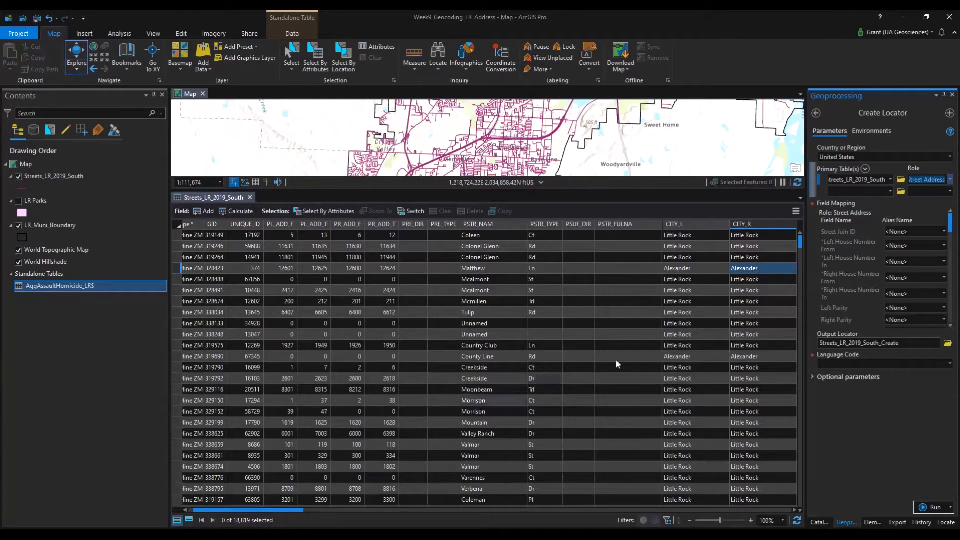
Map the house number fields: PL_ADD_F, PL_ADD_T, PR_ADD_F and PR_ADD_T to Left/Right From/To.
click(944, 246)
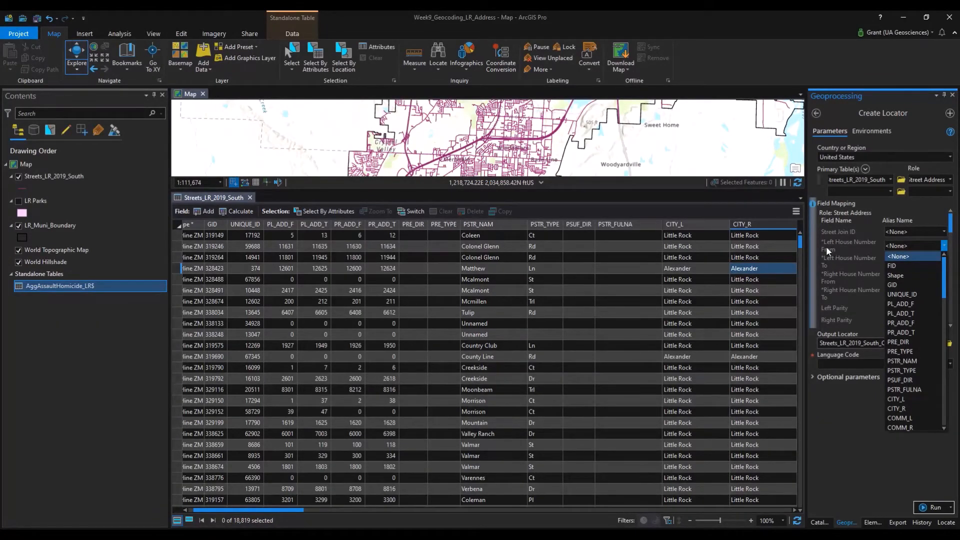
click(899, 305)
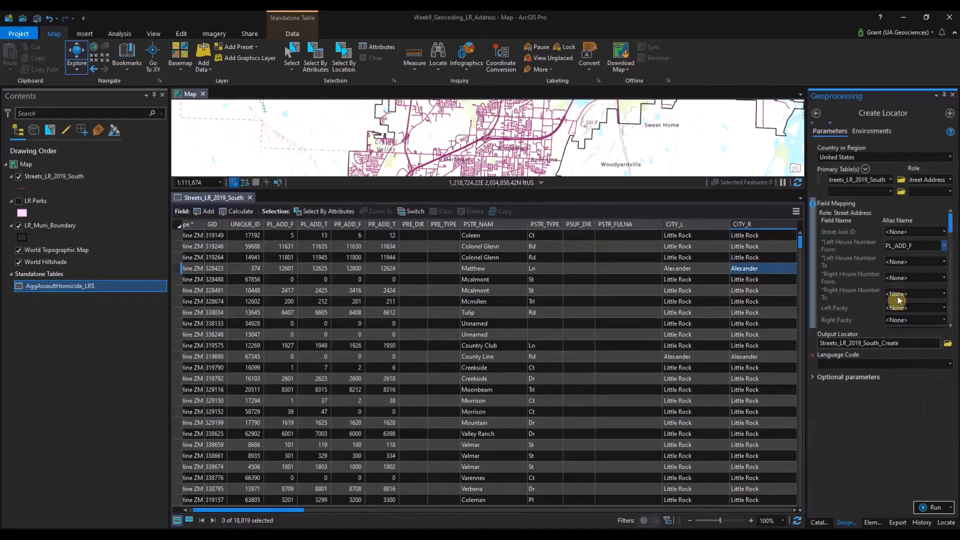
click(945, 261)
click(900, 329)
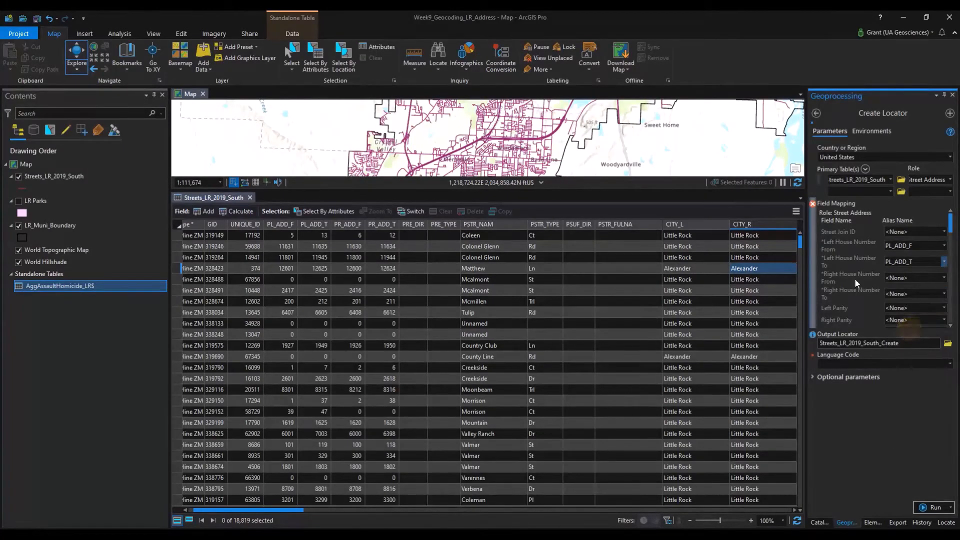
click(944, 277)
click(927, 355)
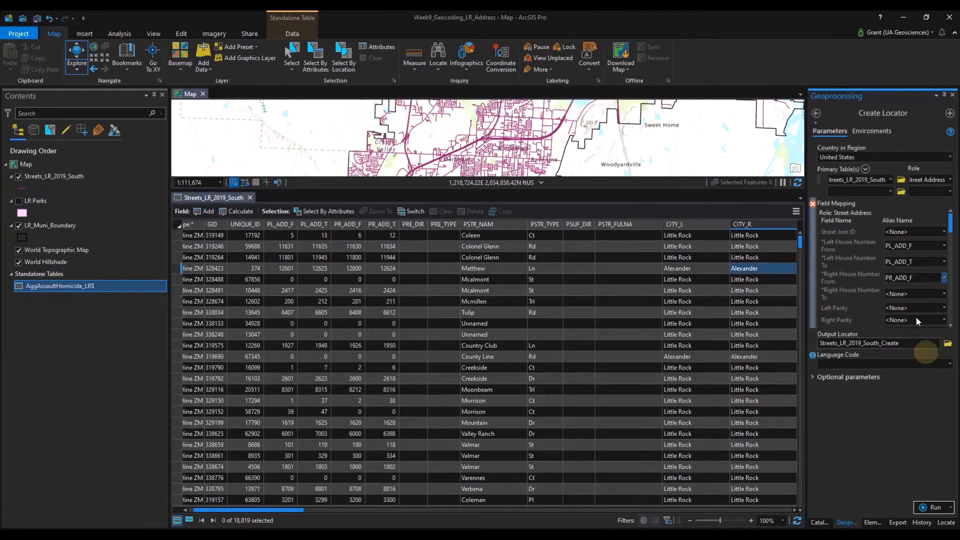
click(945, 294)
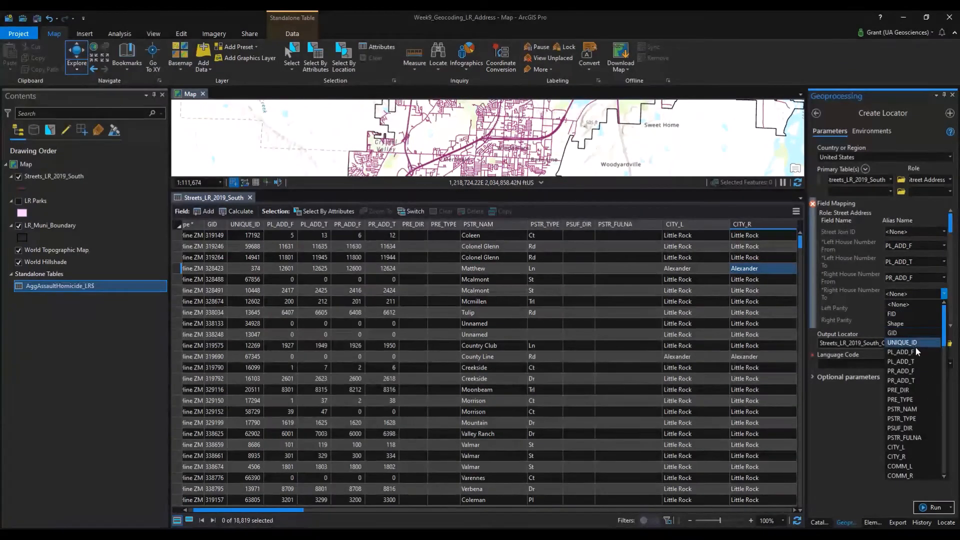
click(917, 380)
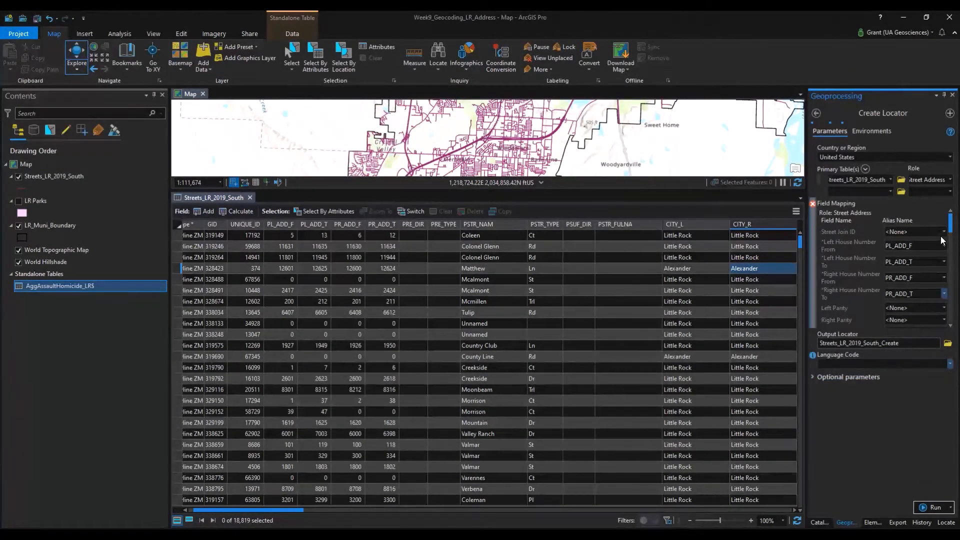
Map the locator's Street Name role to the PSTR_NAM field.
scroll(856, 263, down, 3)
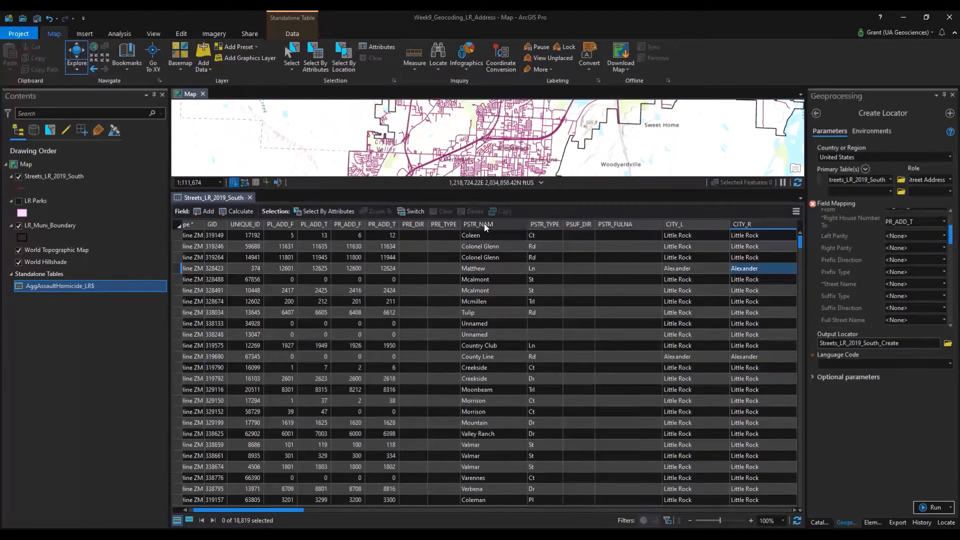
click(943, 284)
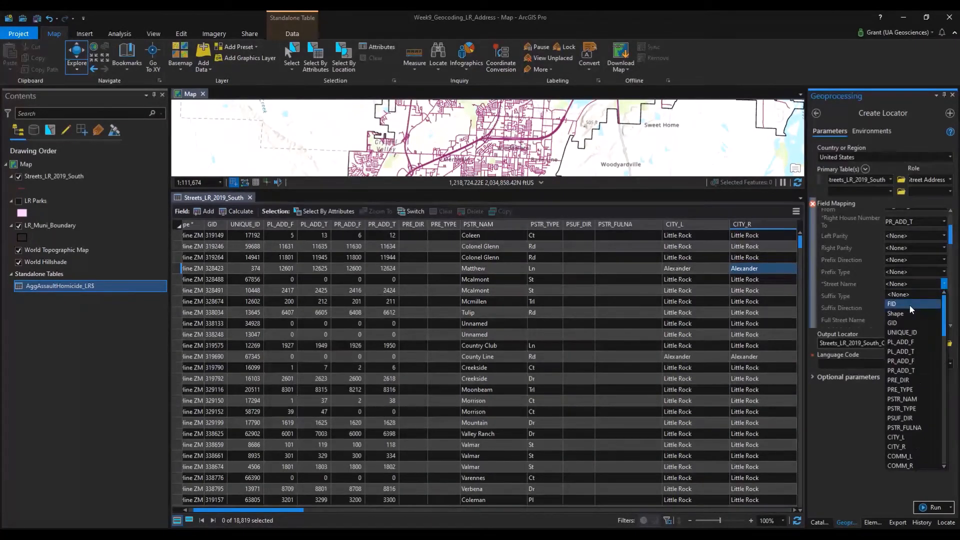
click(915, 399)
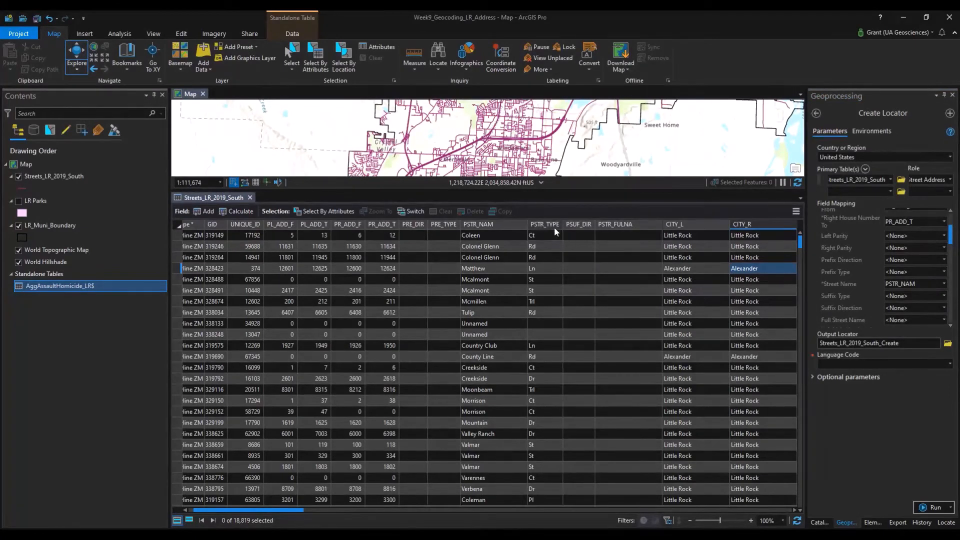
mouse_move(553, 228)
scroll(923, 283, down, 1)
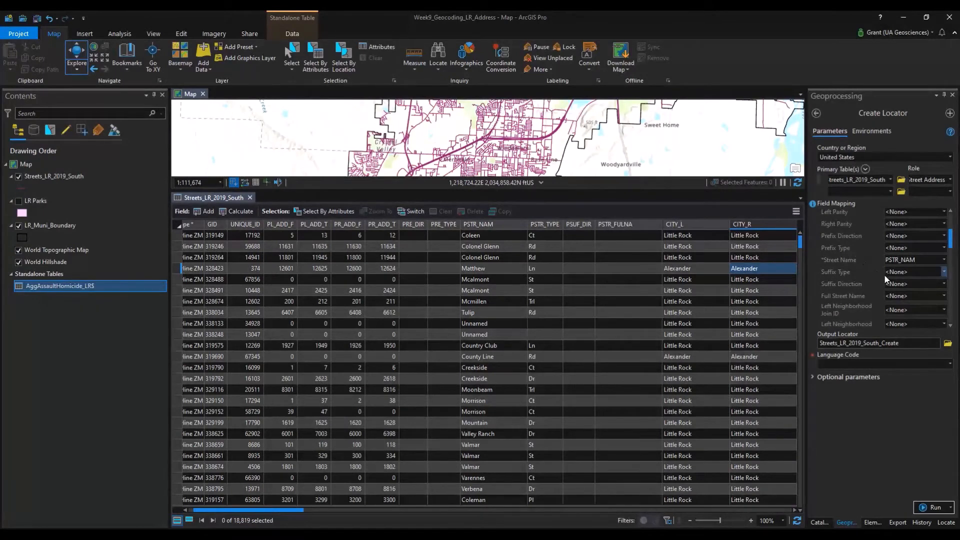
scroll(879, 283, down, 1)
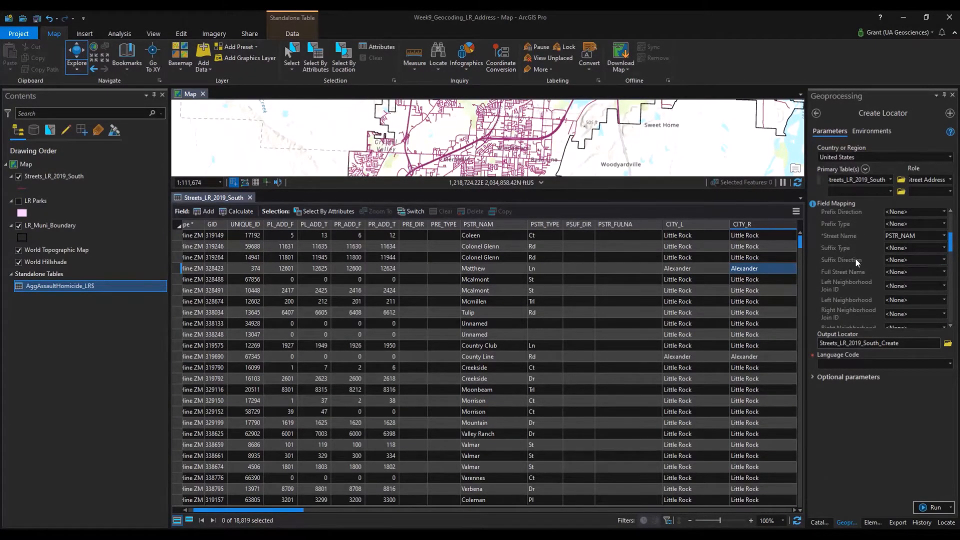
scroll(878, 275, down, 1)
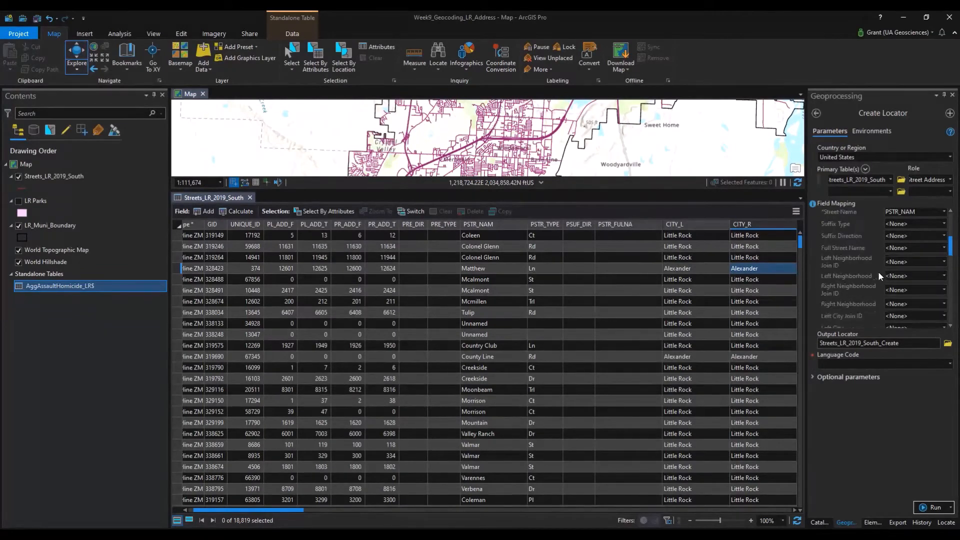
scroll(878, 271, down, 2)
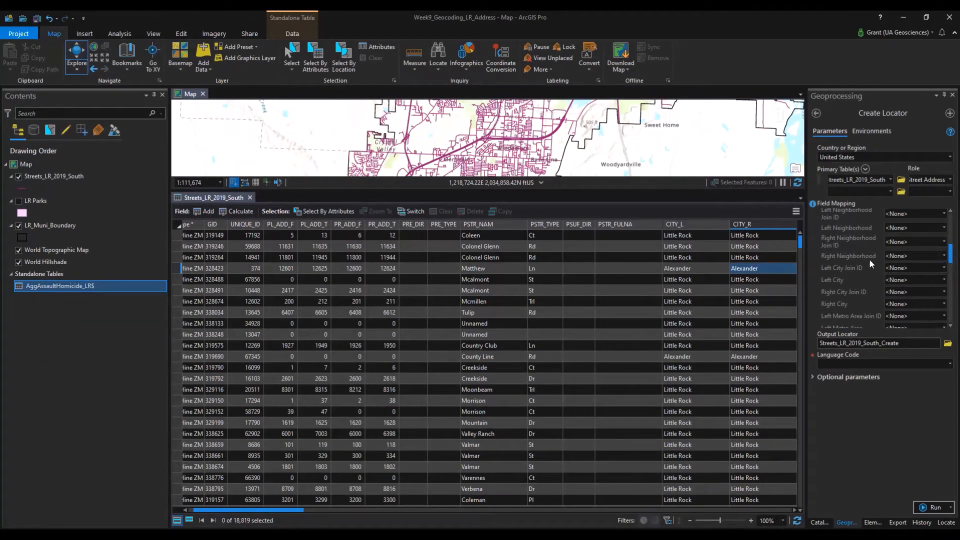
Map Left City to CITY_L and Right City to CITY_R, then review the remaining roles.
click(902, 282)
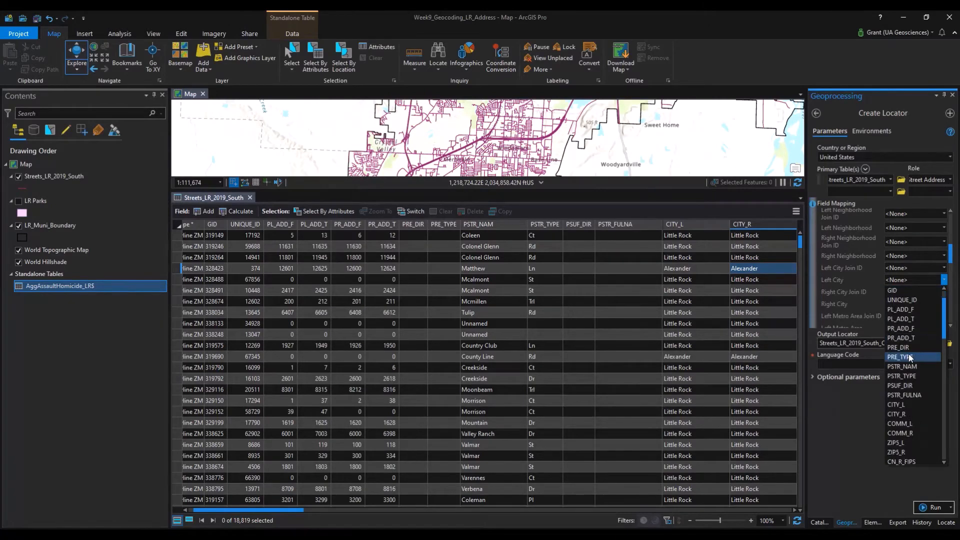
click(900, 405)
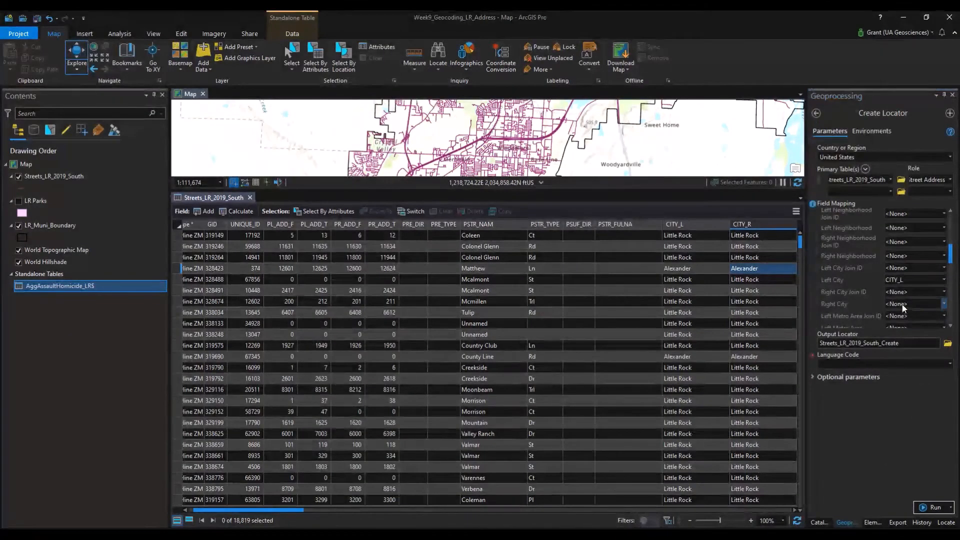
click(904, 307)
click(908, 435)
drag(232, 507, 345, 514)
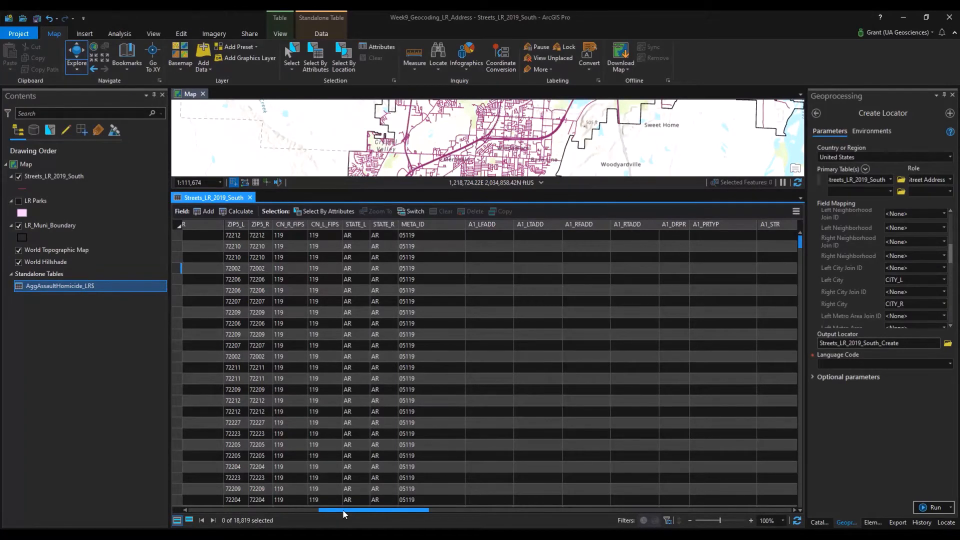
drag(344, 514, 251, 514)
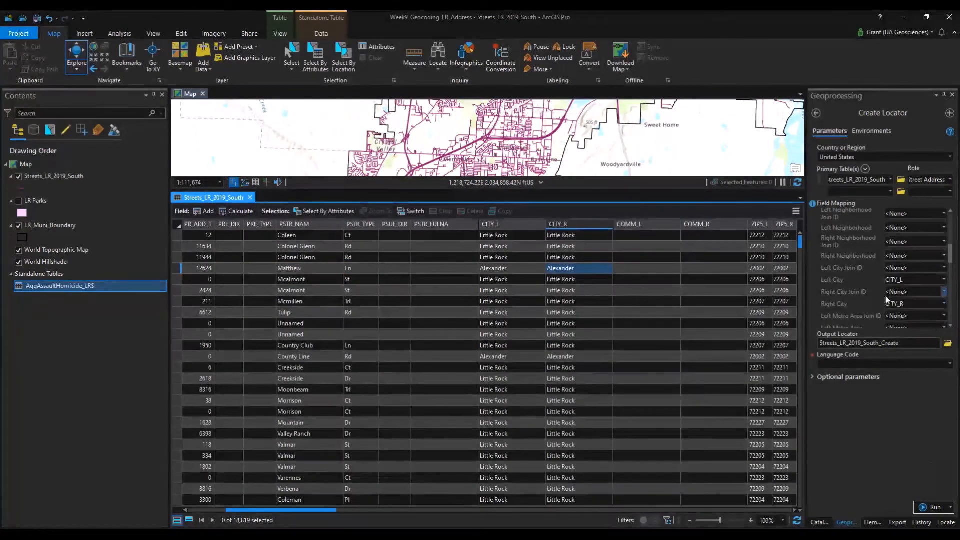
scroll(895, 263, down, 2)
scroll(896, 262, down, 4)
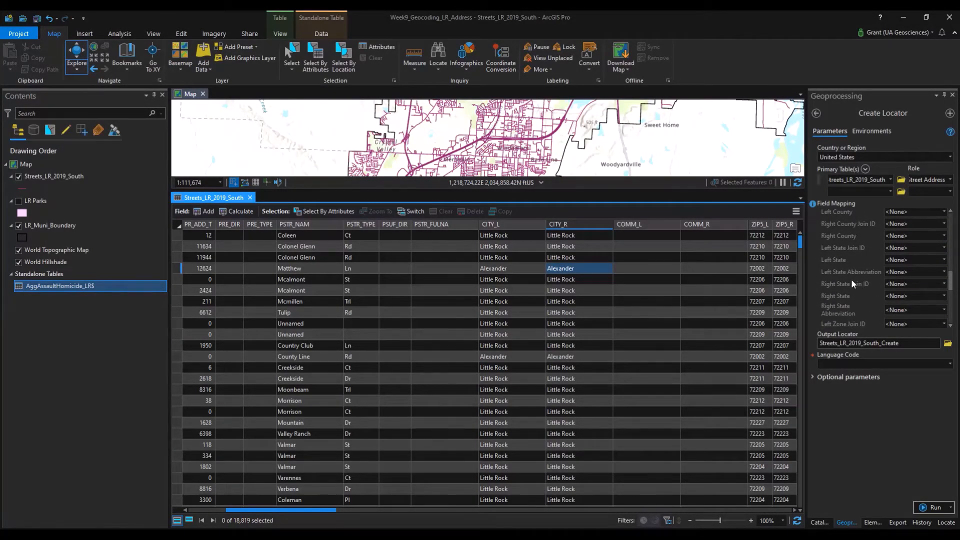
scroll(885, 307, down, 5)
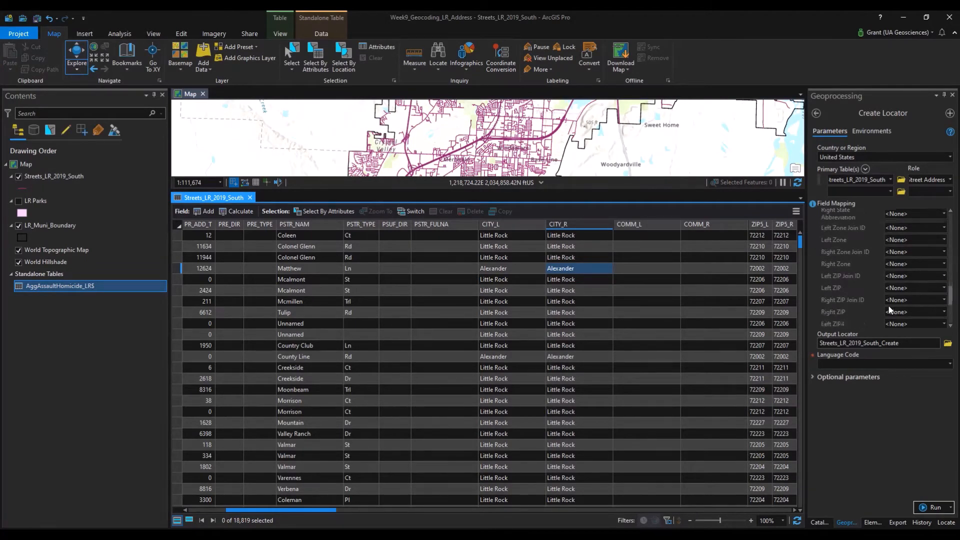
scroll(888, 310, down, 2)
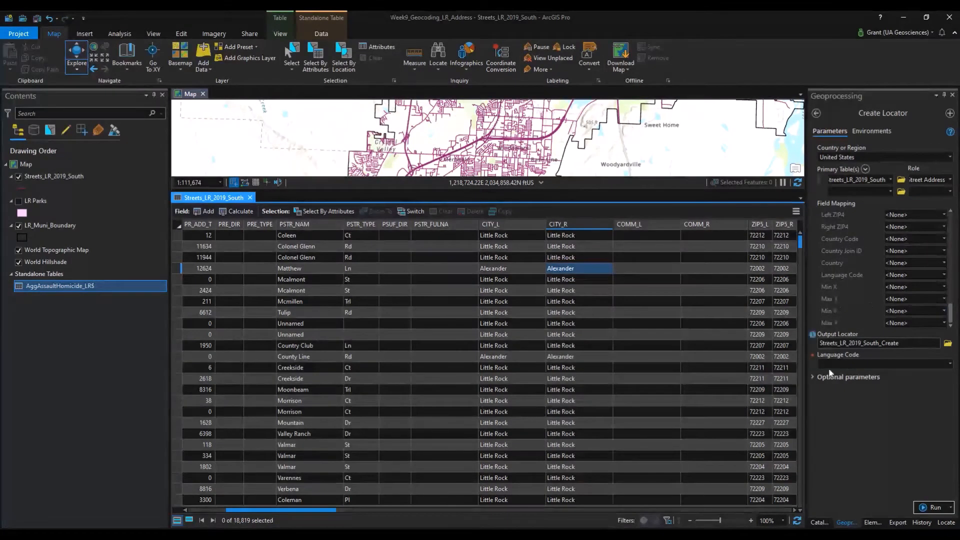
Save the output locator as LR_Street_Locator.
click(948, 344)
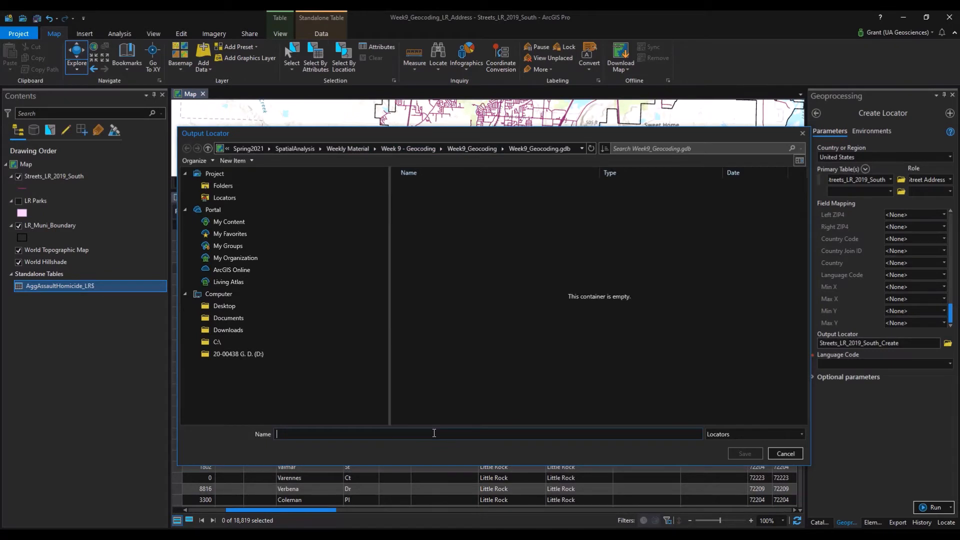
text(LR)
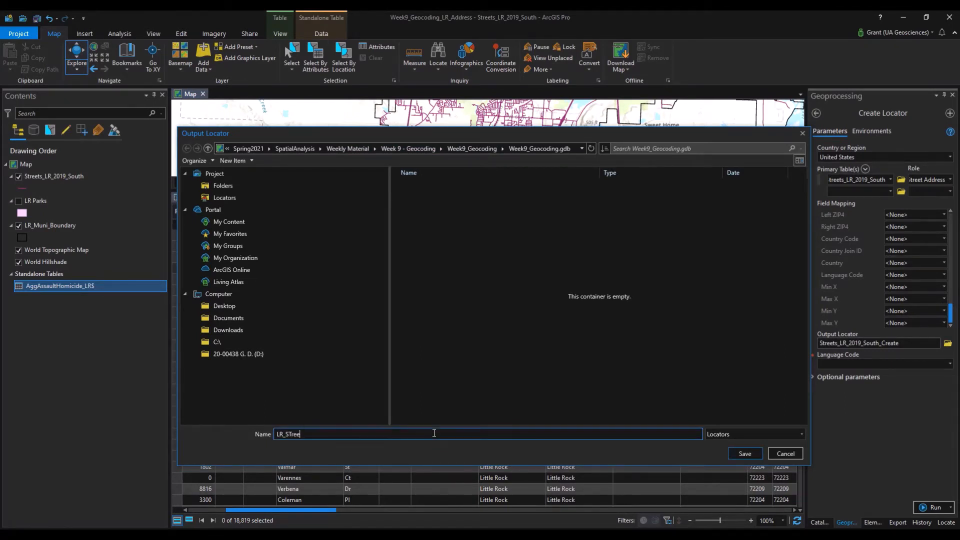
text(_Street_Locator)
click(748, 453)
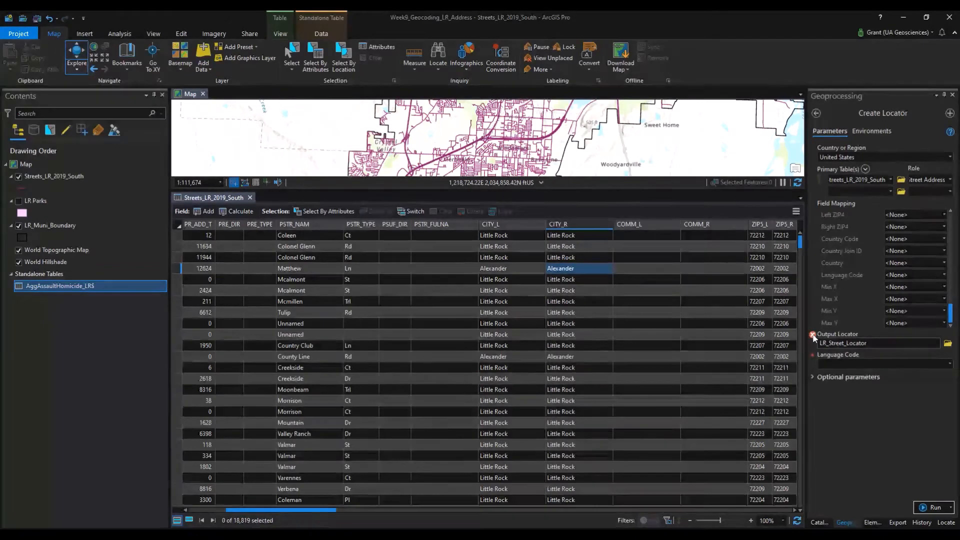
Resave the output locator as Address_Locator in the Week9_Geocoding folder.
mouse_move(830, 340)
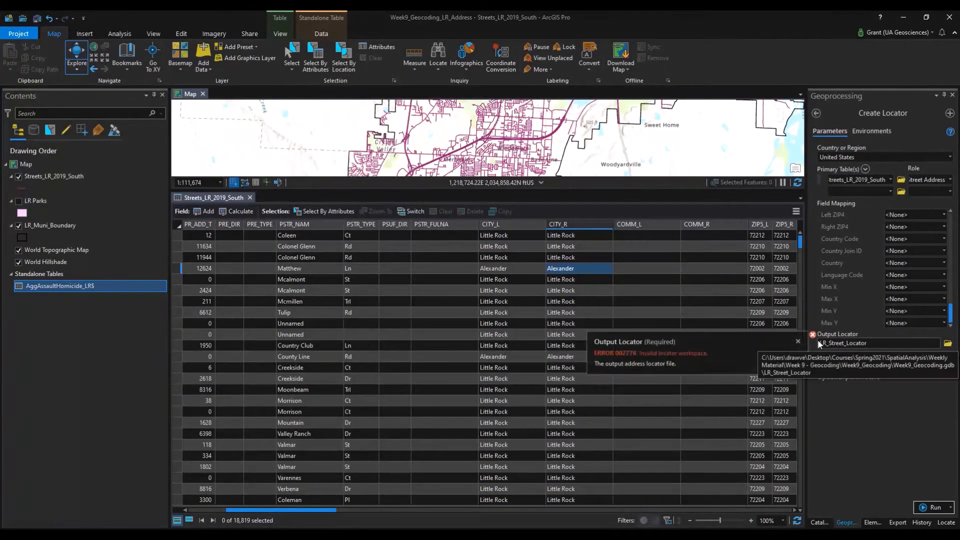
click(947, 344)
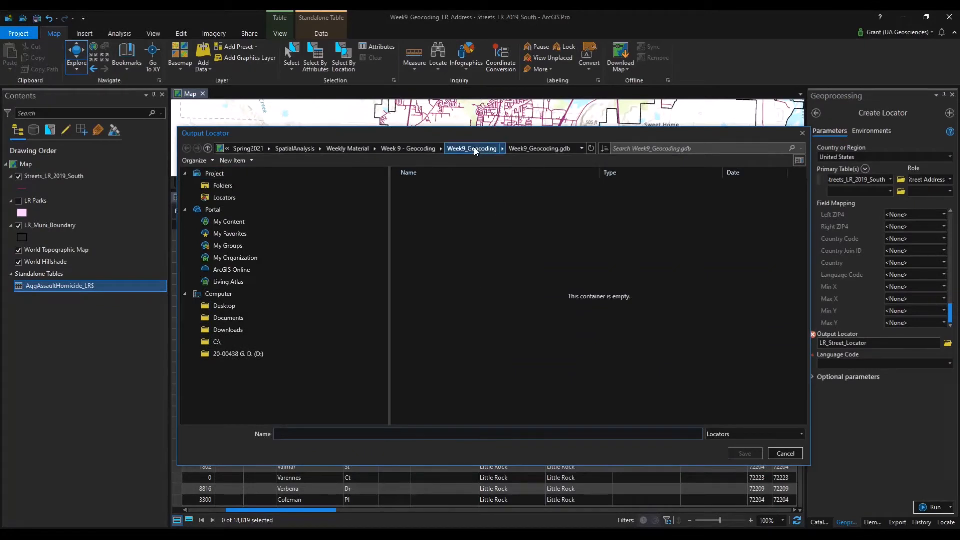
click(474, 148)
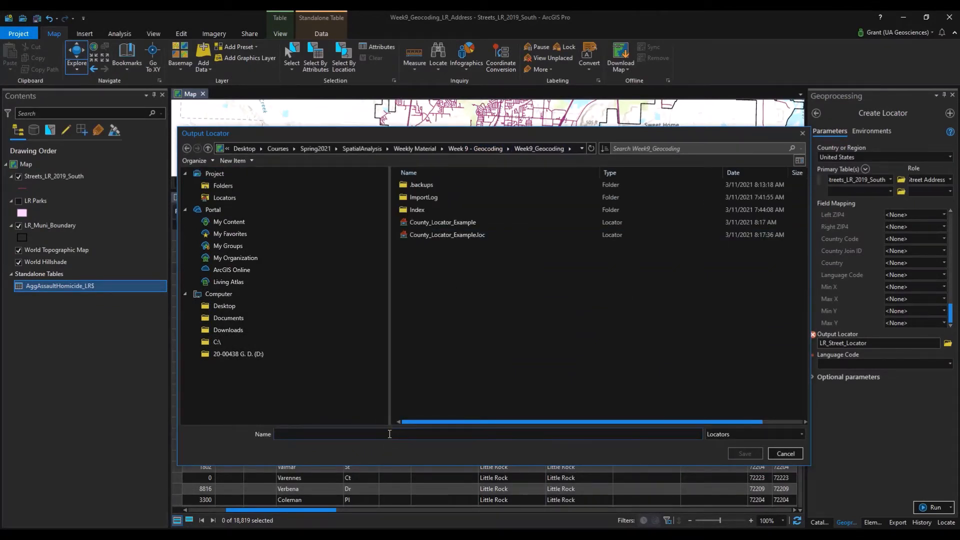
text(Add)
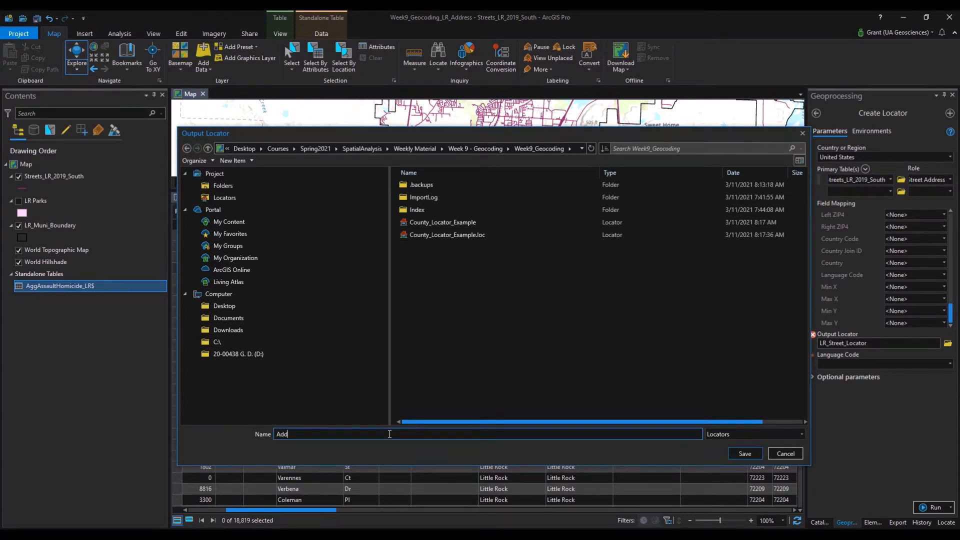
text(ress_Locator)
click(738, 453)
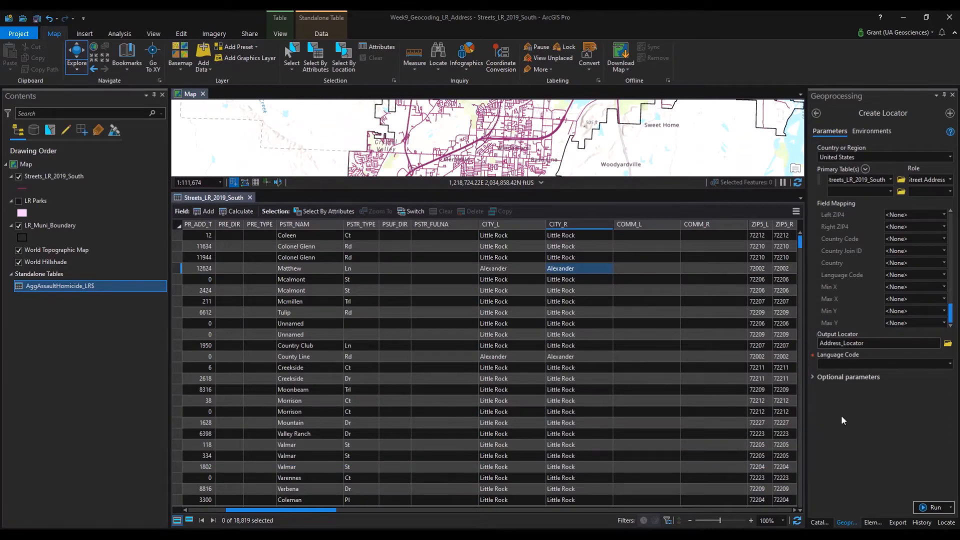
Set the Language Code to English and run Create Locator.
click(950, 364)
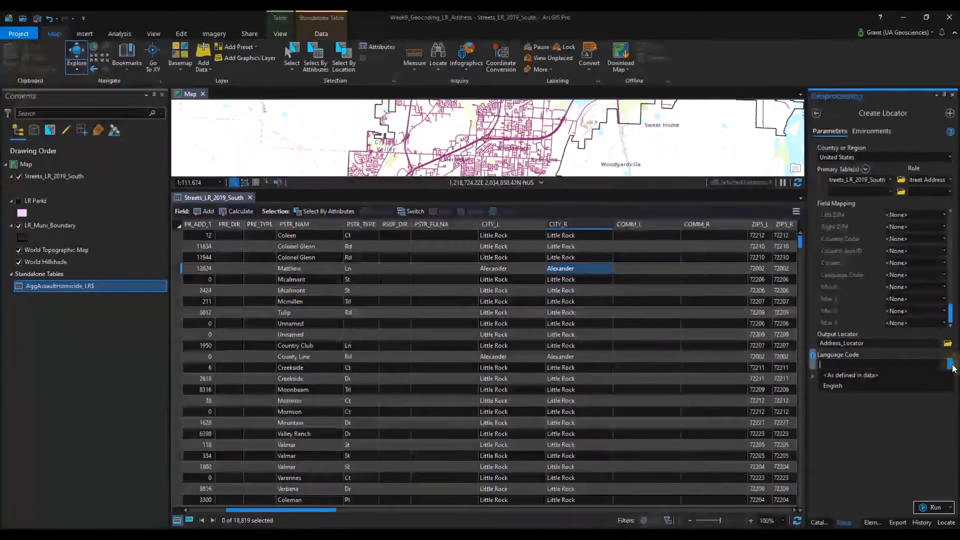
click(833, 386)
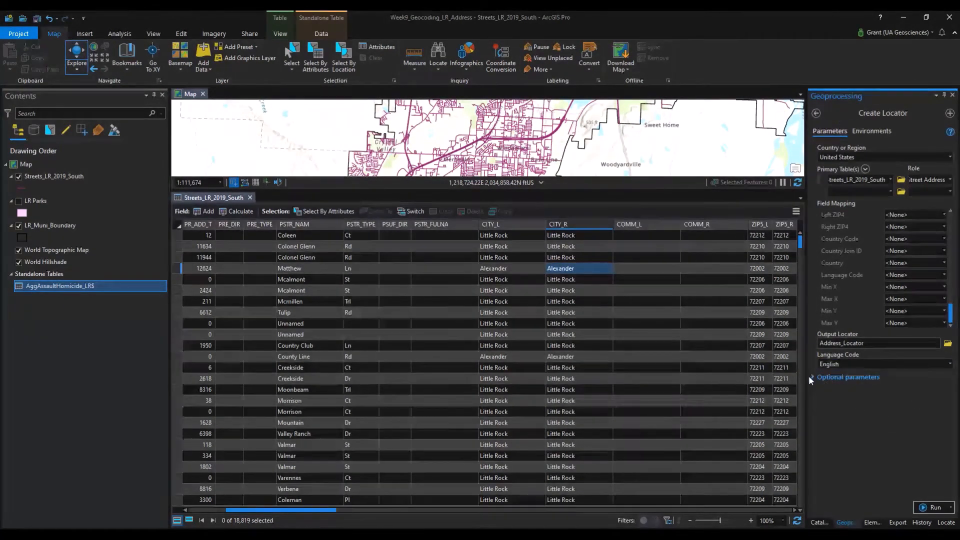
click(810, 377)
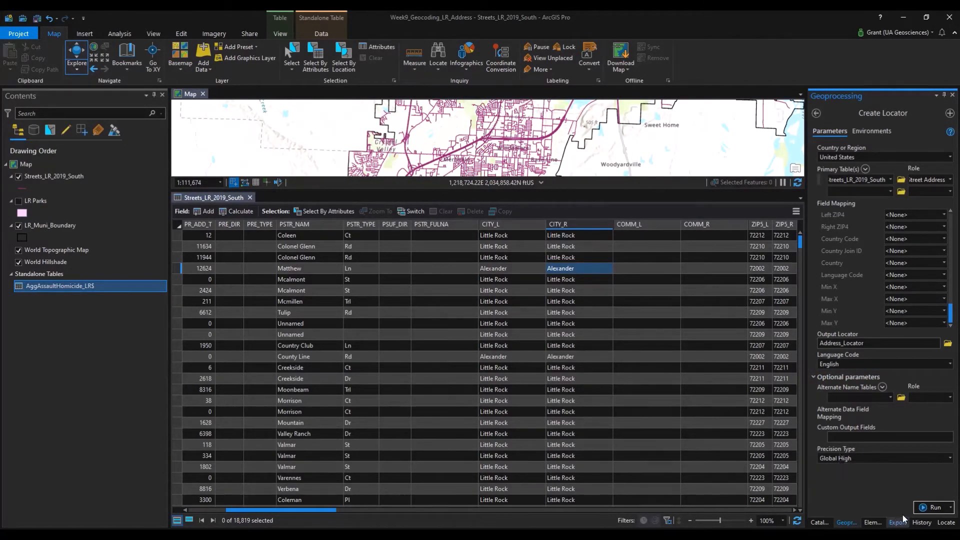
click(931, 508)
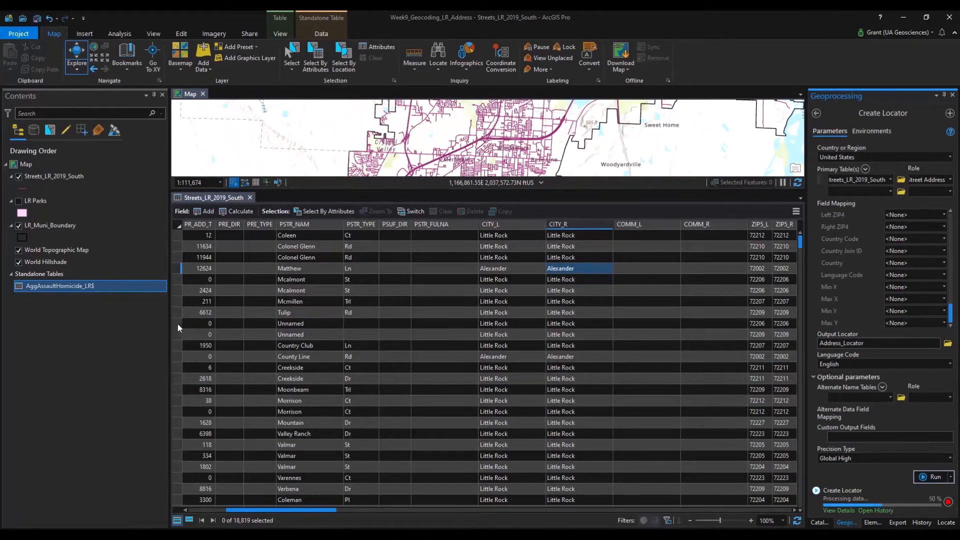
Review the run's multipart-geometry warnings in View Details, then close them.
drag(178, 323, 178, 334)
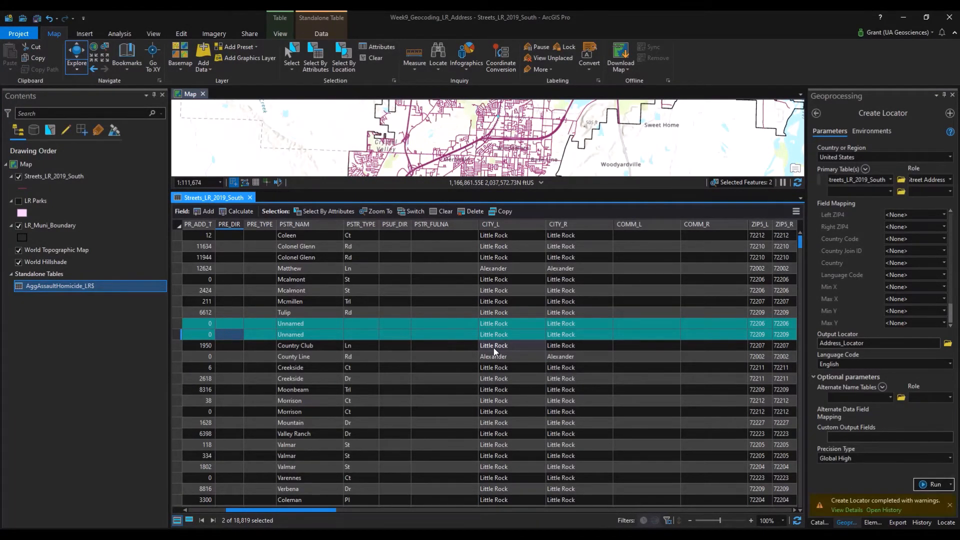
click(843, 510)
click(843, 510)
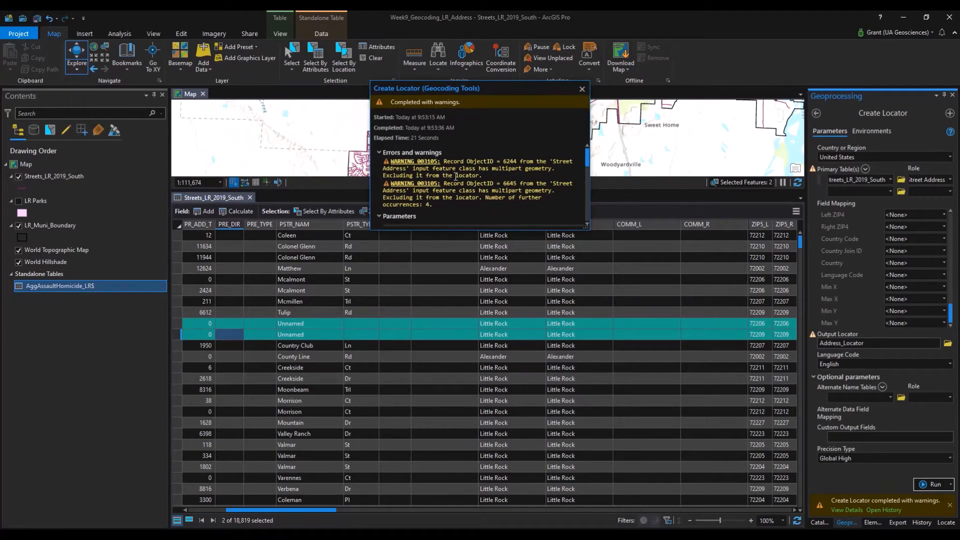
click(582, 89)
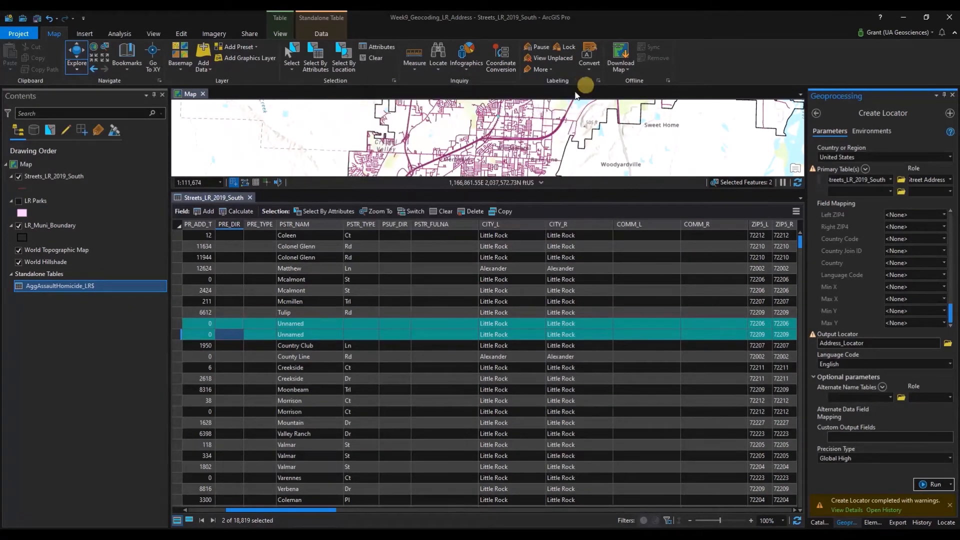
Start the guided Geocode Table workflow for the AggAssaultHomicide_LR$ table.
right_click(53, 289)
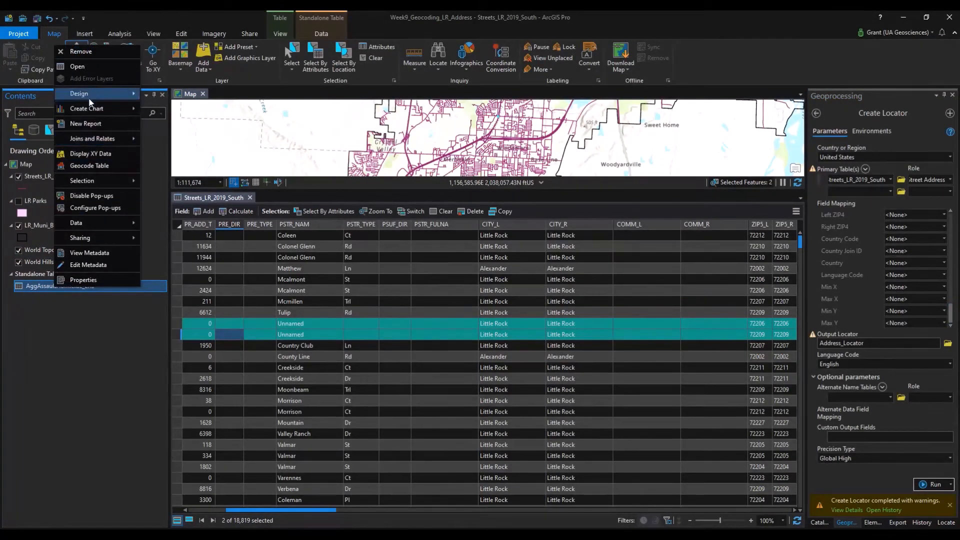
click(94, 165)
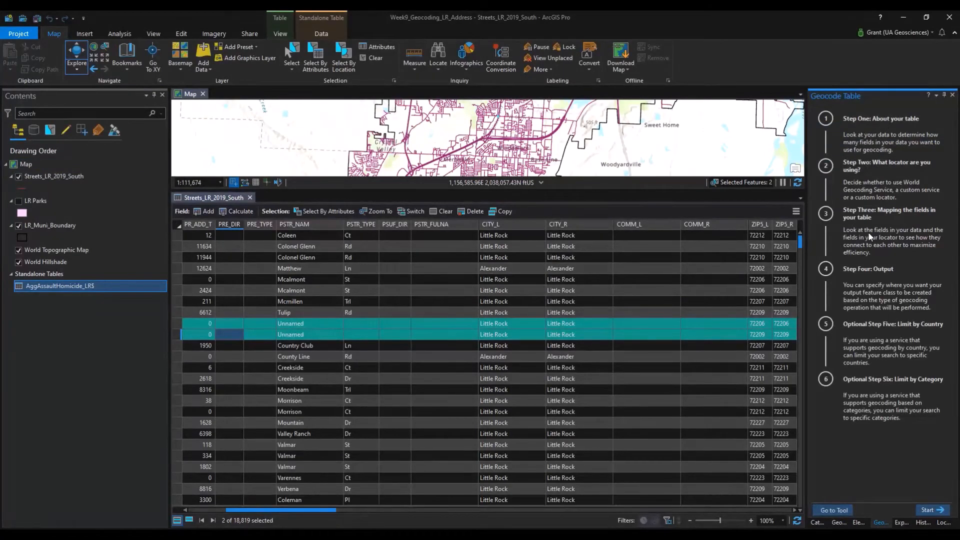
click(932, 514)
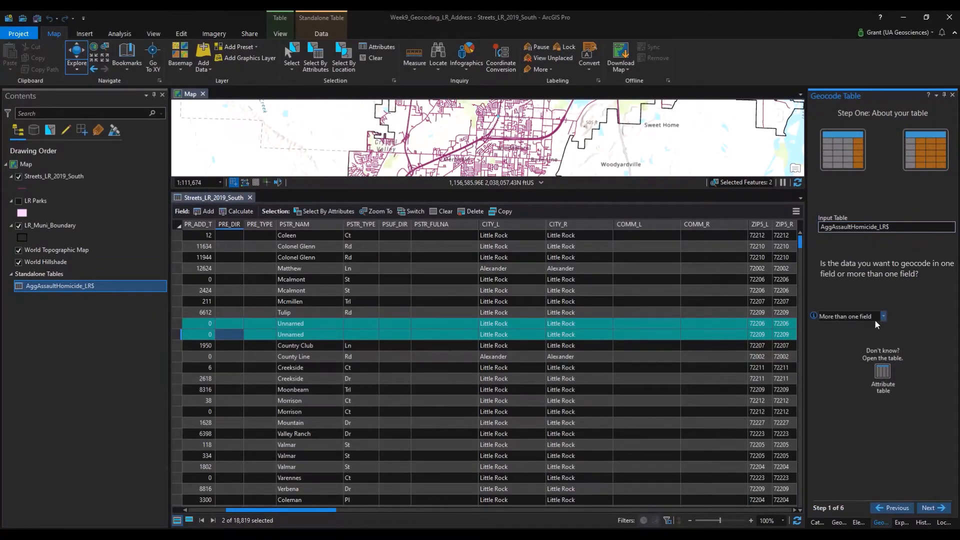
click(930, 509)
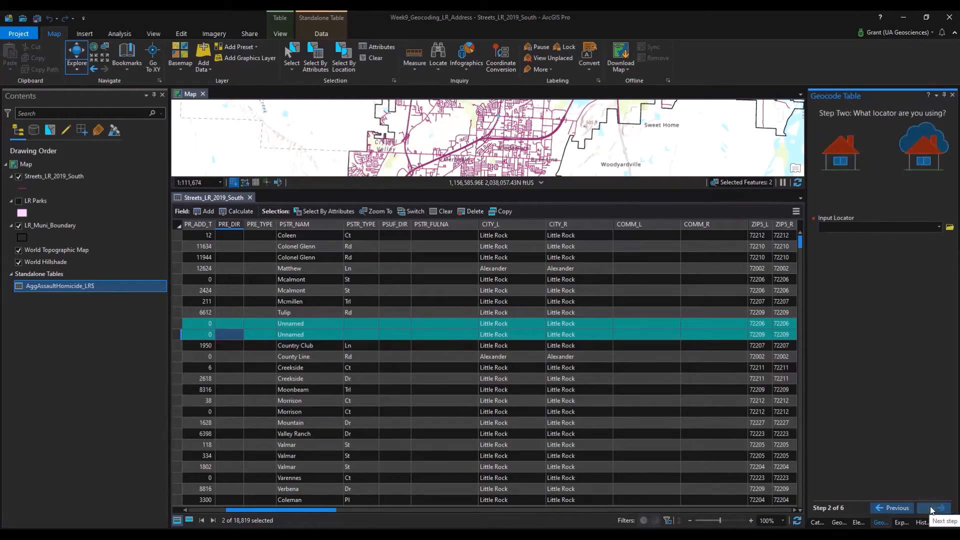
Choose Address_Locator as the input locator and map Address or Place to FullAddress.
click(938, 227)
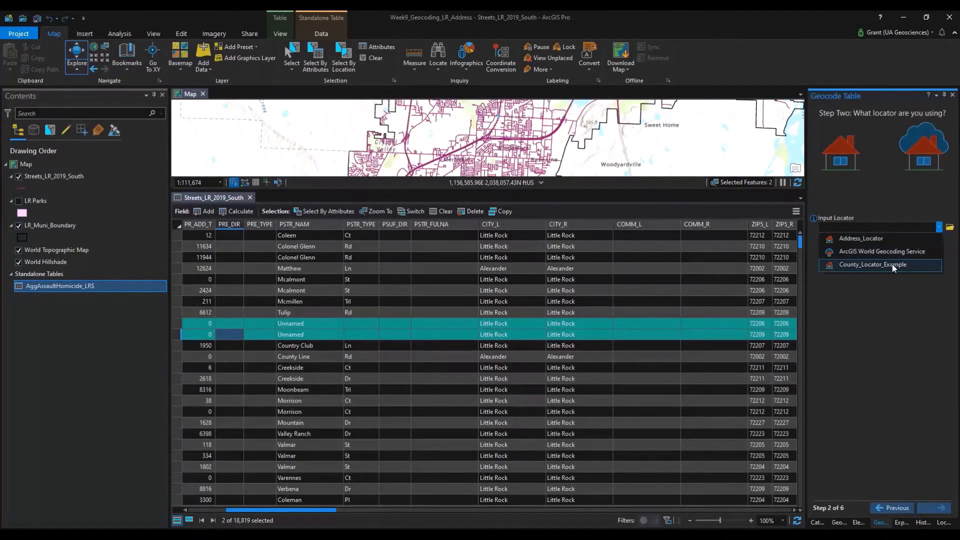
click(875, 242)
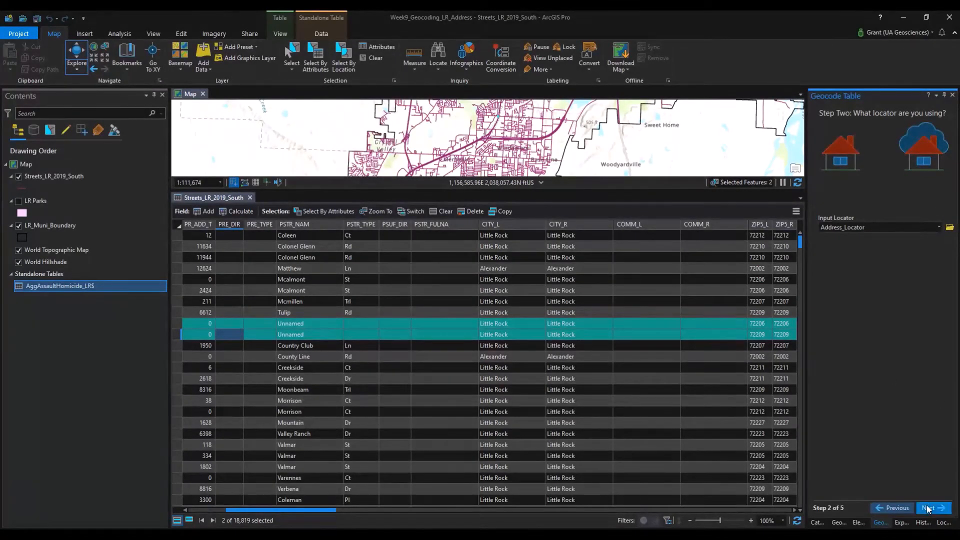
click(927, 506)
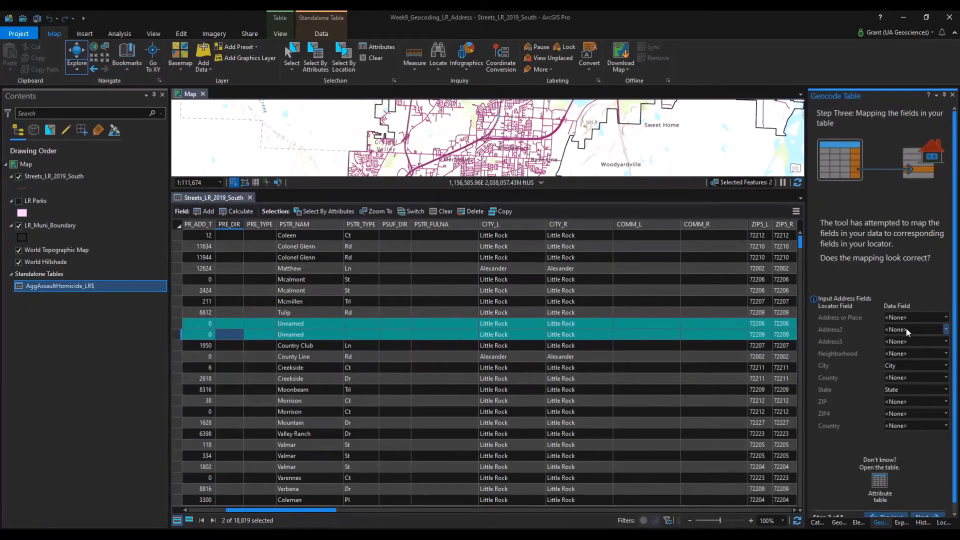
click(935, 319)
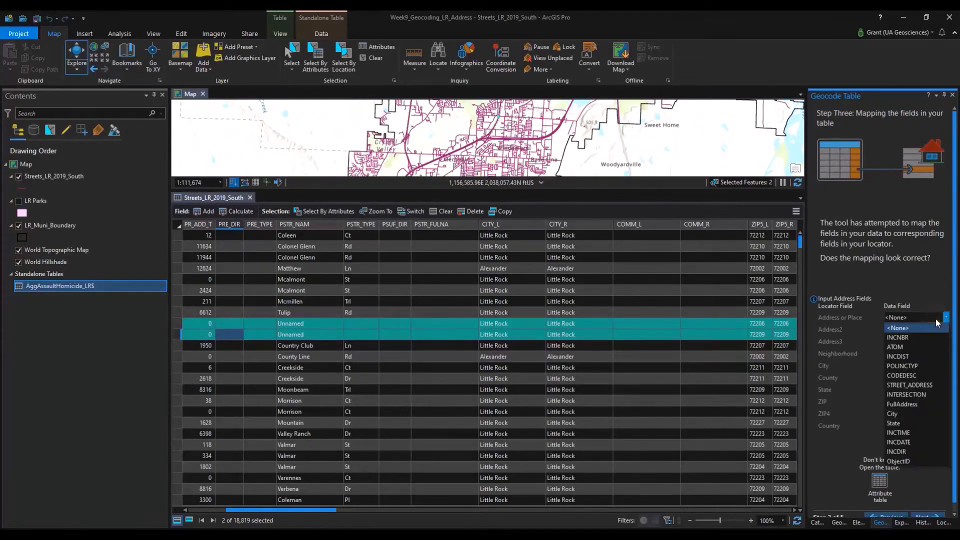
click(925, 404)
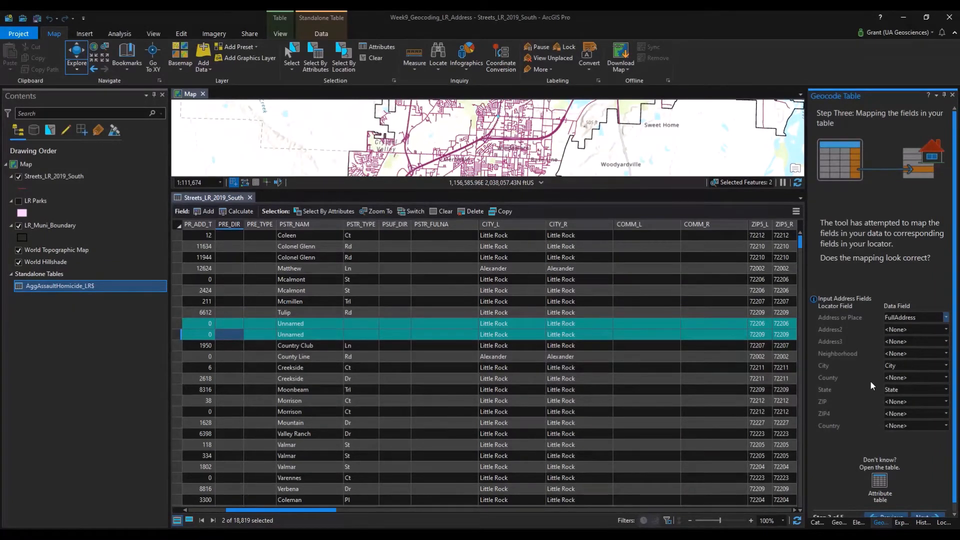
scroll(893, 480, down, 1)
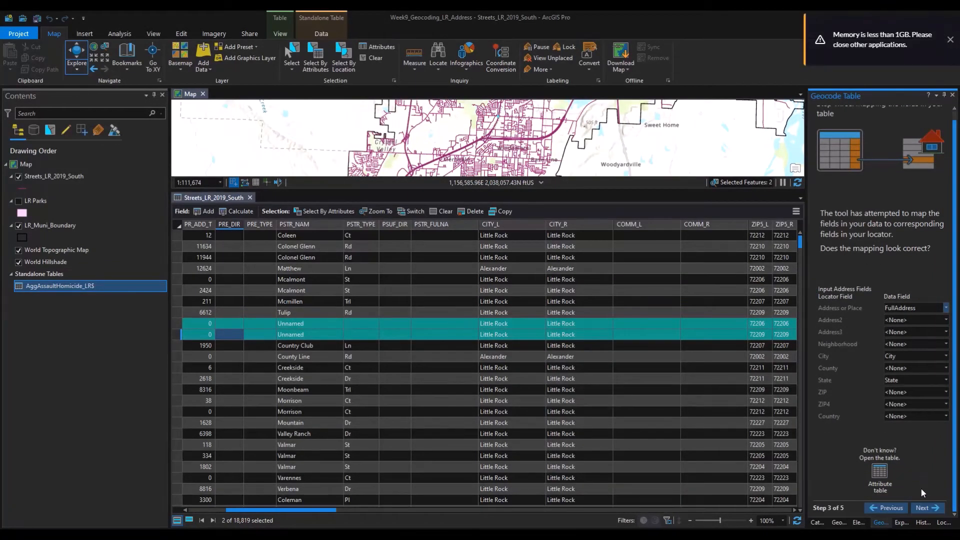
Save the output as AggAssaultHomicide_LR_Geocoded and keep only Minimal output fields.
click(929, 511)
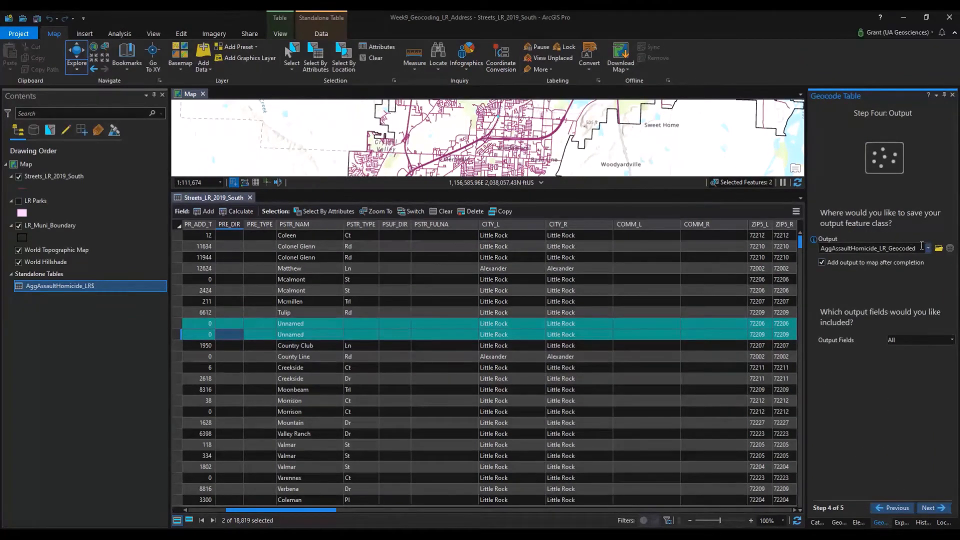
click(939, 248)
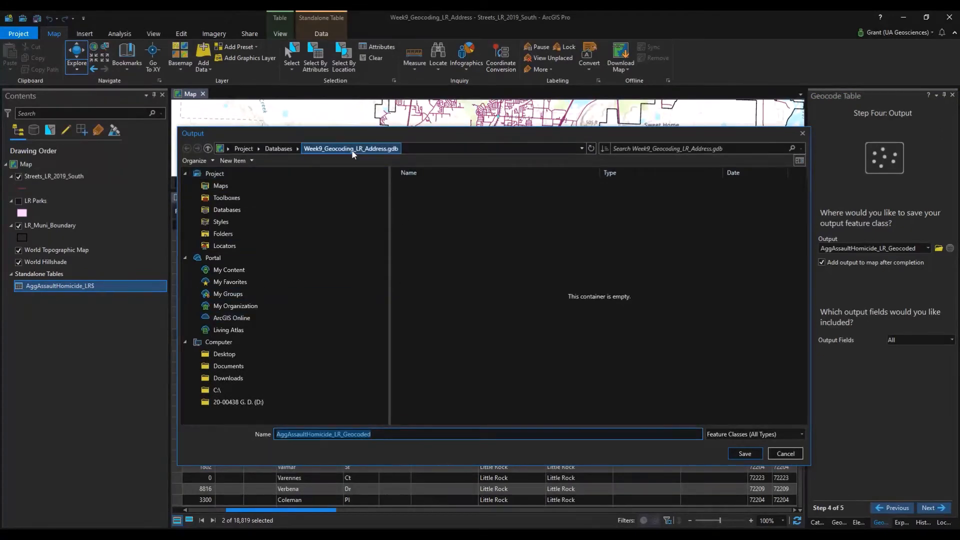
click(754, 453)
click(902, 339)
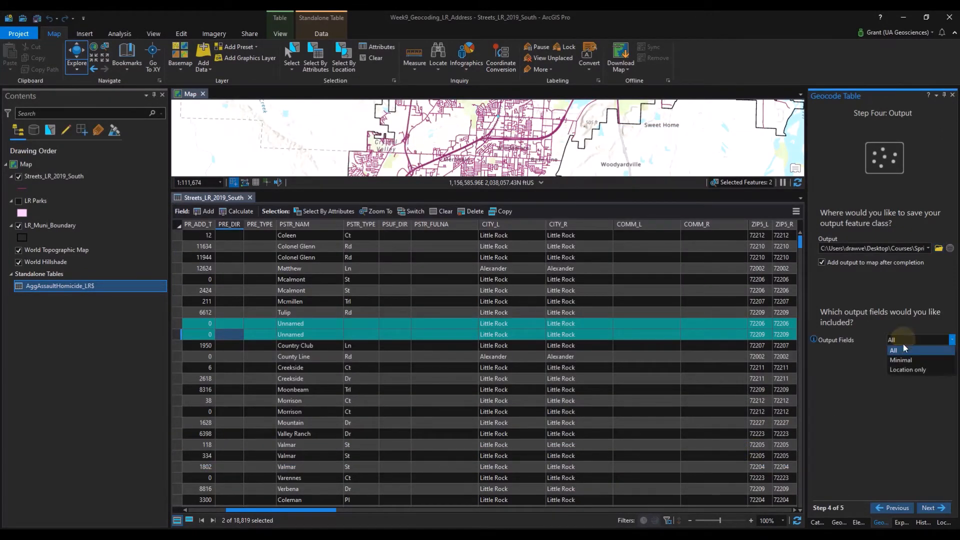
click(902, 360)
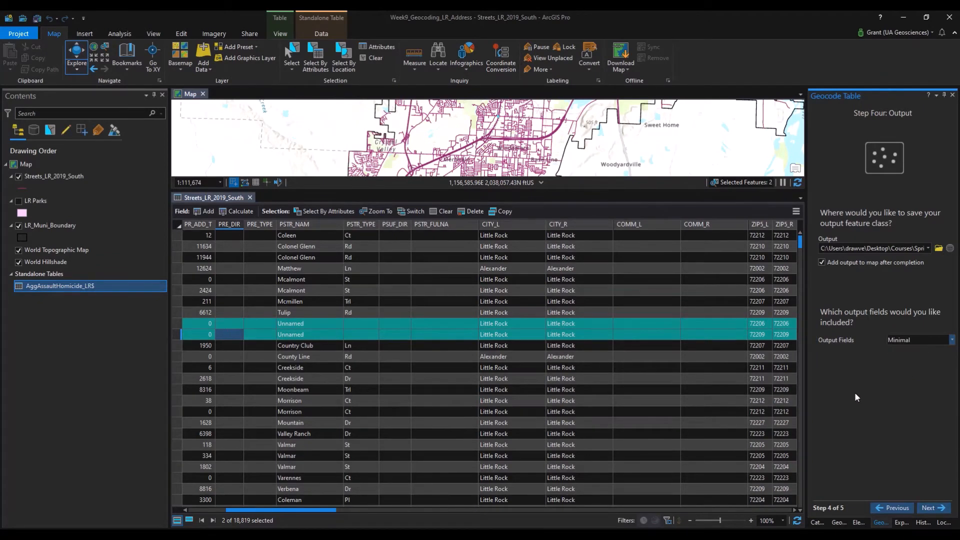
Skip the category step and finish the guided setup, adding the result to the map.
click(938, 508)
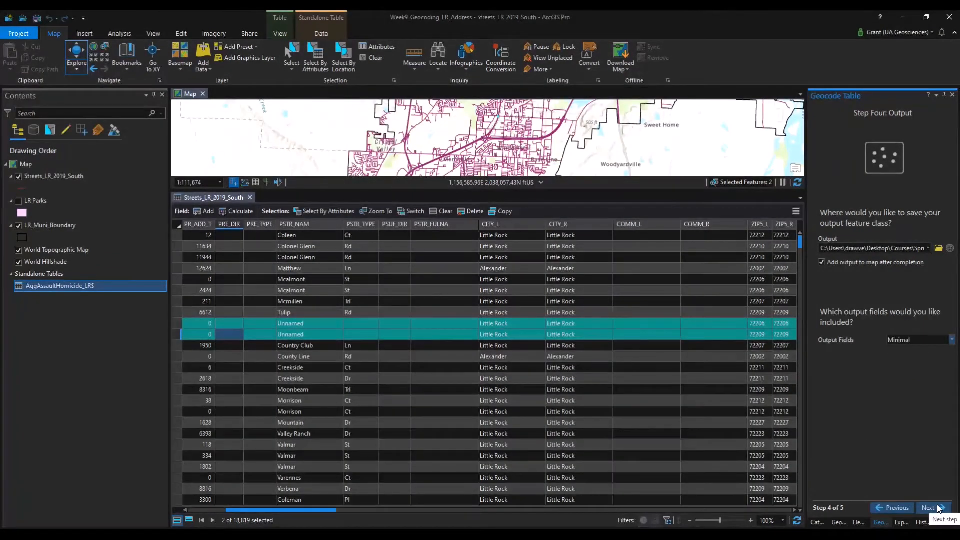
click(938, 508)
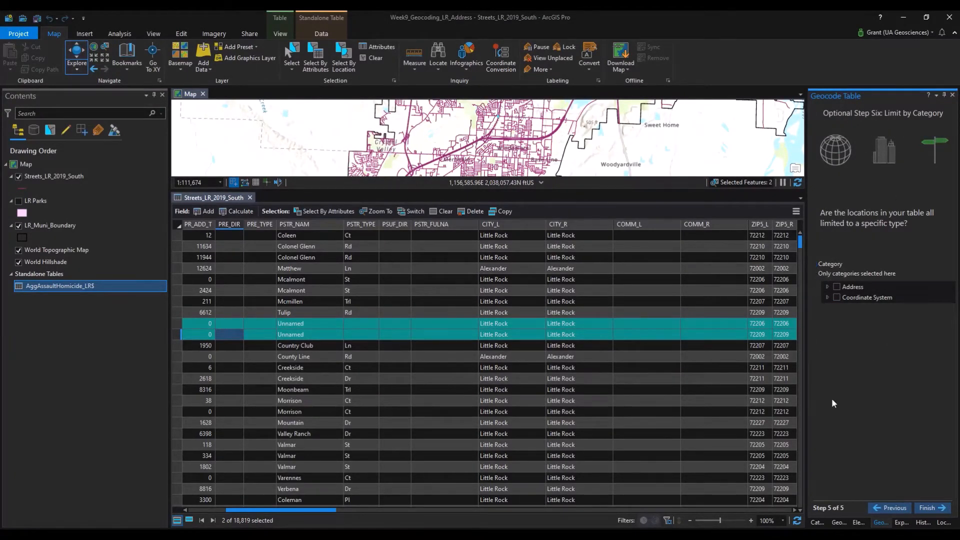
click(931, 512)
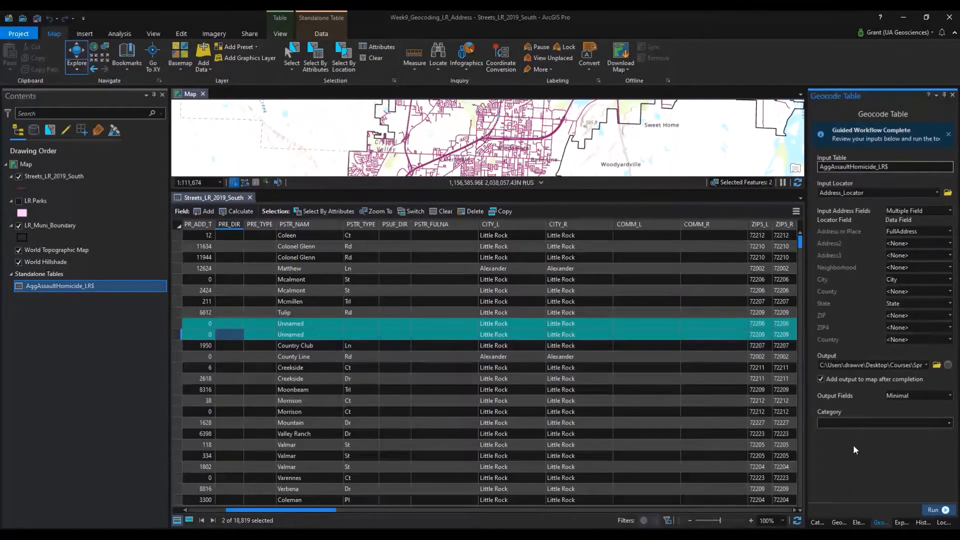
click(820, 380)
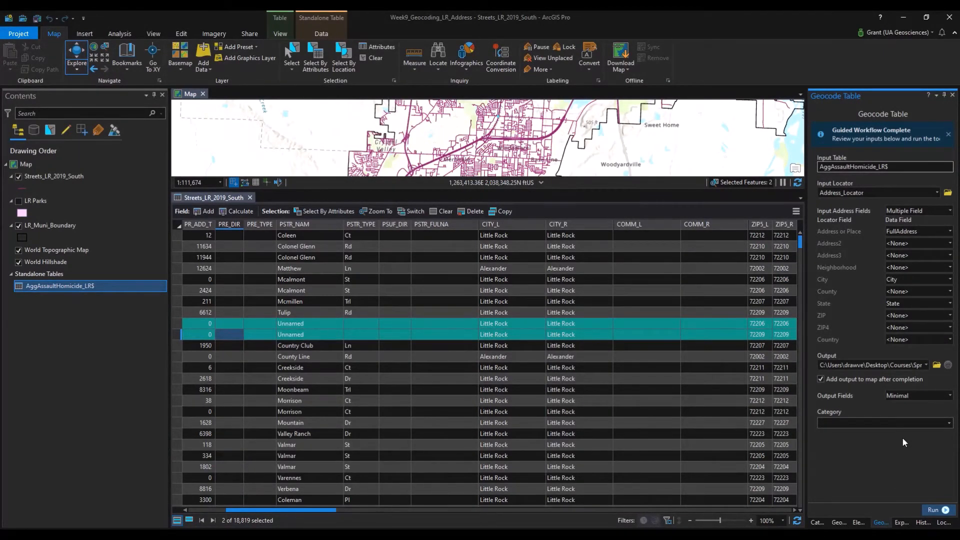
Run the geocoding (28,184 matched, 95.20%) and start rematching unmatched and tied addresses.
click(934, 510)
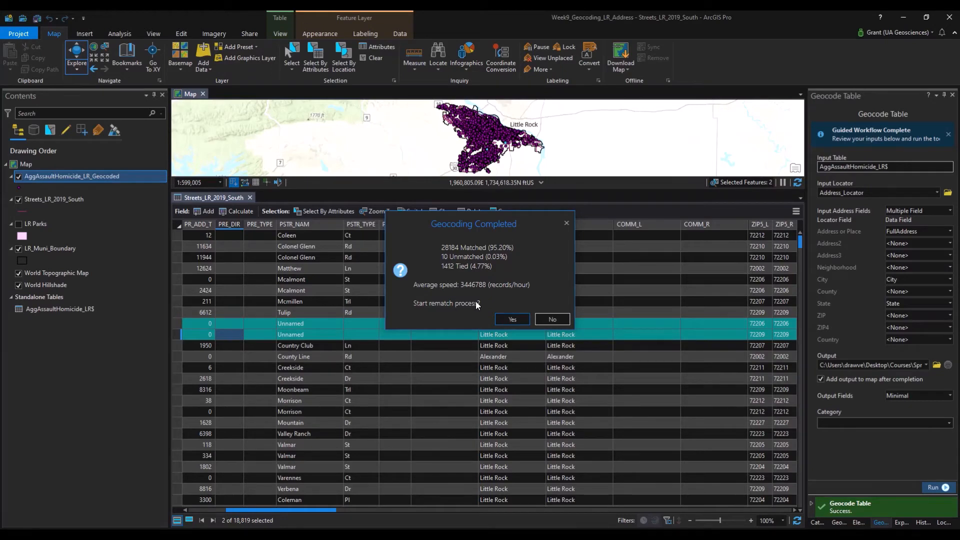
click(513, 321)
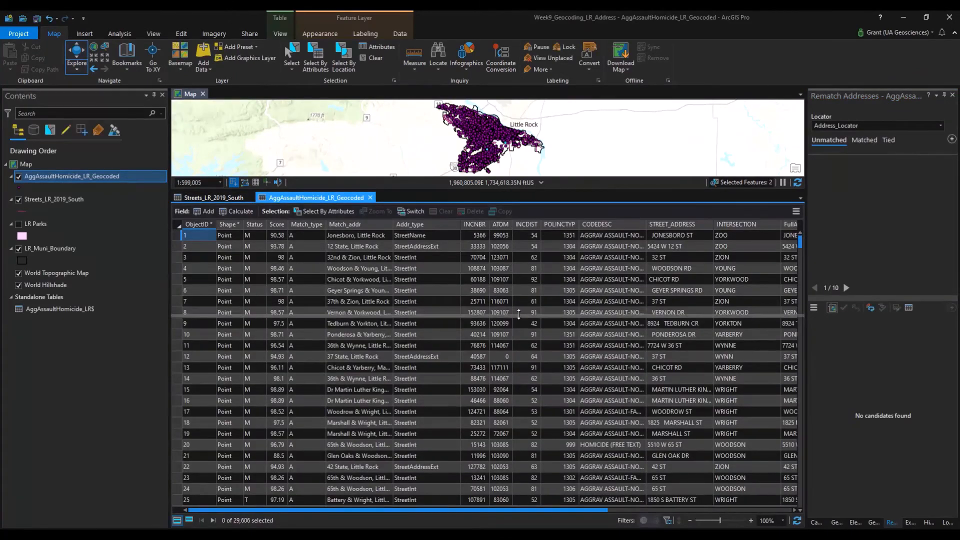
drag(519, 314, 518, 315)
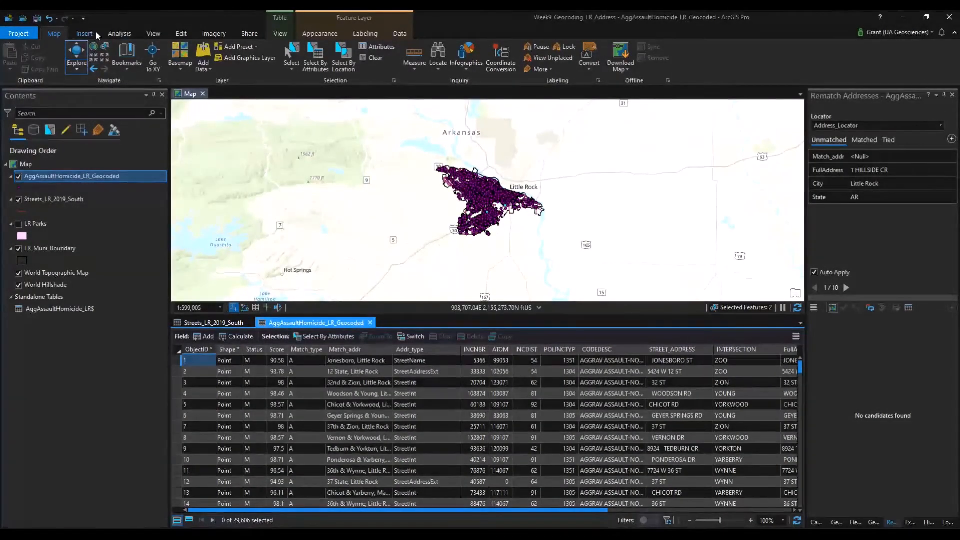
From the Edit tab, sort the results by Status descending and scroll the table right.
click(181, 33)
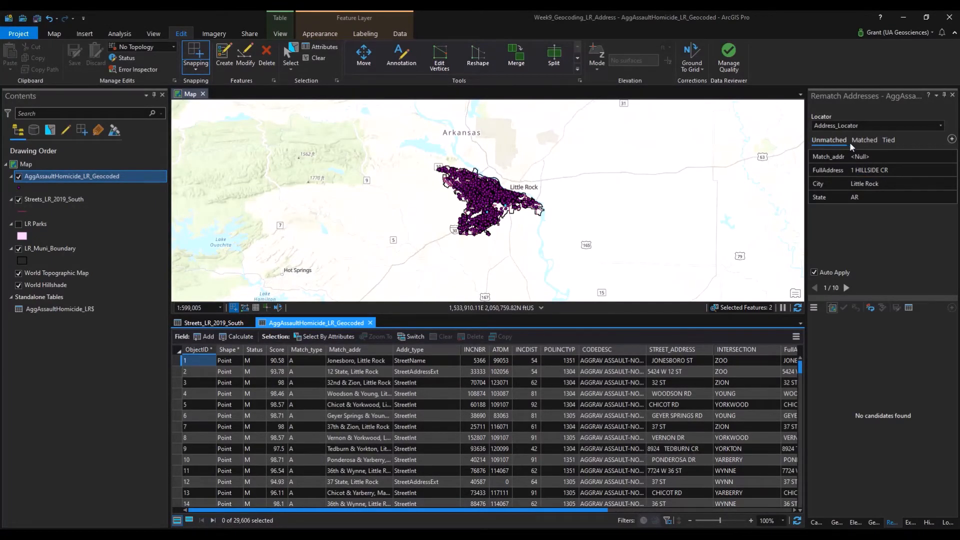
click(258, 354)
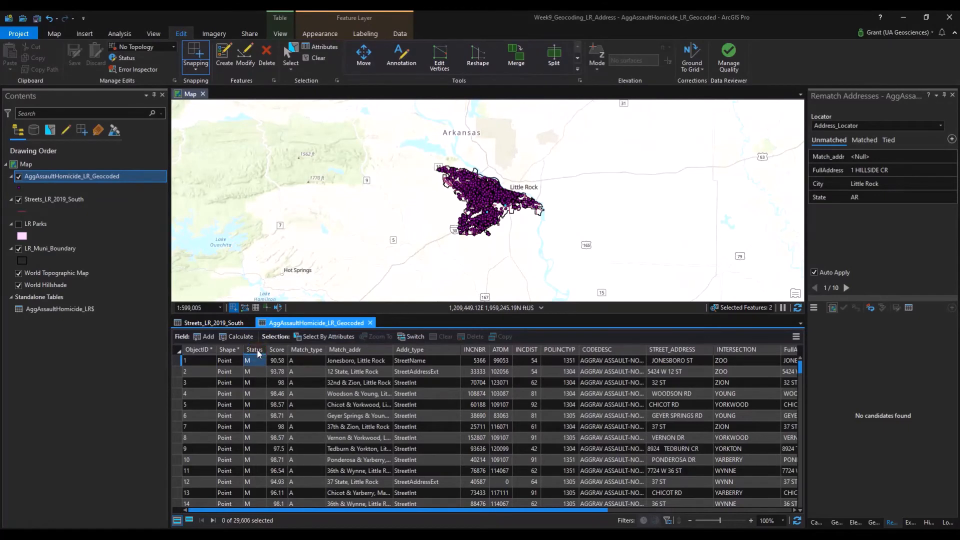
double_click(258, 354)
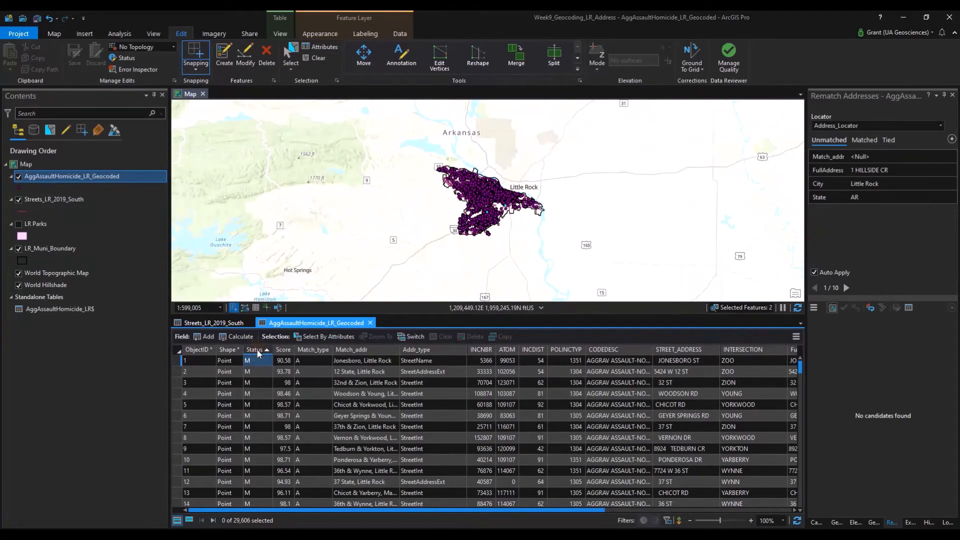
click(258, 353)
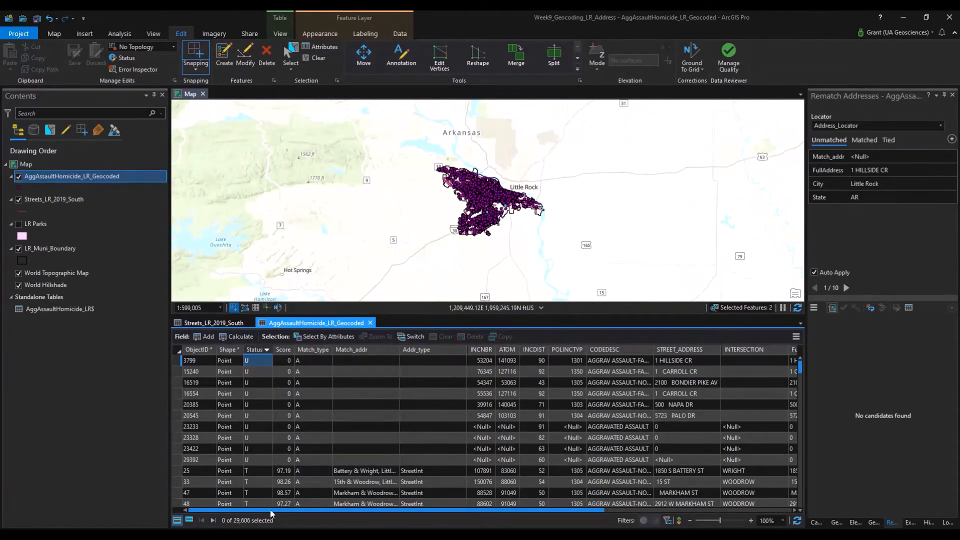
drag(280, 511, 419, 518)
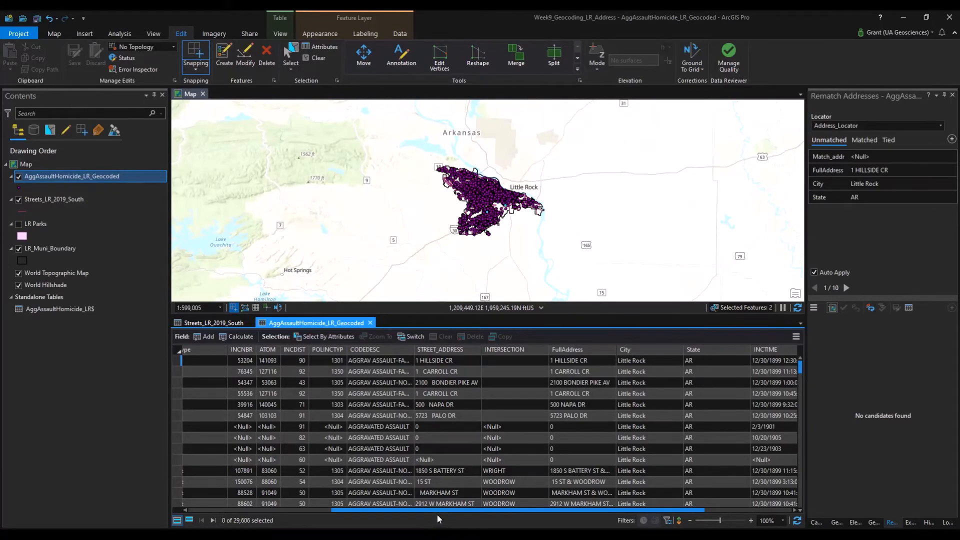
scroll(484, 247, up, 3)
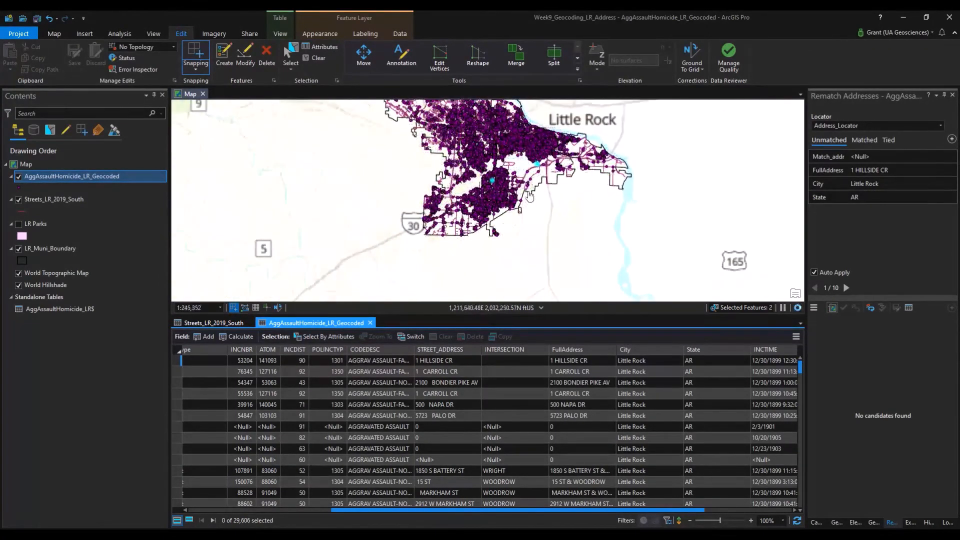
Retry the unmatched address with city alexander, then mabelvale, then restore little rock.
click(878, 184)
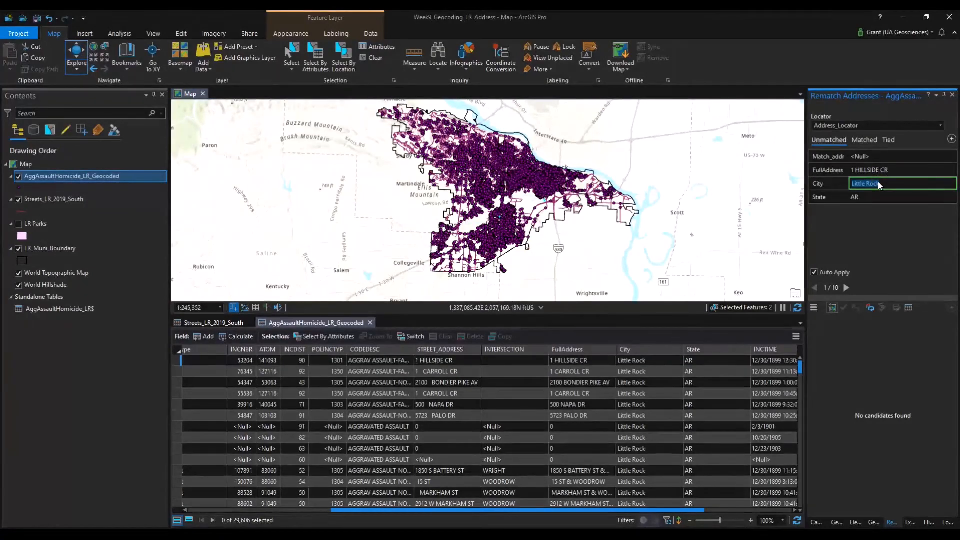
text(alexander)
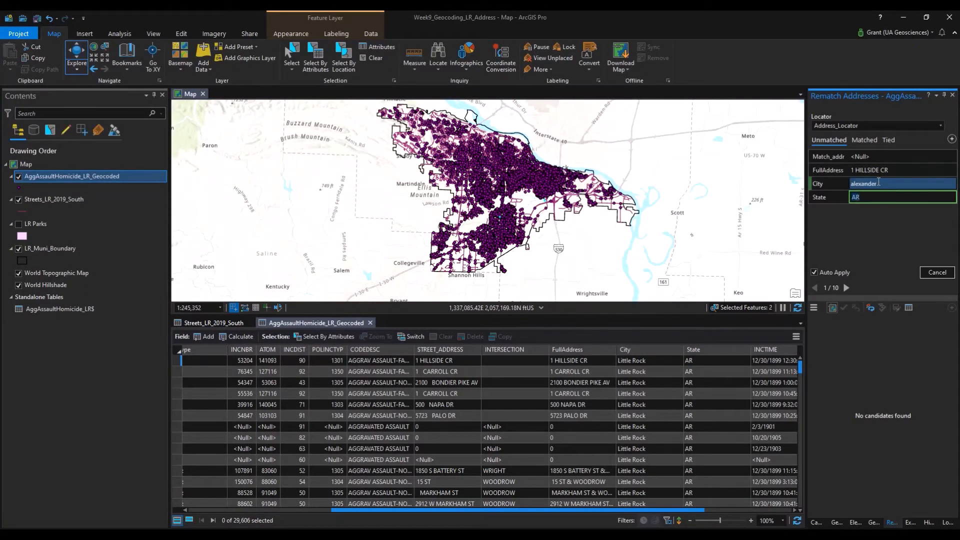
key(Return)
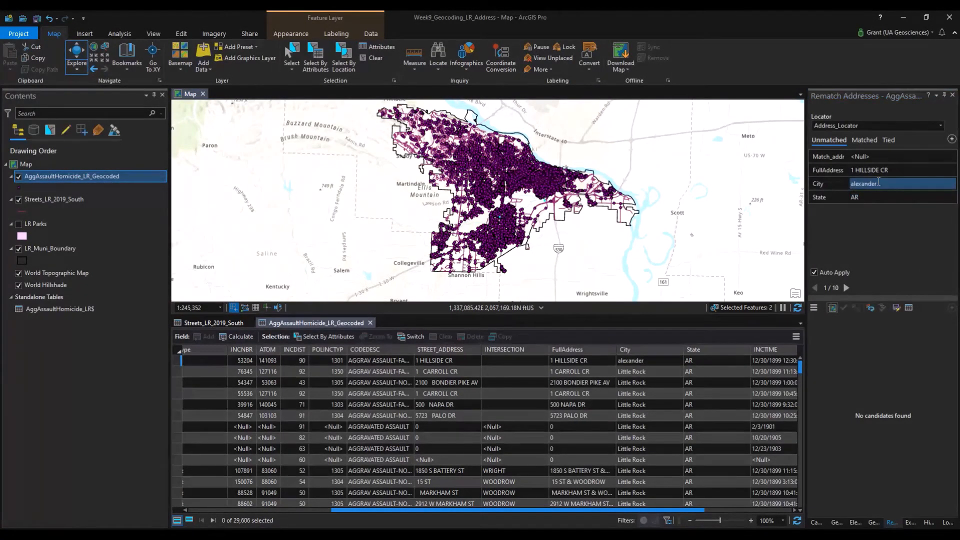
text(mabelvall)
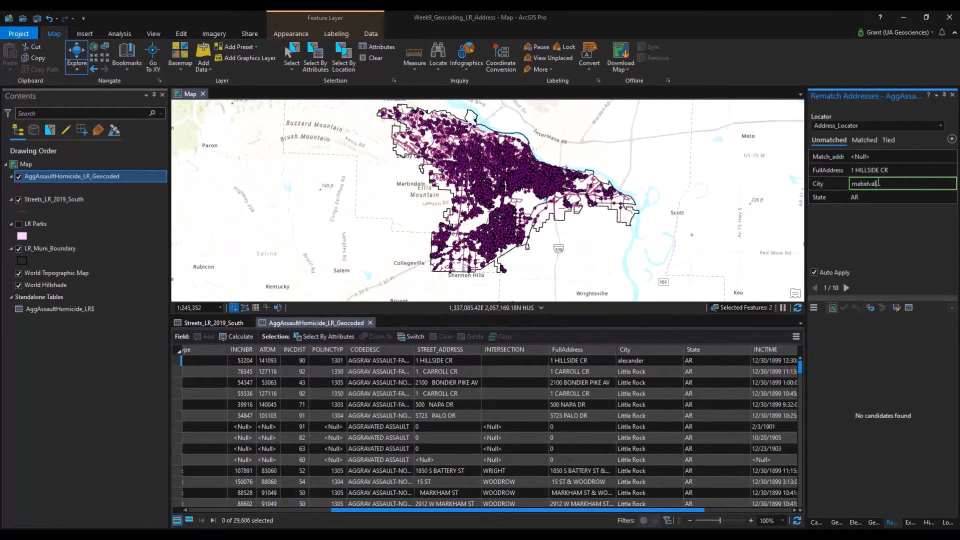
key(BackSpace)
text(e)
key(Return)
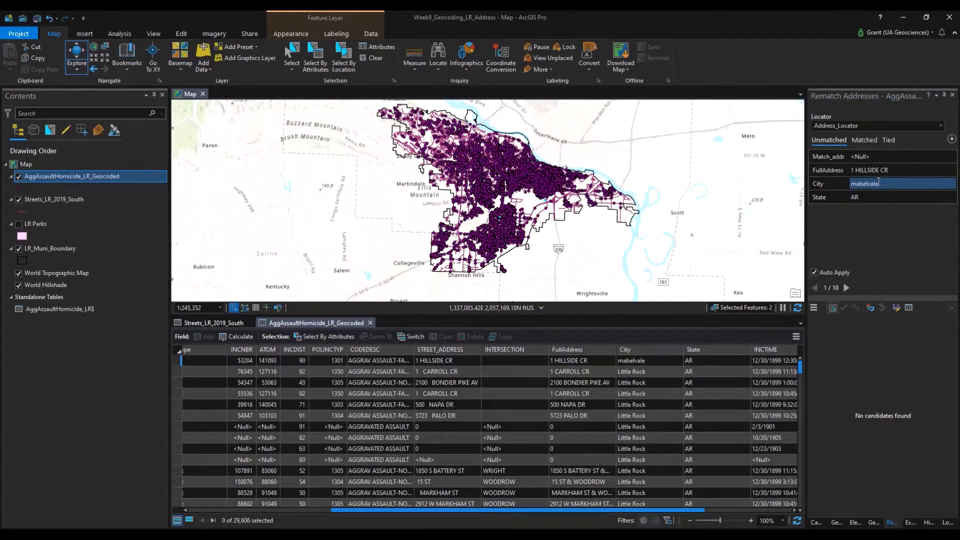
click(879, 182)
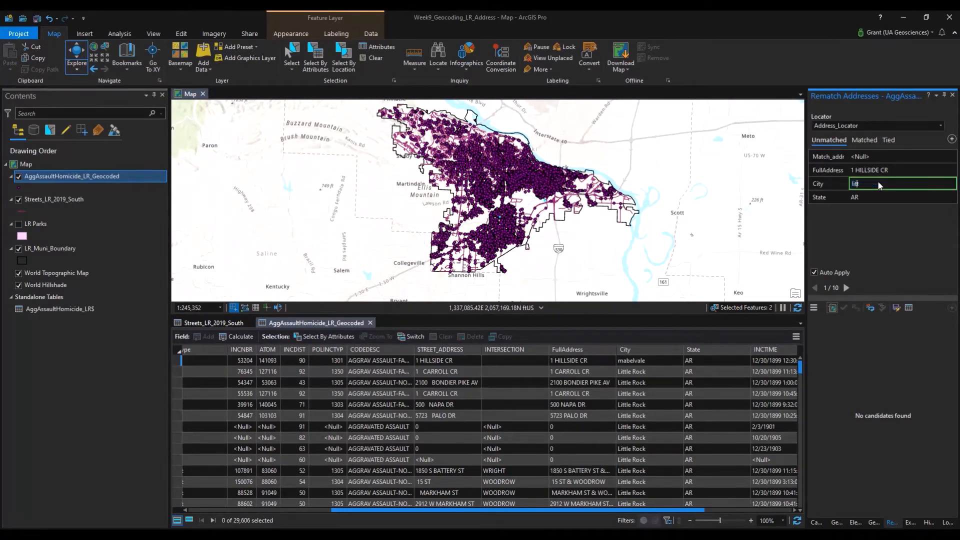
text(little rock)
key(Return)
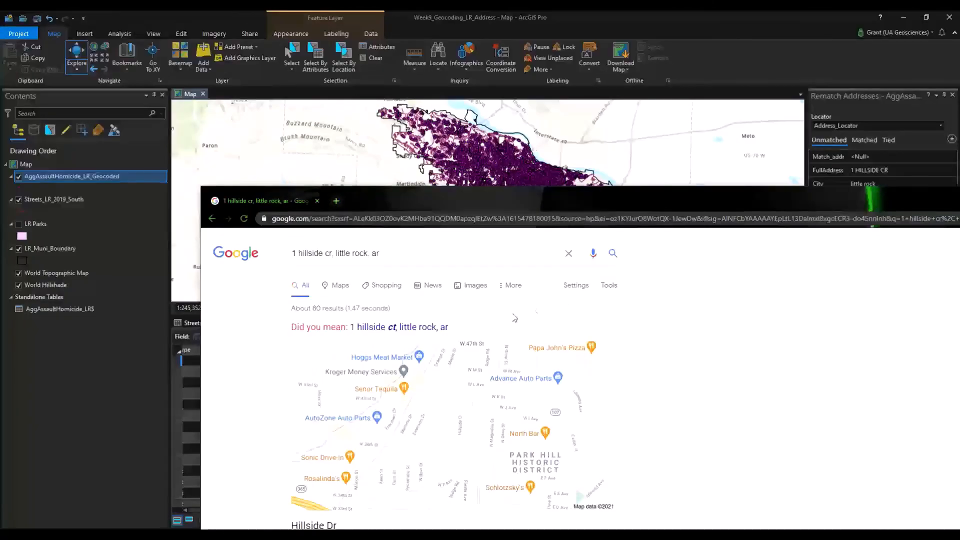
click(385, 331)
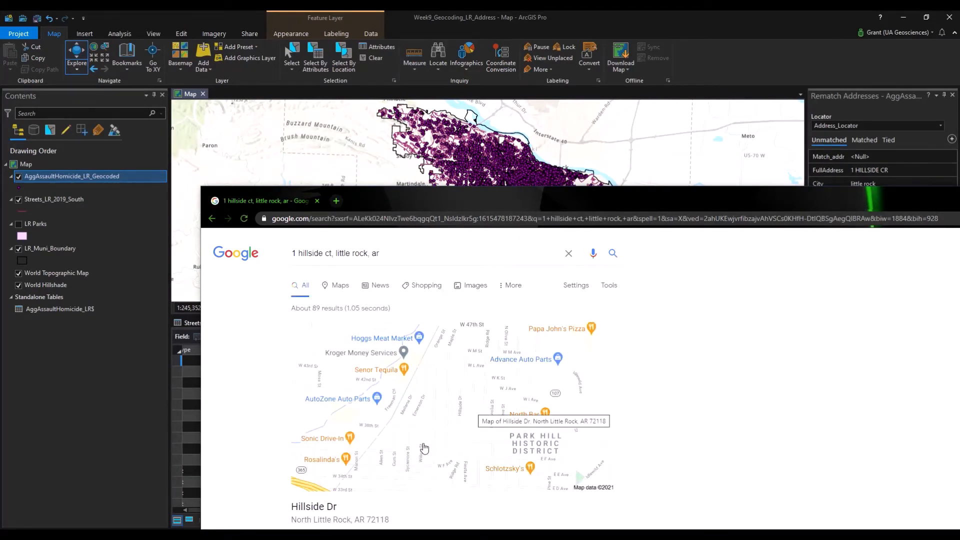
drag(291, 505, 342, 510)
click(349, 511)
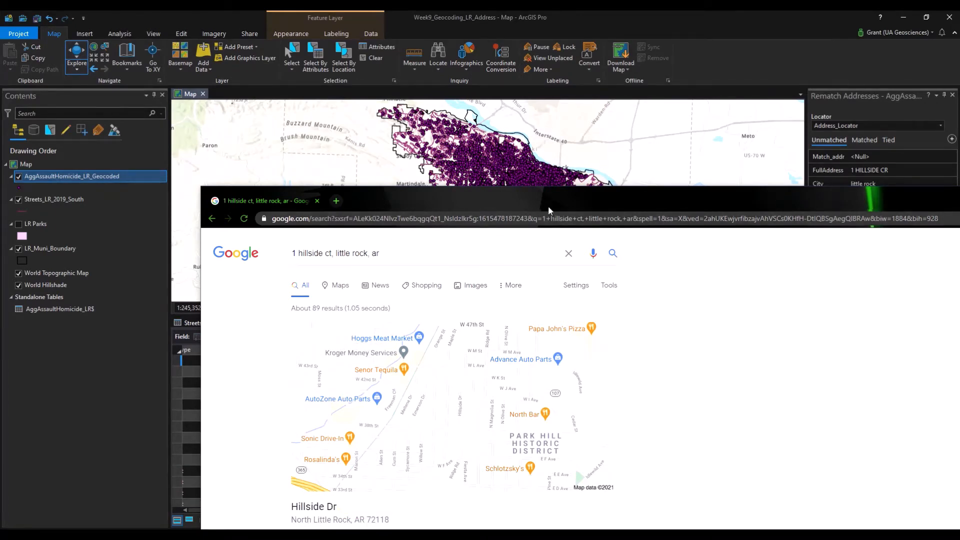
drag(546, 200, 546, 121)
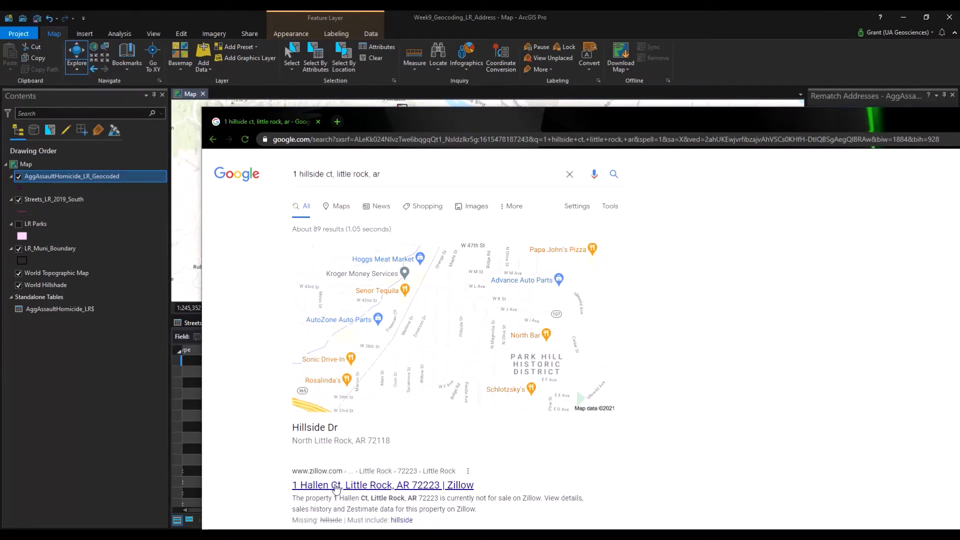
scroll(465, 468, down, 2)
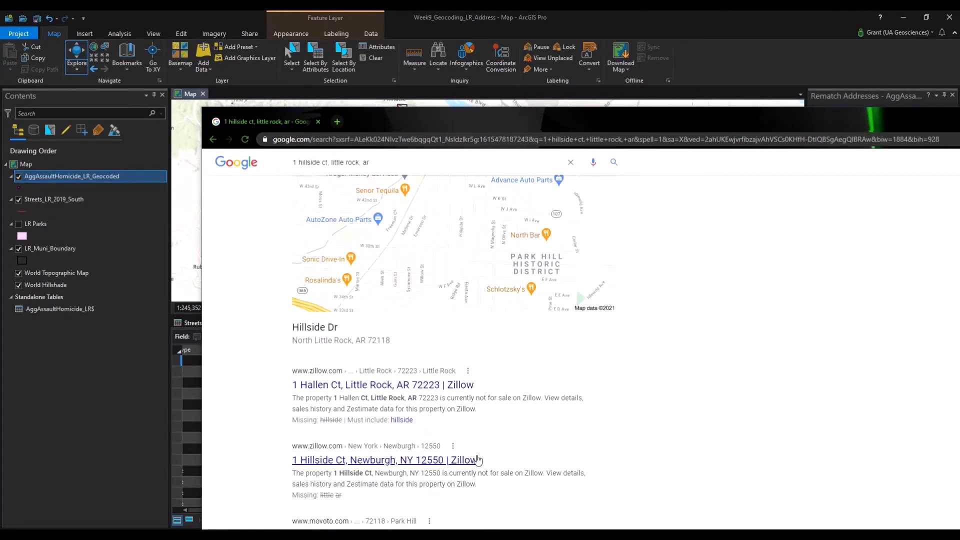
scroll(478, 460, up, 2)
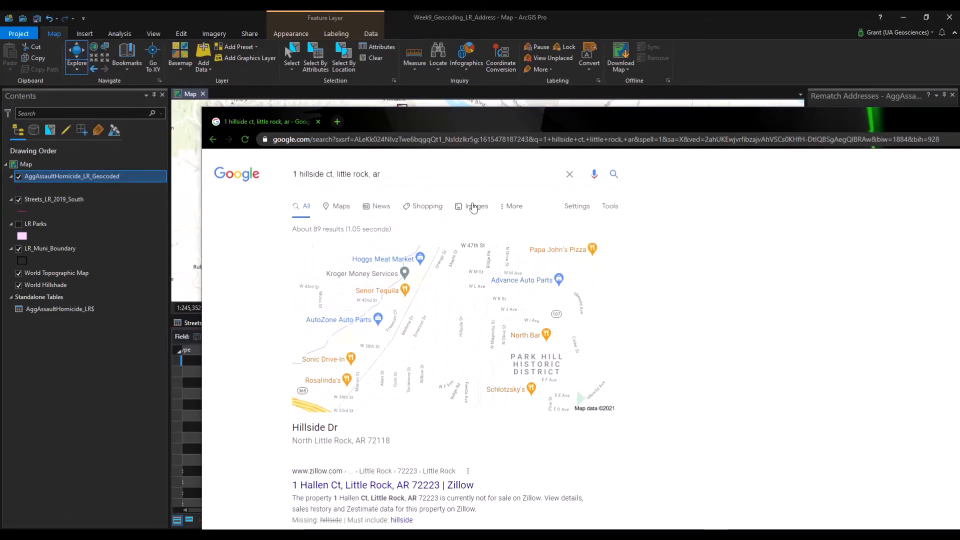
drag(507, 119, 959, 265)
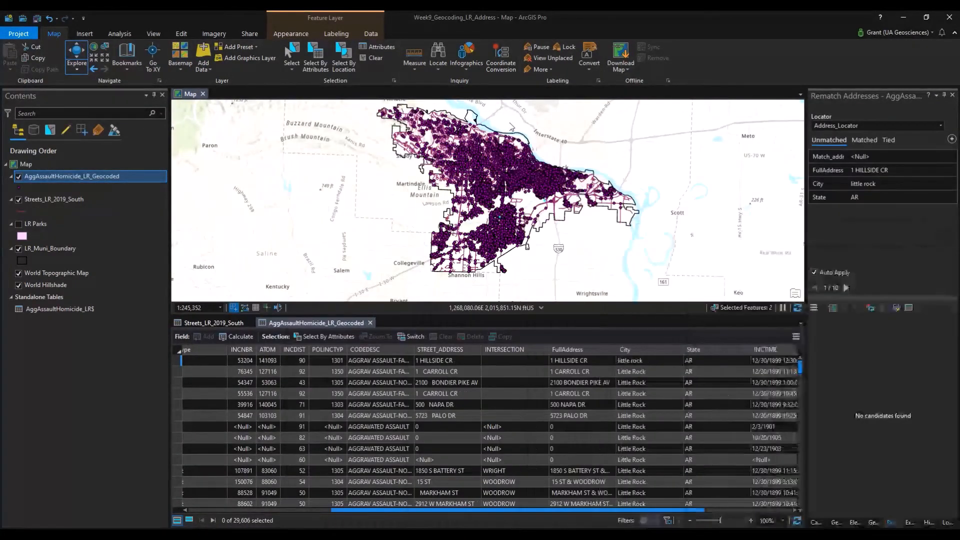
click(847, 288)
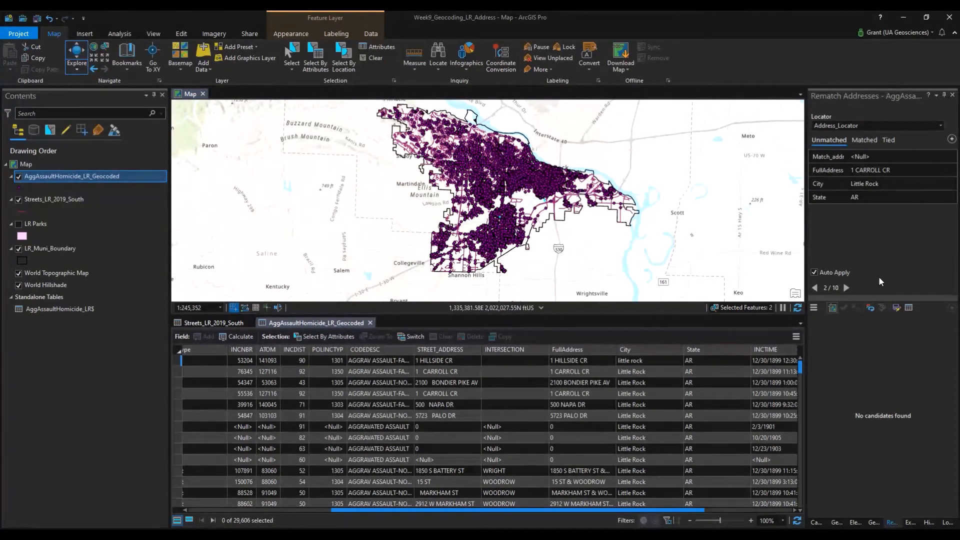
drag(959, 190, 359, 137)
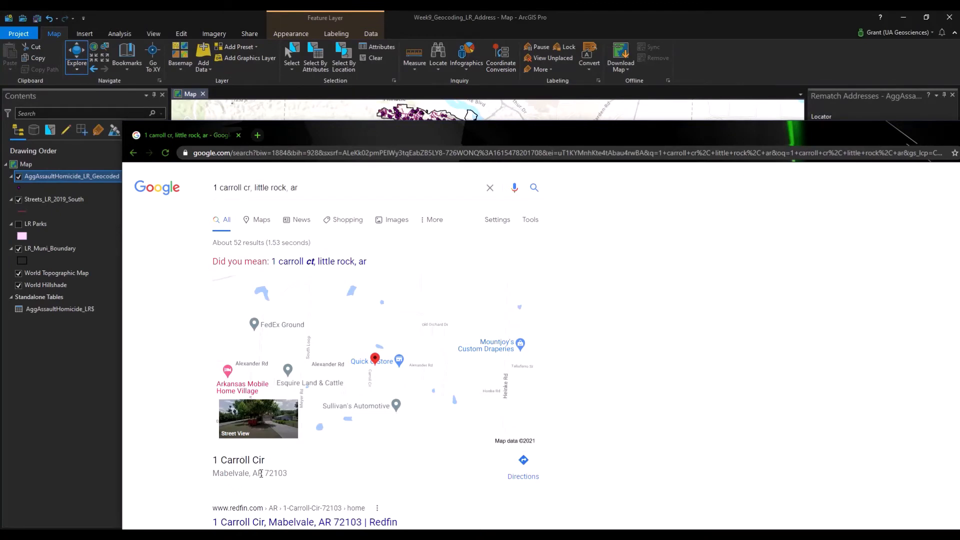
drag(249, 474, 252, 460)
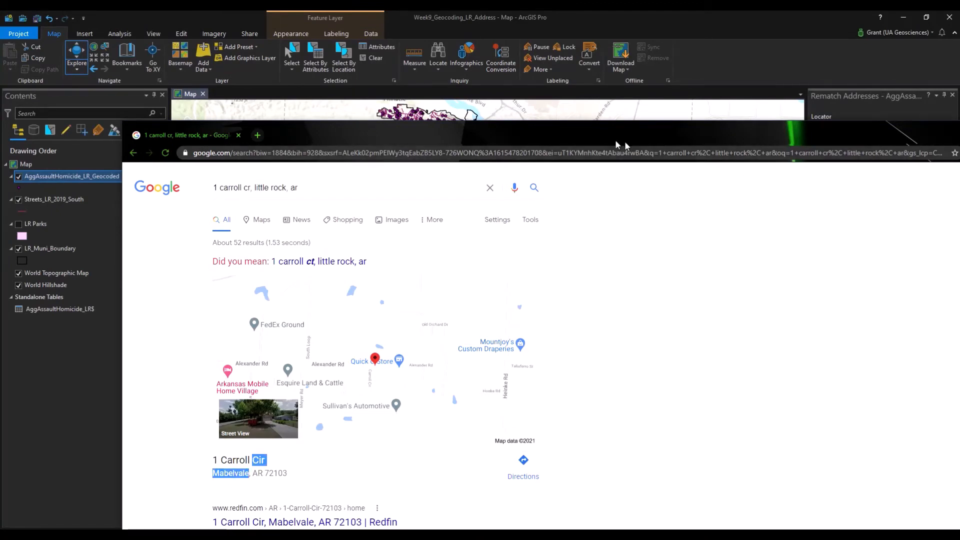
drag(616, 145, 959, 145)
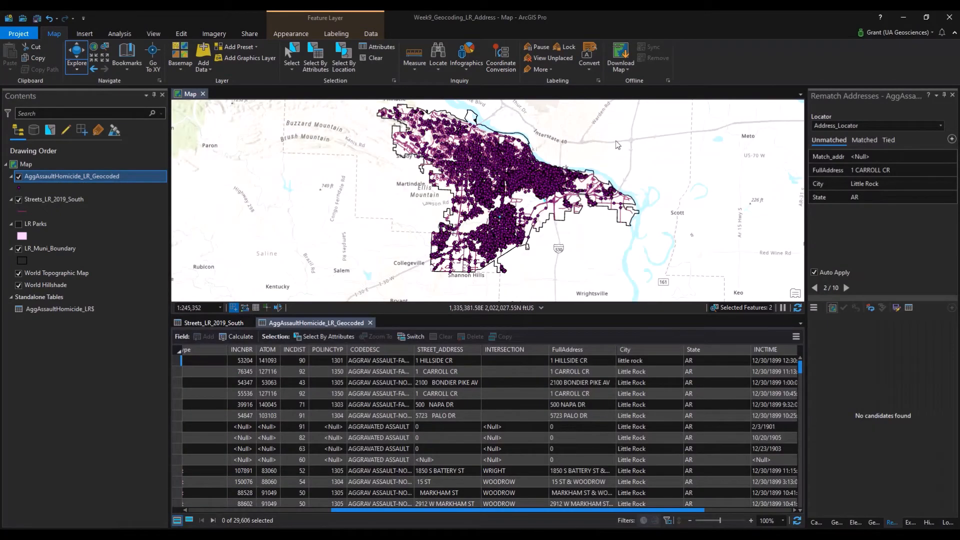
click(881, 184)
text(M)
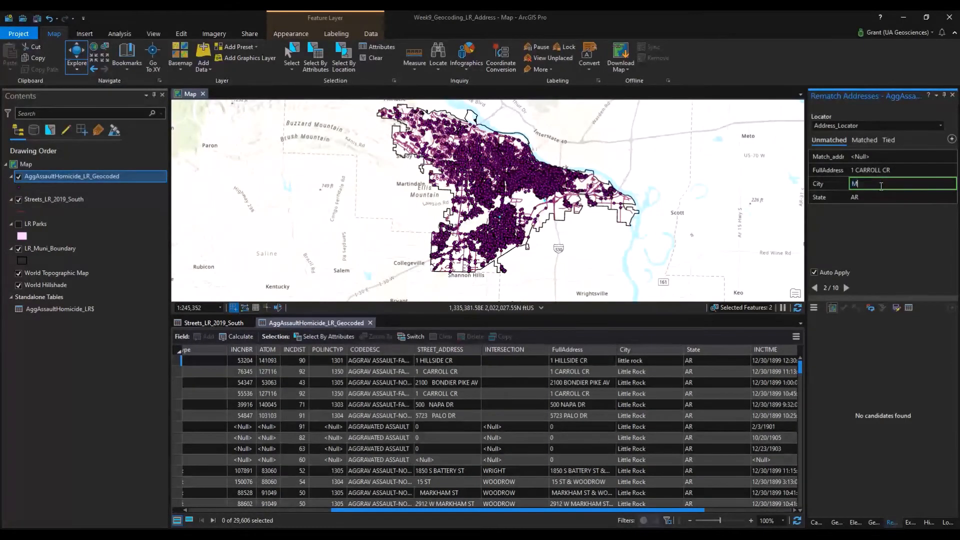
text(abelvale)
key(Return)
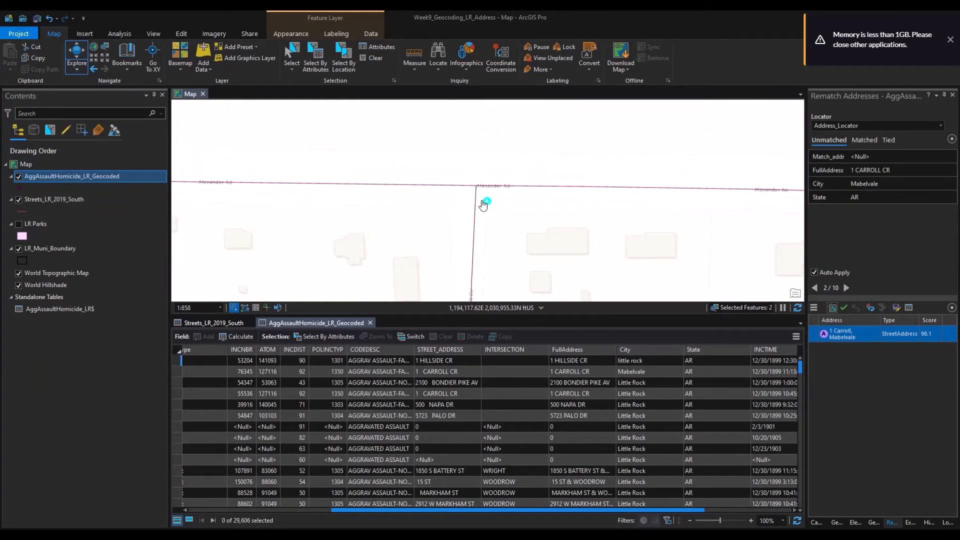
scroll(484, 204, down, 3)
scroll(483, 204, down, 3)
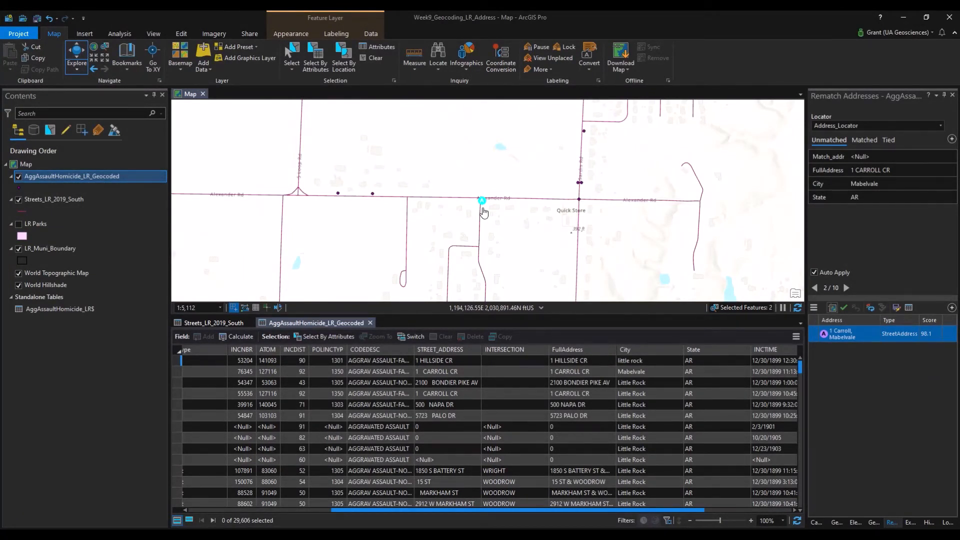
scroll(483, 213, up, 5)
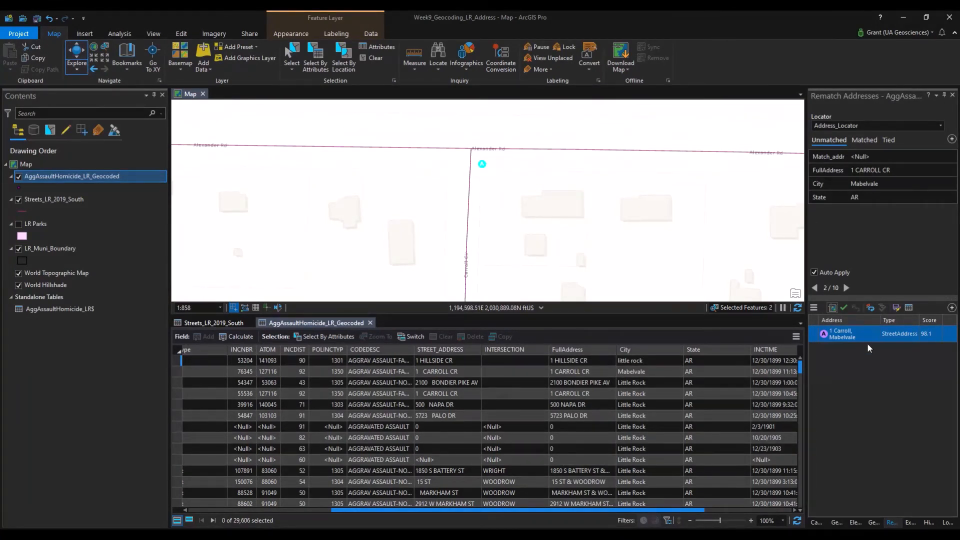
click(843, 309)
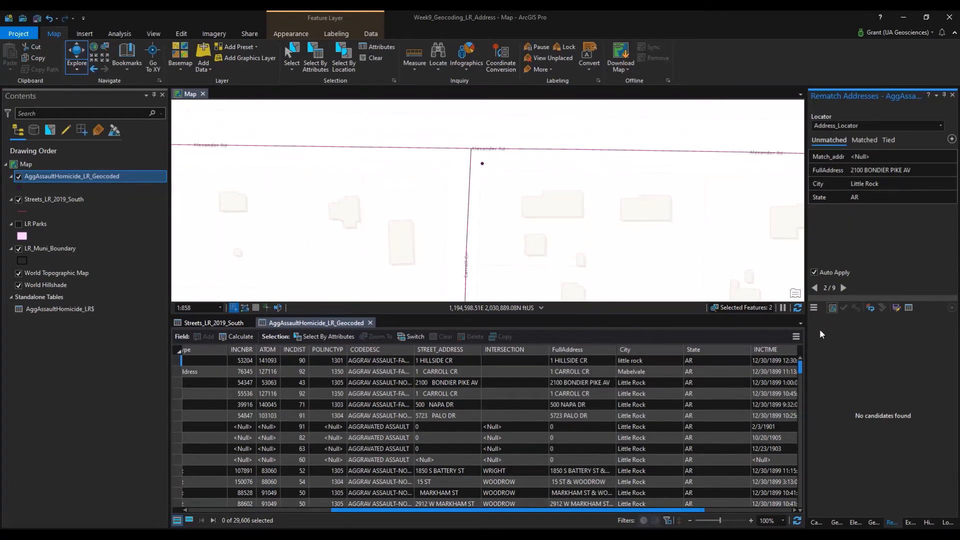
Review tied records and match 15 ST & WOODROW to its 98.26 candidate.
click(887, 140)
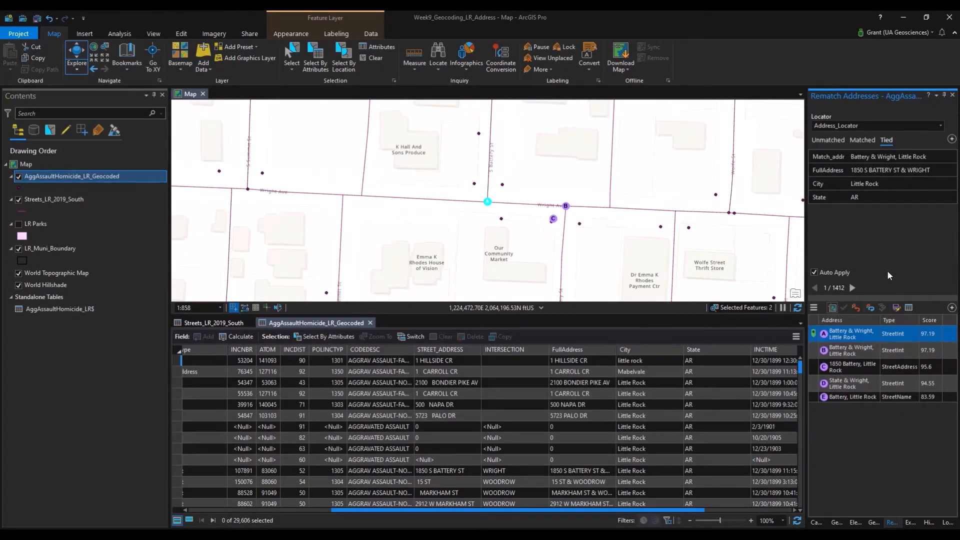
click(895, 173)
click(852, 289)
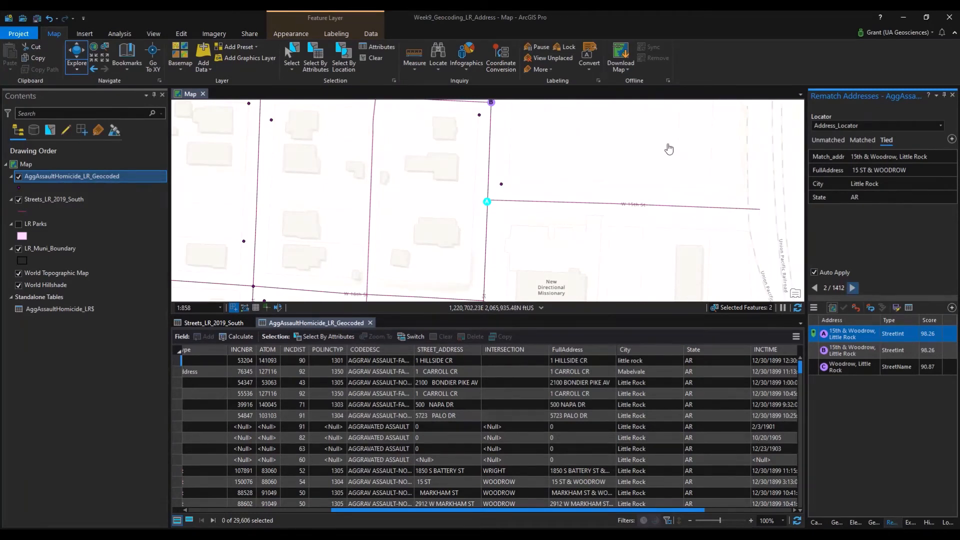
drag(670, 149, 630, 187)
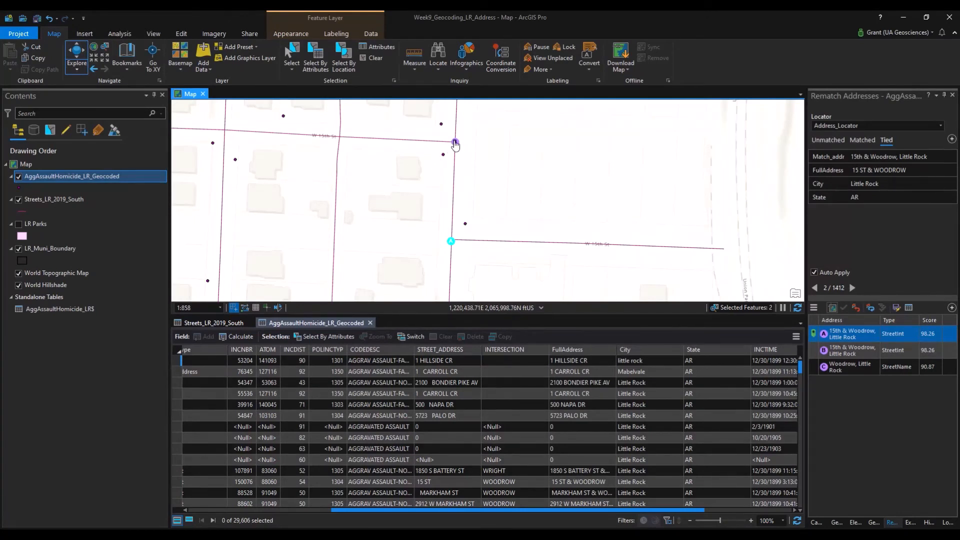
click(861, 309)
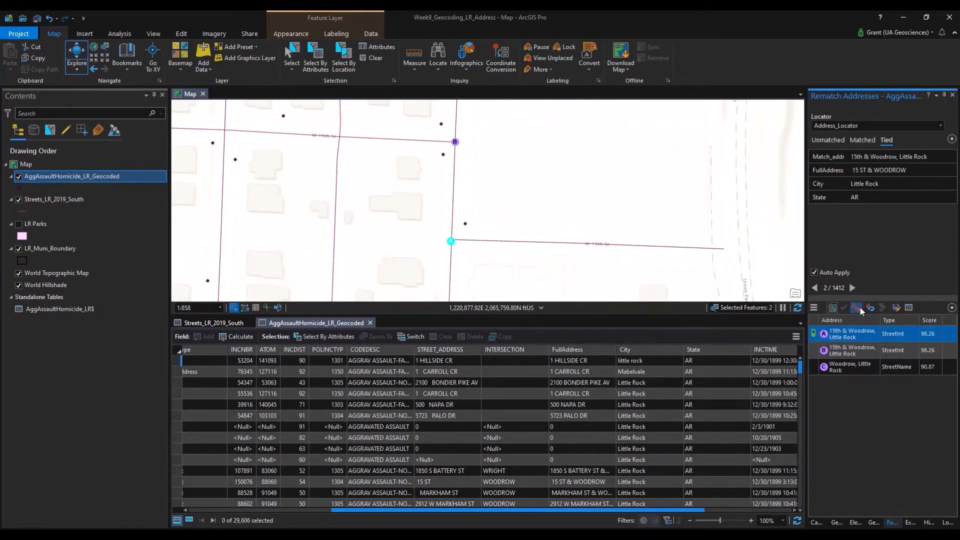
click(825, 140)
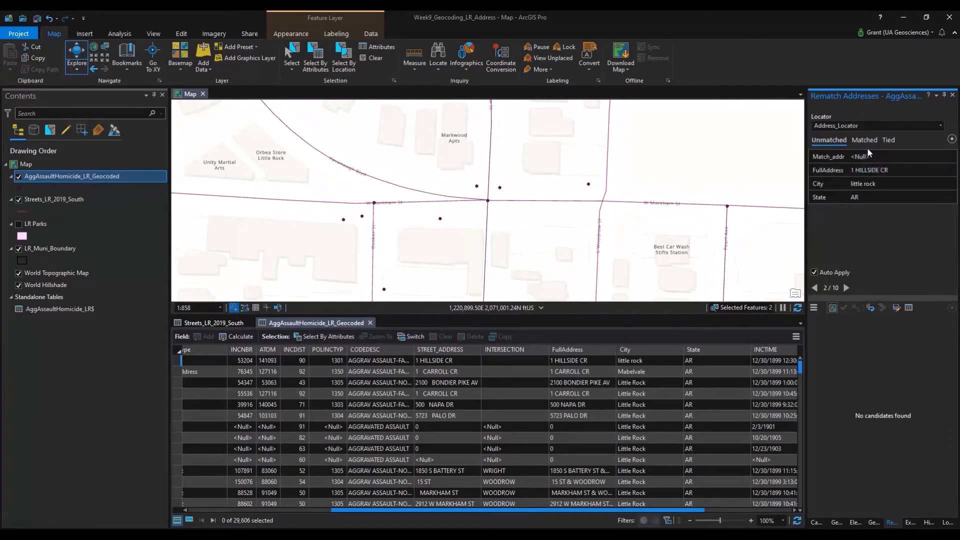
Return to the Tied list to show MARKHAM ST & WOODROW with its 98.57-score candidates.
click(888, 142)
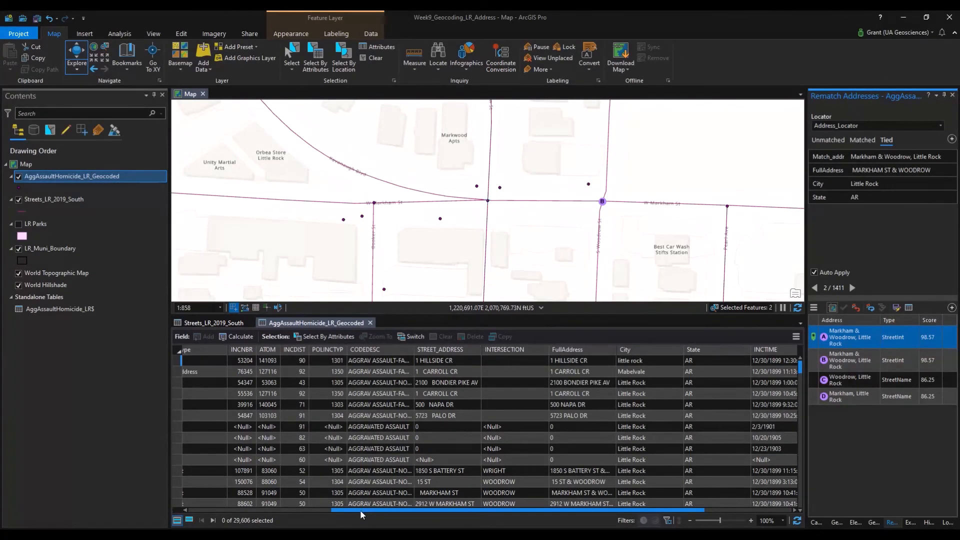
drag(361, 510, 206, 508)
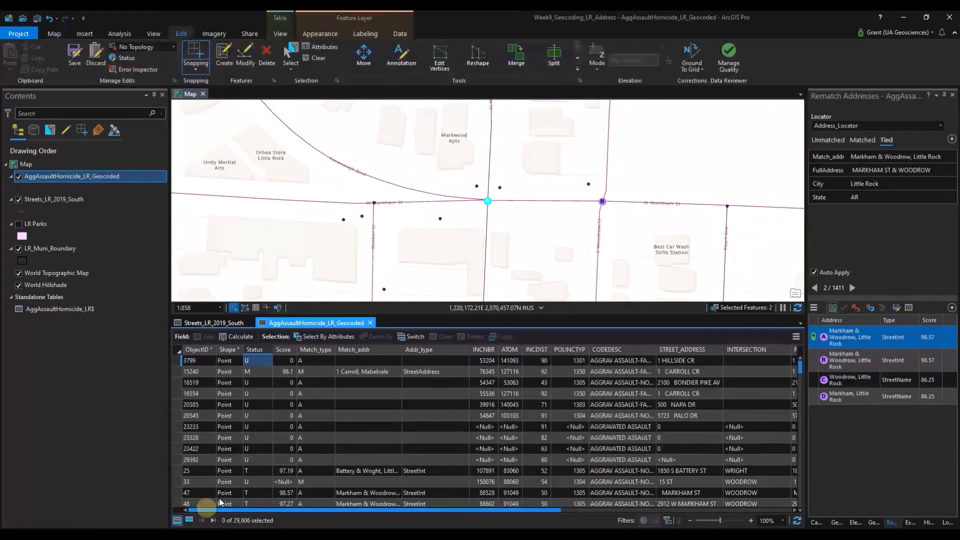
mouse_move(255, 355)
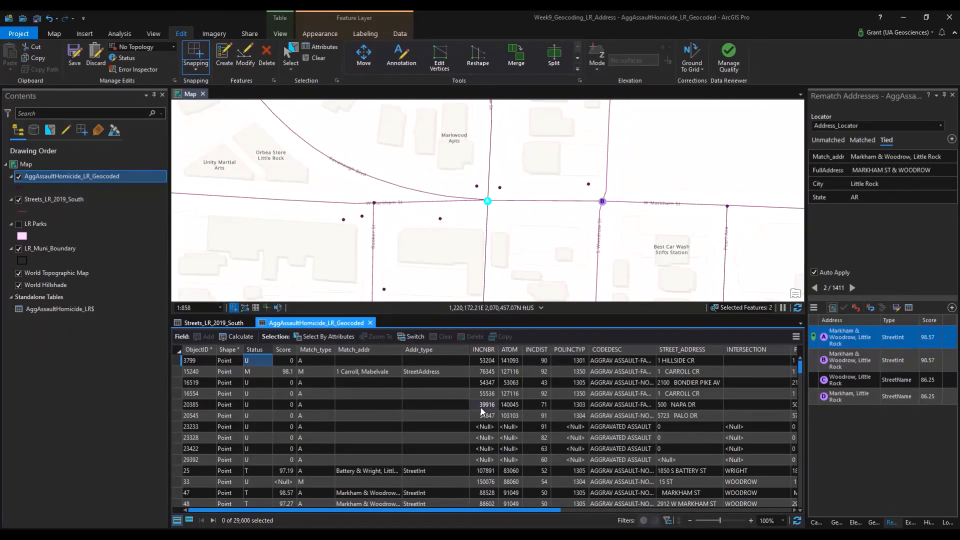
scroll(508, 268, down, 5)
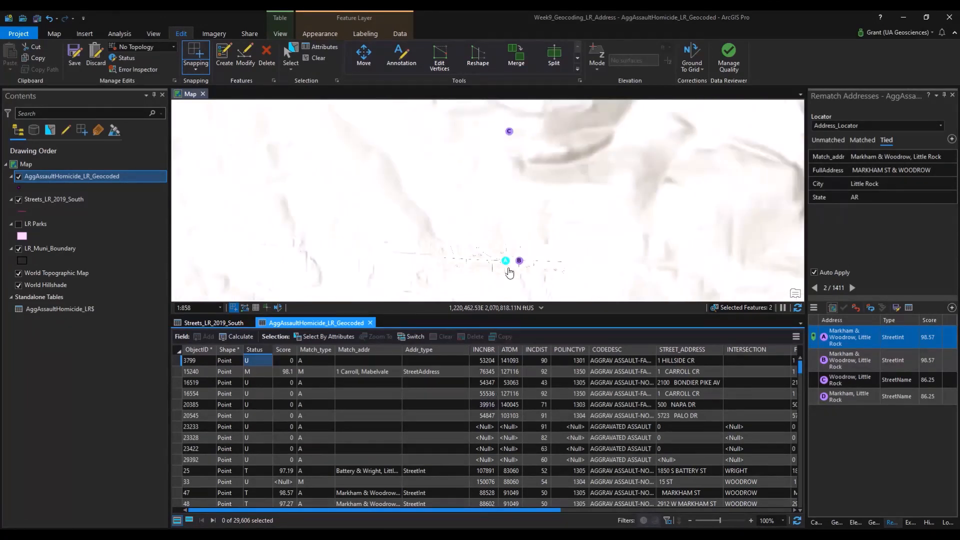
scroll(510, 265, down, 5)
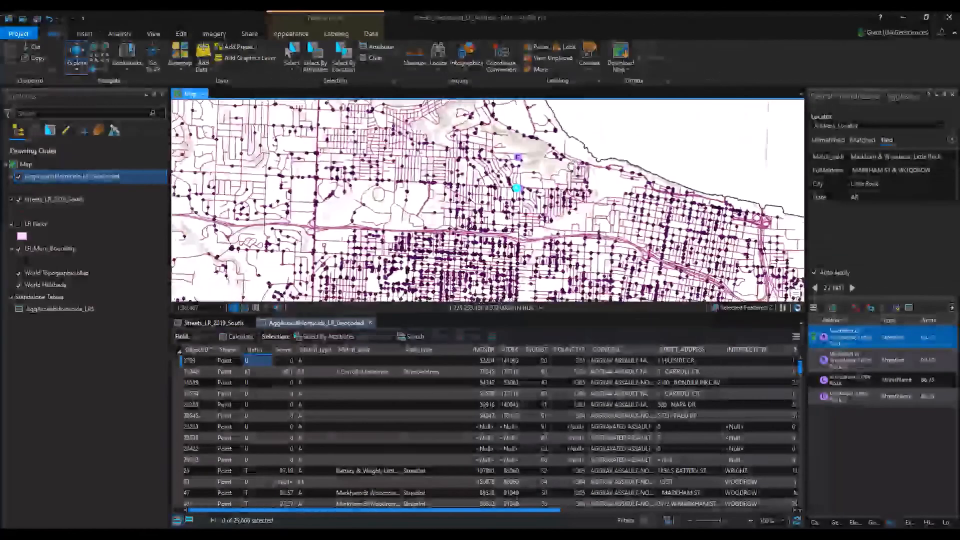
scroll(503, 195, down, 4)
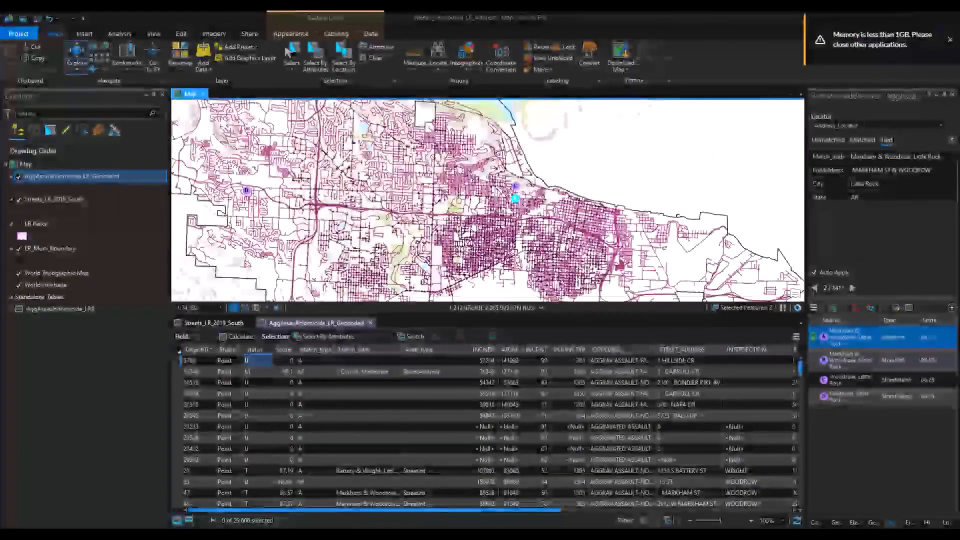